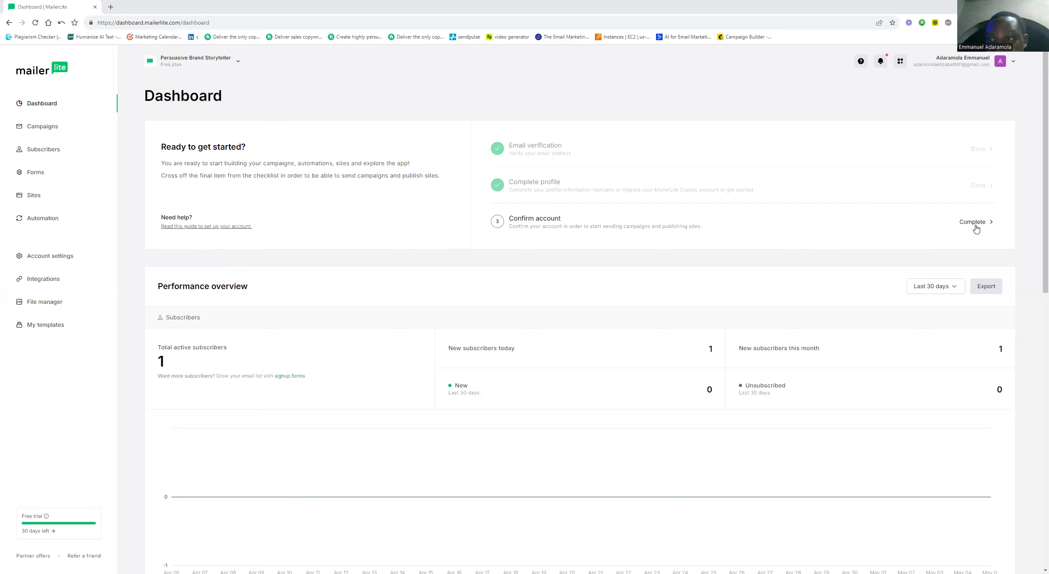
# Start the Confirm account item from the dashboard's getting-started checklist.
pyautogui.click(976, 228)
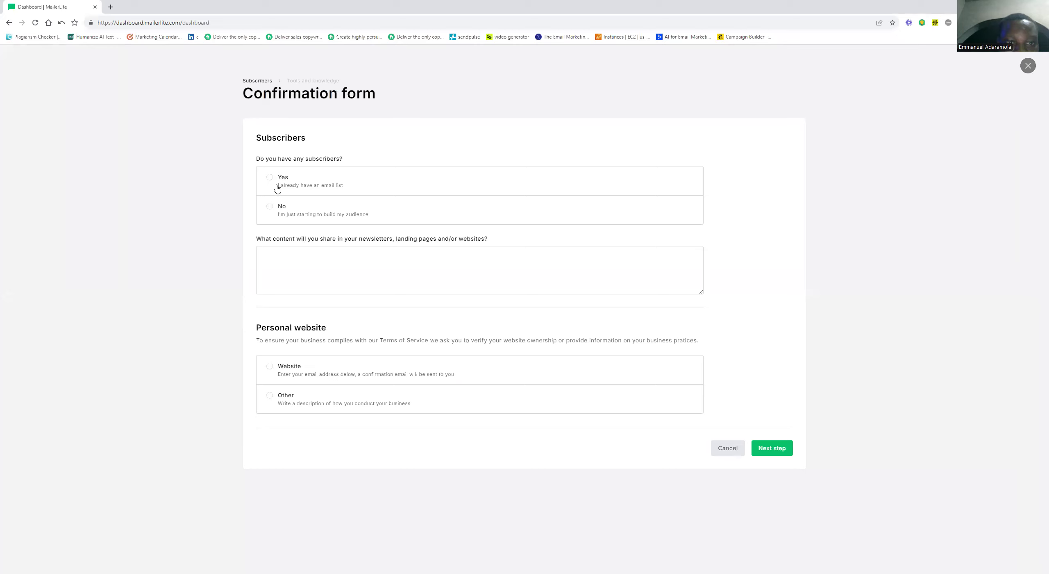
# Answer No to having subscribers and describe the planned content as 'Nurture content'.
pyautogui.click(274, 206)
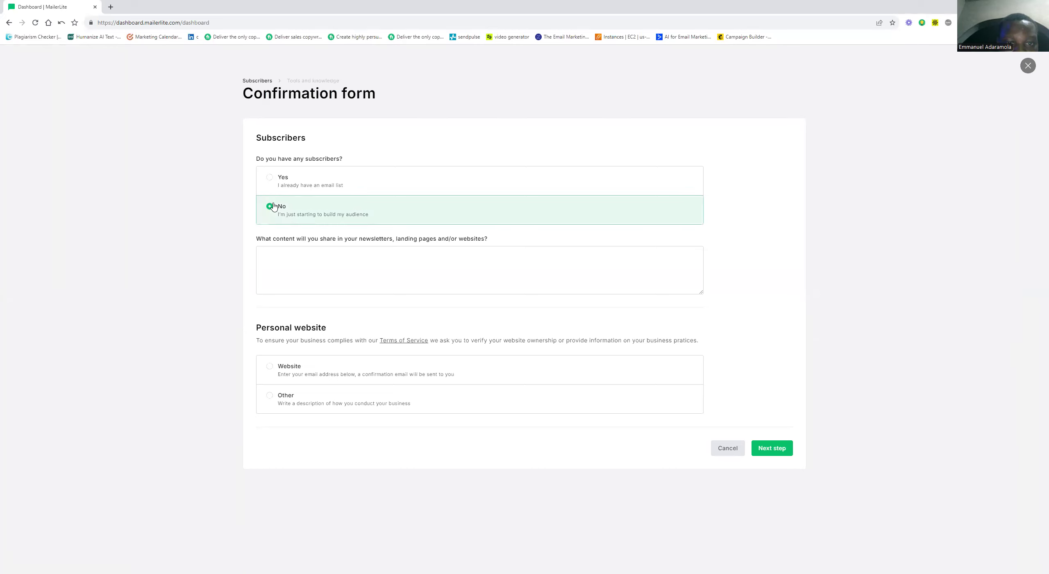
pyautogui.click(354, 260)
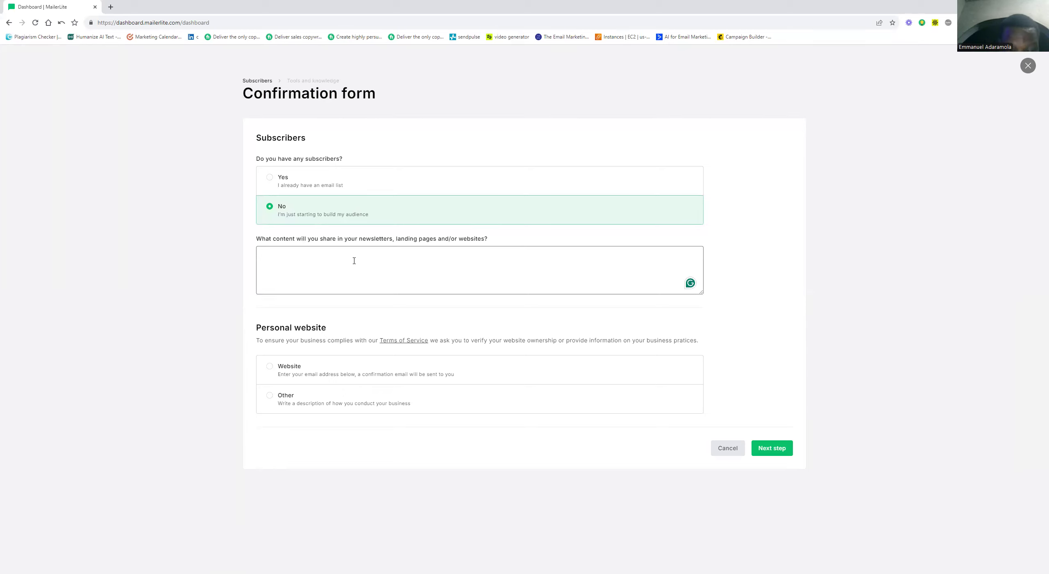
pyautogui.write('Nurture content')
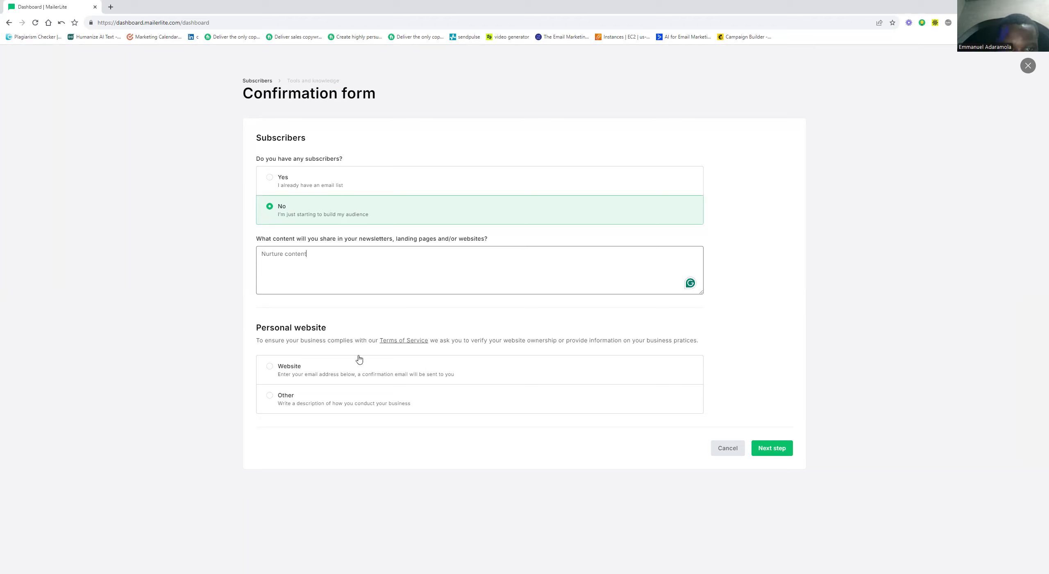
# Choose Website verification, enter the site address, and submit the first page.
pyautogui.click(272, 367)
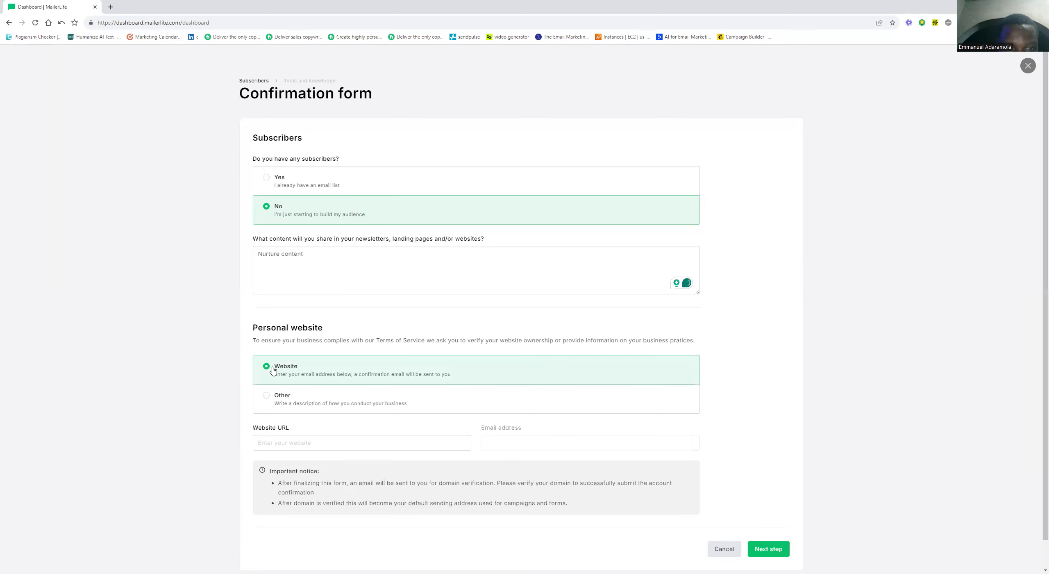
pyautogui.click(349, 444)
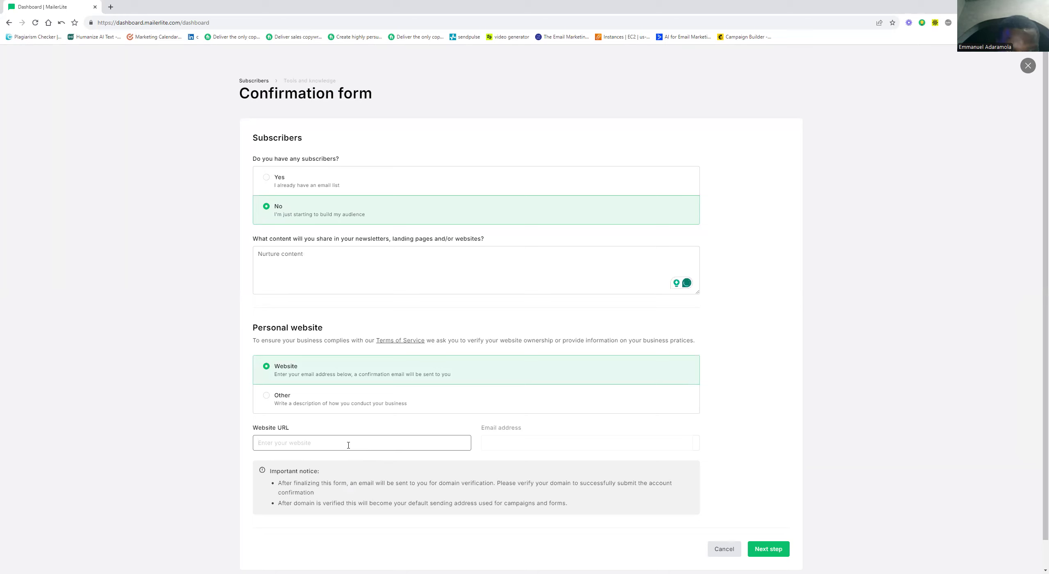
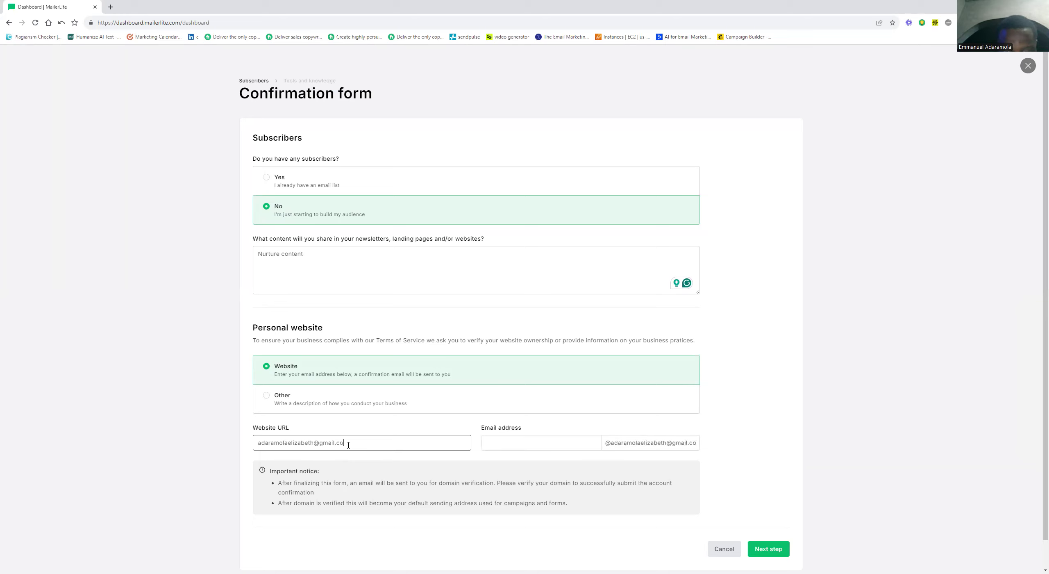
pyautogui.click(510, 440)
pyautogui.click(371, 441)
pyautogui.hotkey('ctrl', 'a')
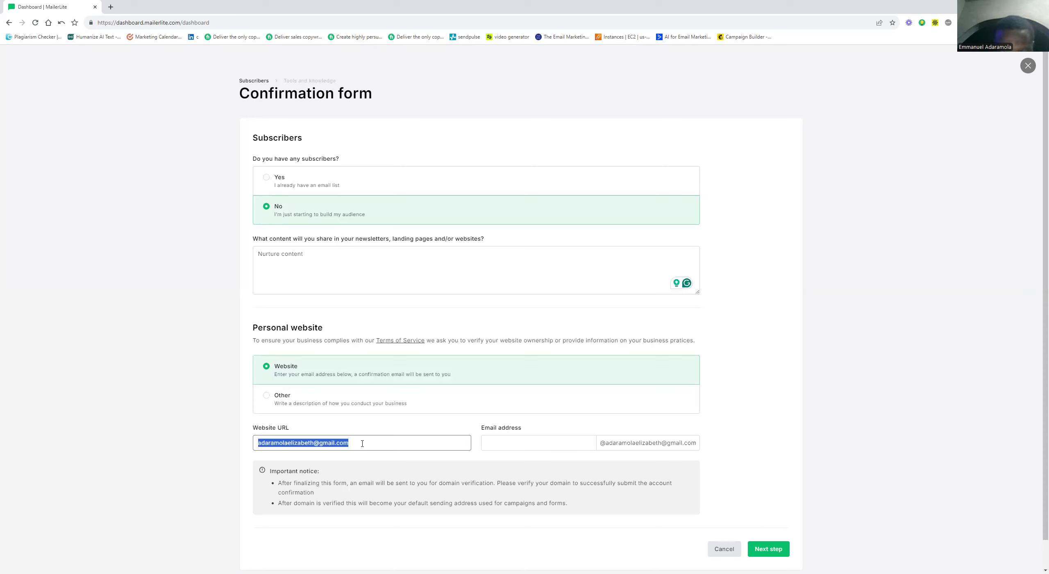
pyautogui.click(758, 549)
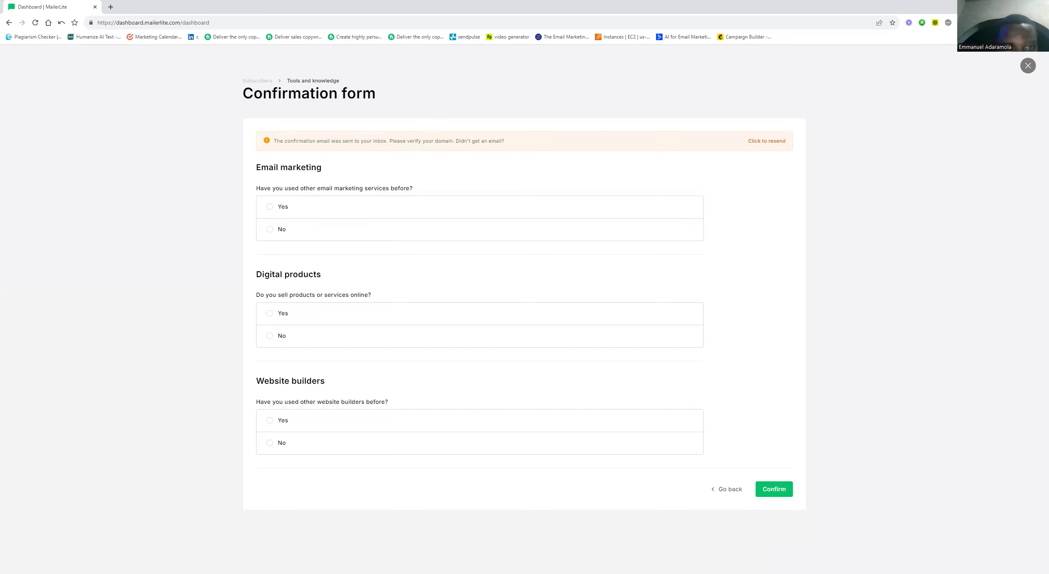
# Answer No to prior email services, Yes to selling via Shopify, No to website builders, and confirm.
pyautogui.click(270, 229)
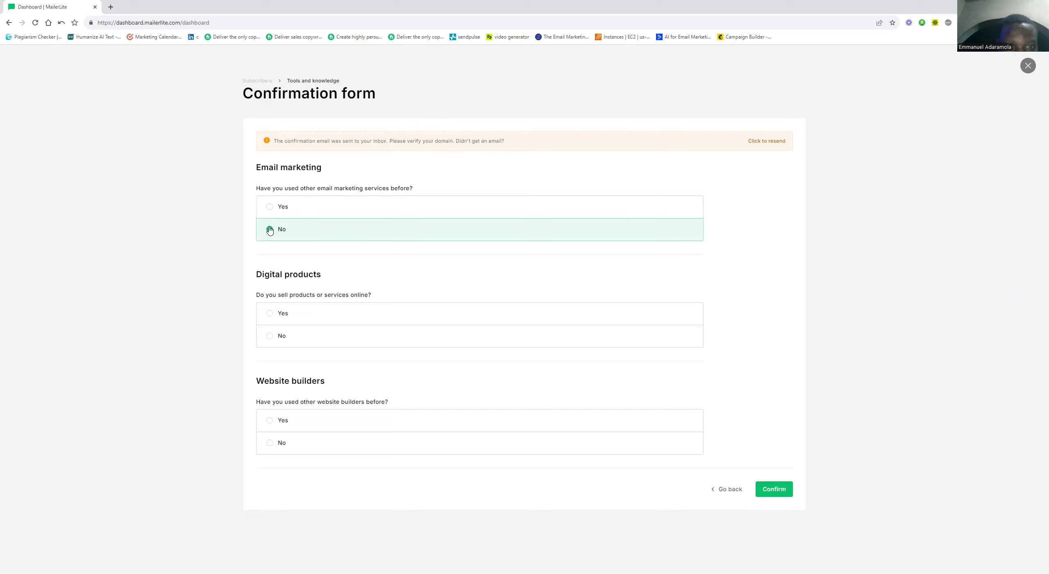
pyautogui.click(280, 316)
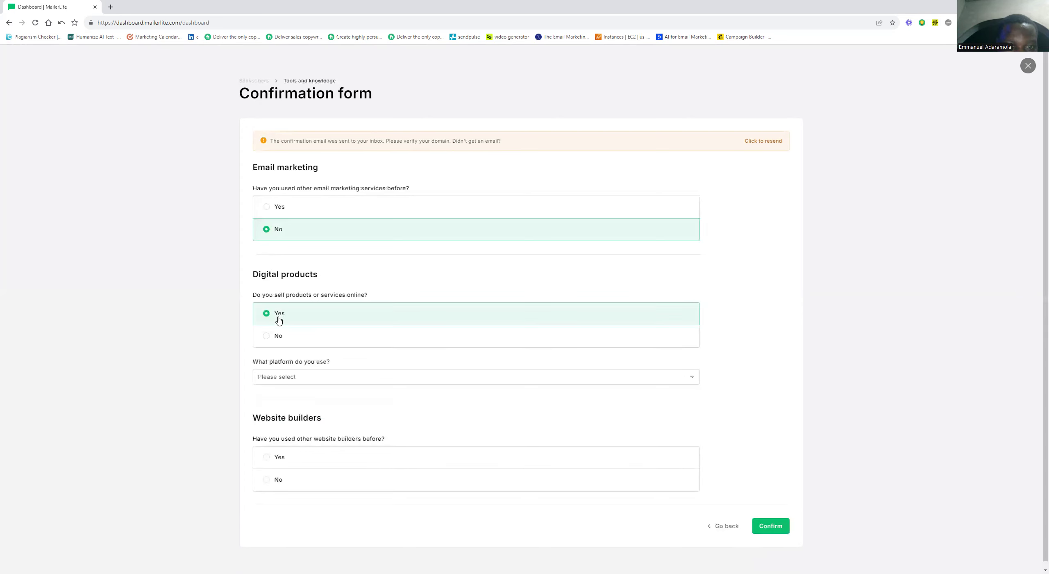
pyautogui.click(275, 337)
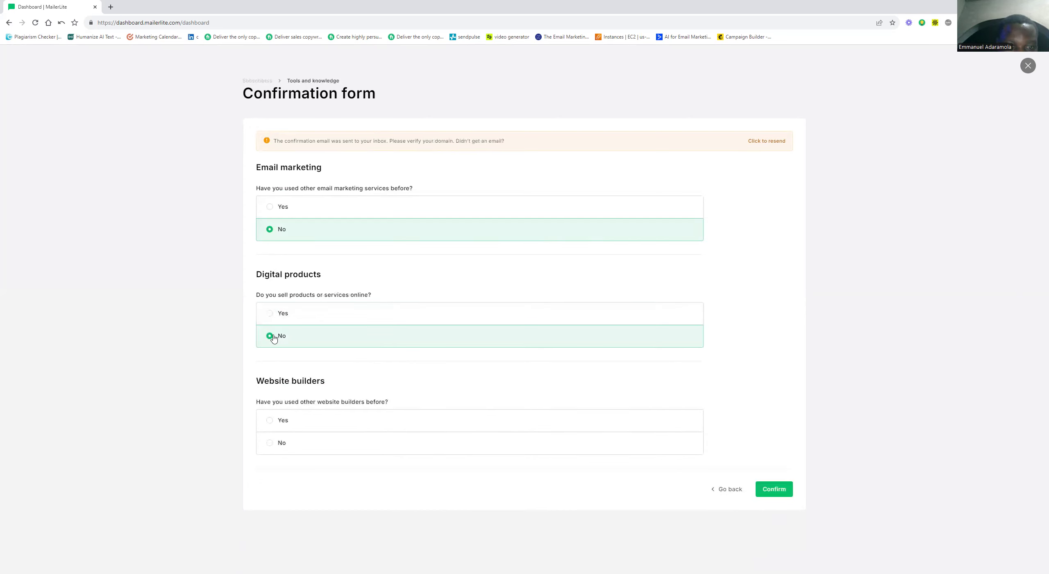
pyautogui.click(281, 315)
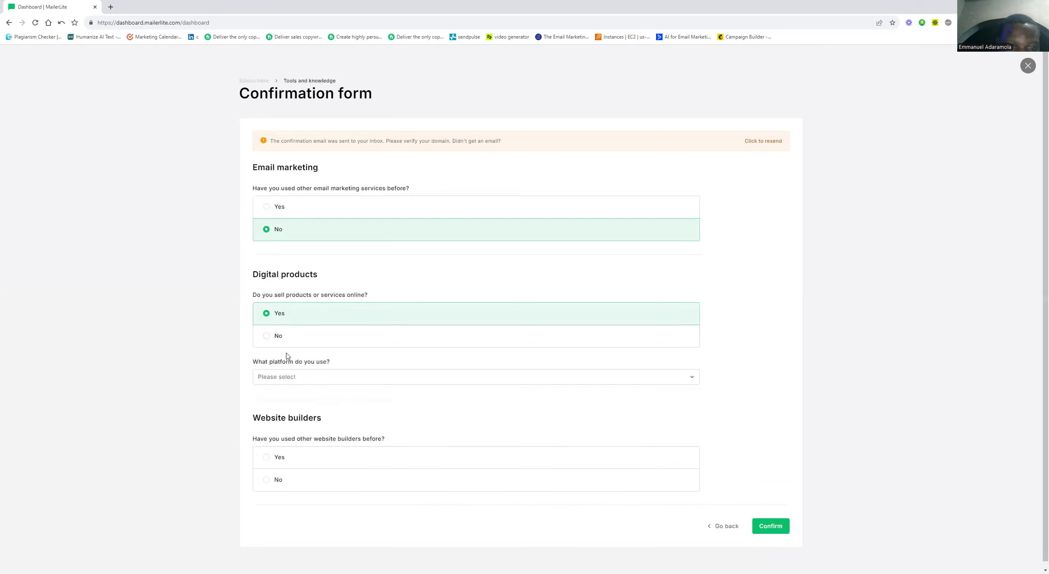
pyautogui.click(286, 380)
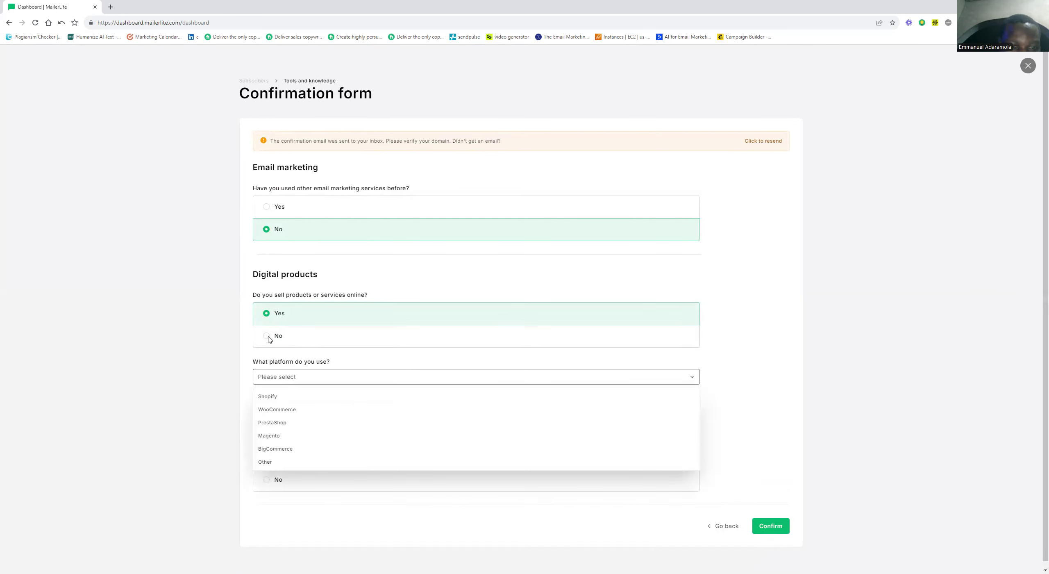
pyautogui.click(278, 401)
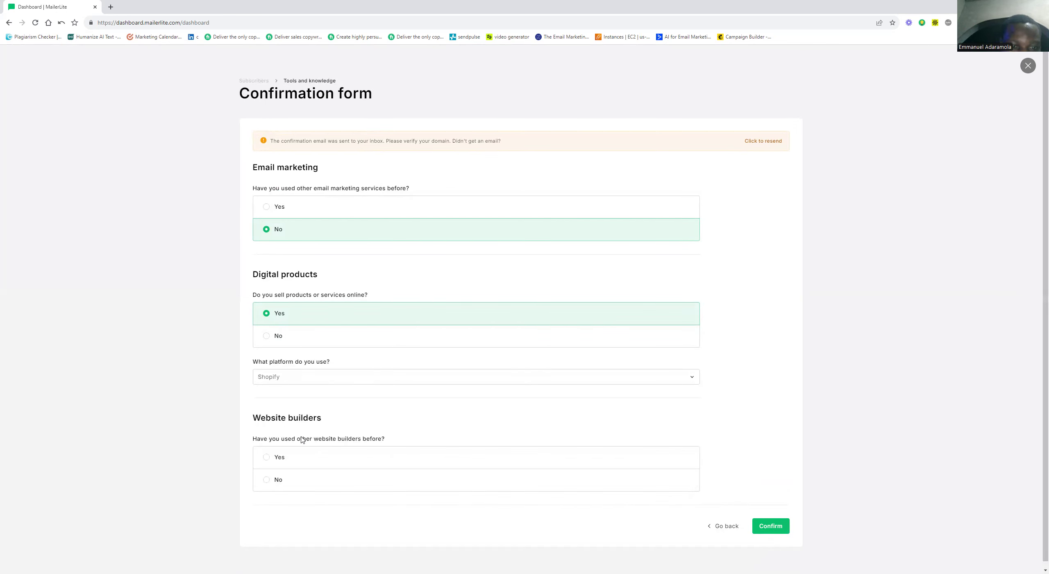
pyautogui.click(282, 481)
pyautogui.click(770, 525)
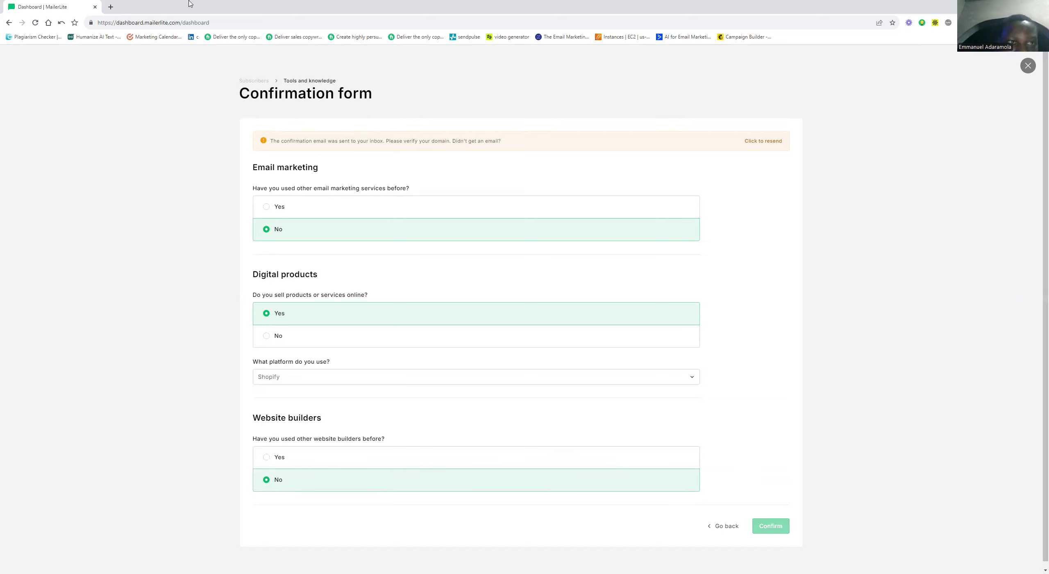
pyautogui.click(112, 7)
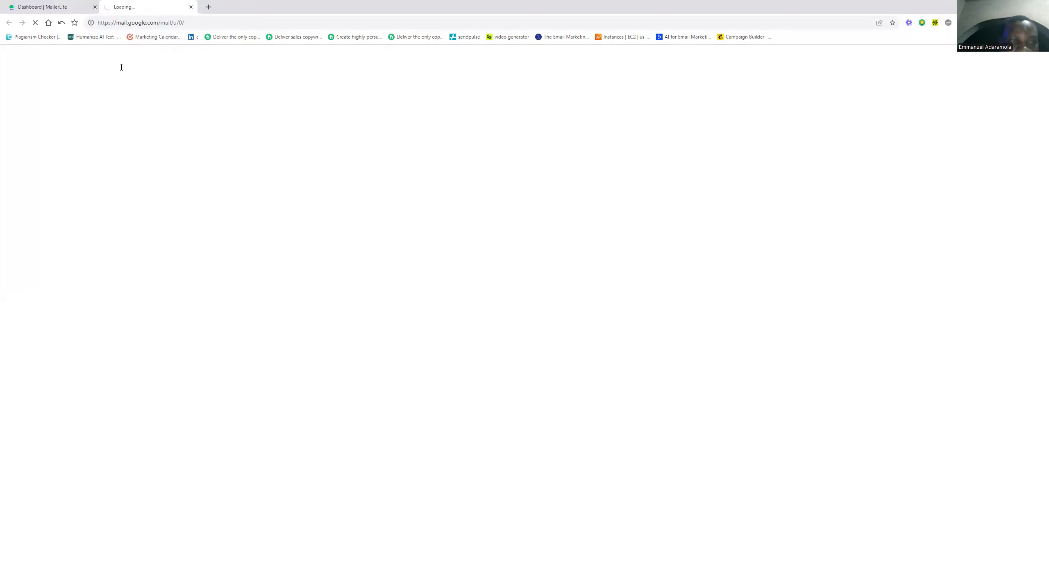
# Close the Gmail tab with Ctrl+W to return to the MailerLite dashboard.
pyautogui.hotkey('ctrl', 'w')
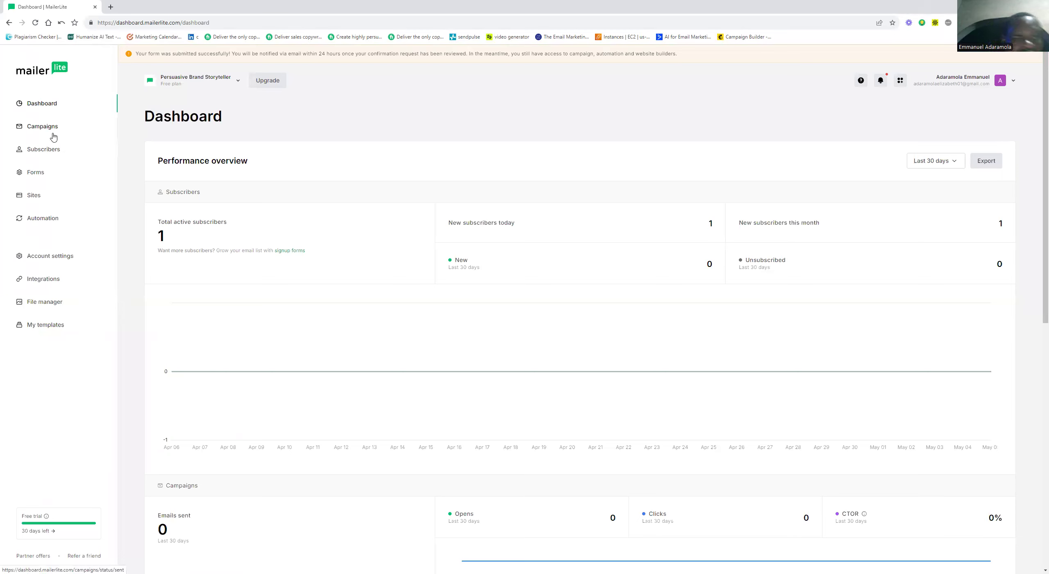
# Open Subscribers, browse the empty Segments and Groups tabs, then return to All subscribers.
pyautogui.click(44, 150)
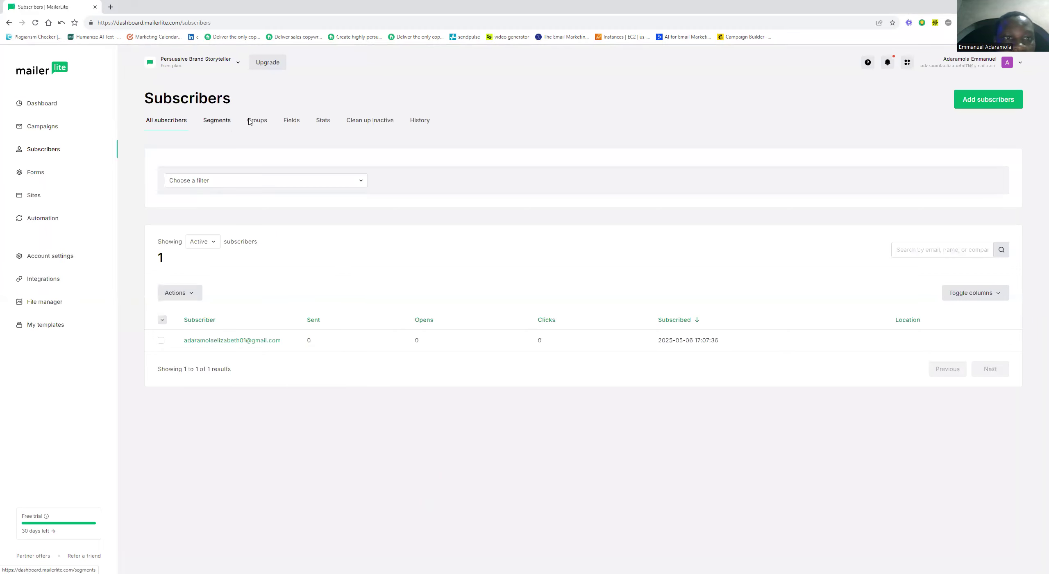
pyautogui.click(219, 122)
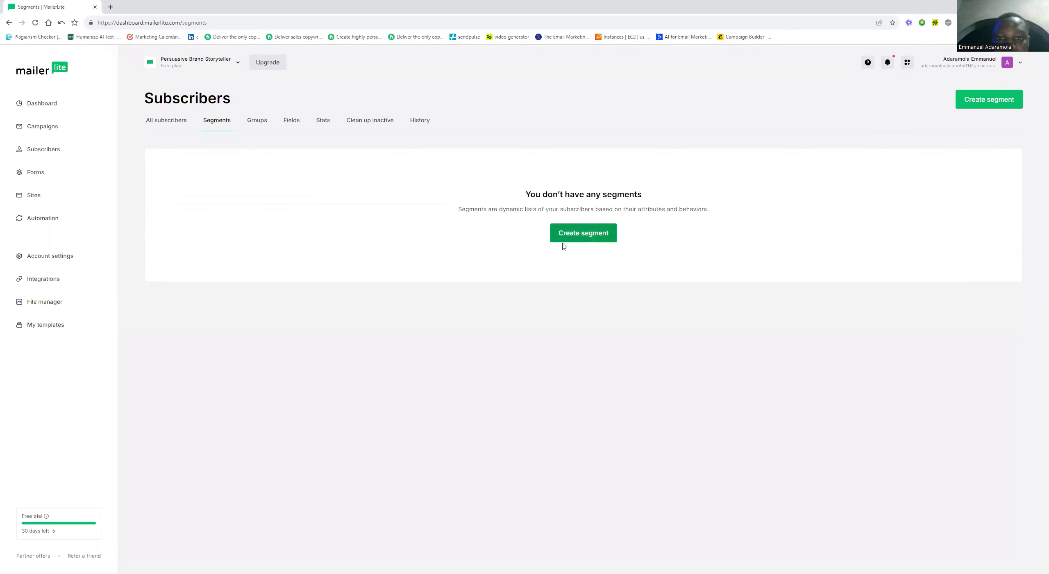
pyautogui.click(257, 123)
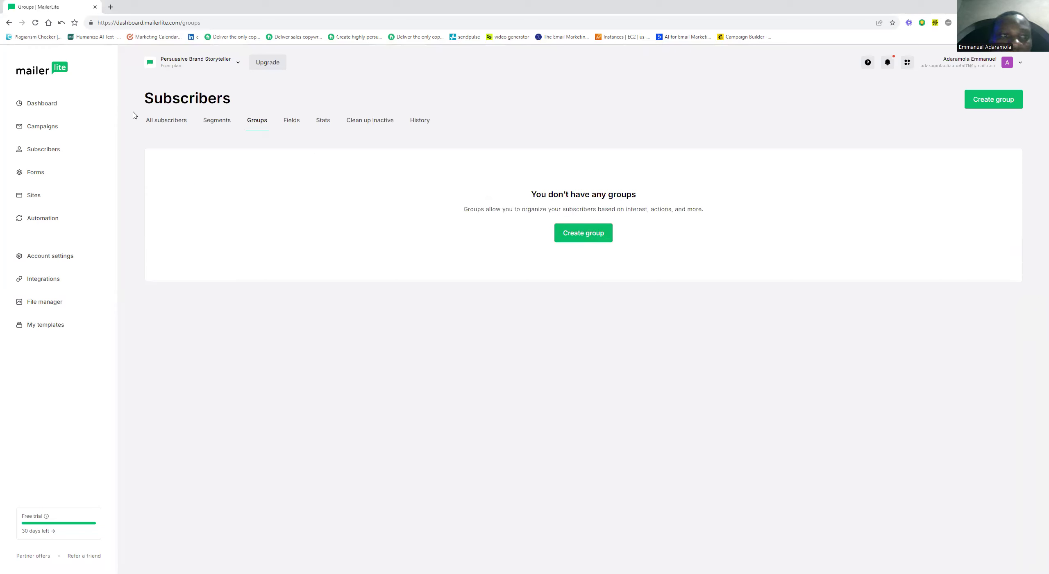
pyautogui.click(160, 124)
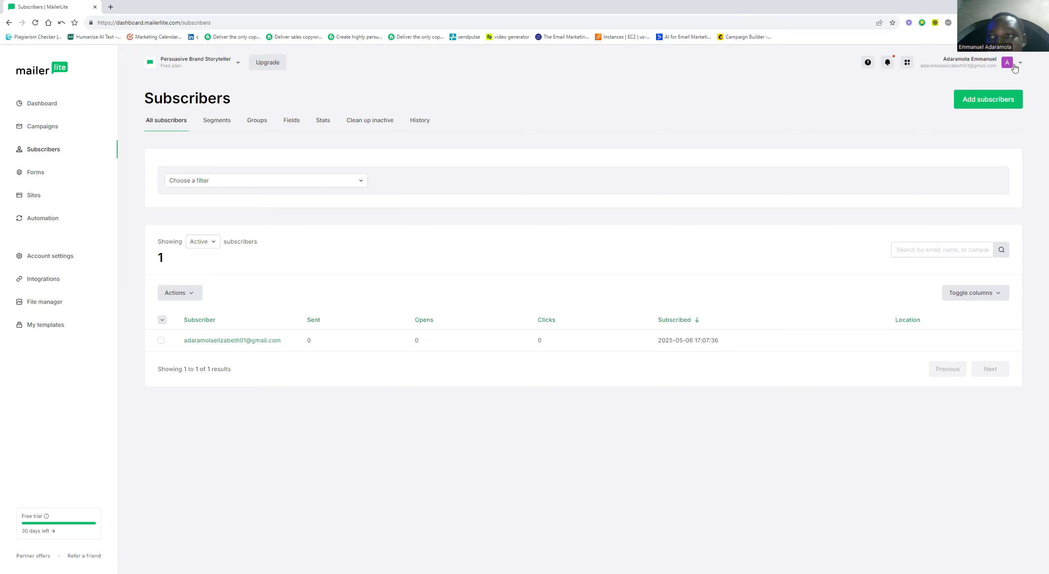
# Open the Add subscribers page from the Subscribers list.
pyautogui.click(987, 102)
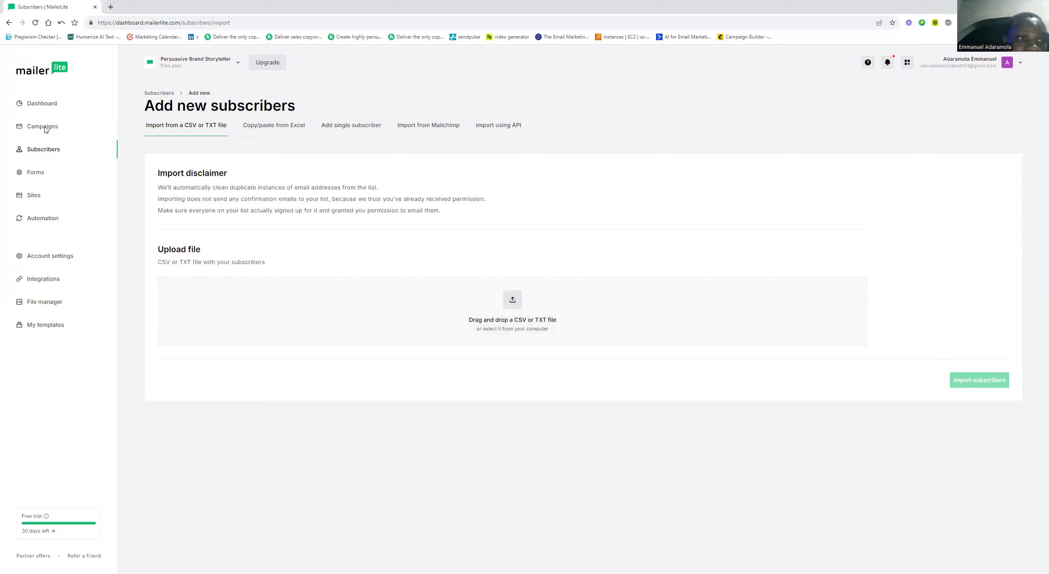
# View the Forms page's empty pop-ups section, then go to Automation.
pyautogui.click(30, 172)
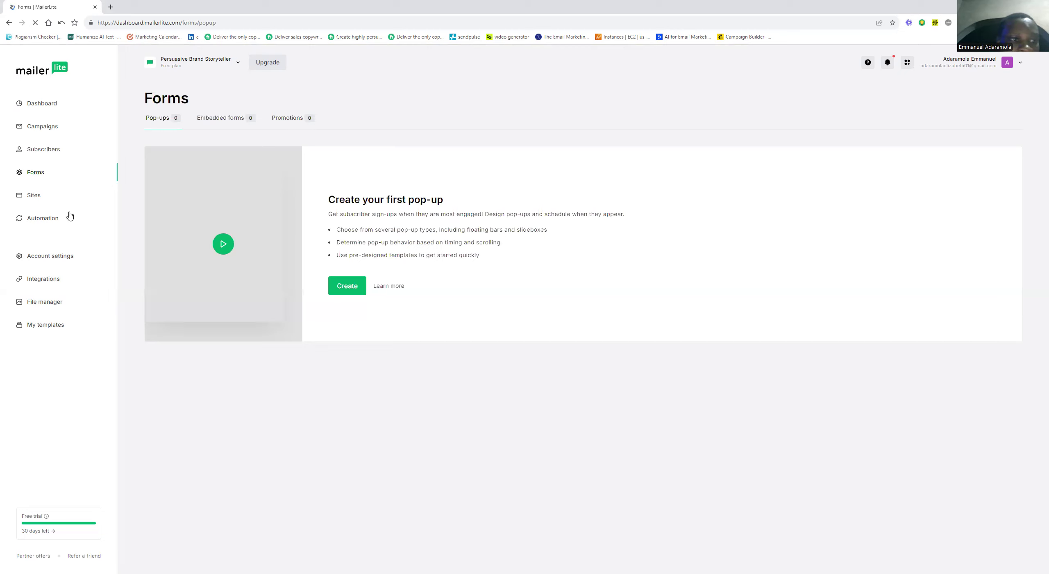
pyautogui.click(51, 223)
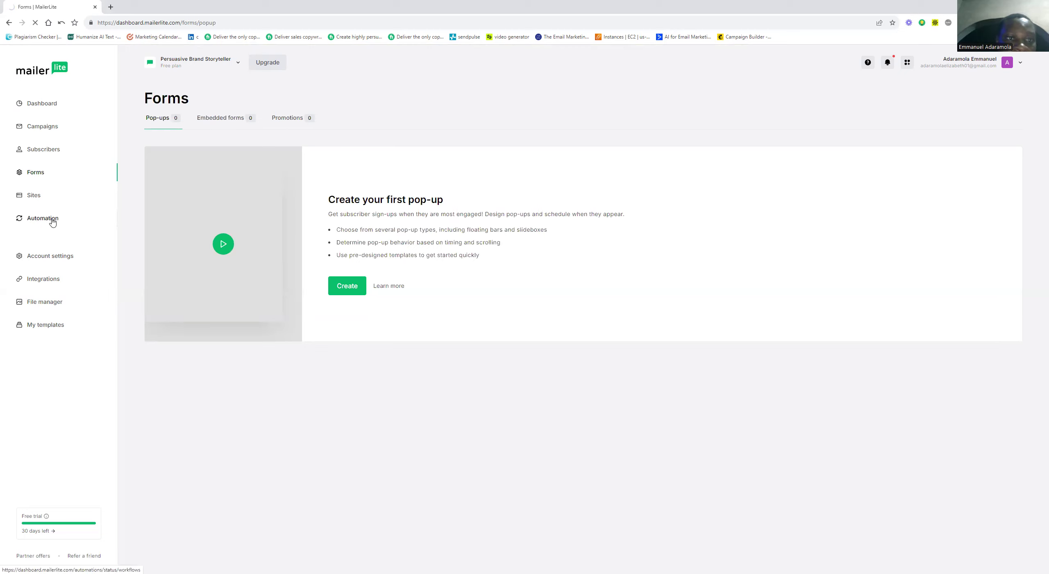
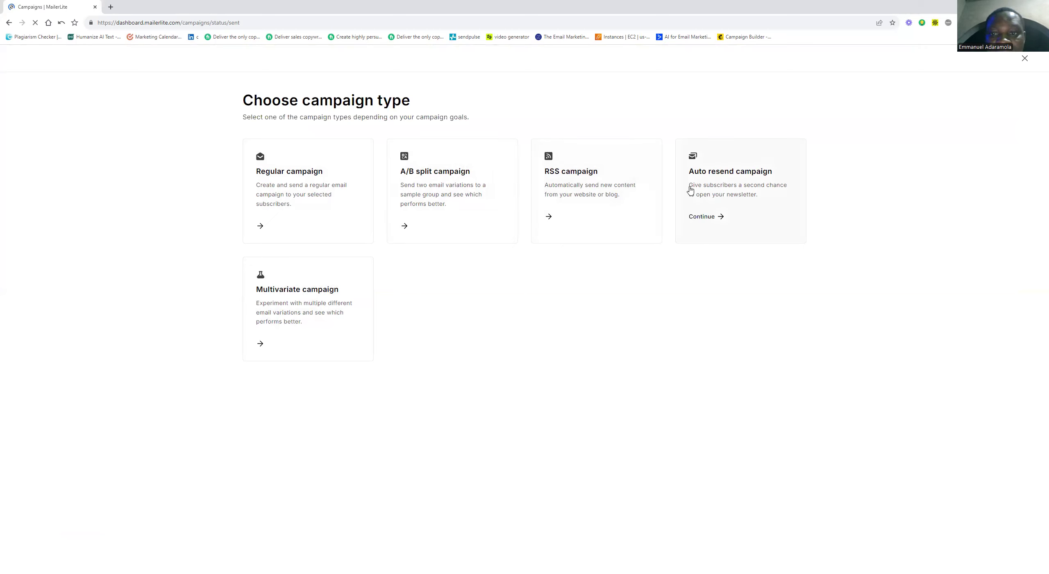
# Start a regular campaign, dismiss the sending domain warning, and begin typing the name 'New Campaign'.
pyautogui.click(310, 171)
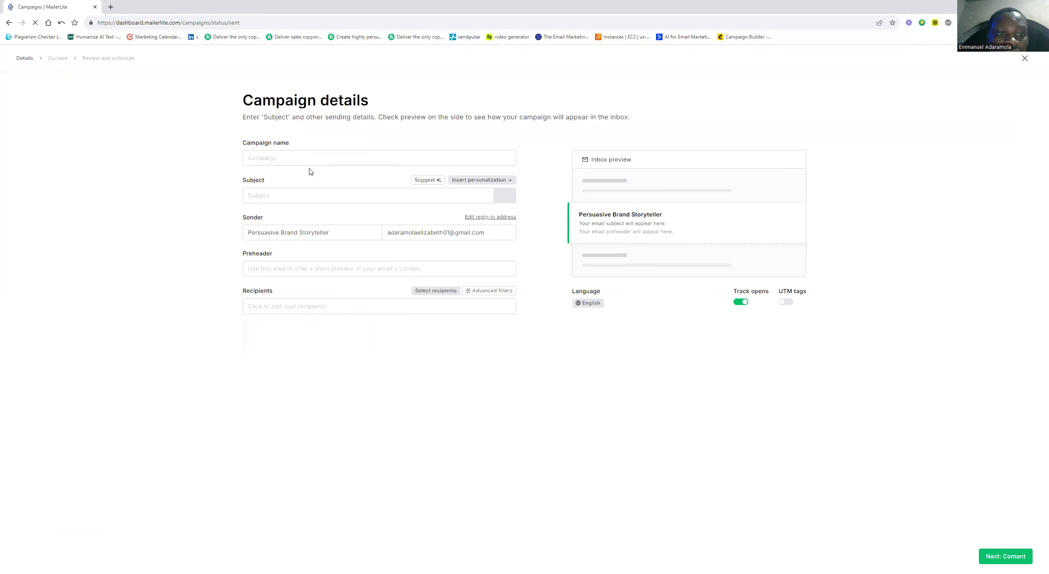
pyautogui.click(336, 154)
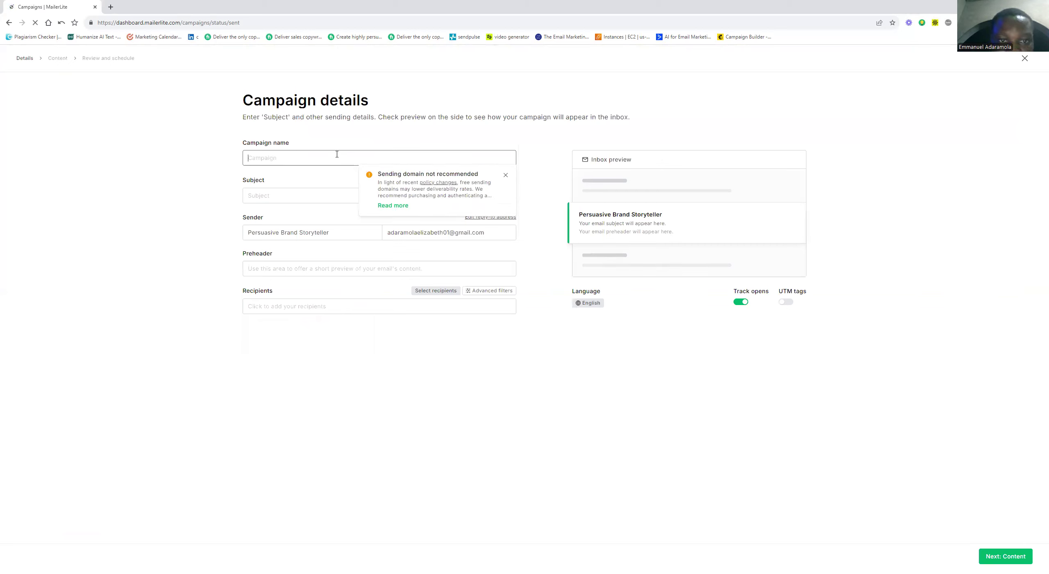
pyautogui.click(505, 175)
pyautogui.click(383, 155)
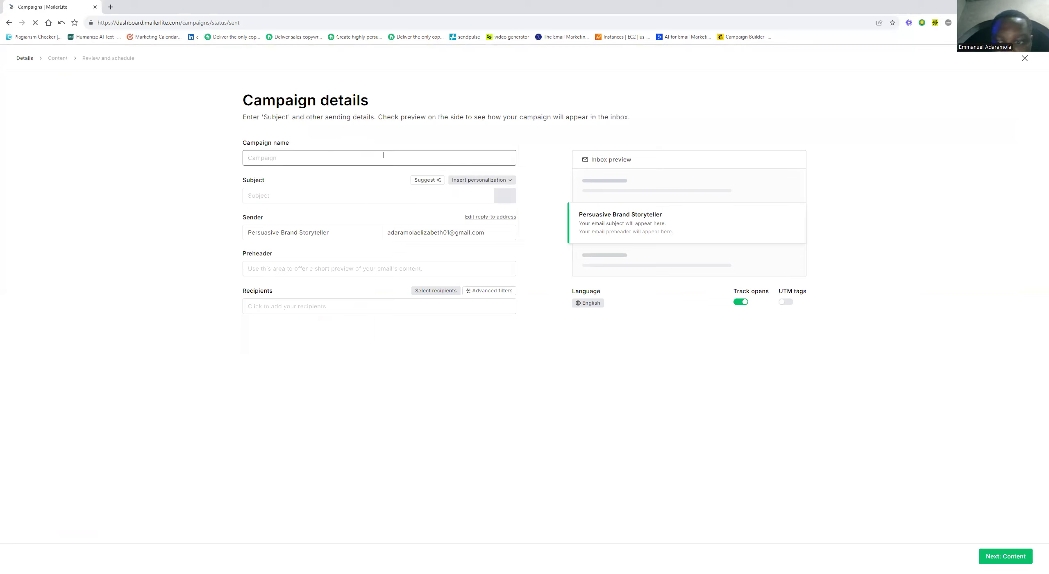
pyautogui.write('h')
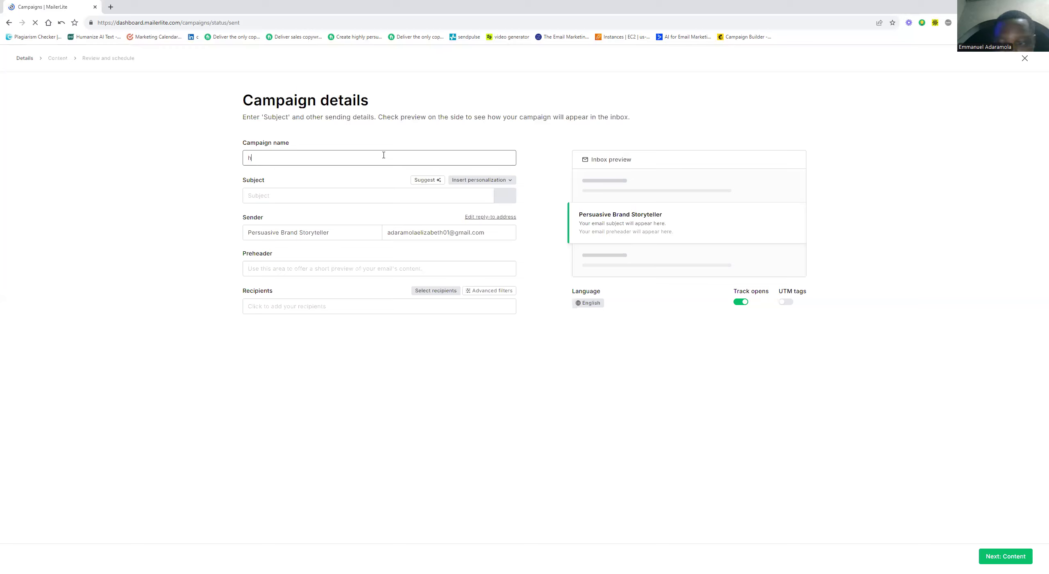
pyautogui.press('BackSpace')
pyautogui.write('N')
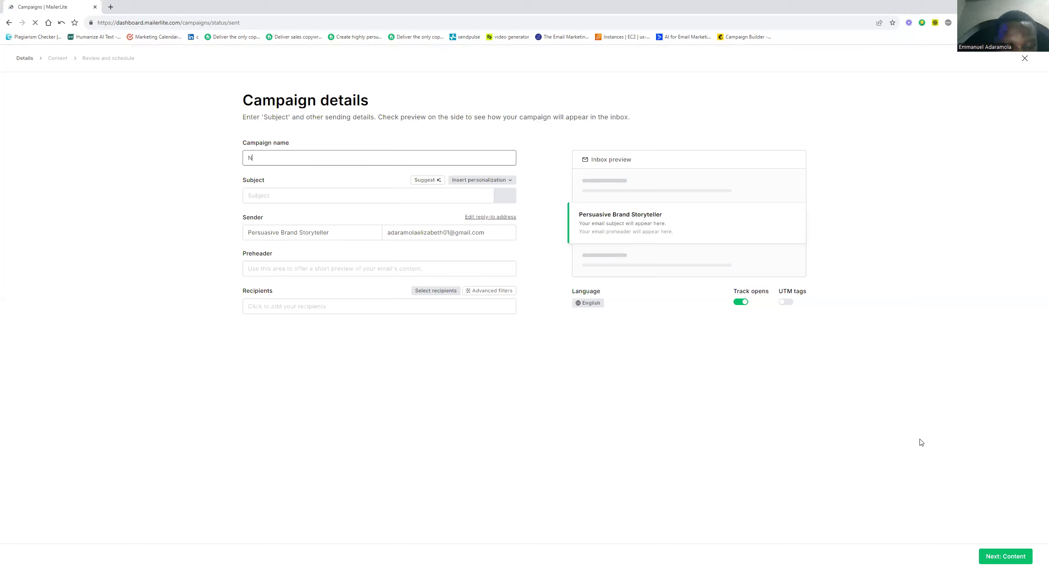
pyautogui.write('ew Campaign')
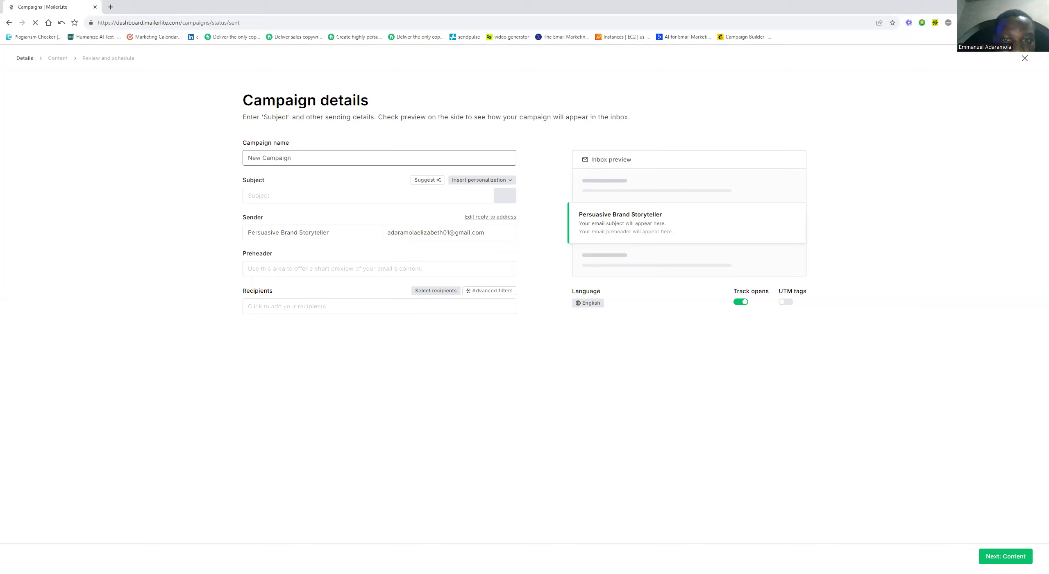
# Enter the subject line 'You don't want to miss this'.
pyautogui.click(429, 200)
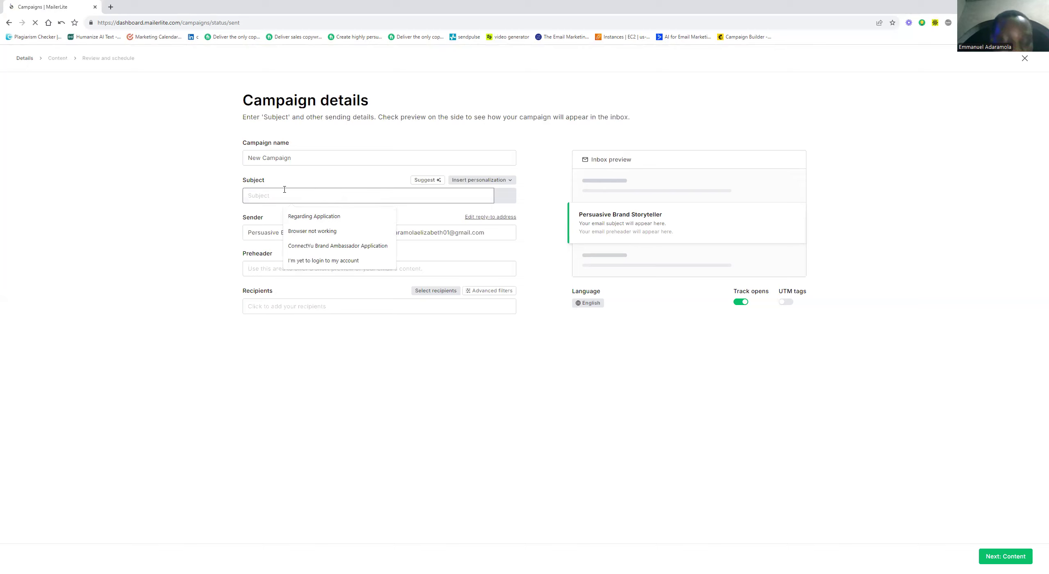
pyautogui.write('I mis')
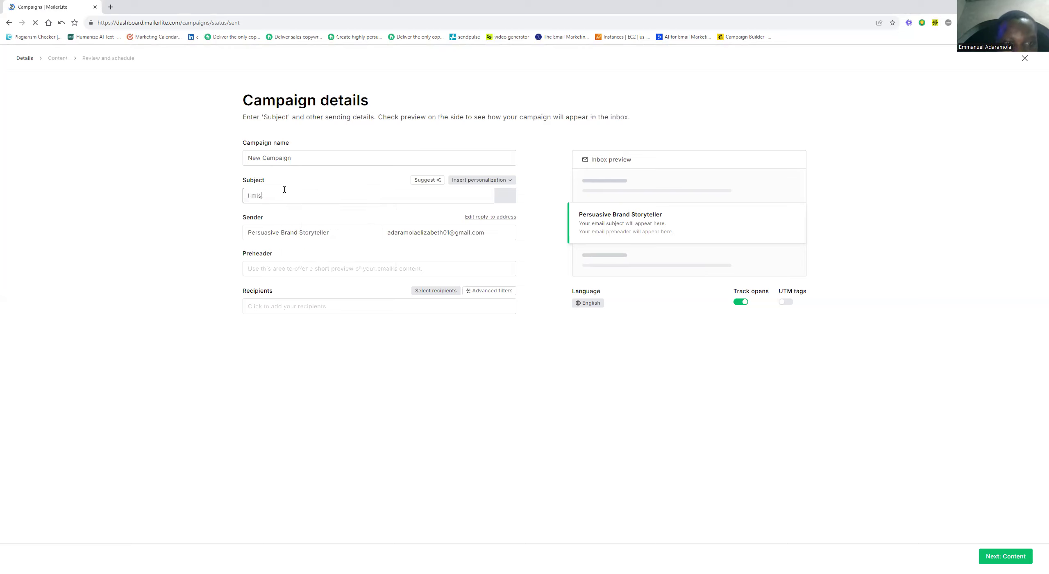
pyautogui.press('BackSpace')
pyautogui.press('BackSpace')
pyautogui.write('Y')
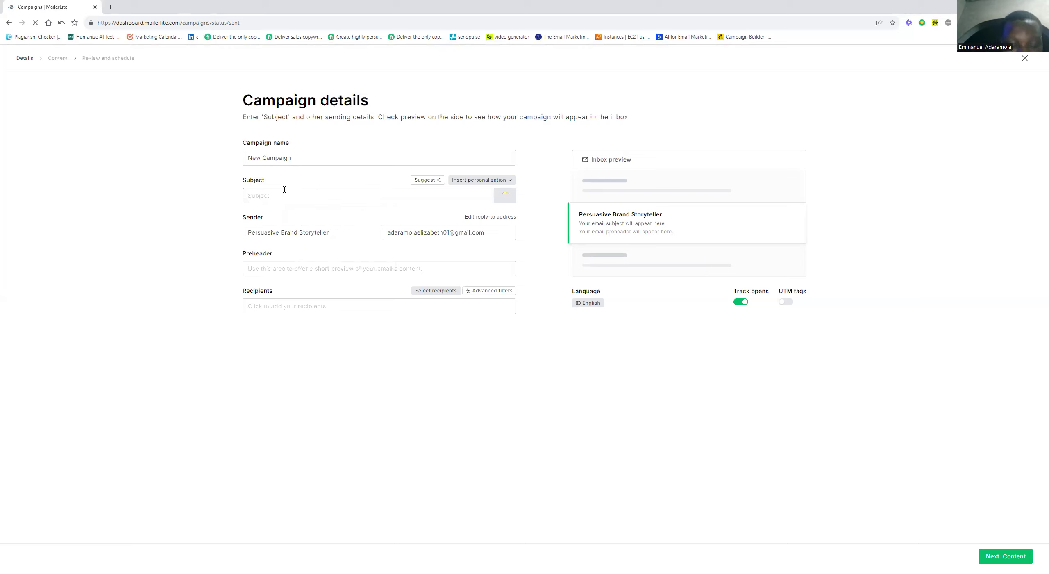
pyautogui.write("ou don't want to miss this")
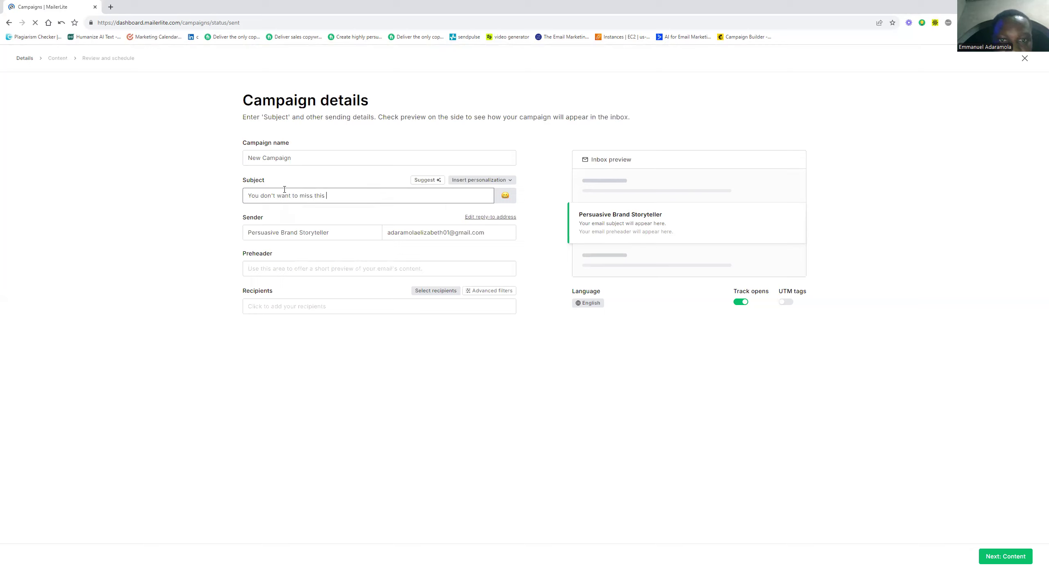
pyautogui.click(475, 184)
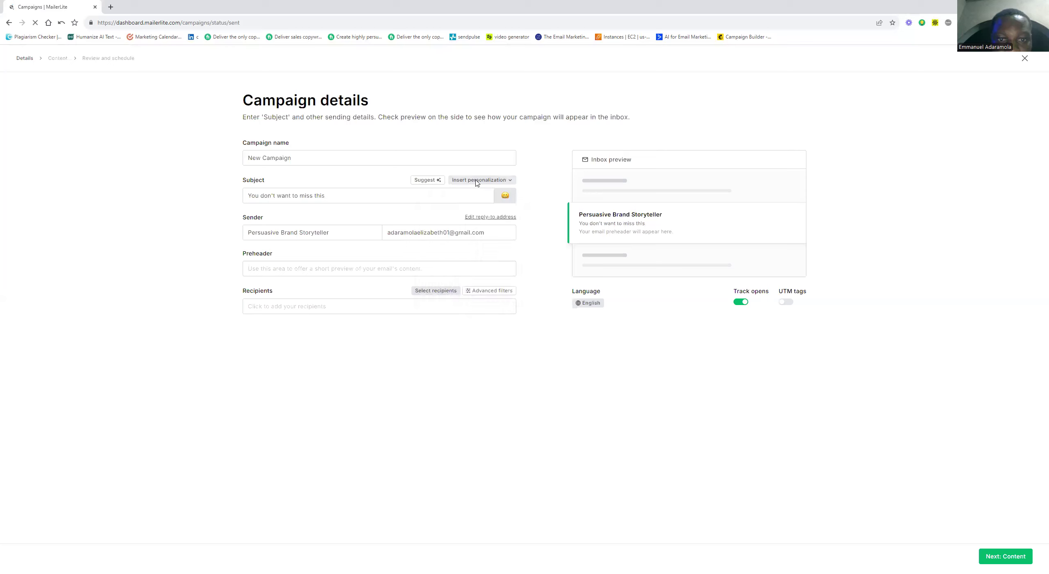
# Append the Name and Last name personalization fields to the subject.
pyautogui.click(474, 181)
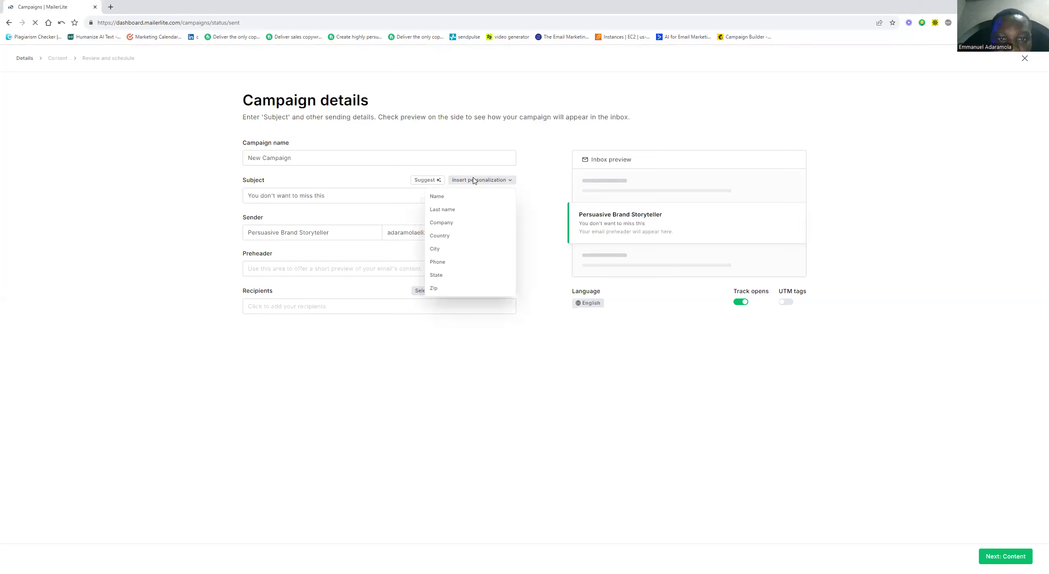
pyautogui.click(449, 201)
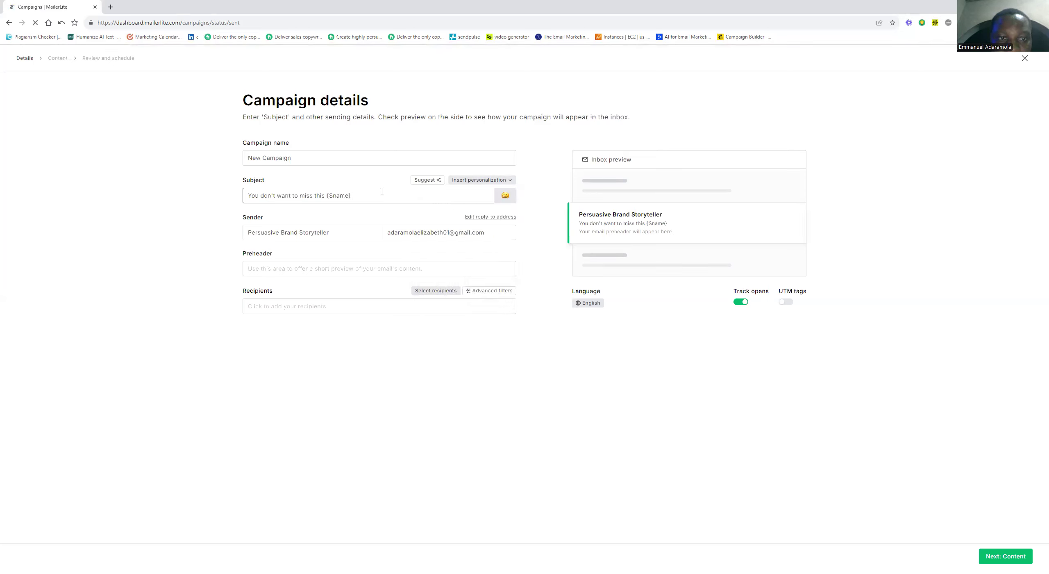
pyautogui.click(464, 180)
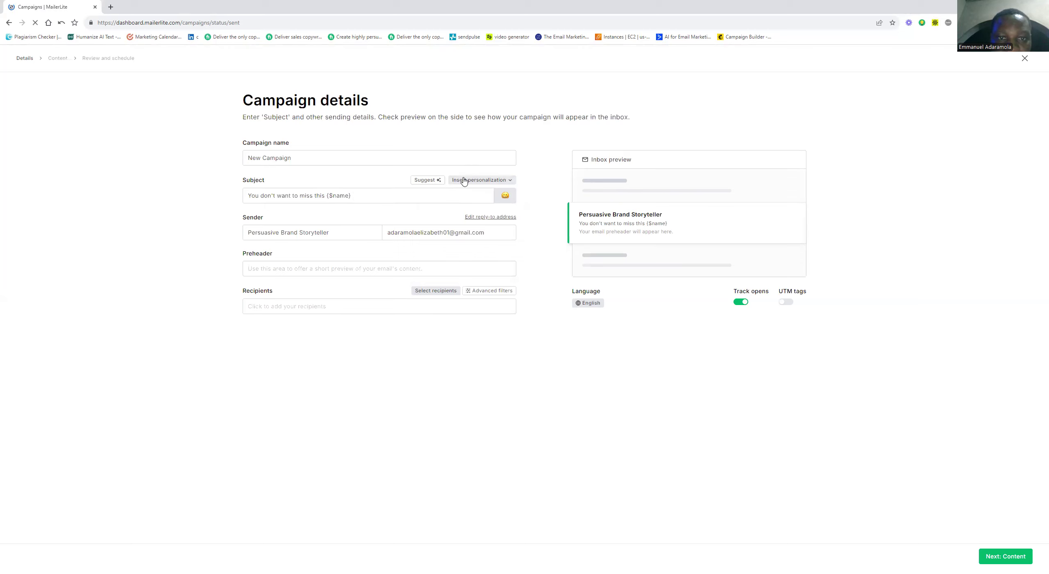
pyautogui.click(447, 214)
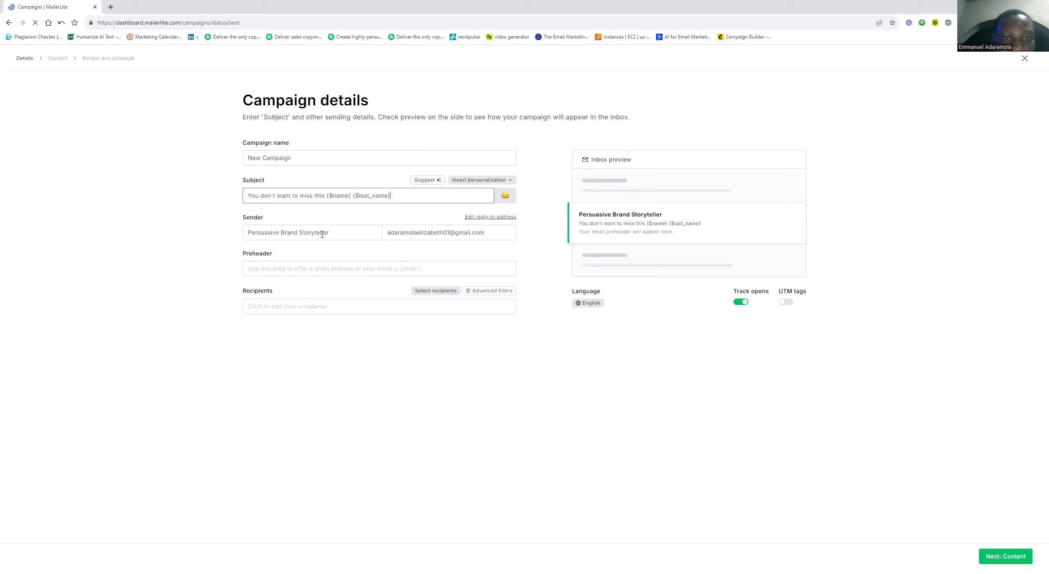
pyautogui.click(285, 267)
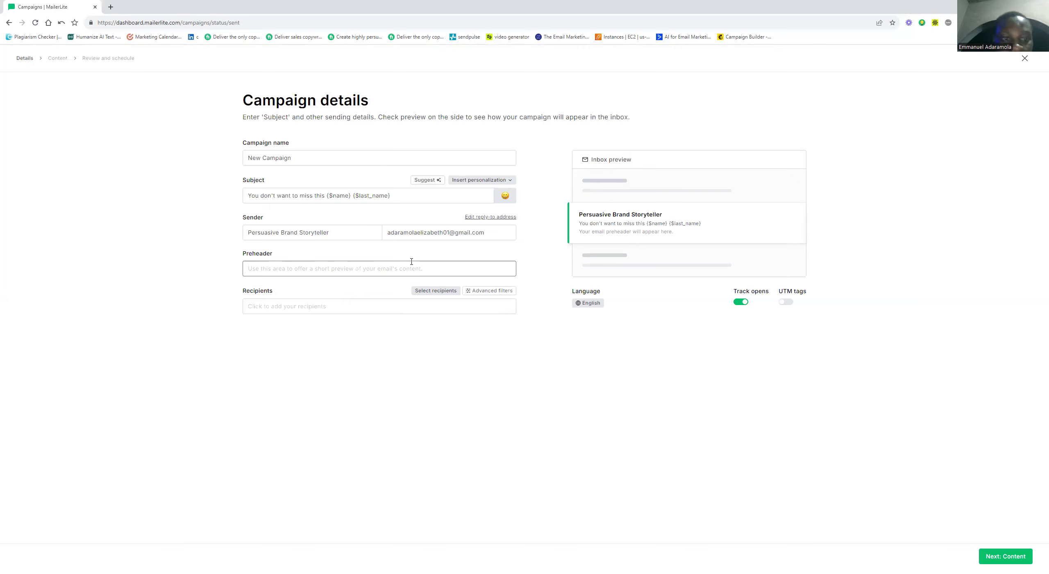
# Set the recipients to All active subscribers after briefly checking the advanced filters.
pyautogui.click(433, 294)
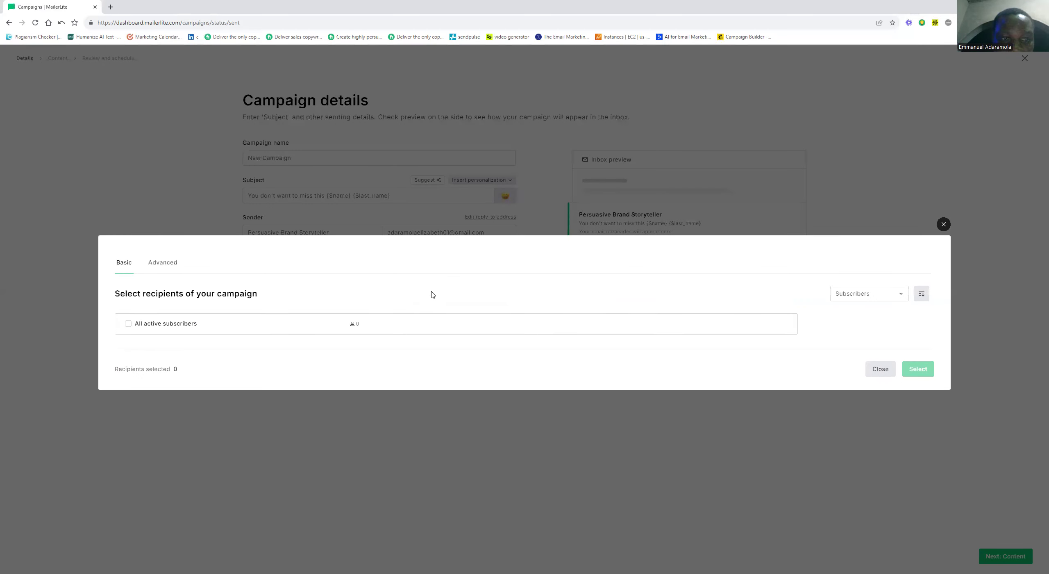
pyautogui.click(163, 261)
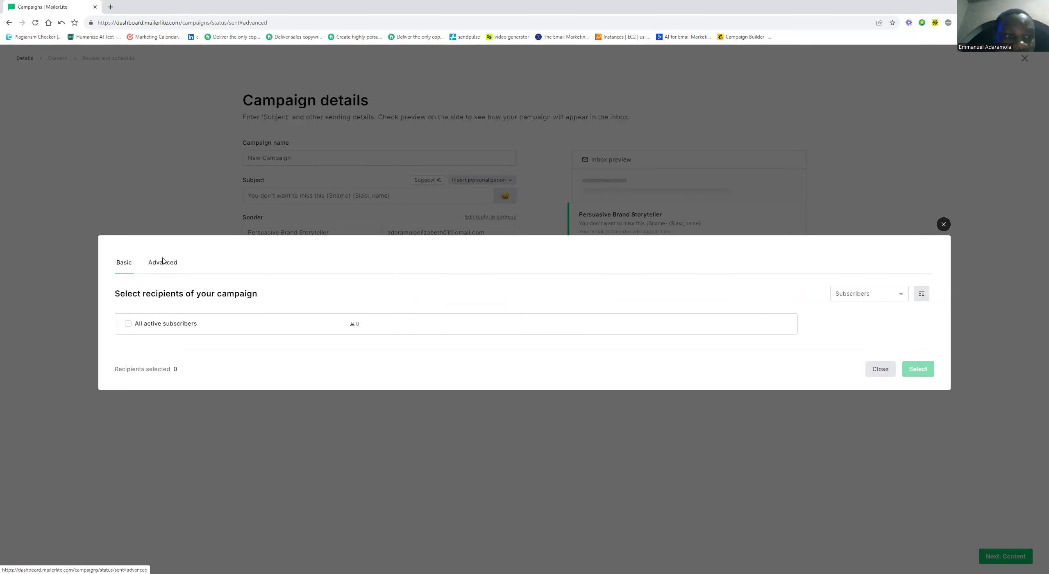
pyautogui.click(217, 315)
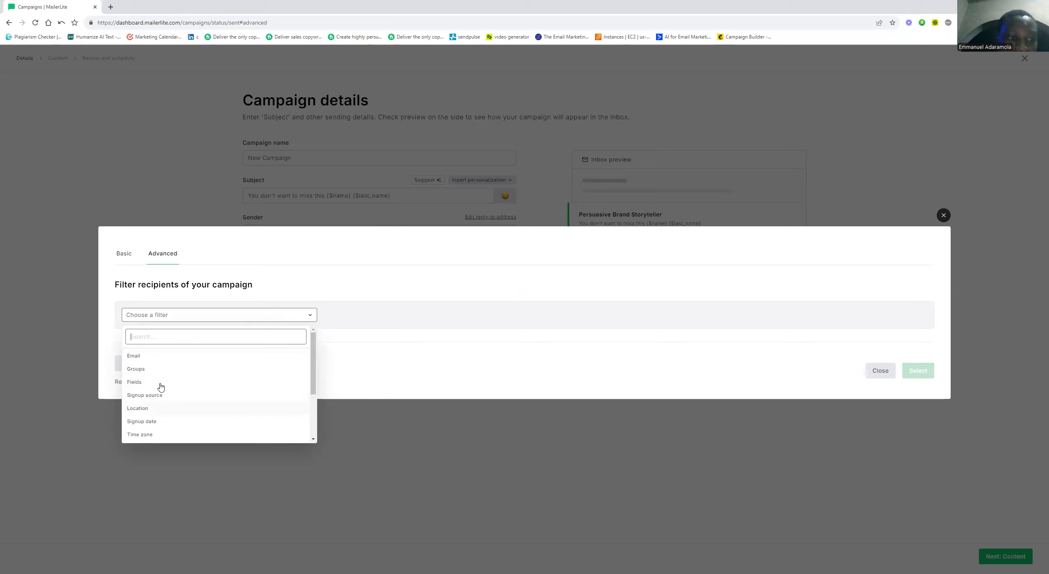
pyautogui.click(389, 290)
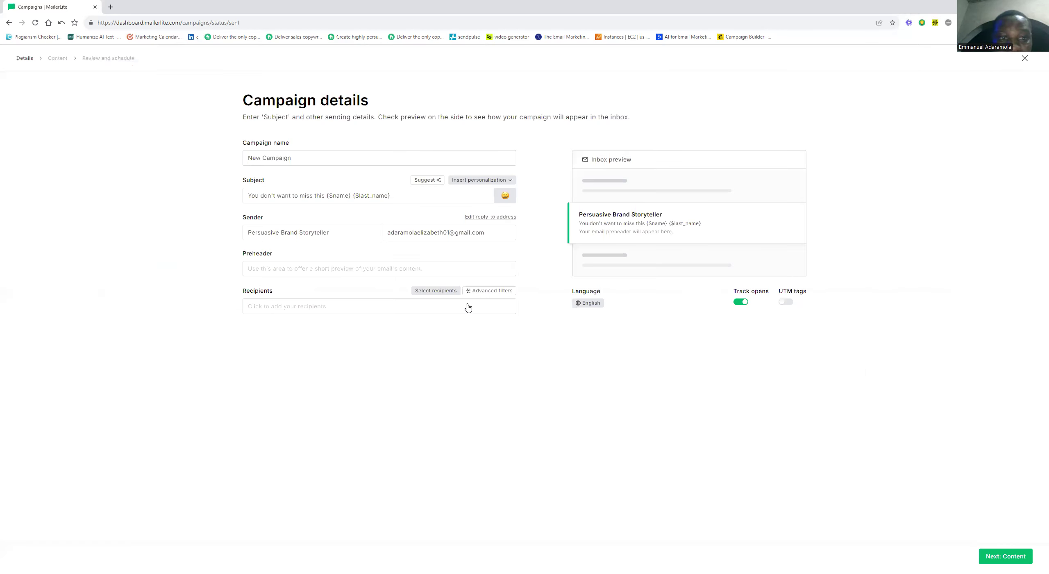
pyautogui.click(877, 372)
pyautogui.click(452, 291)
pyautogui.click(128, 325)
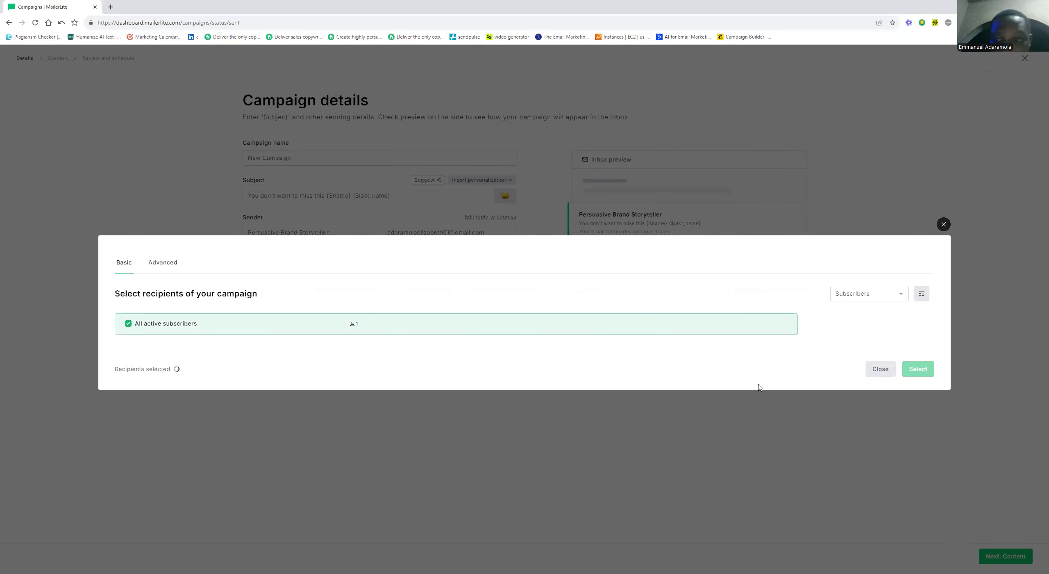
pyautogui.click(918, 368)
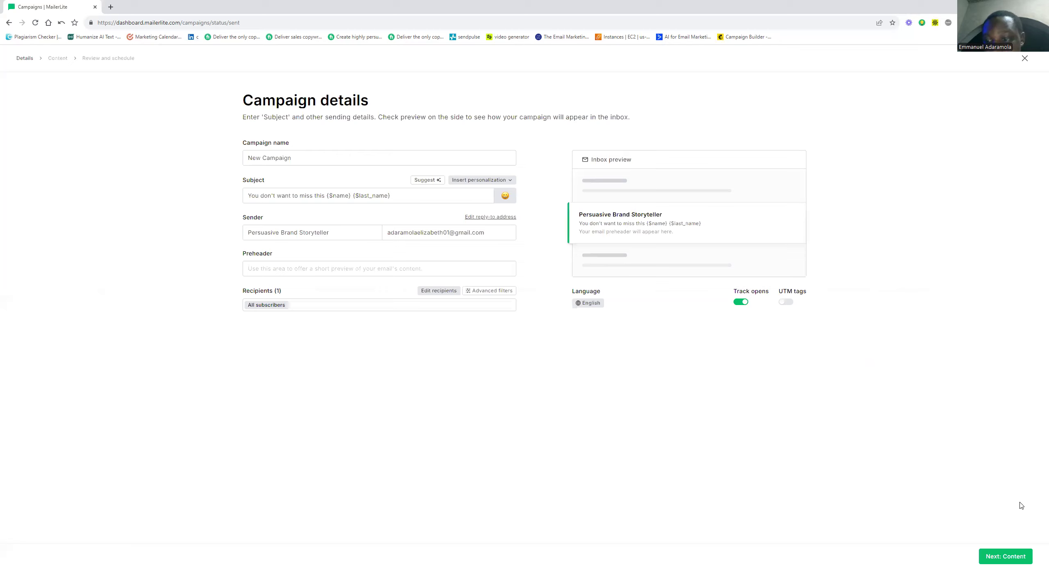
pyautogui.click(1018, 556)
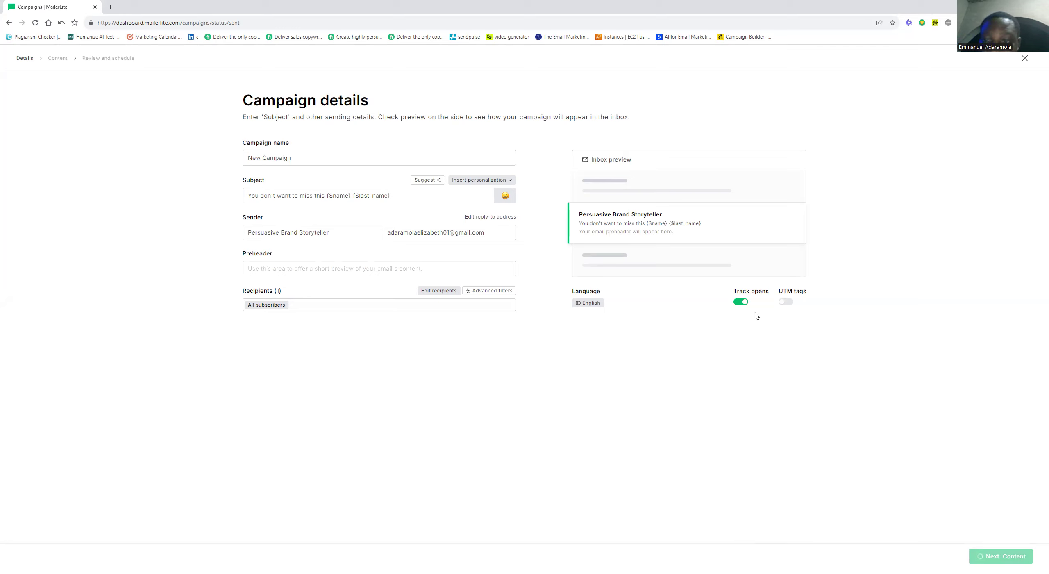
# Toggle UTM tag tracking on and back off, leaving it disabled.
pyautogui.click(784, 303)
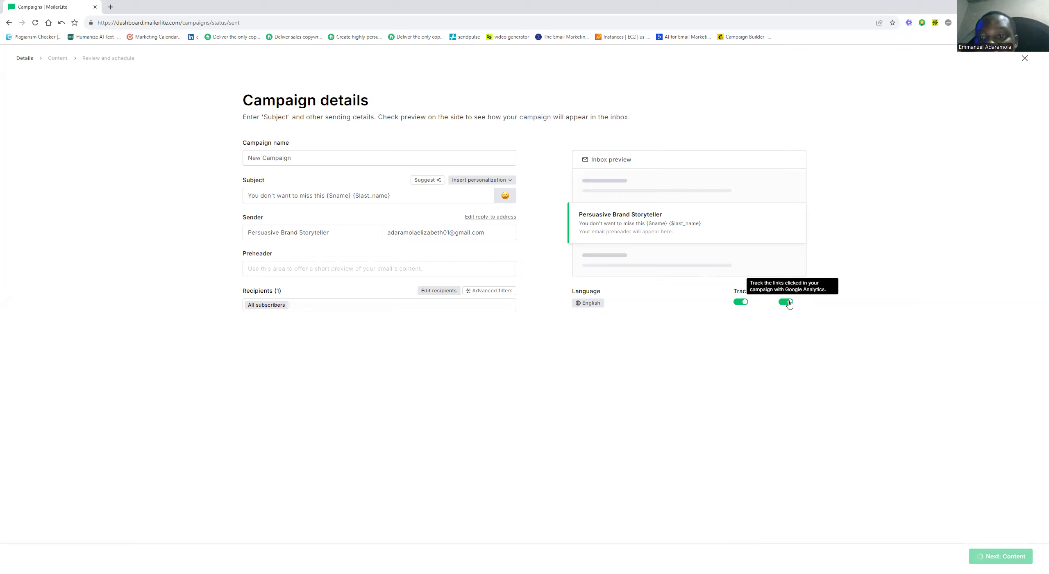
pyautogui.click(787, 302)
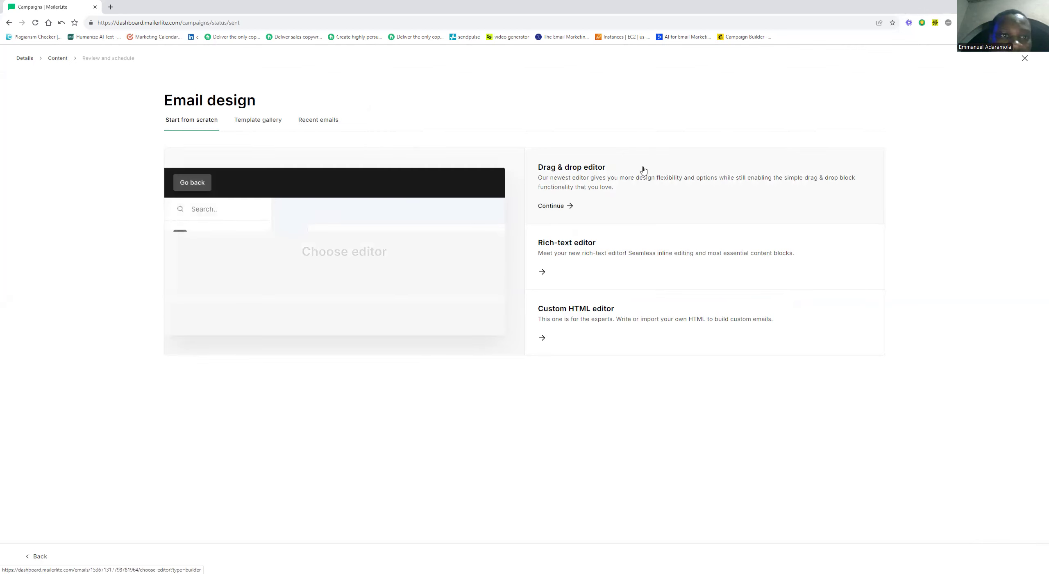
# Open the Template gallery and preview the Valentine's day offer template.
pyautogui.click(266, 120)
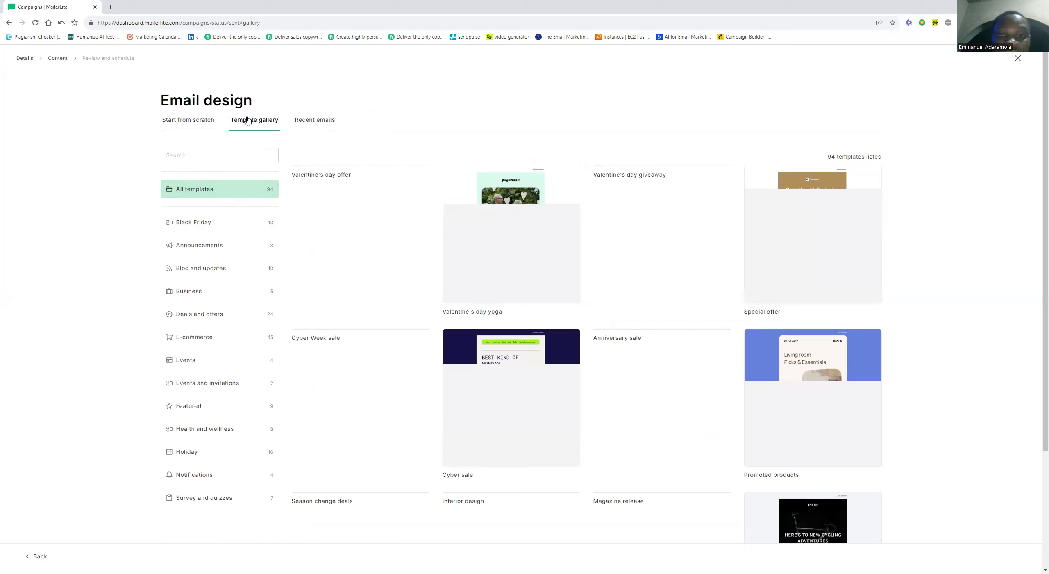
pyautogui.moveTo(566, 187)
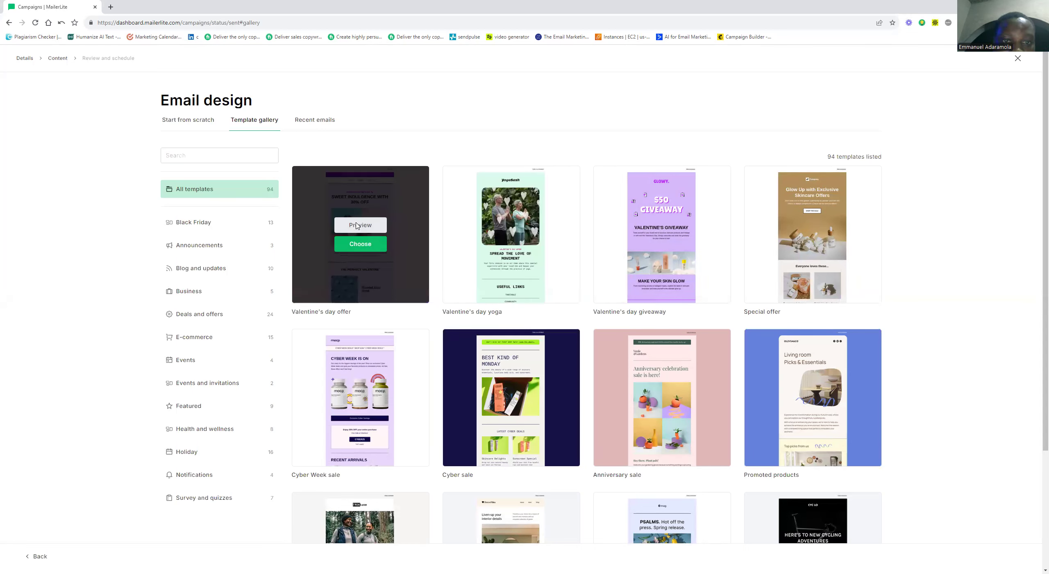
pyautogui.rightClick(357, 226)
pyautogui.click(460, 156)
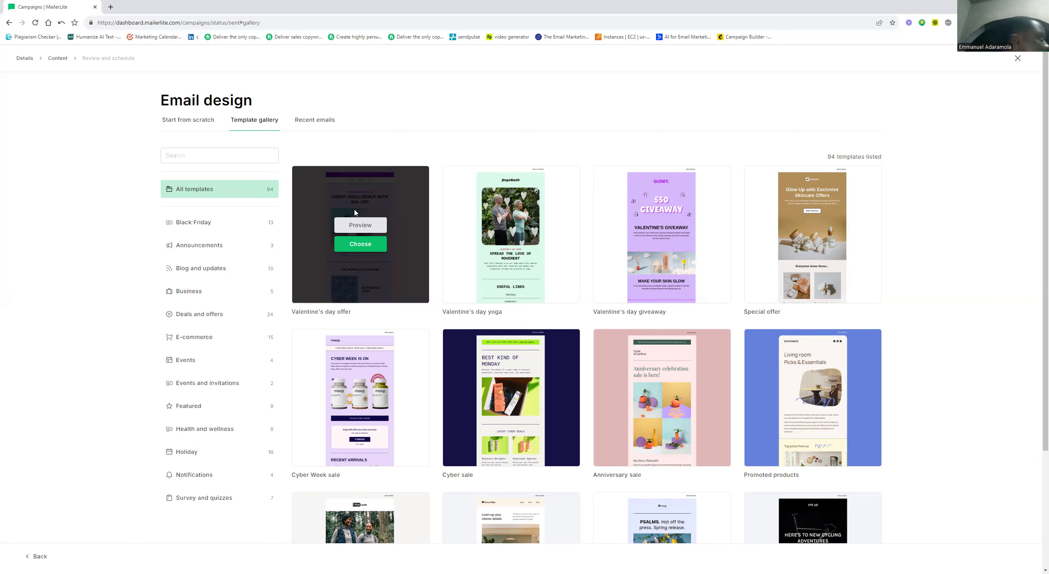
pyautogui.rightClick(334, 266)
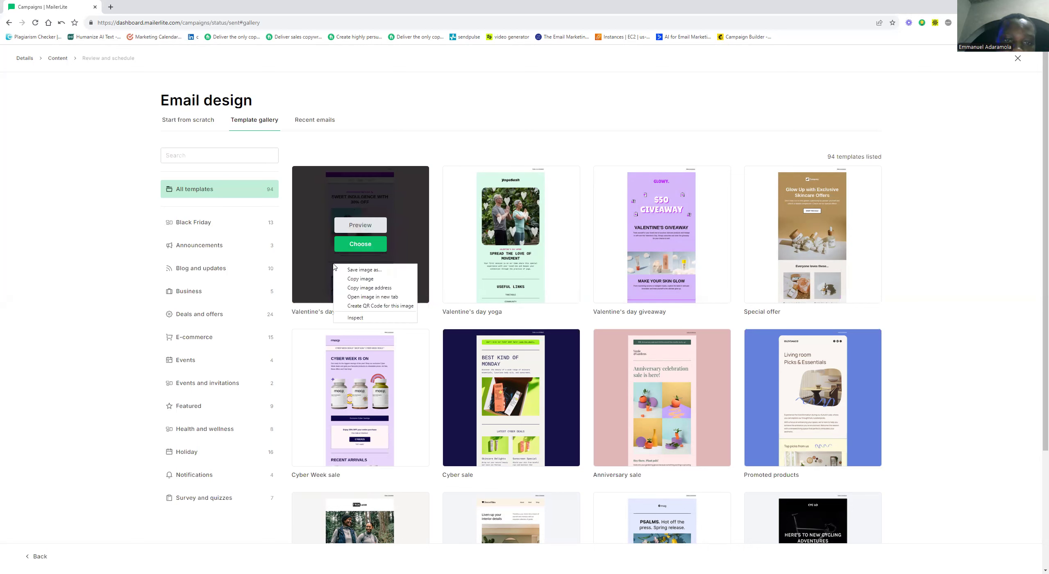
pyautogui.click(484, 154)
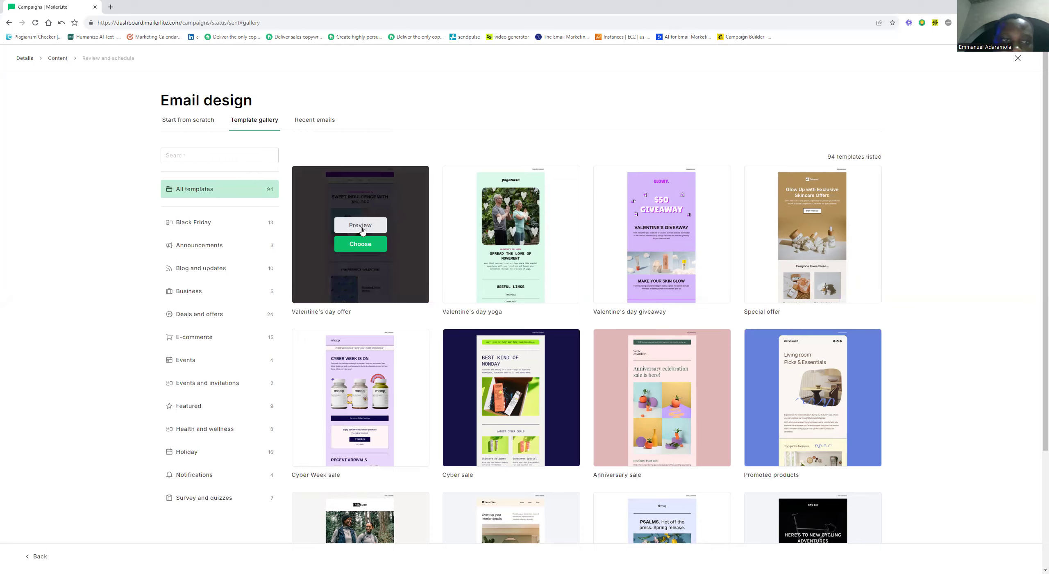
pyautogui.click(359, 223)
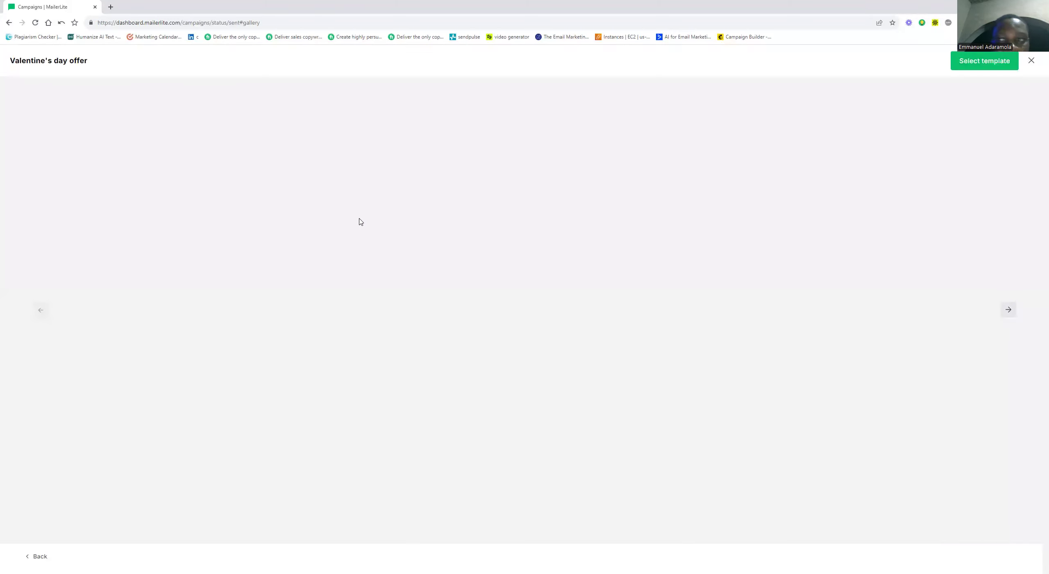
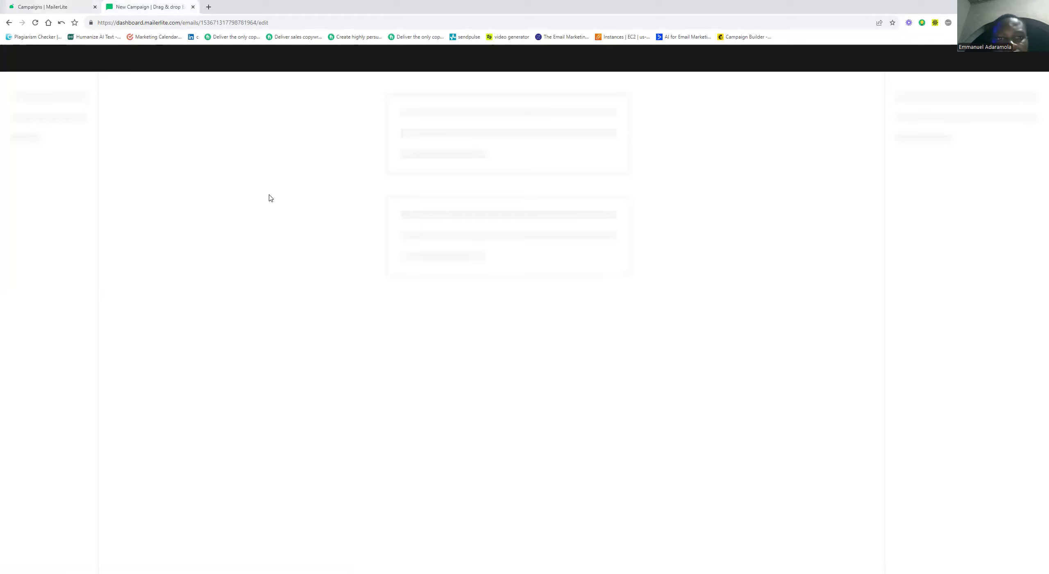
# Go back to the Campaigns page, which shows an empty Sent box and one draft.
pyautogui.hotkey('ctrl', 'Tab')
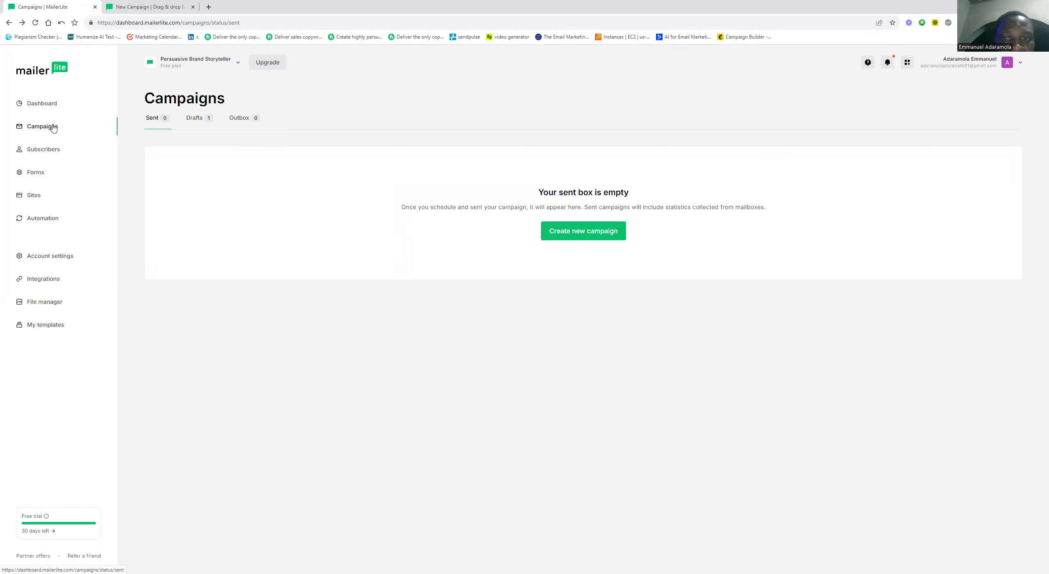
# Create a new regular campaign named 'new 11'.
pyautogui.click(556, 235)
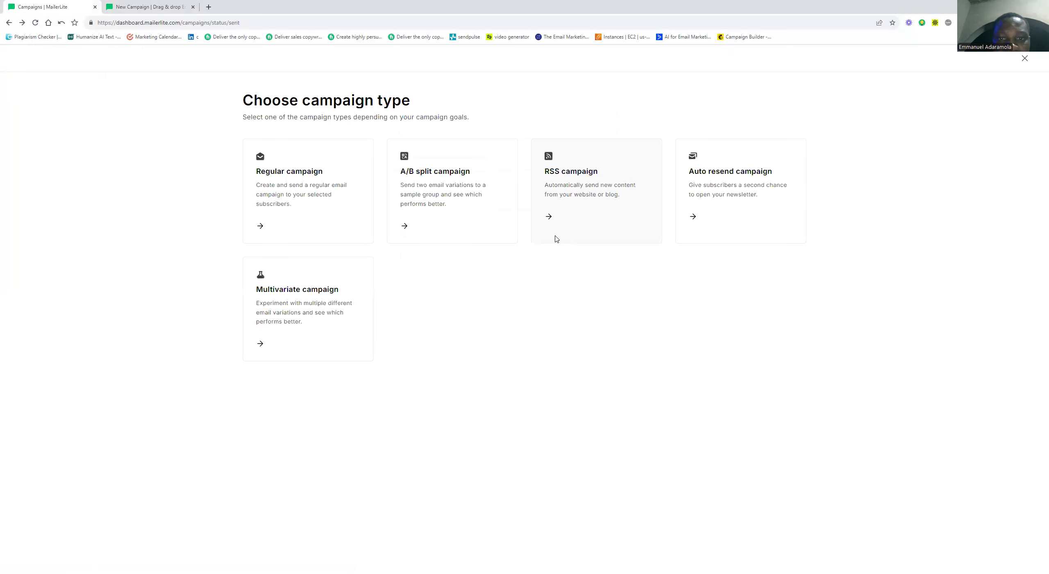
pyautogui.click(308, 176)
pyautogui.click(357, 156)
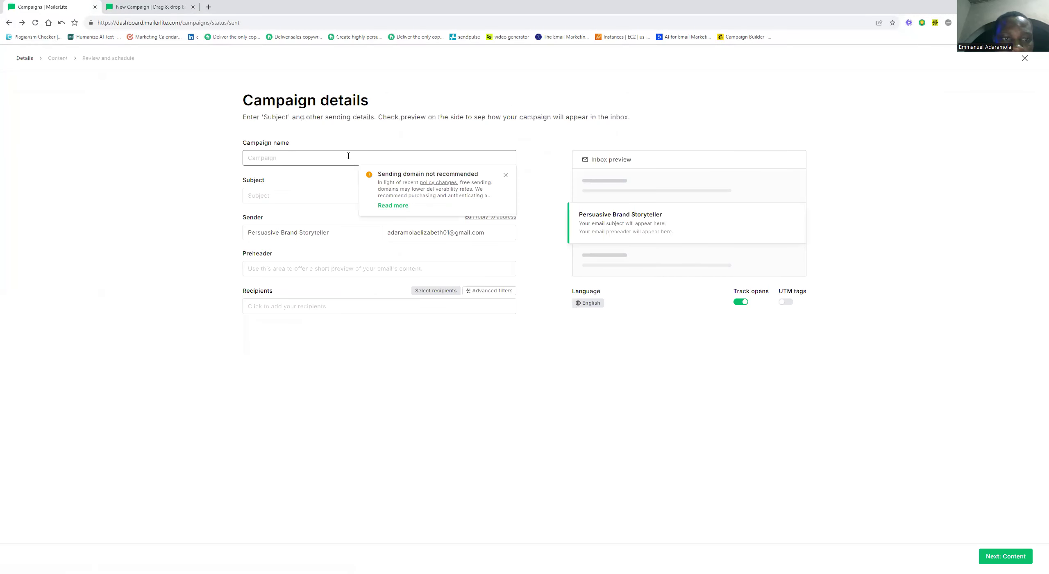
pyautogui.write('new 11')
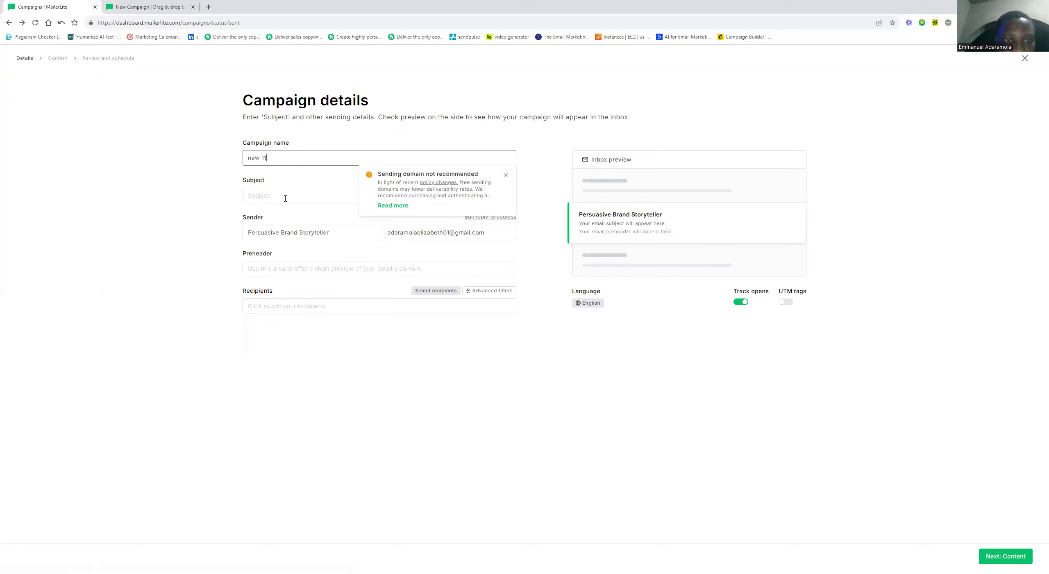
# Set the subject to 'You don't want to miss this' followed by the Last name tag.
pyautogui.click(285, 197)
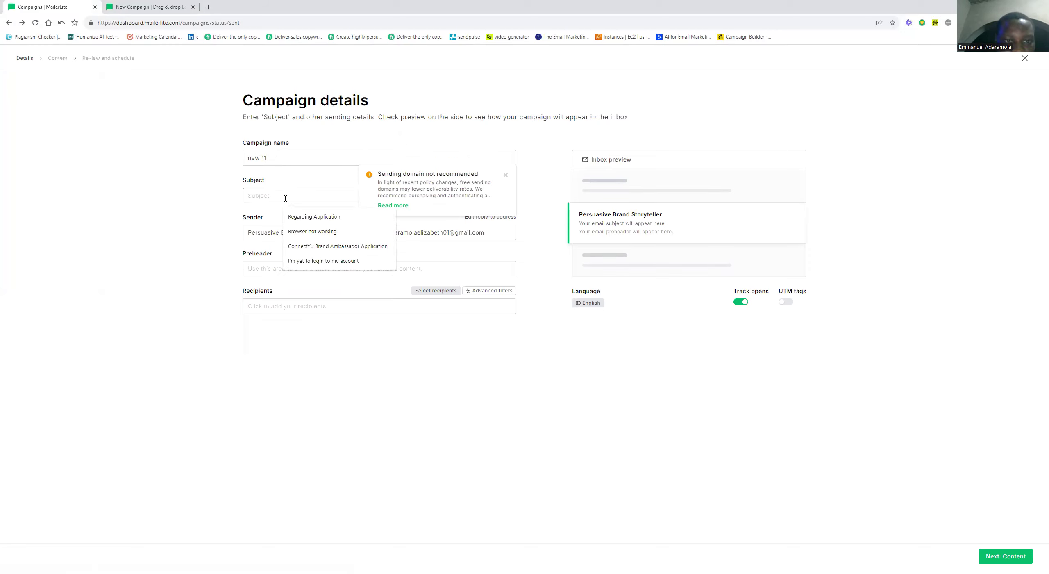
pyautogui.write("You don't want to miss this")
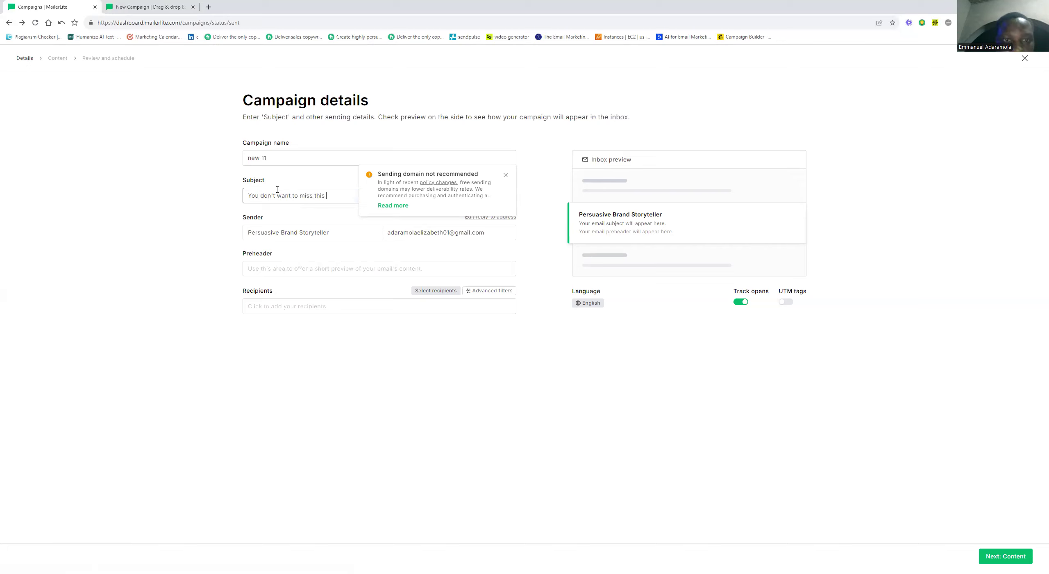
pyautogui.click(505, 175)
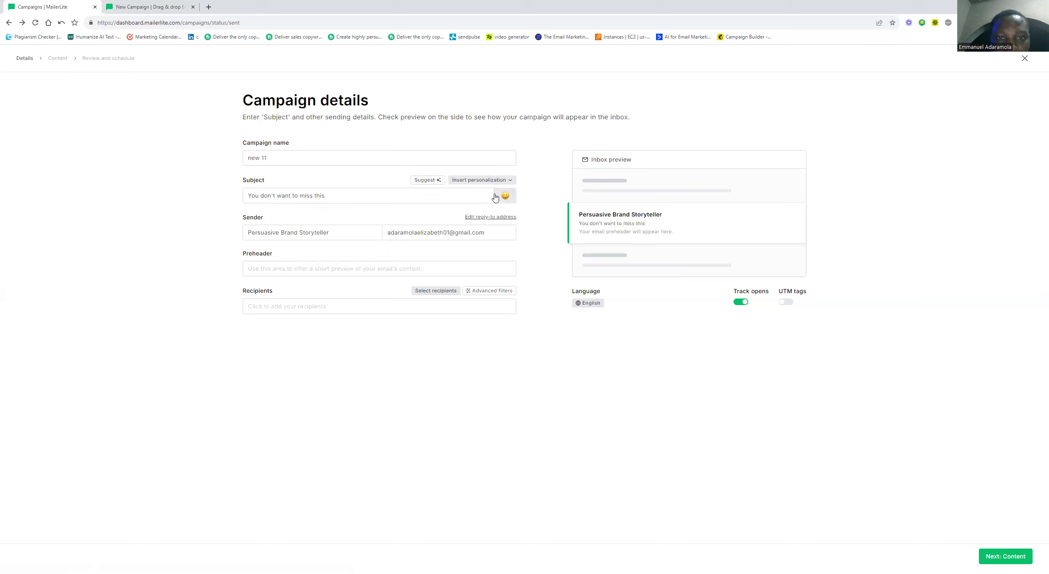
pyautogui.click(484, 182)
pyautogui.click(465, 210)
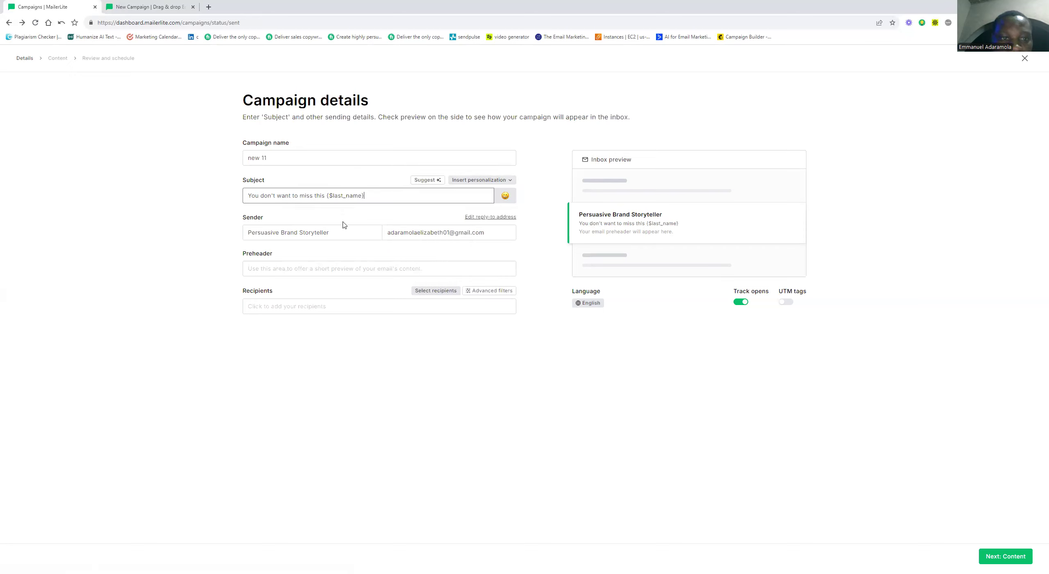
pyautogui.click(320, 272)
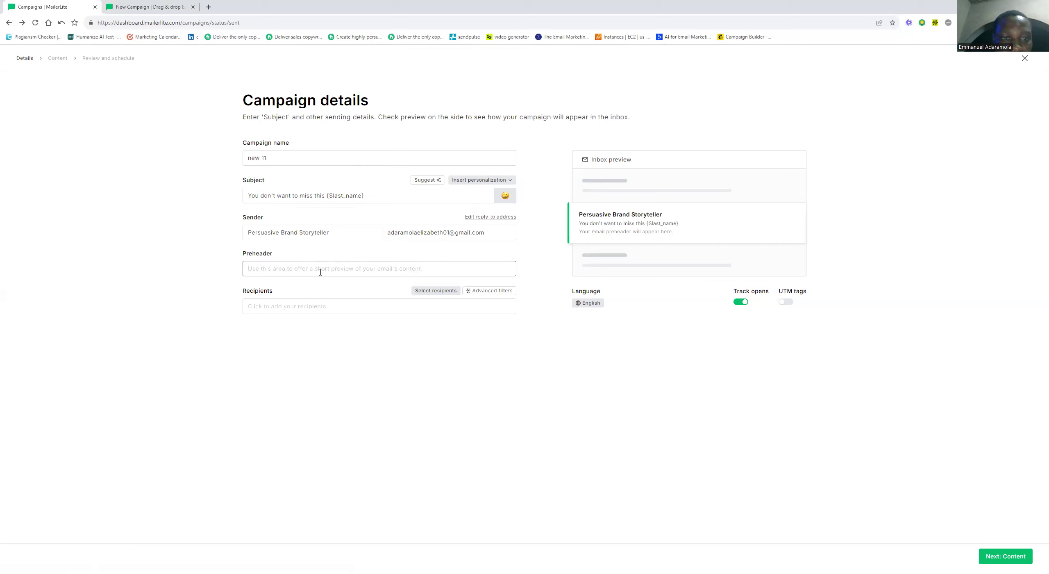
# Choose All active subscribers as the campaign recipients and confirm.
pyautogui.click(451, 308)
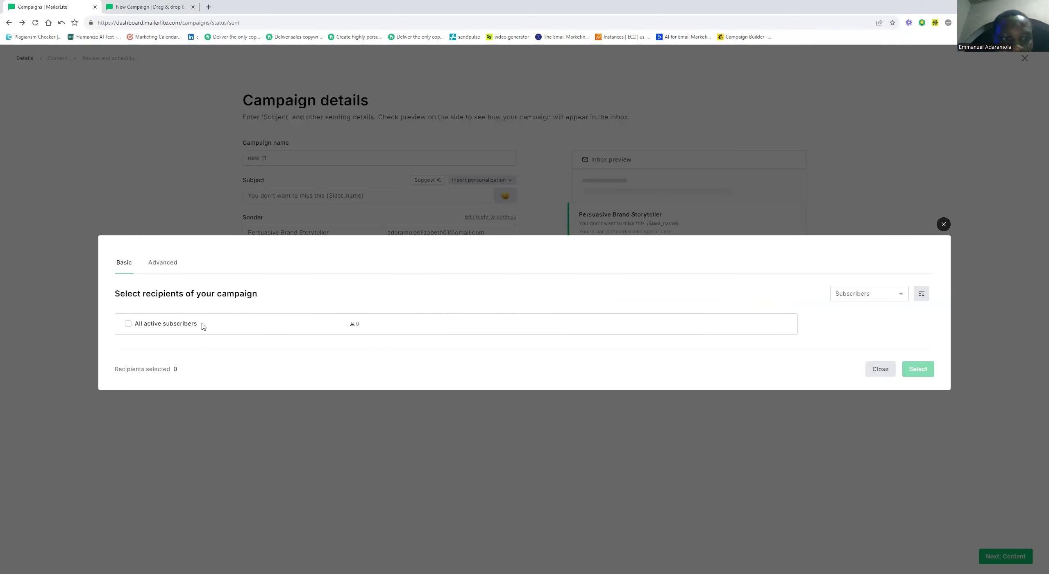
pyautogui.click(183, 324)
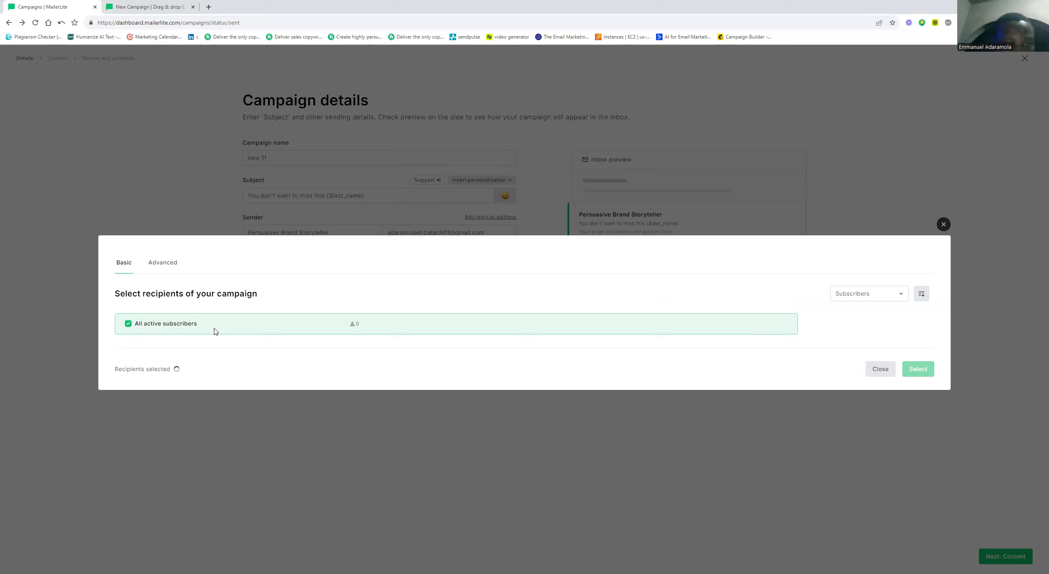
pyautogui.click(129, 323)
pyautogui.click(129, 323)
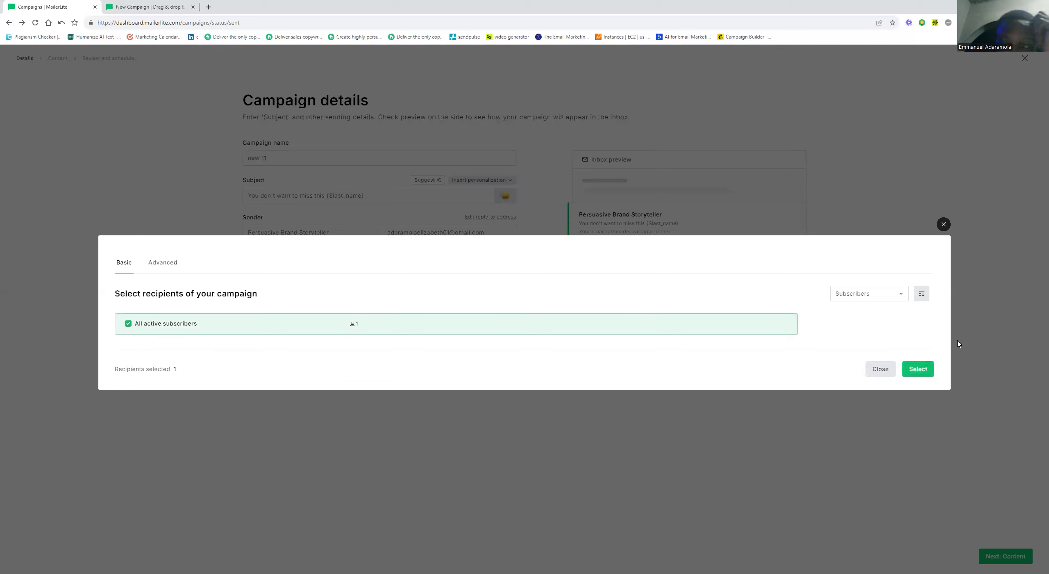
pyautogui.click(917, 369)
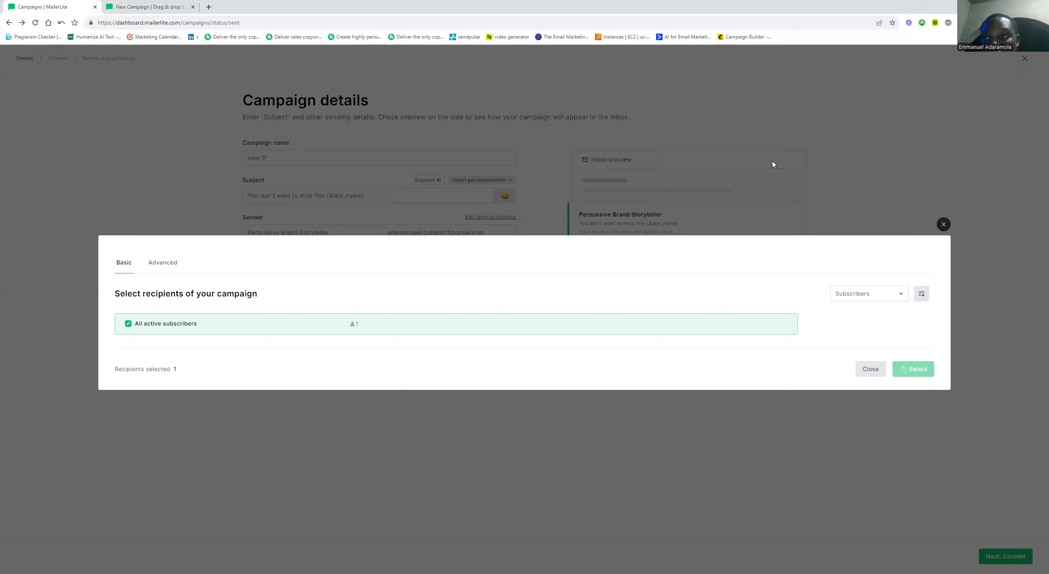
pyautogui.click(944, 224)
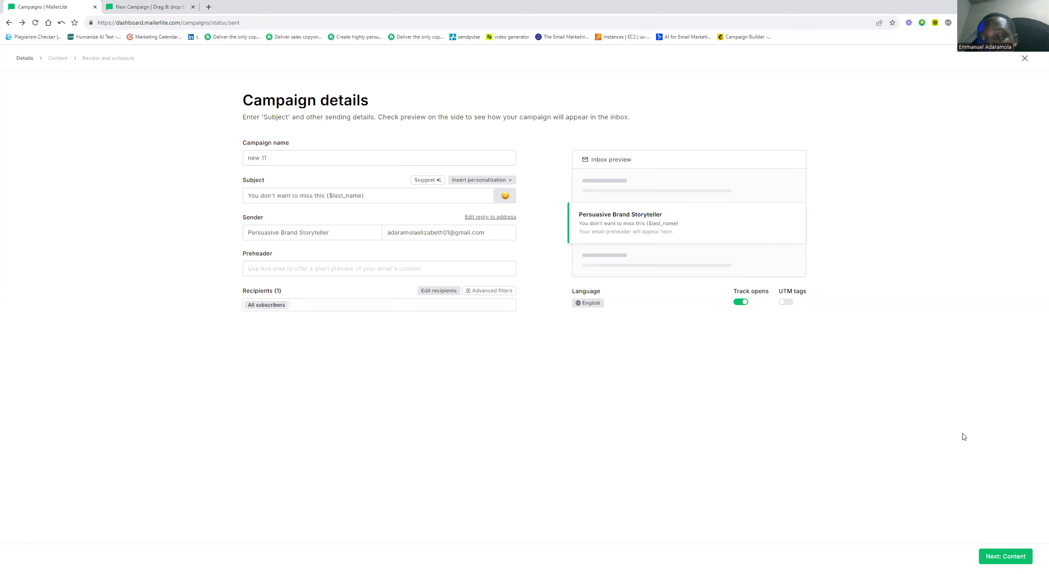
# Continue to the content step in the Drag & drop editor with the Valentine template.
pyautogui.click(988, 556)
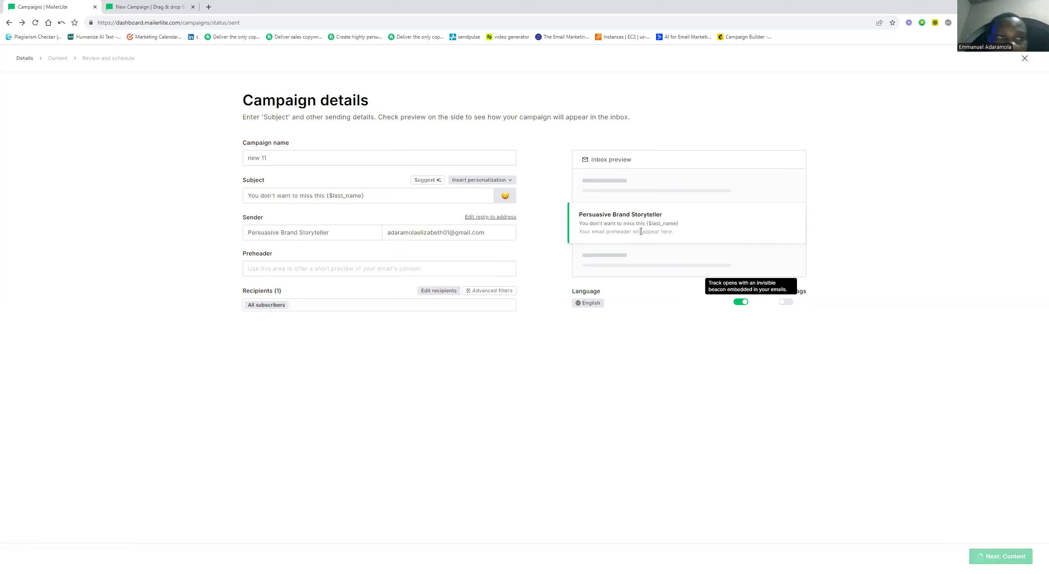
pyautogui.click(168, 6)
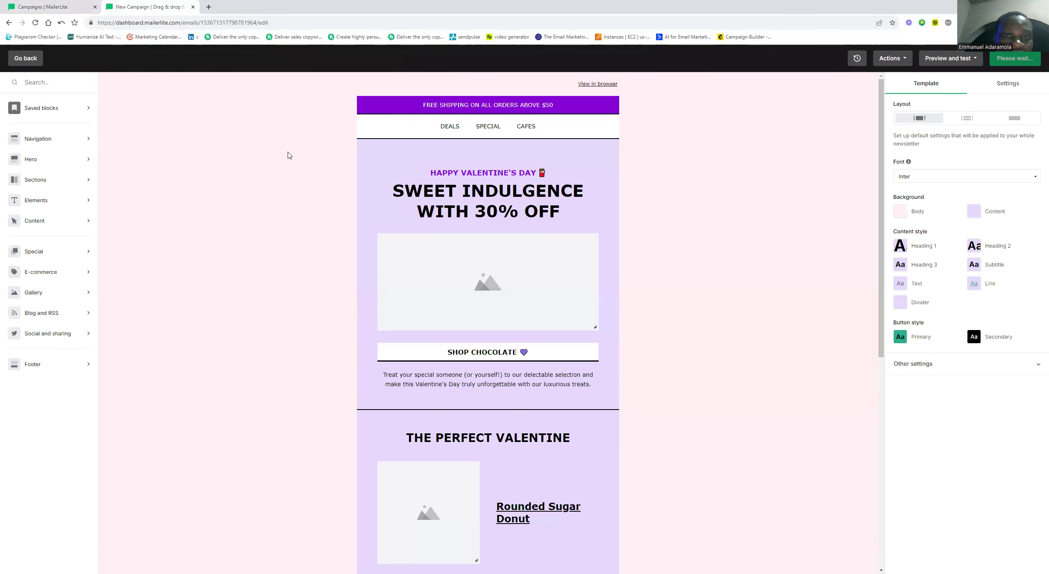
pyautogui.scroll(1, 340, 241)
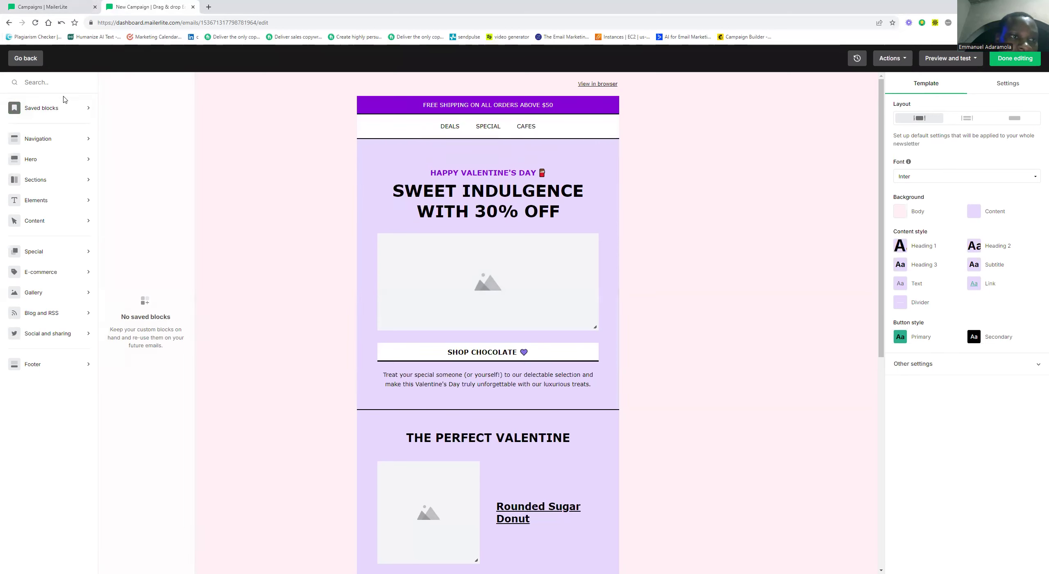
# Browse the saved blocks and basic element block categories in the sidebar.
pyautogui.click(57, 108)
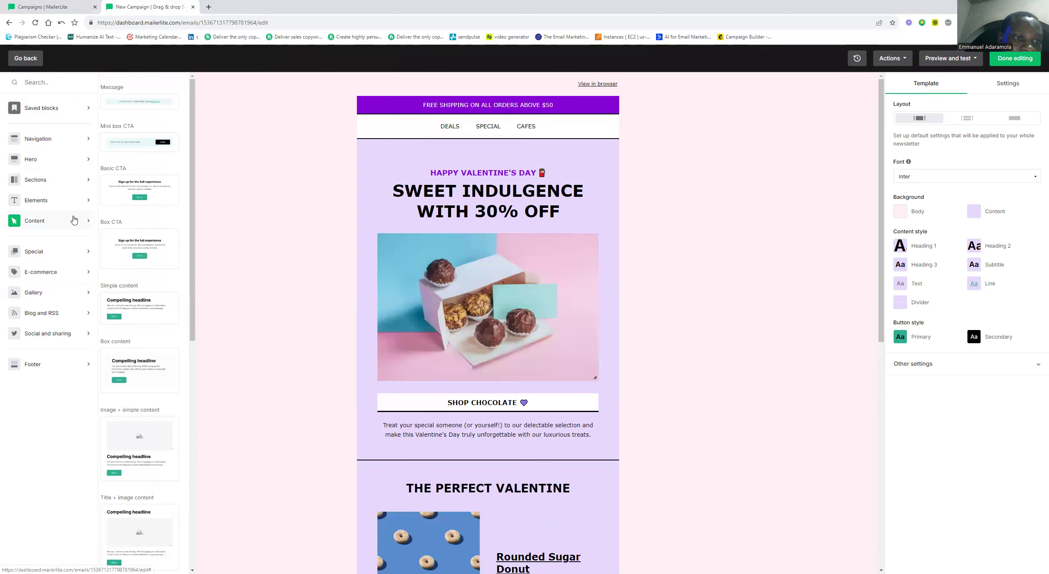
pyautogui.moveTo(84, 221)
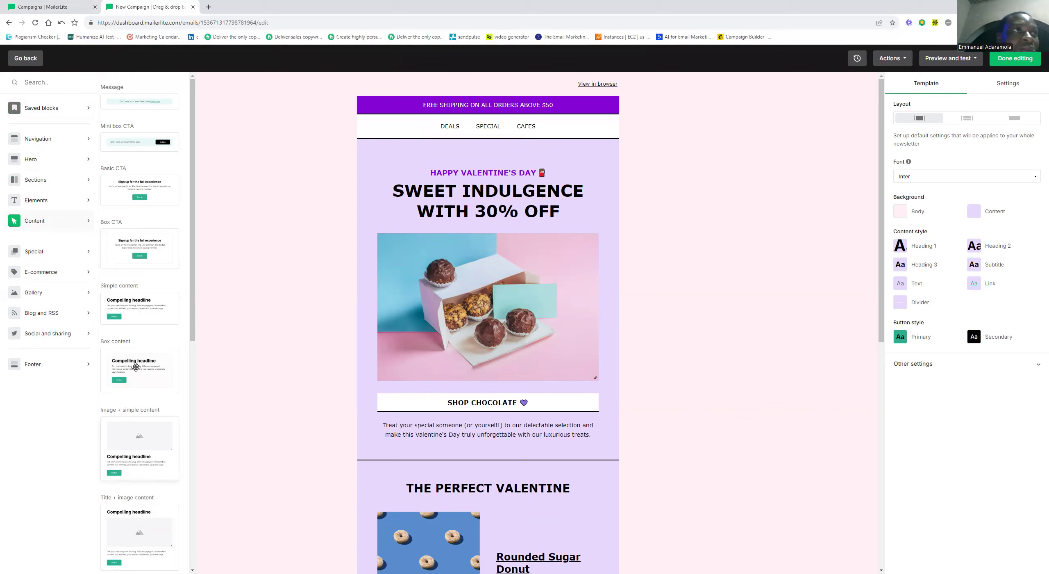
pyautogui.click(63, 201)
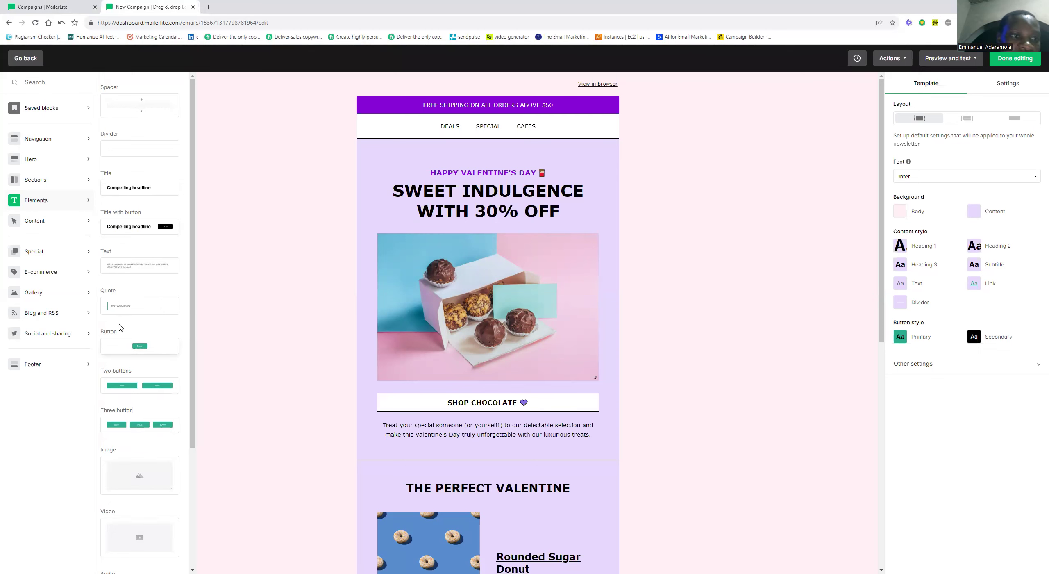
pyautogui.moveTo(52, 161)
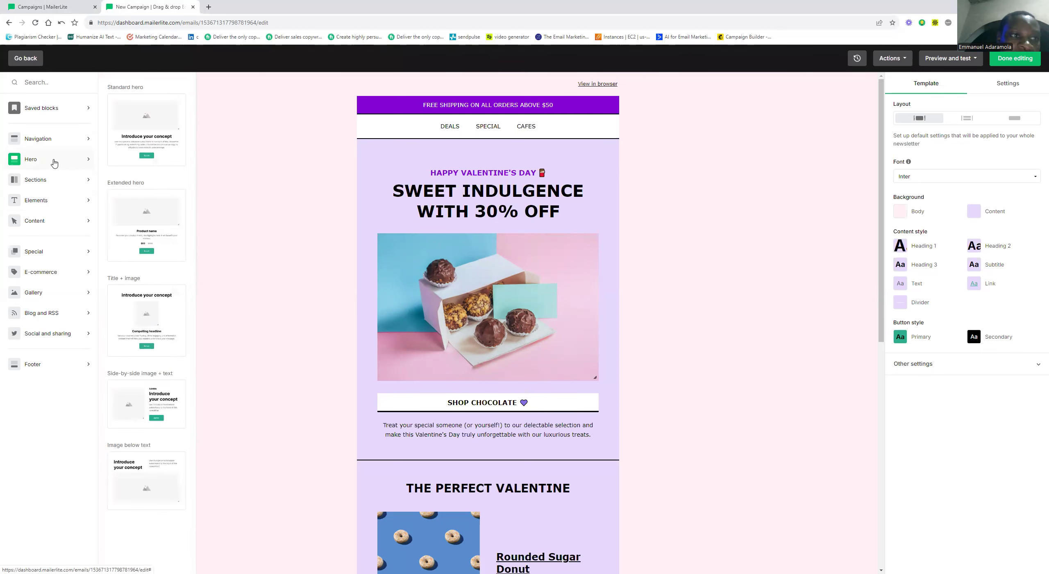
pyautogui.moveTo(70, 141)
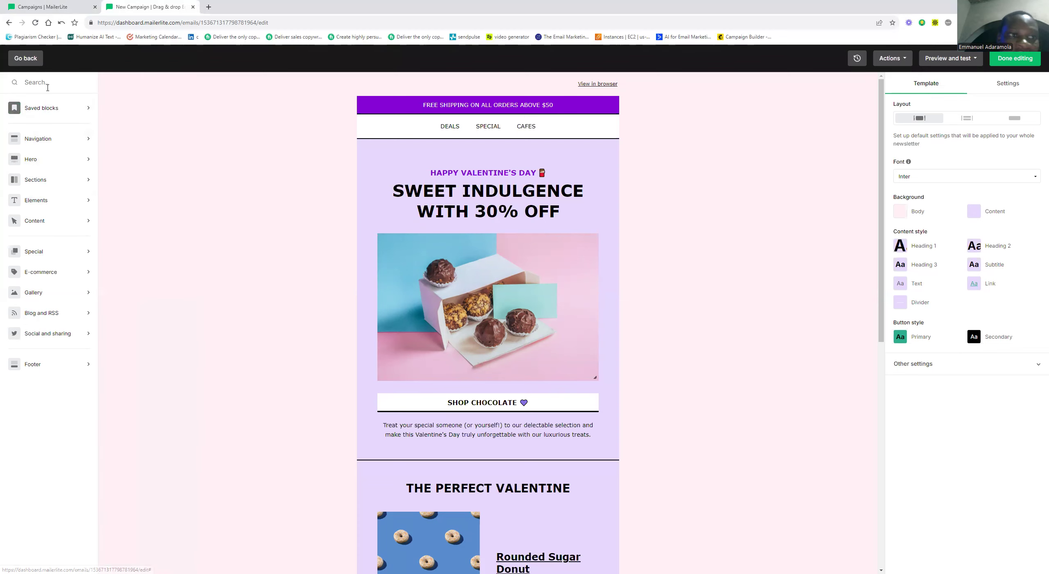
pyautogui.moveTo(545, 132)
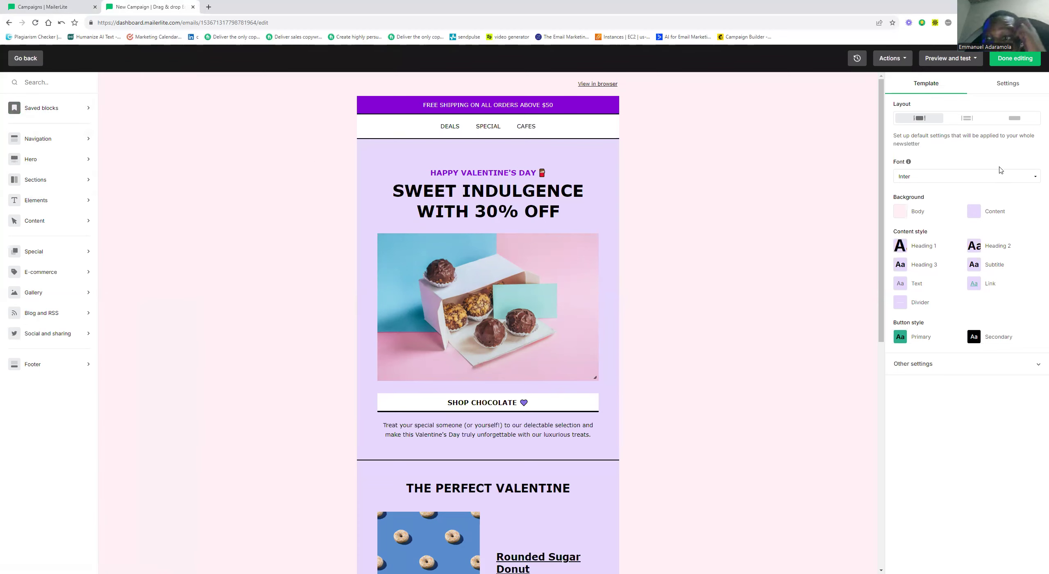
pyautogui.click(1003, 87)
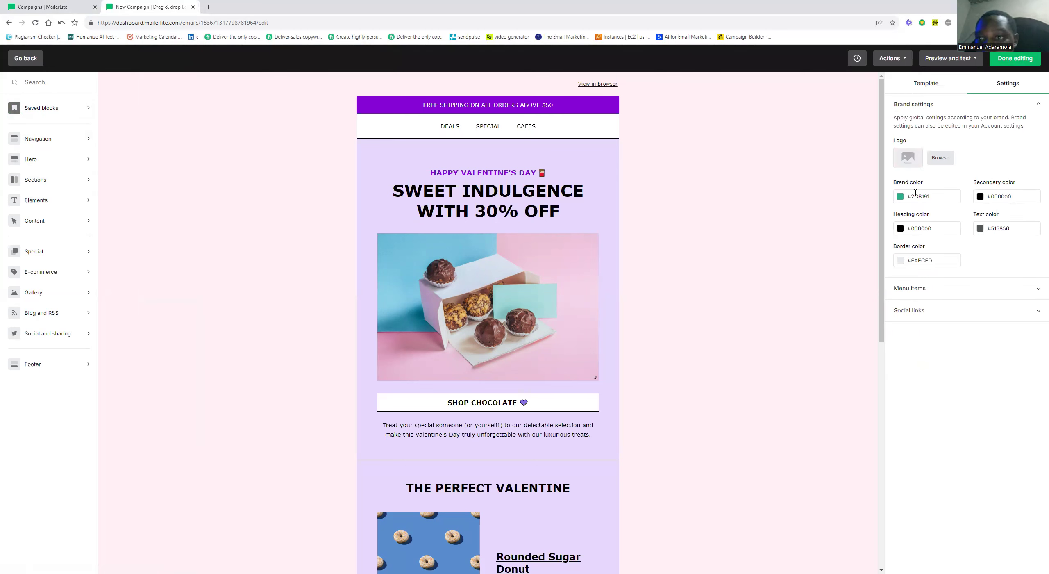
# Set the brand colour to light blue #409cff and the secondary colour to white #ffffff.
pyautogui.click(900, 198)
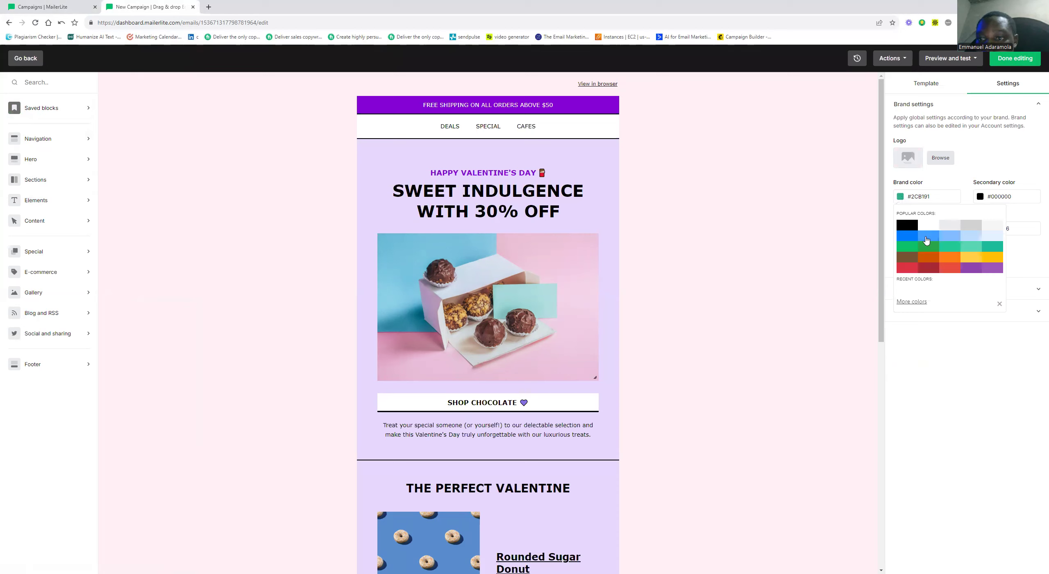
pyautogui.click(981, 197)
pyautogui.click(947, 236)
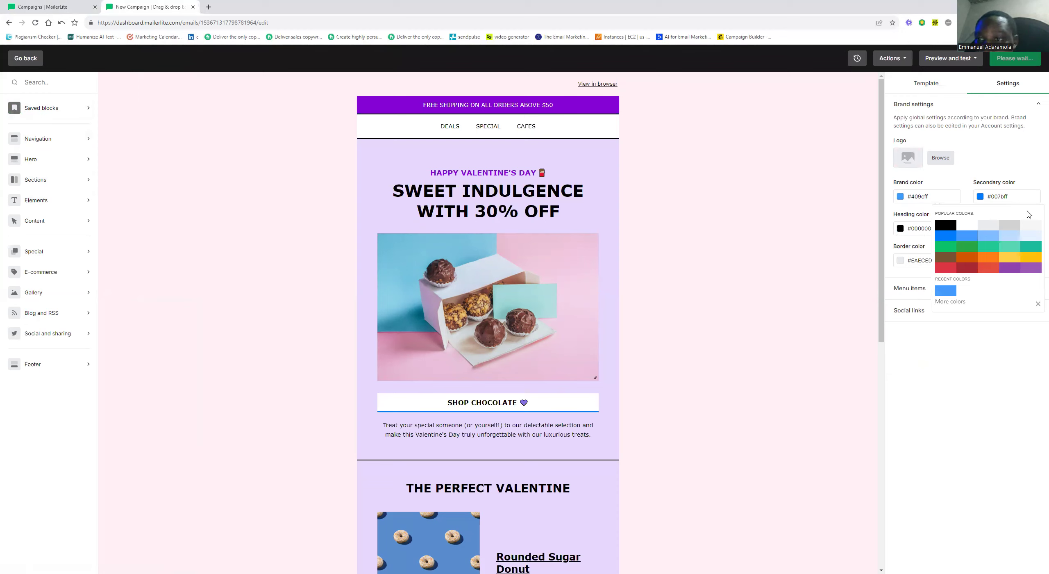
pyautogui.click(967, 225)
pyautogui.click(987, 138)
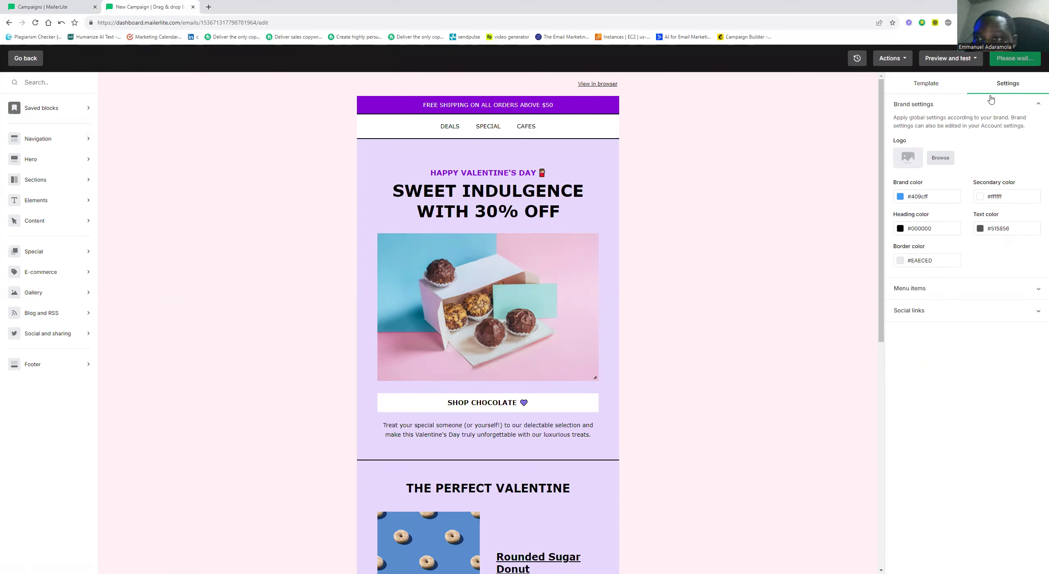
pyautogui.click(930, 84)
pyautogui.click(993, 82)
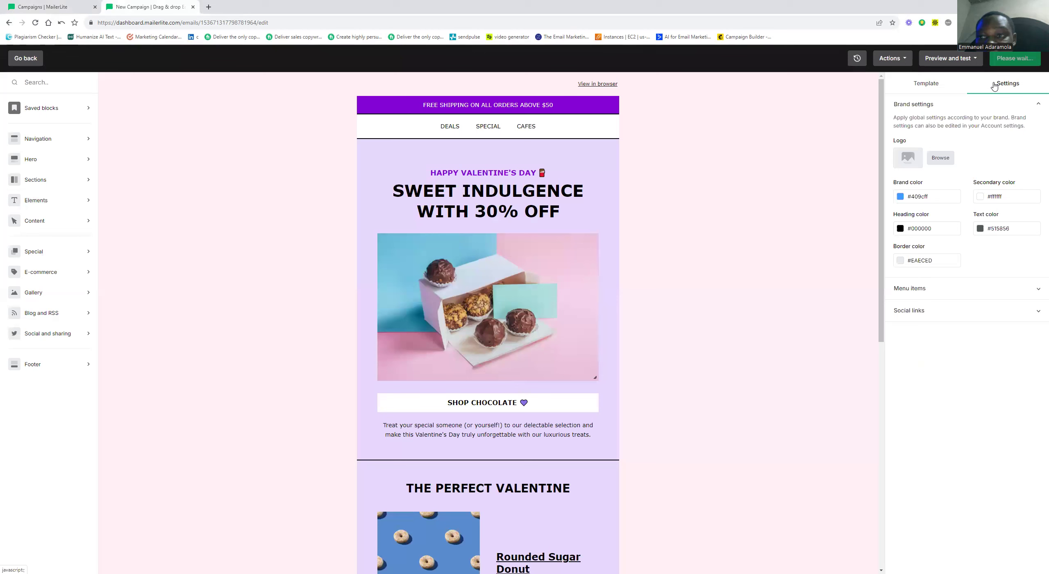
pyautogui.click(927, 89)
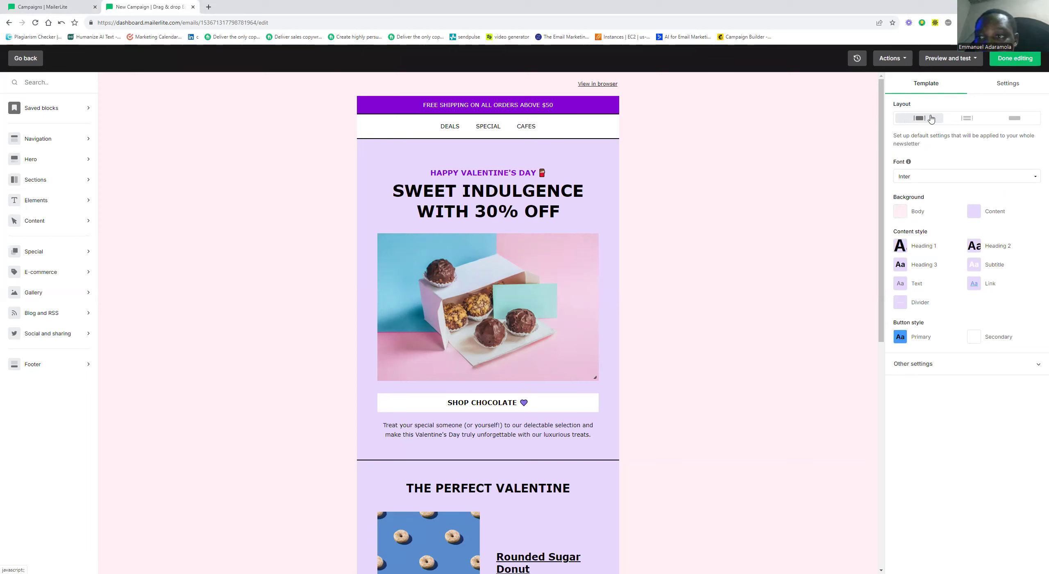
# Try the card and boxed layouts, settling on the full-width layout.
pyautogui.click(966, 119)
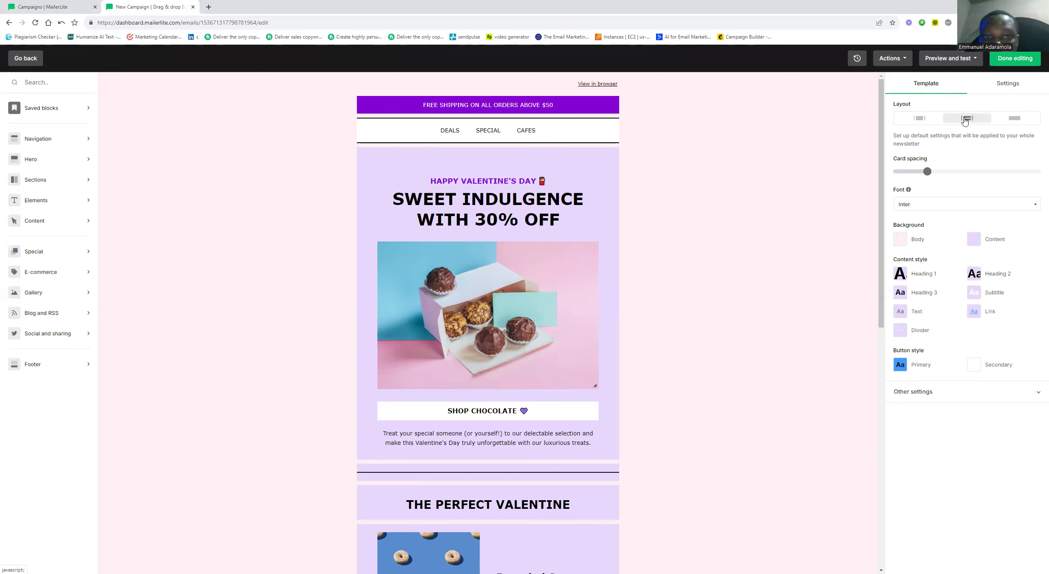
pyautogui.click(920, 119)
pyautogui.click(966, 119)
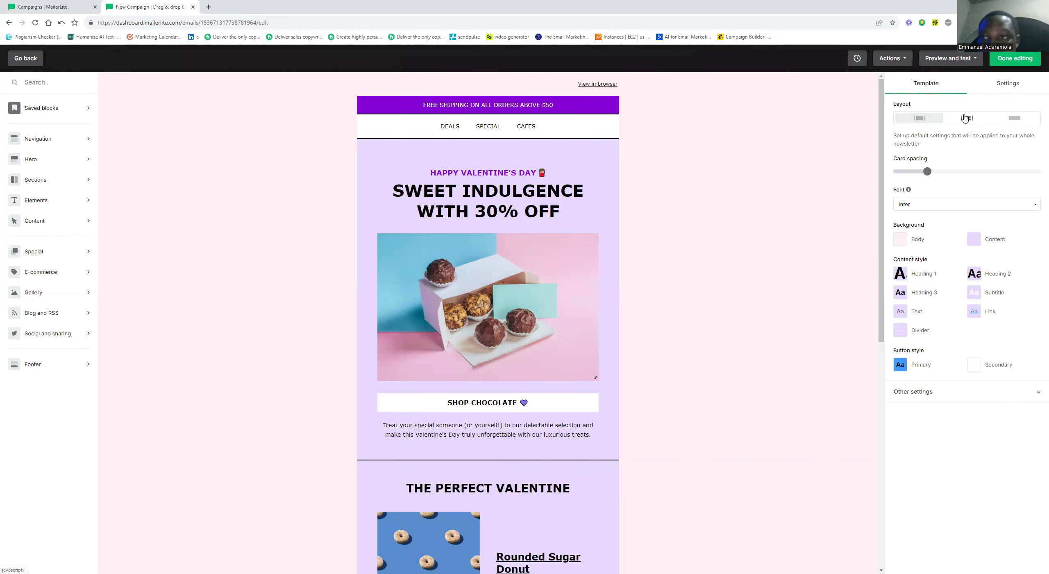
pyautogui.click(1014, 118)
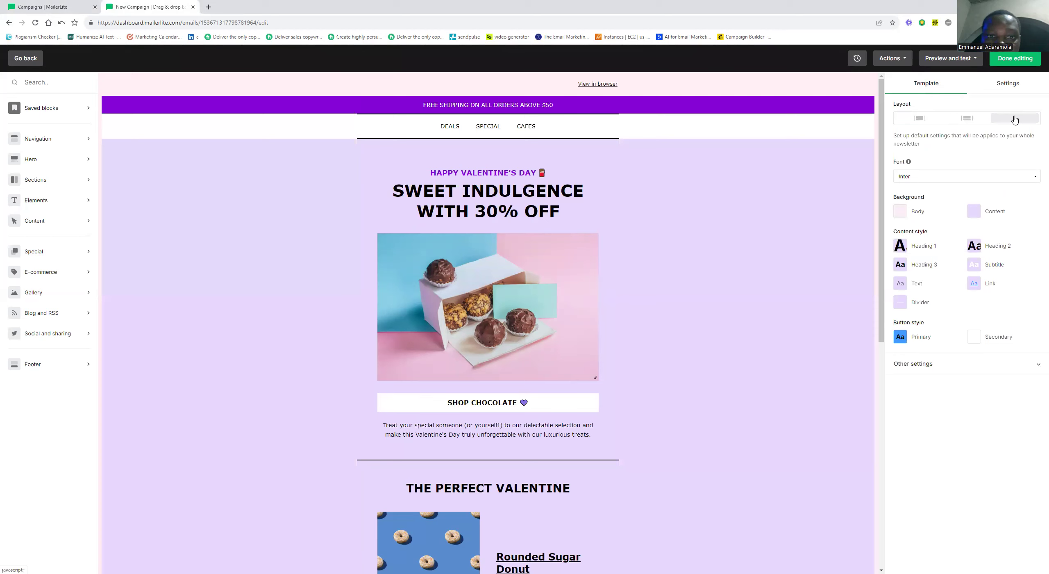
pyautogui.click(980, 122)
pyautogui.click(922, 119)
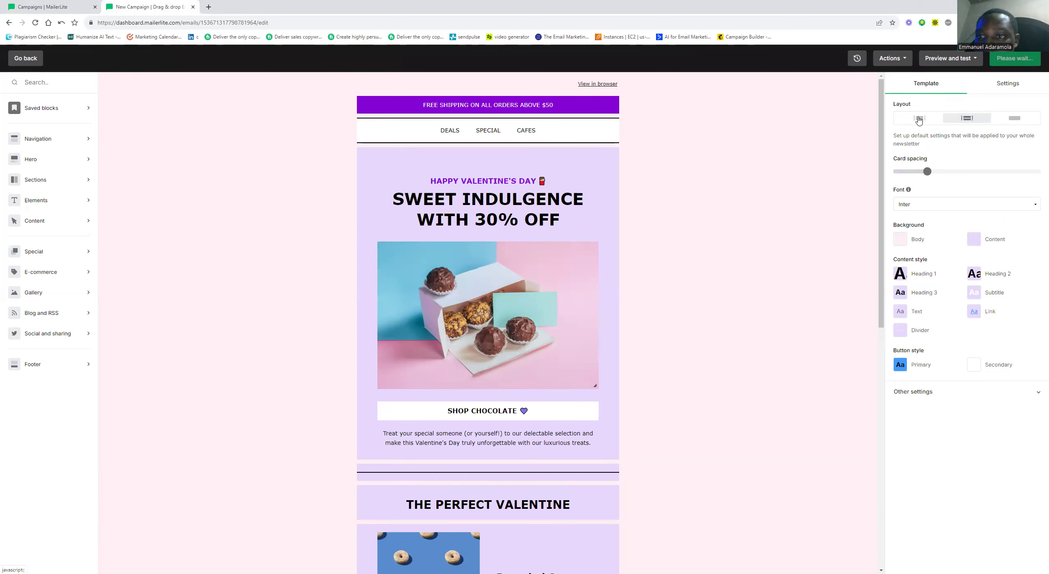
pyautogui.click(1000, 119)
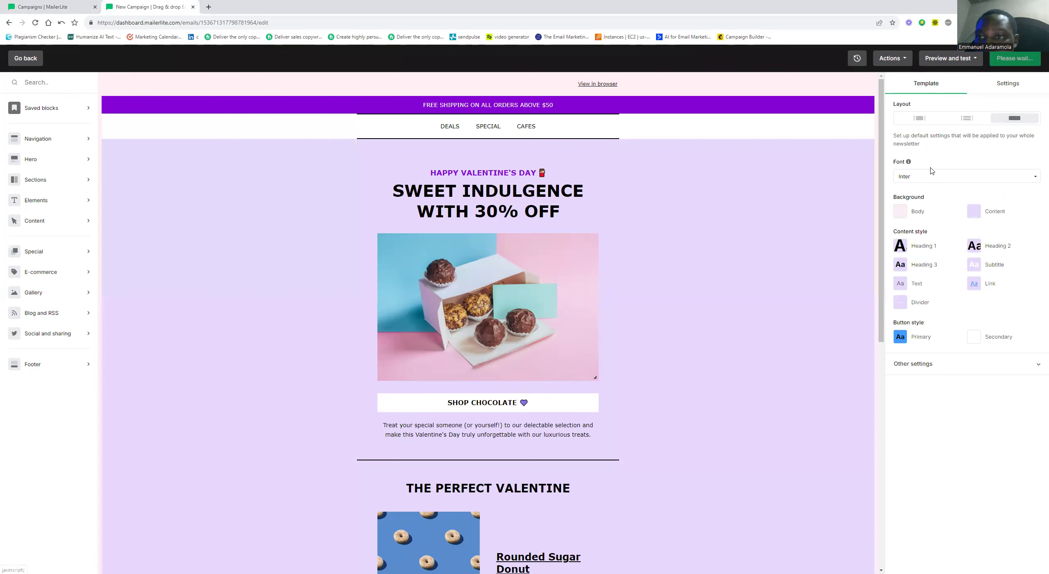
pyautogui.click(920, 119)
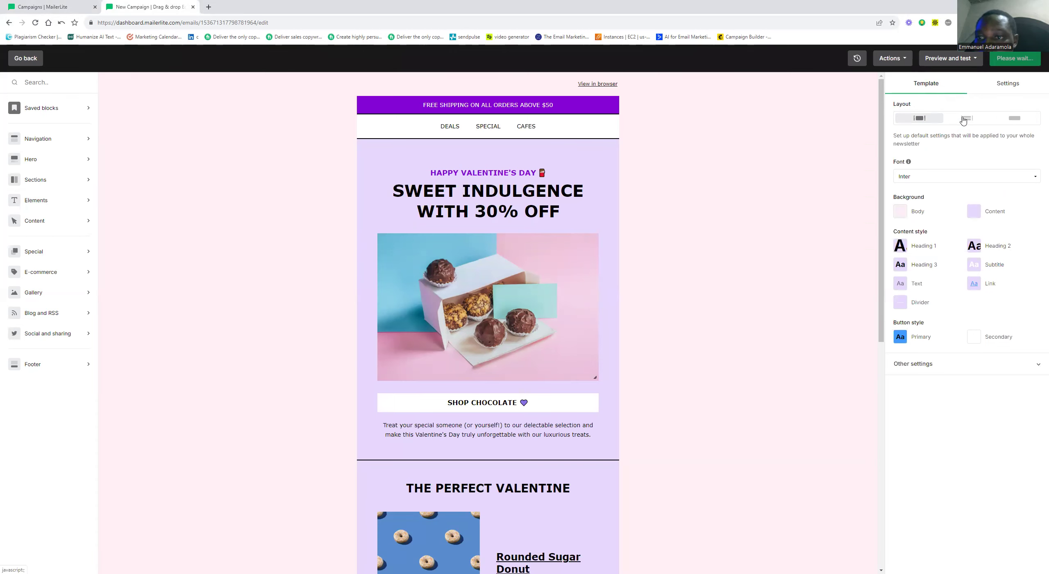
pyautogui.click(984, 123)
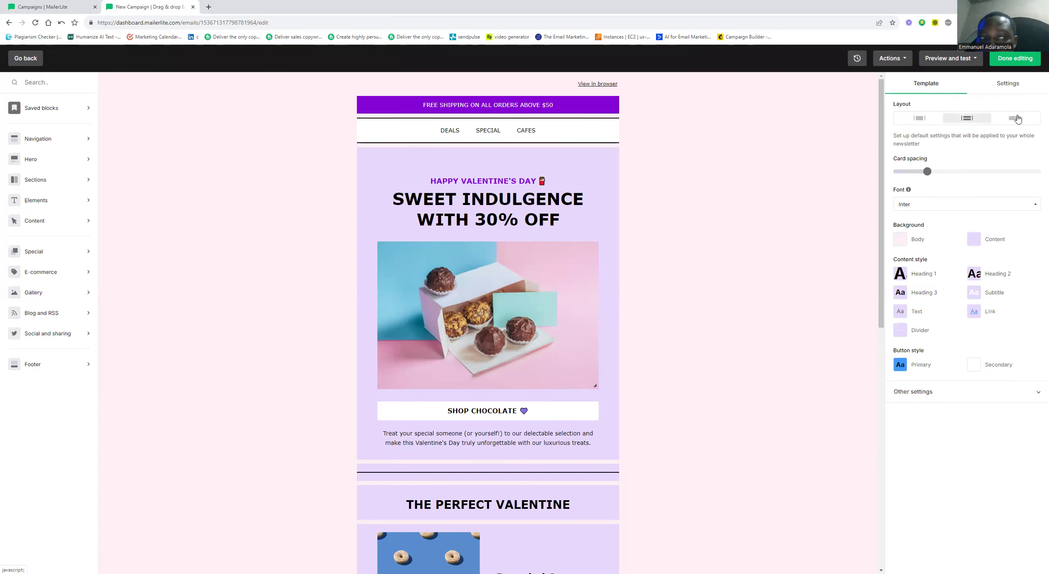
pyautogui.click(1018, 119)
# Try Helvetica, Lucida Sans and Tahoma, then set the default font to Trebuchet MS.
pyautogui.click(939, 177)
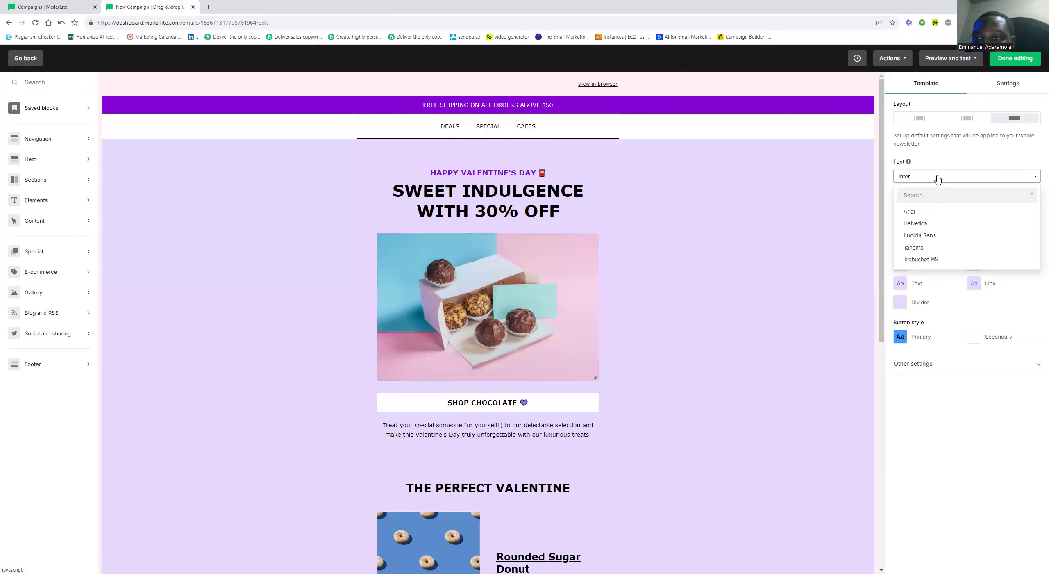
pyautogui.click(923, 223)
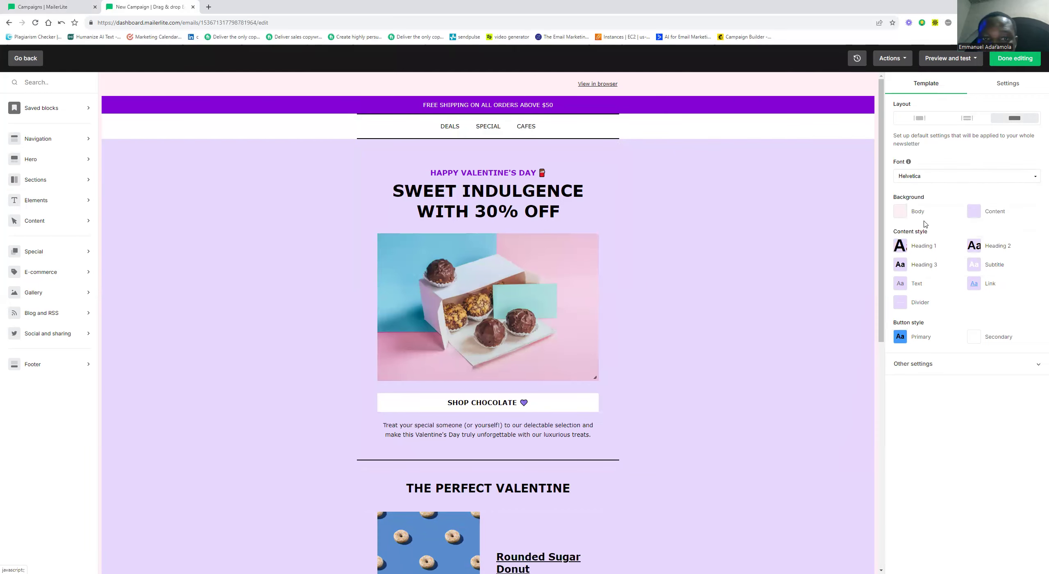
pyautogui.click(967, 176)
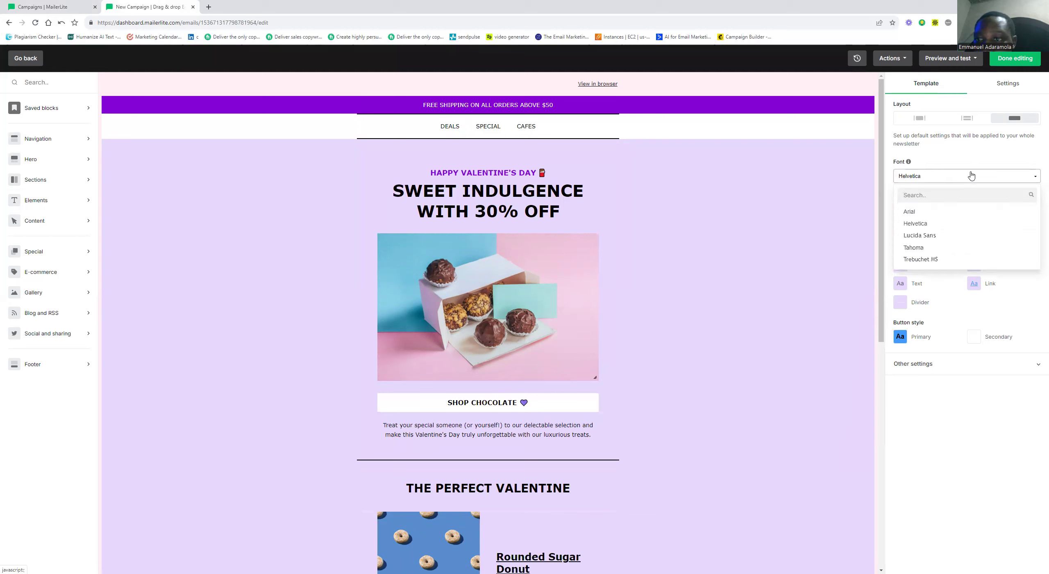
pyautogui.click(934, 238)
pyautogui.click(962, 177)
pyautogui.click(928, 250)
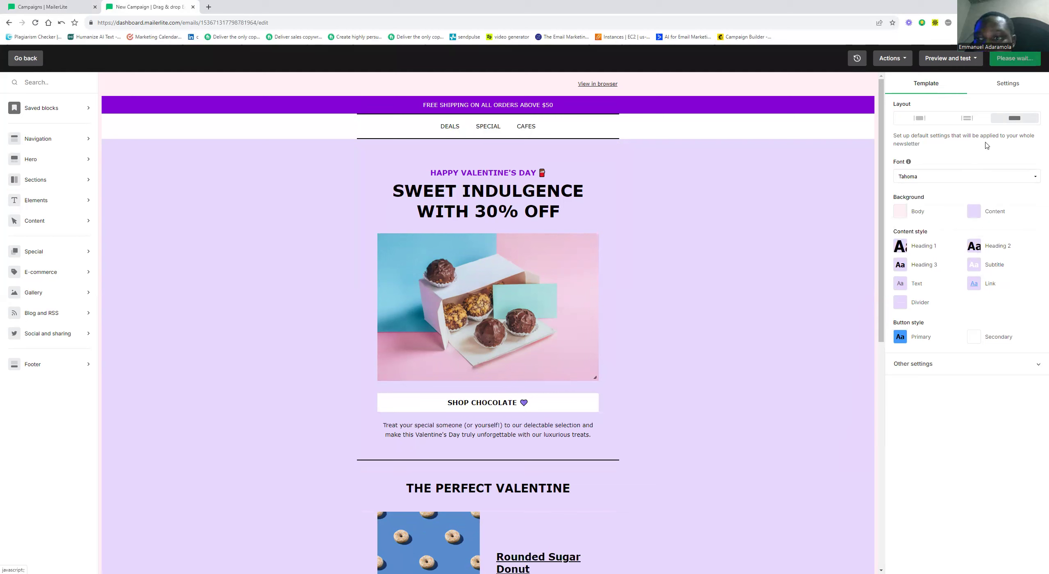
pyautogui.click(960, 181)
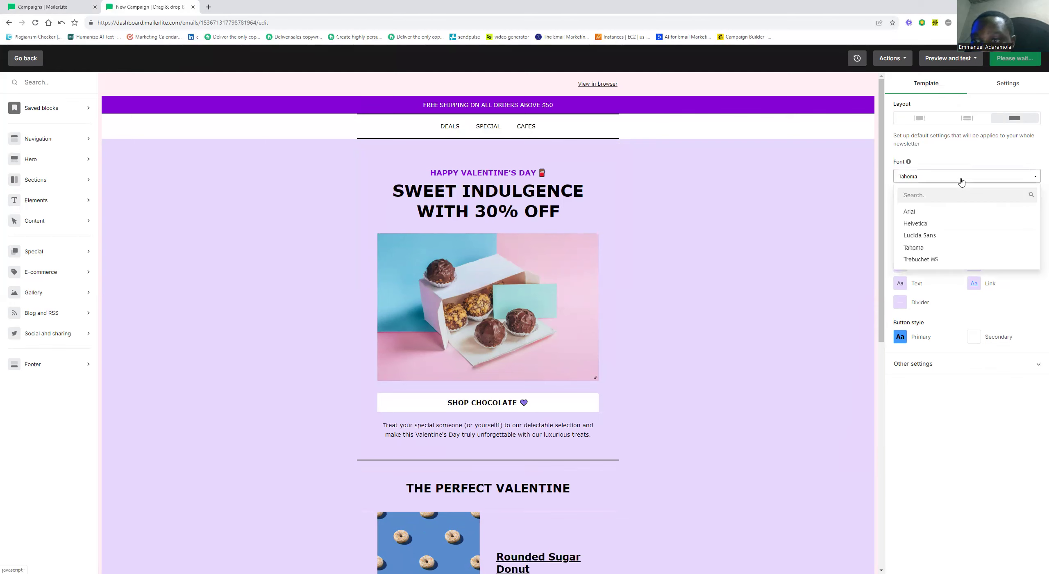
pyautogui.click(932, 262)
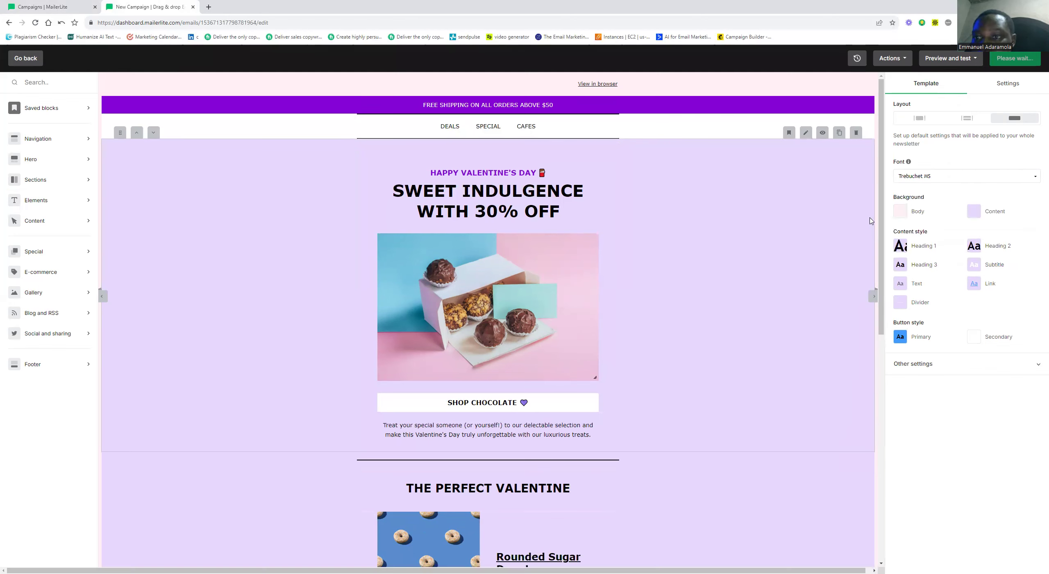
# Set the body background to black and the content background to orange #fd7e14, then select the hero.
pyautogui.click(903, 213)
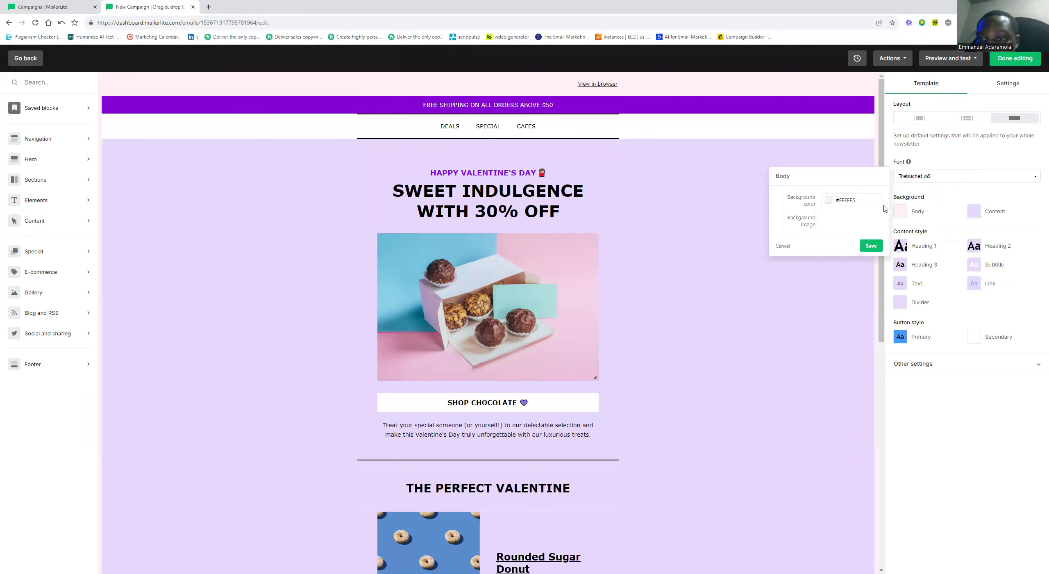
pyautogui.click(831, 200)
pyautogui.click(834, 230)
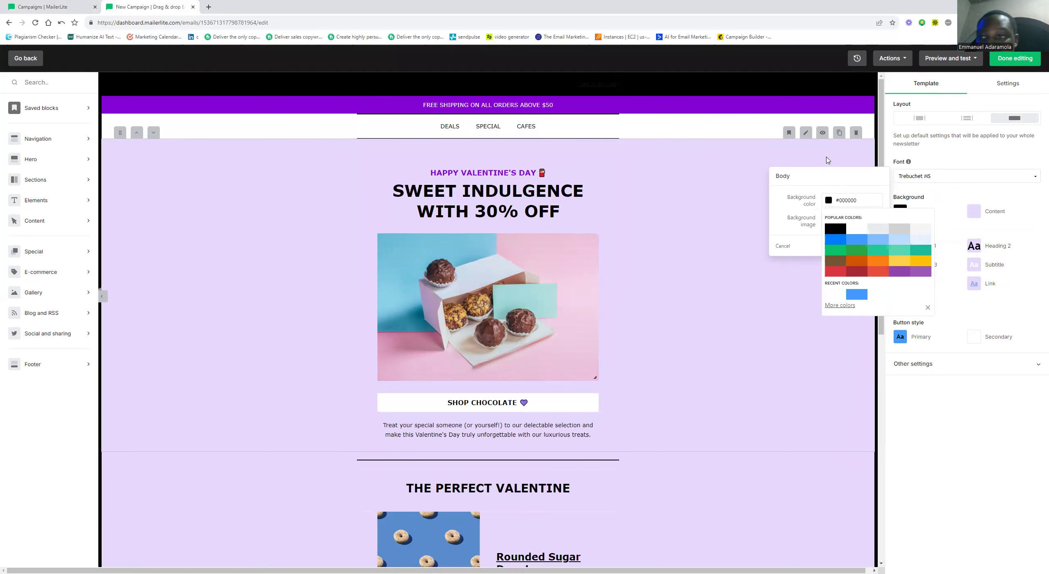
pyautogui.click(976, 211)
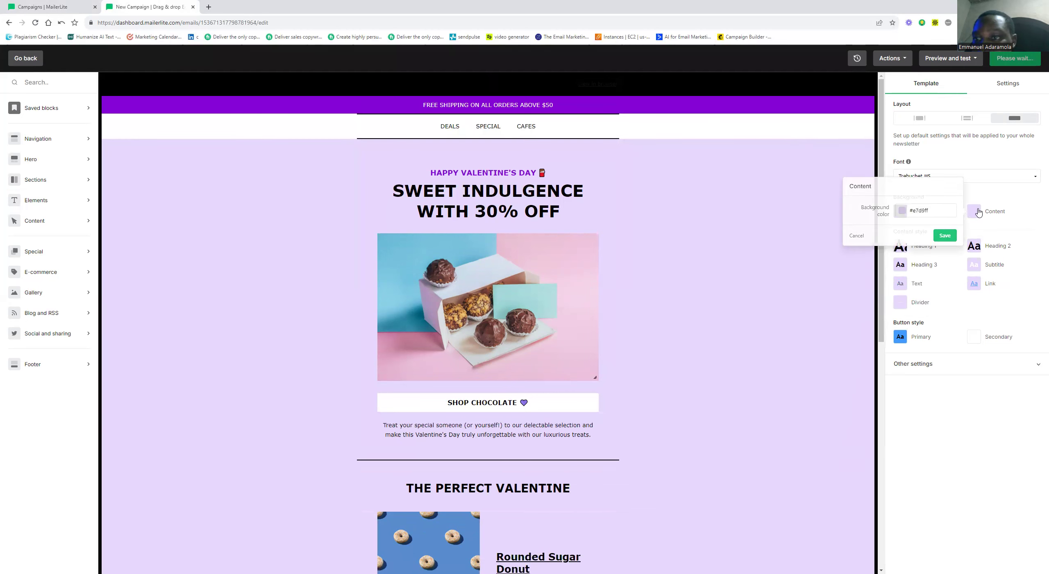
pyautogui.click(904, 211)
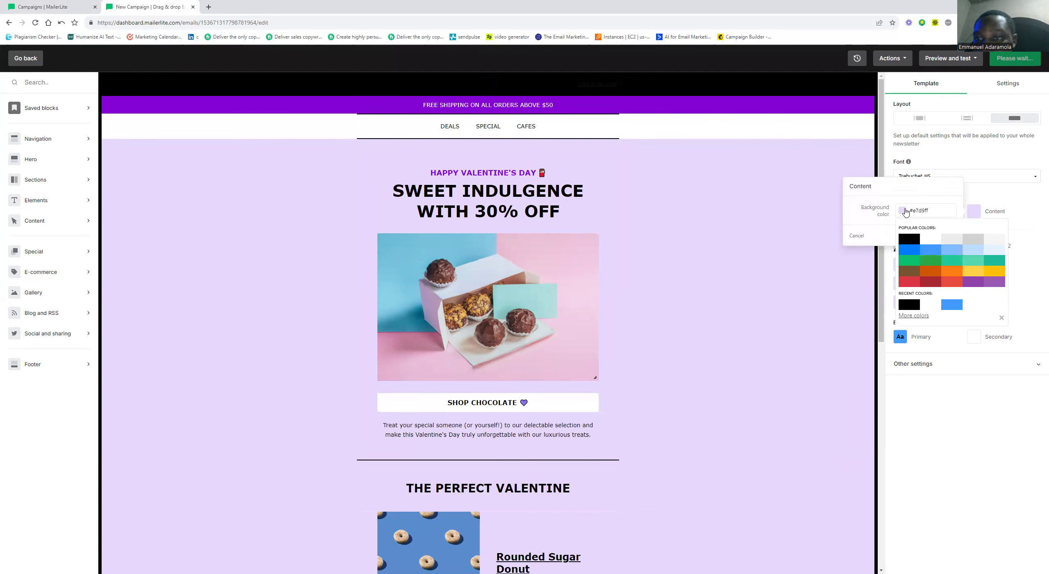
pyautogui.click(950, 272)
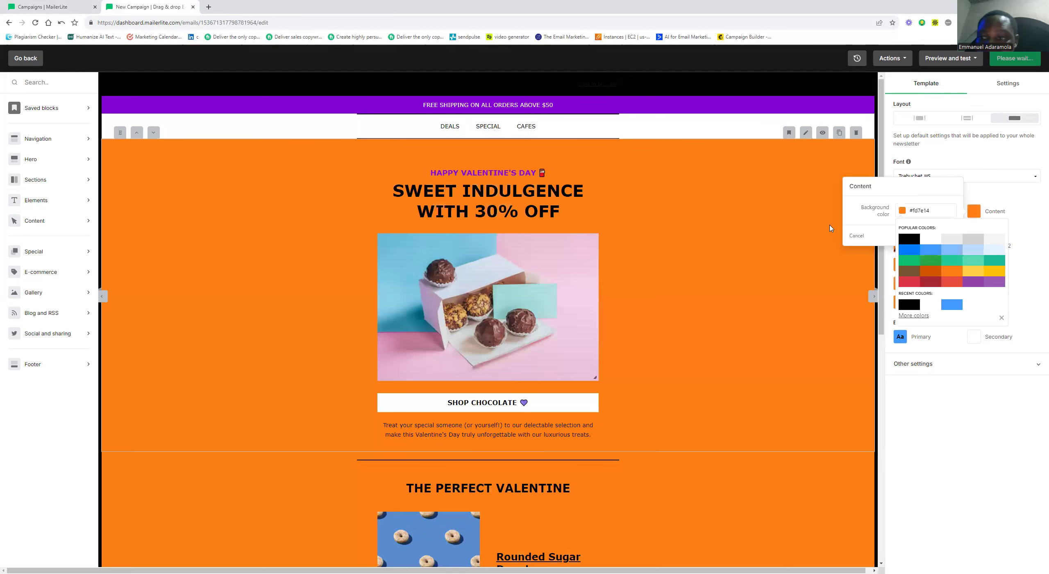
pyautogui.click(766, 247)
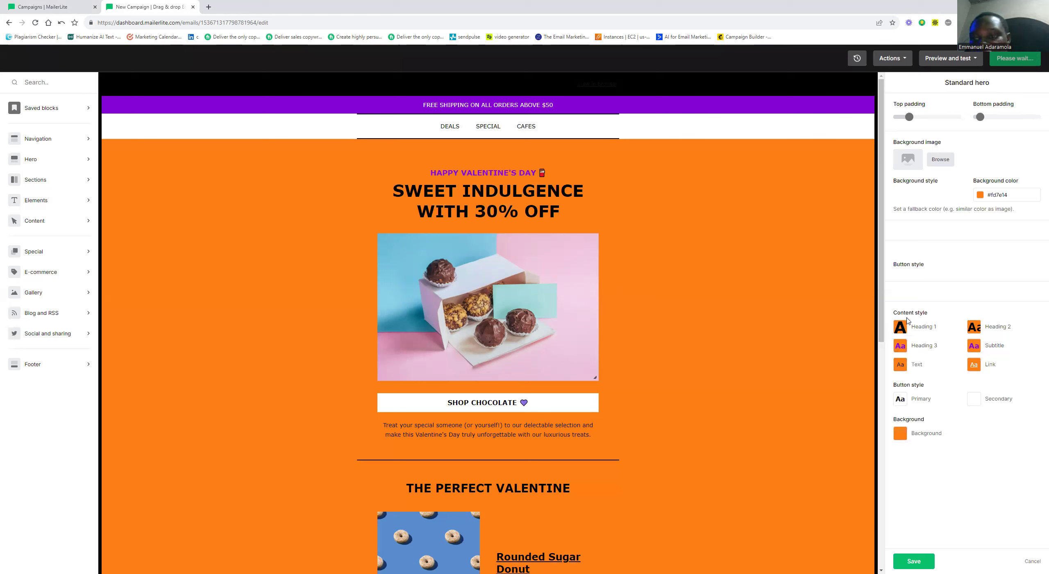
# Make the hero's Heading 2 text blue #007bff.
pyautogui.click(975, 328)
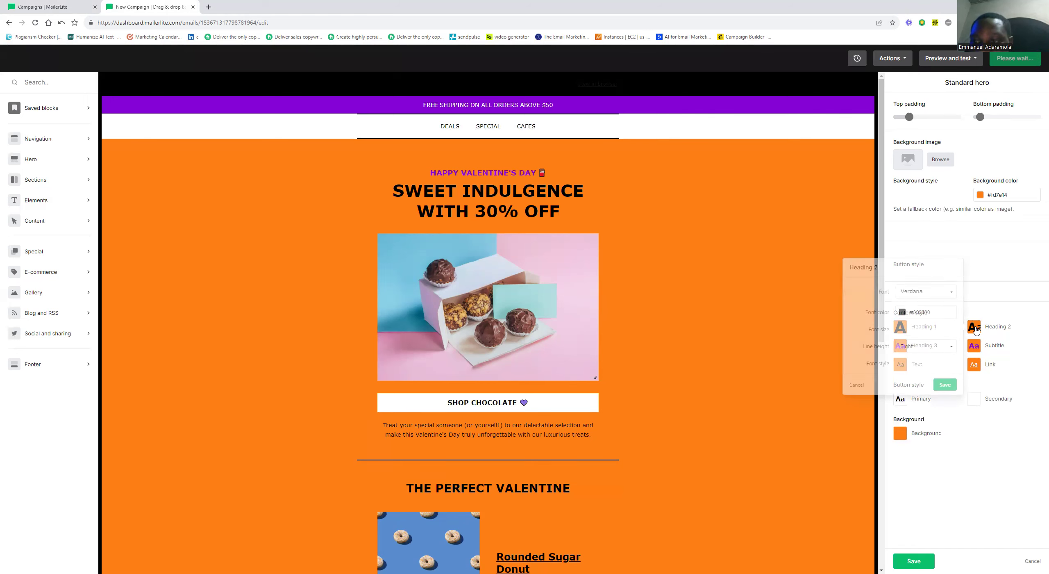
pyautogui.click(903, 313)
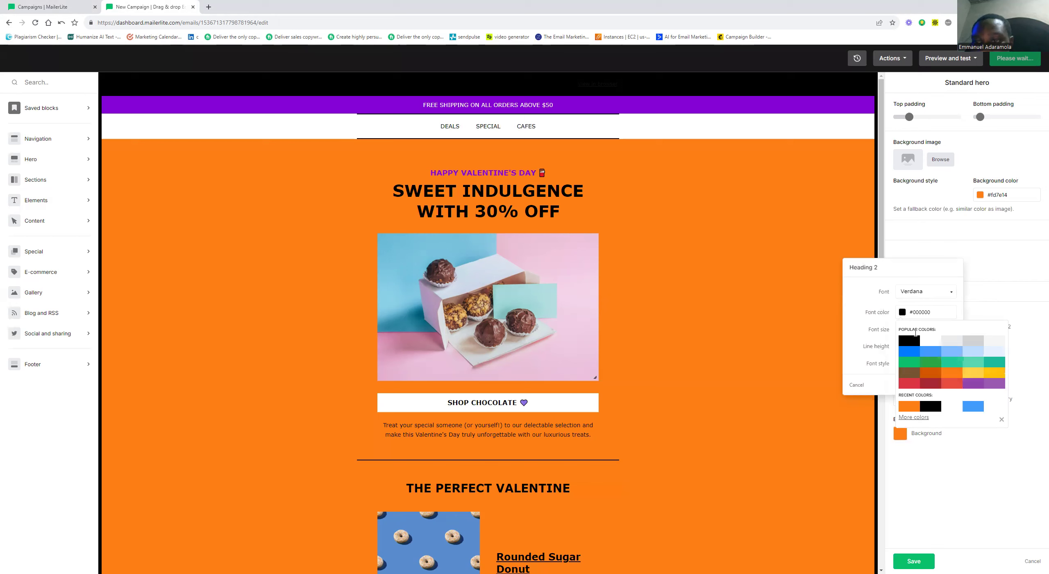
pyautogui.click(916, 353)
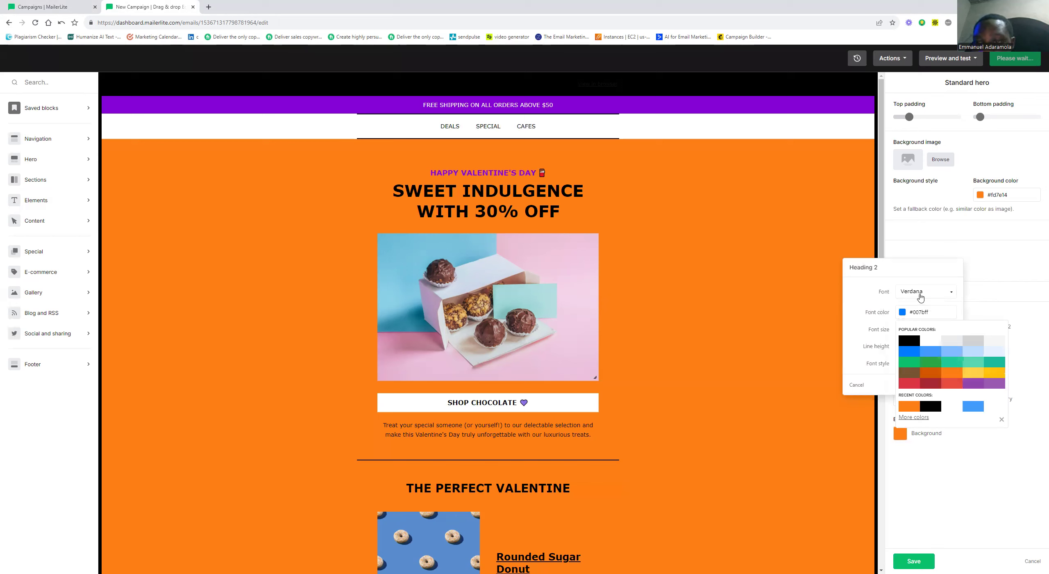
pyautogui.click(1008, 281)
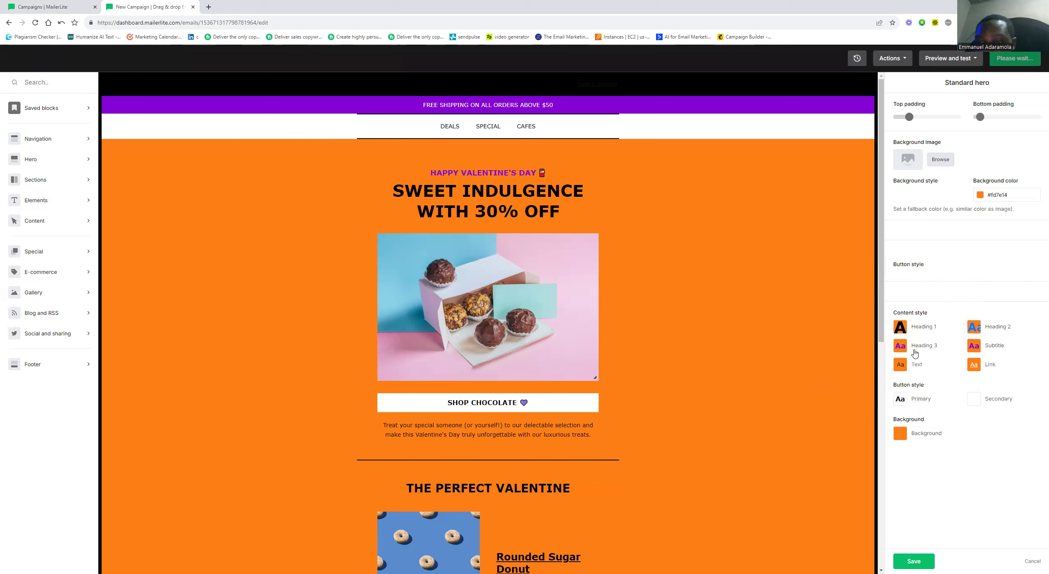
# Make the hero's Heading 3 text yellow #ffd145.
pyautogui.click(915, 352)
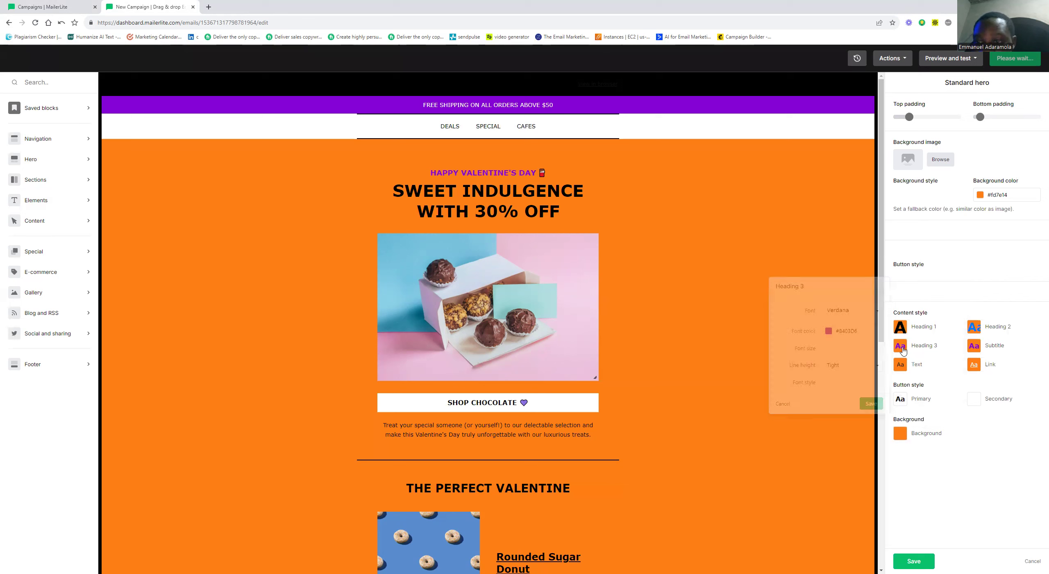
pyautogui.click(825, 332)
pyautogui.click(905, 392)
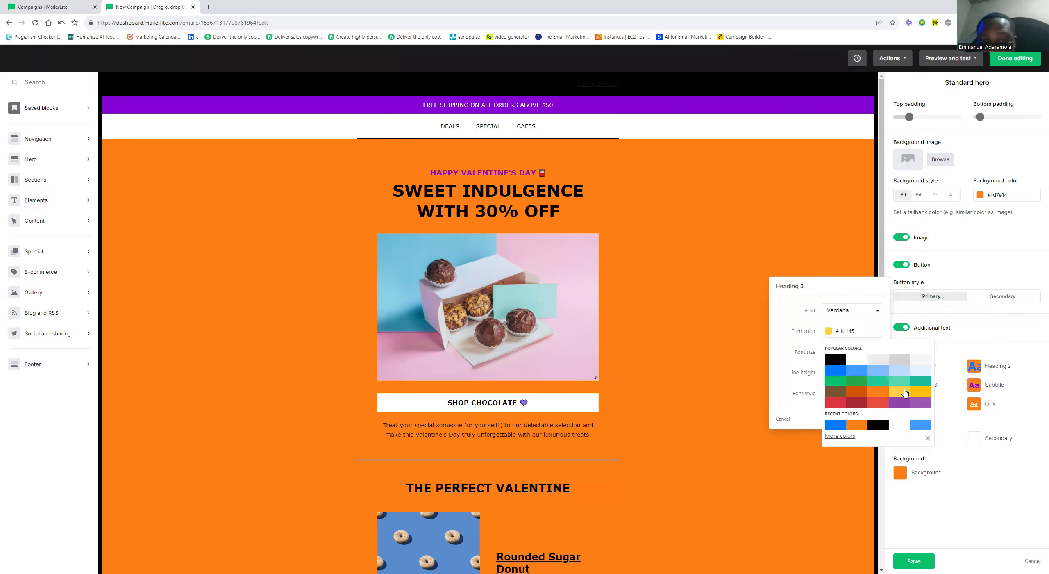
pyautogui.scroll(-8, 904, 392)
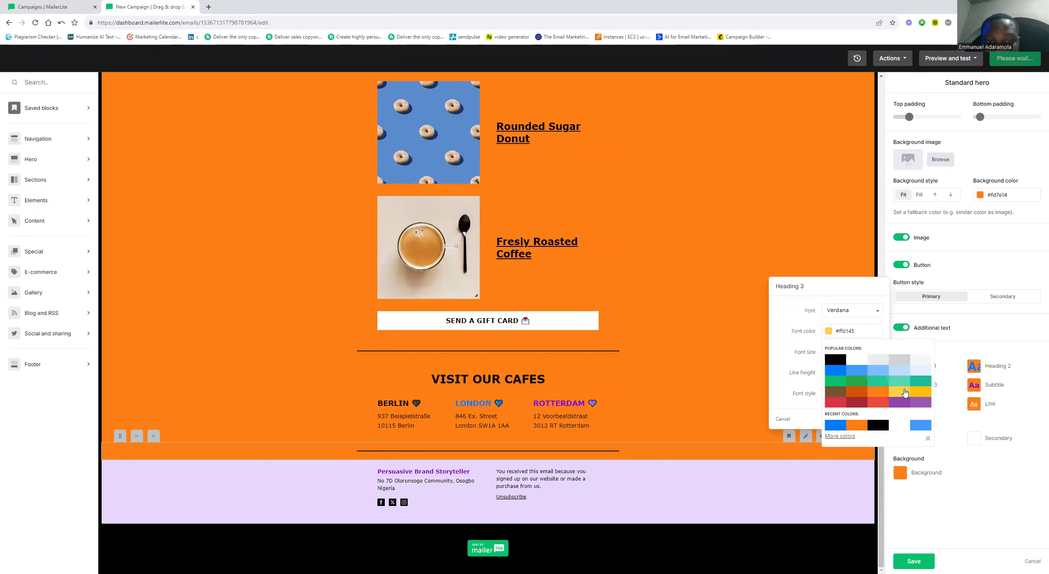
pyautogui.scroll(9, 905, 393)
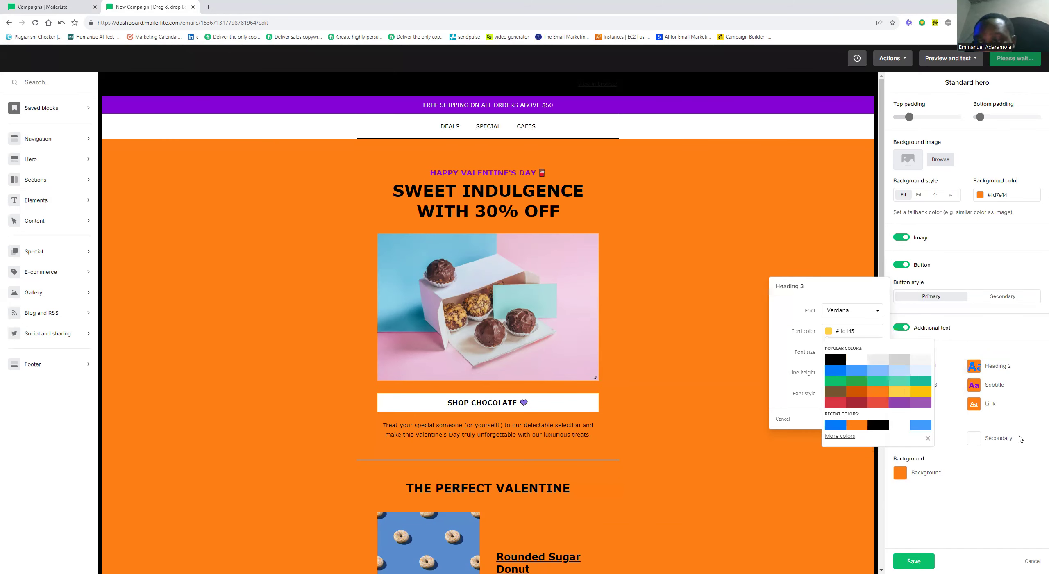
# Switch the hero's orange background off and back on.
pyautogui.click(900, 467)
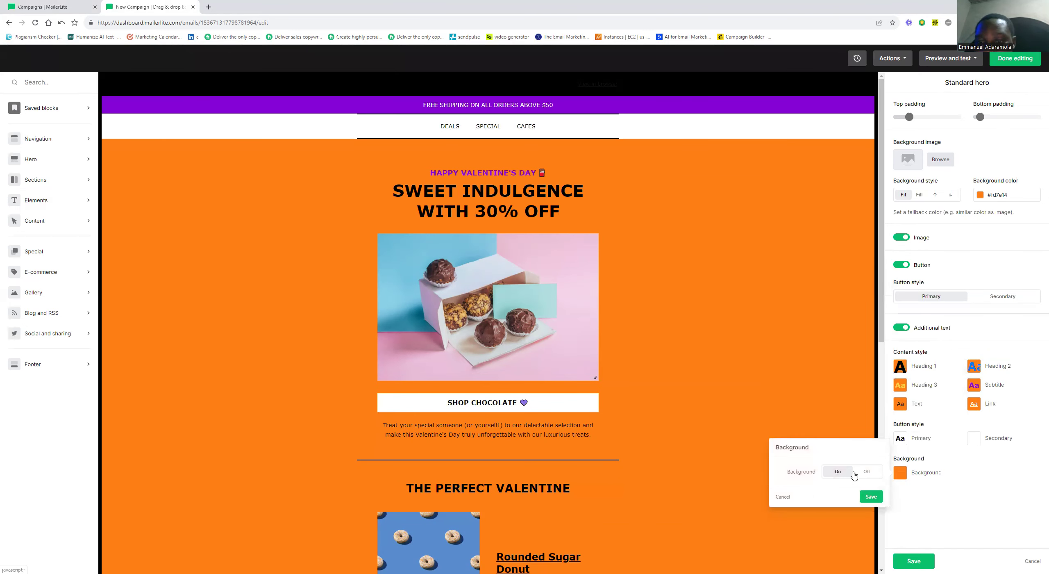
pyautogui.click(866, 472)
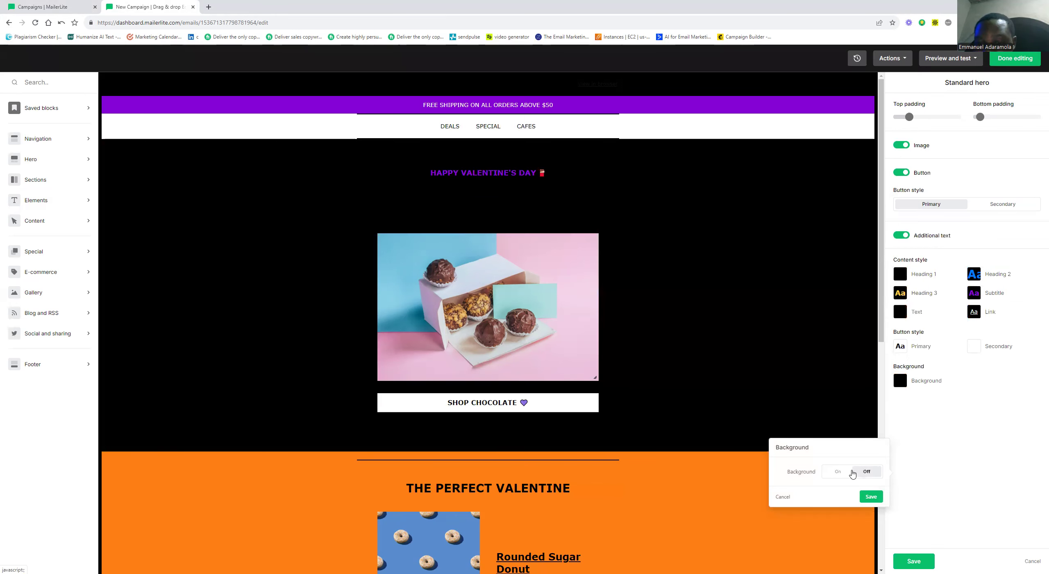
pyautogui.click(847, 472)
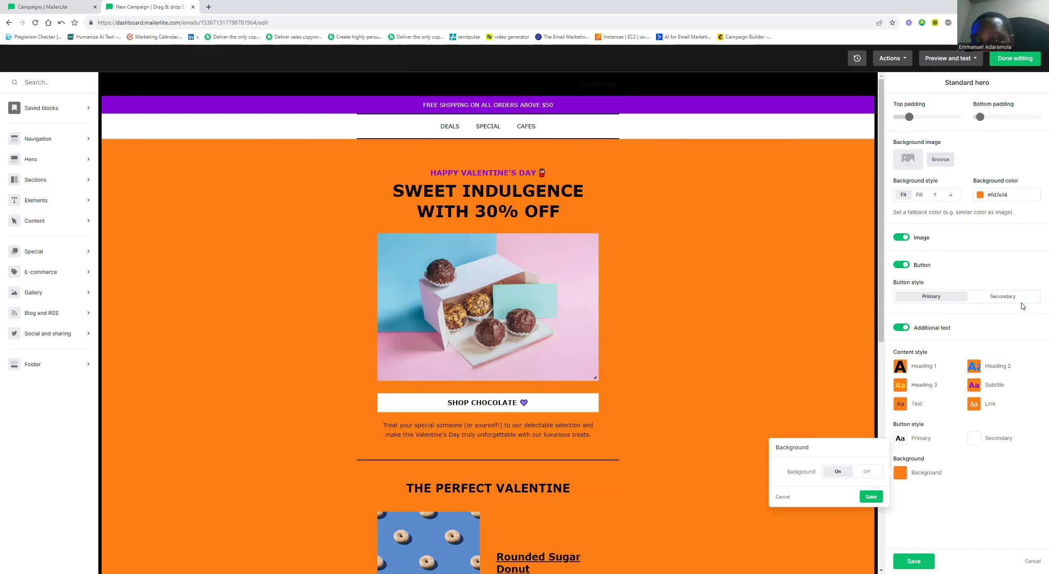
pyautogui.click(1017, 317)
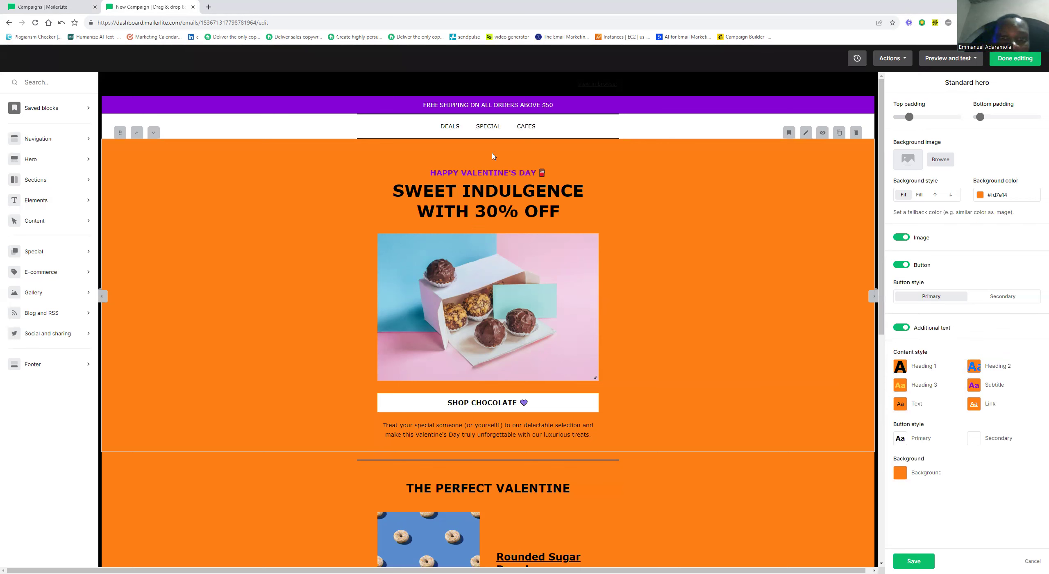
# Reduce the free-shipping bar's top padding to 0.
pyautogui.click(549, 101)
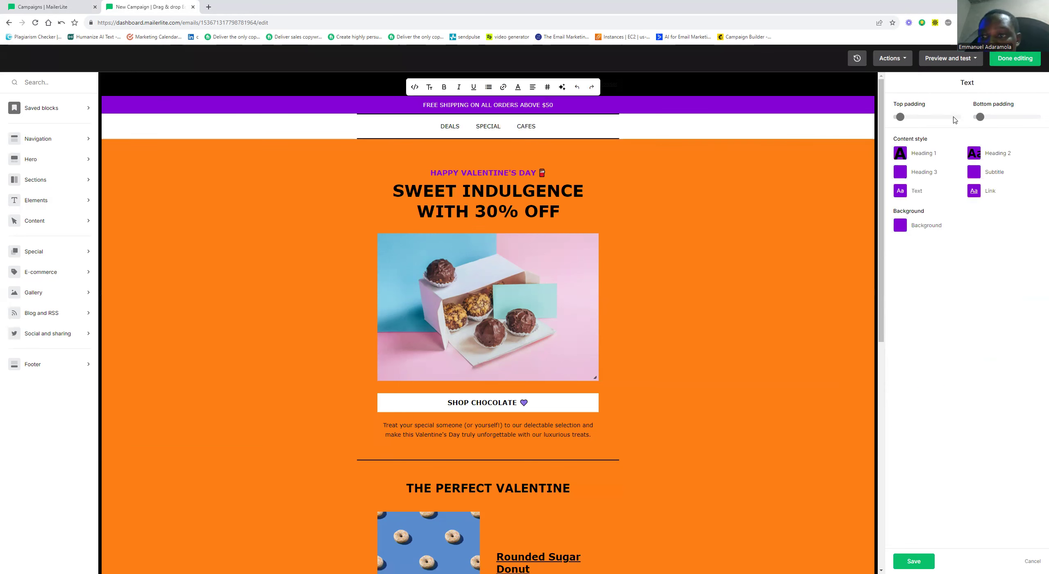
pyautogui.moveTo(902, 120)
pyautogui.moveTo(900, 119)
pyautogui.mouseDown()
pyautogui.moveTo(920, 118)
pyautogui.moveTo(893, 118)
pyautogui.mouseUp()
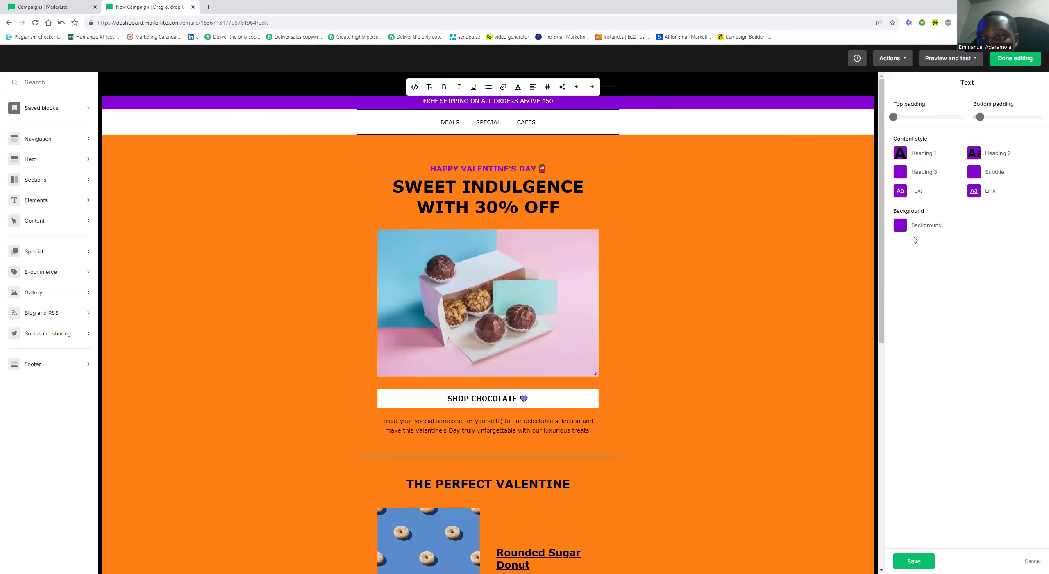
# Try black, white and purple, then set the shipping bar background to dark red #a52834.
pyautogui.click(898, 228)
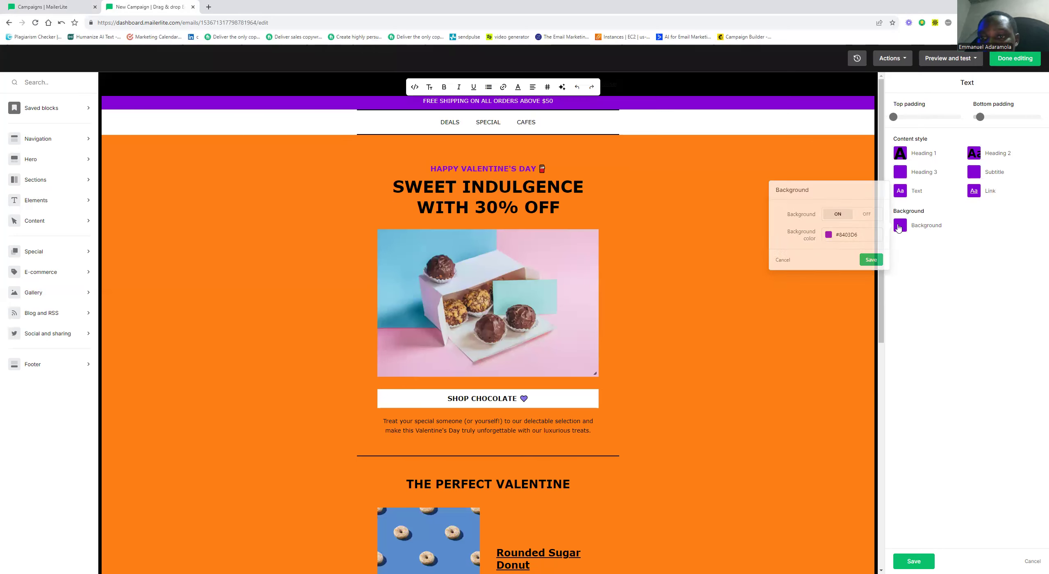
pyautogui.click(829, 237)
pyautogui.click(843, 264)
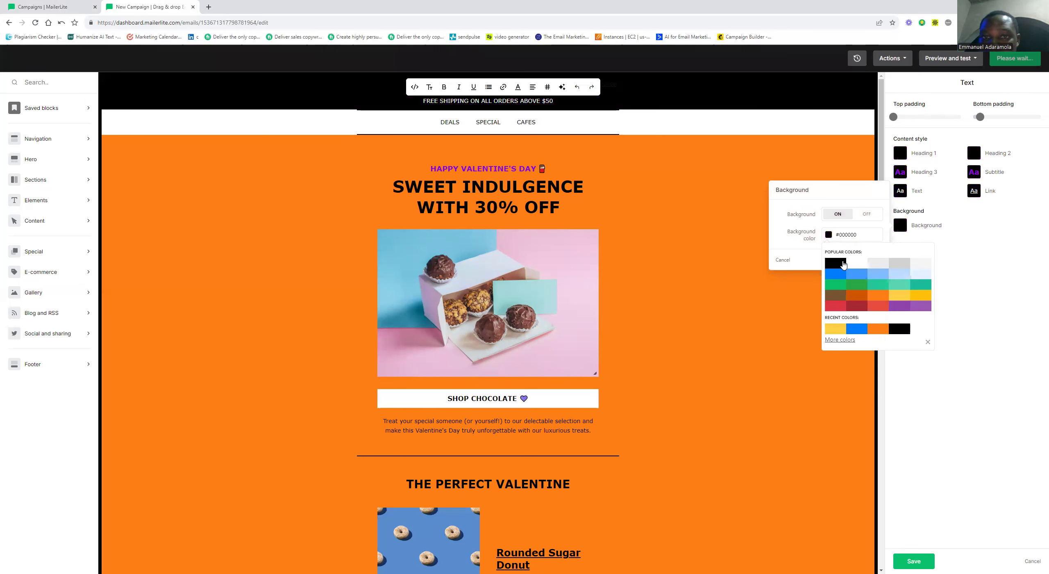
pyautogui.click(862, 266)
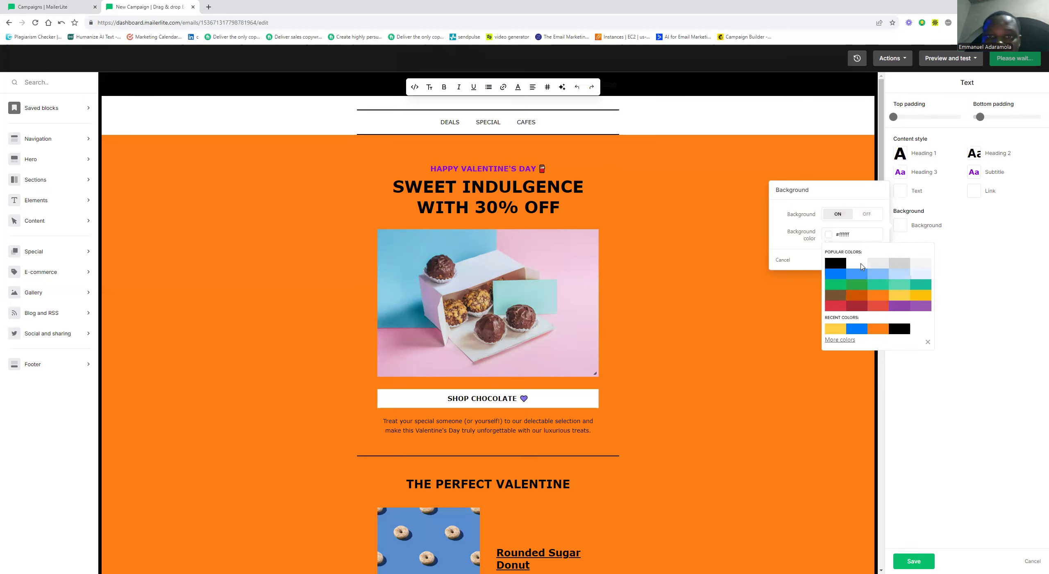
pyautogui.click(898, 308)
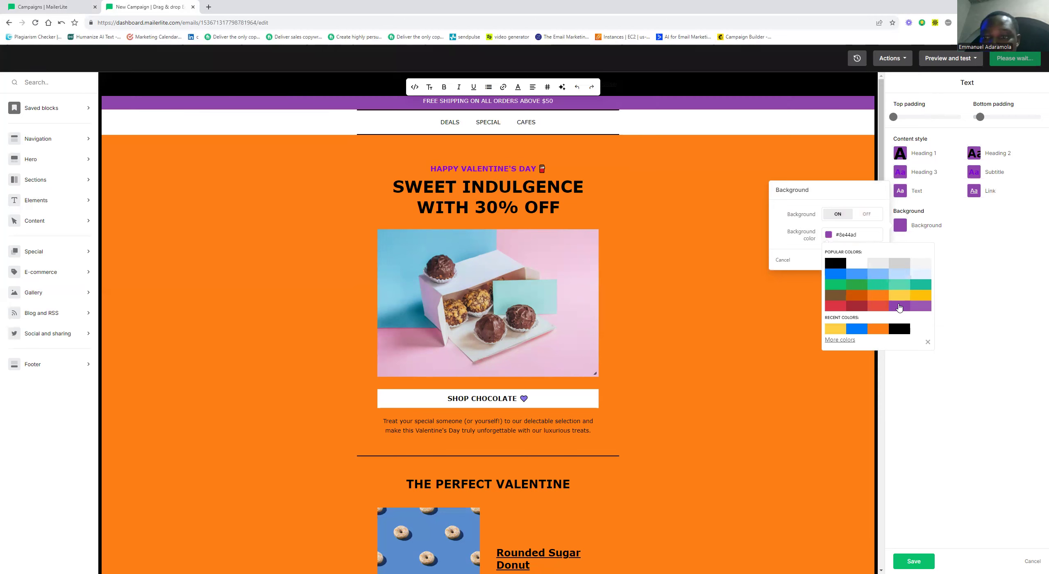
pyautogui.click(865, 308)
pyautogui.click(973, 290)
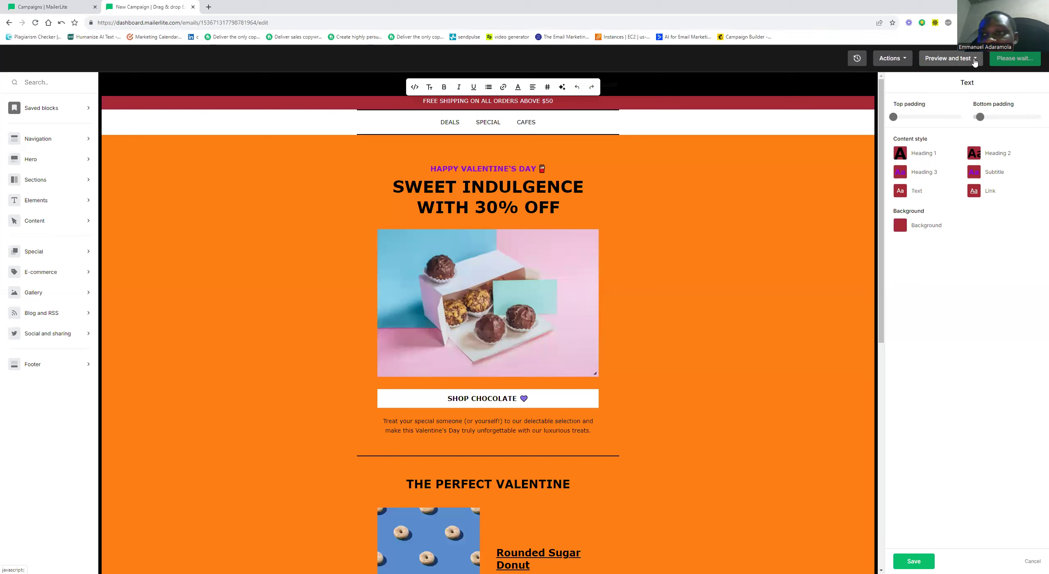
# Look through the Actions and Preview and test menus, then click into the hero heading.
pyautogui.click(896, 60)
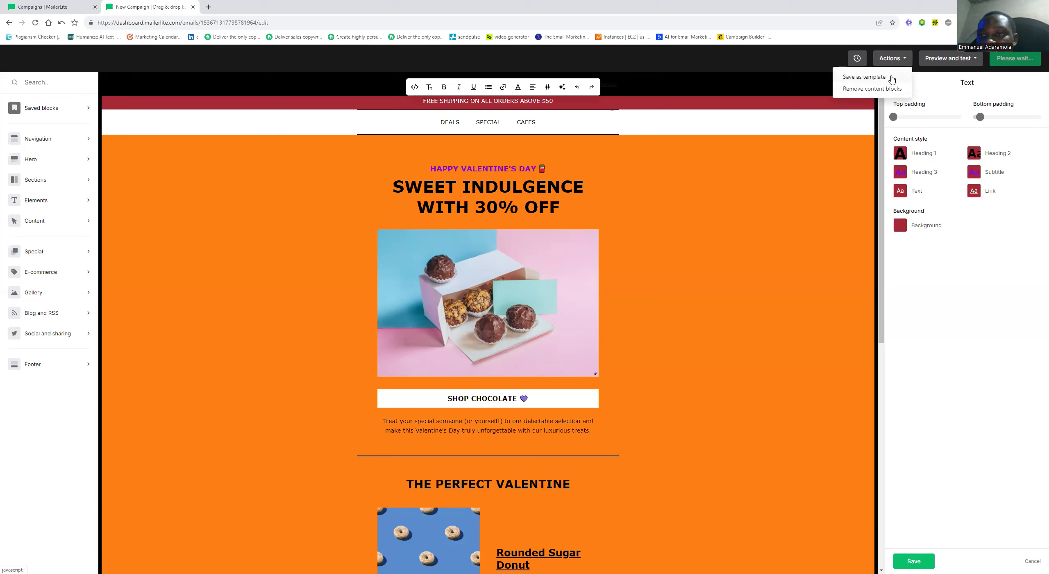
pyautogui.click(960, 61)
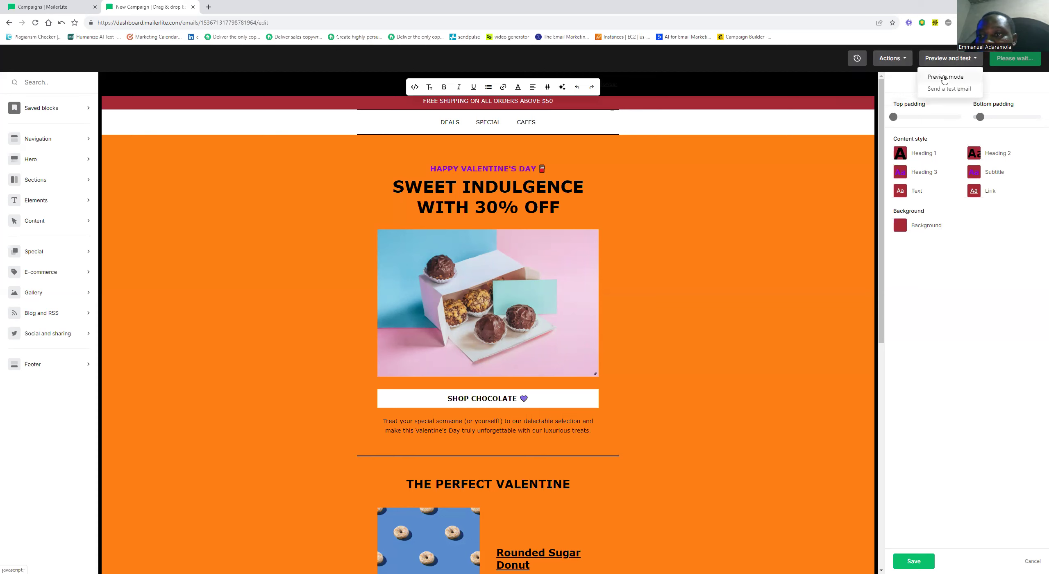
pyautogui.click(975, 297)
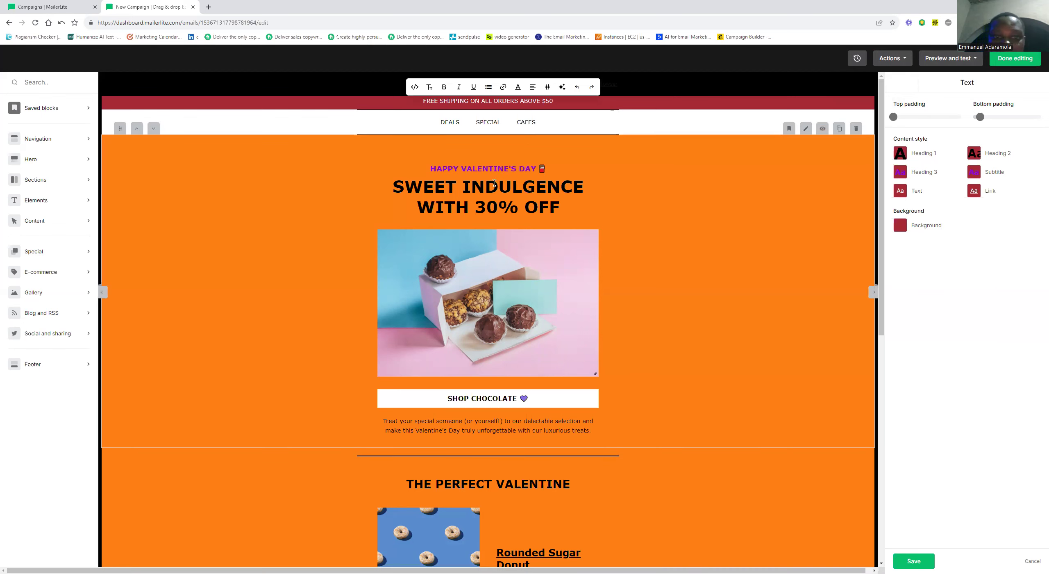
pyautogui.click(439, 179)
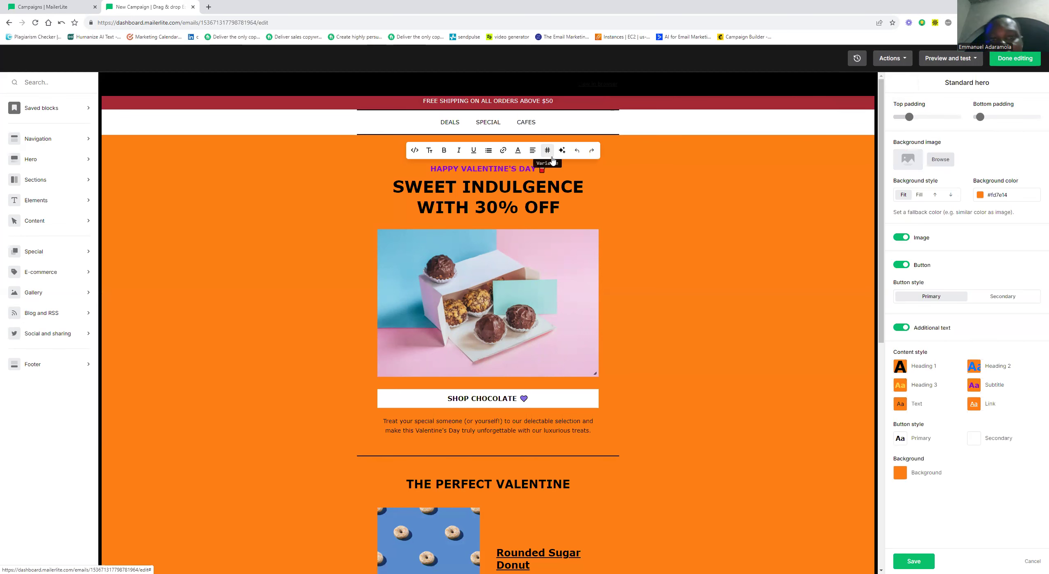
# Link the word INDULGENCE in the hero heading to google.com.
pyautogui.doubleClick(485, 187)
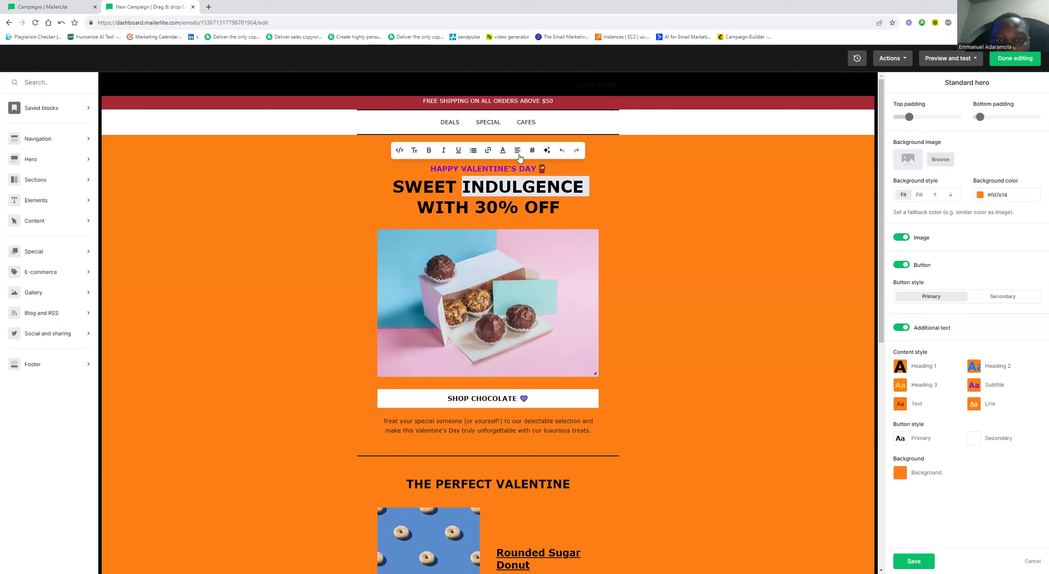
pyautogui.click(488, 150)
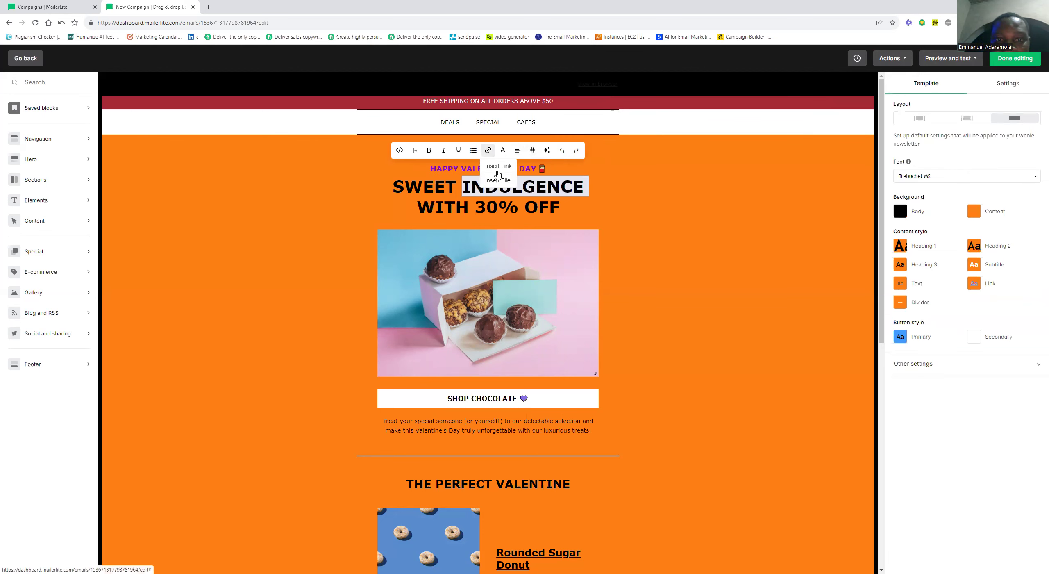
pyautogui.click(497, 171)
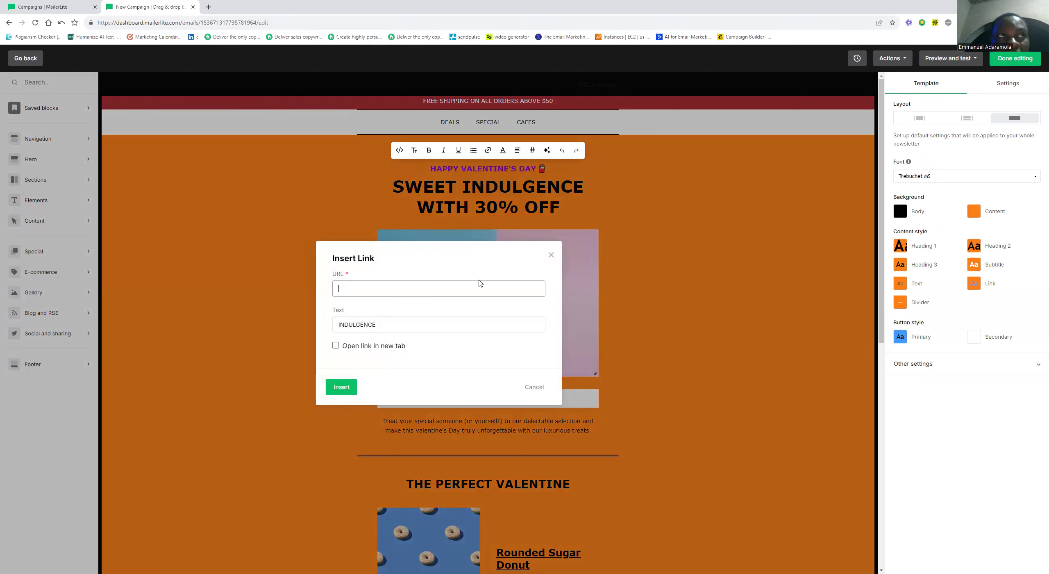
pyautogui.click(363, 287)
pyautogui.write('google.com')
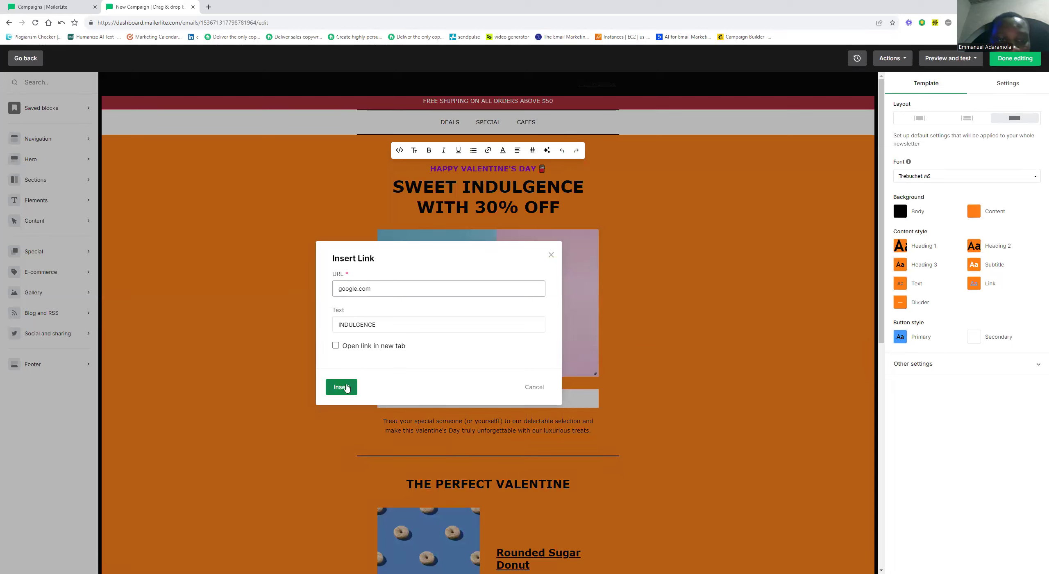
pyautogui.click(364, 325)
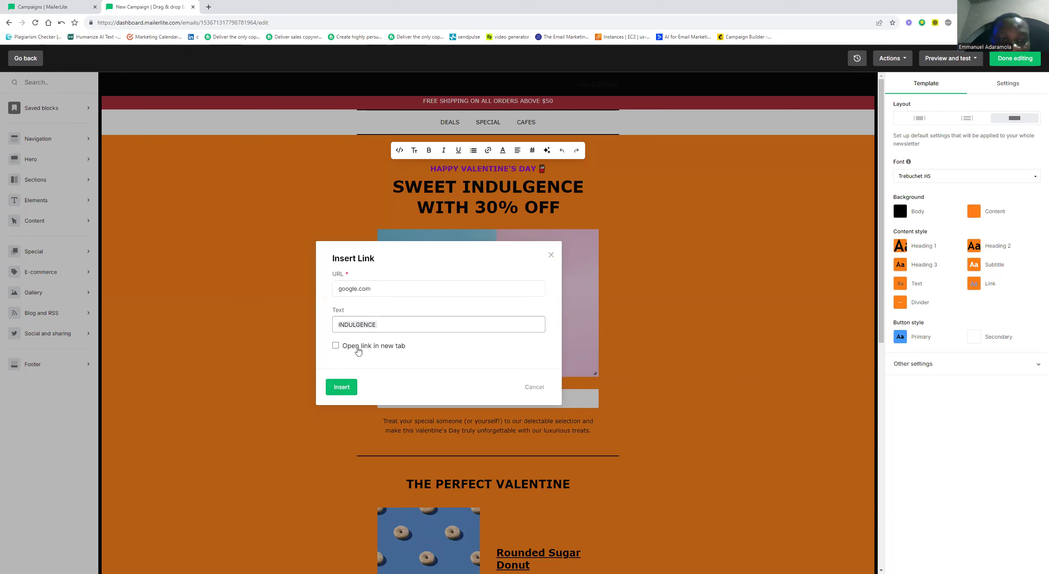
pyautogui.click(348, 387)
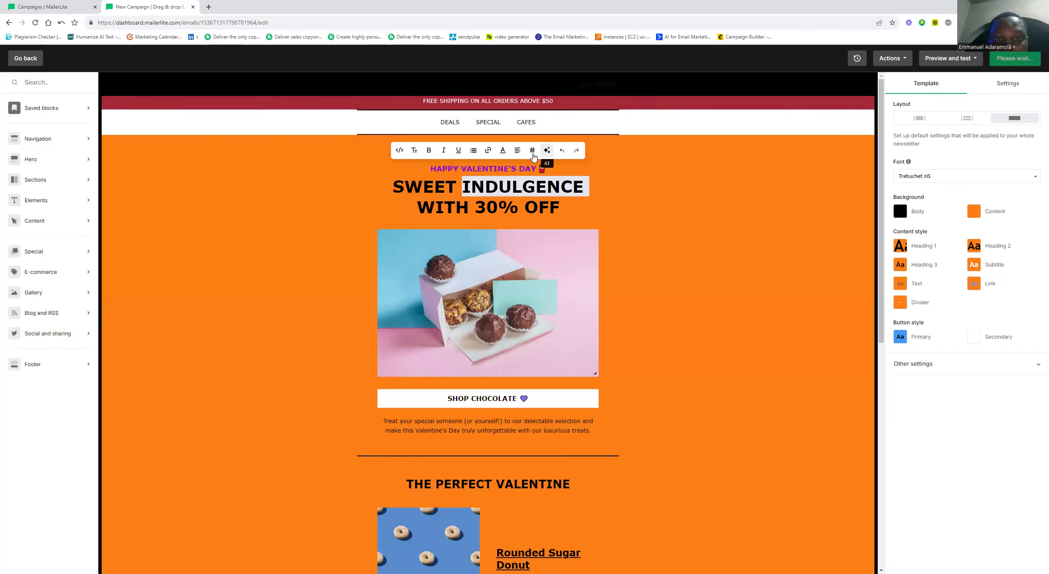
# Edit the INDULGENCE link so it opens in a new tab.
pyautogui.click(488, 151)
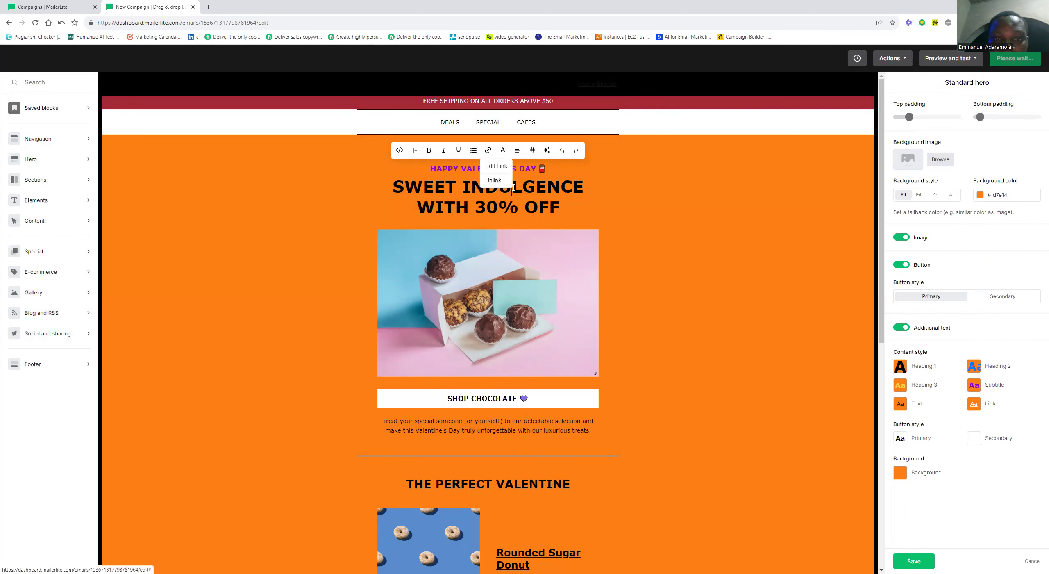
pyautogui.click(512, 187)
pyautogui.click(490, 152)
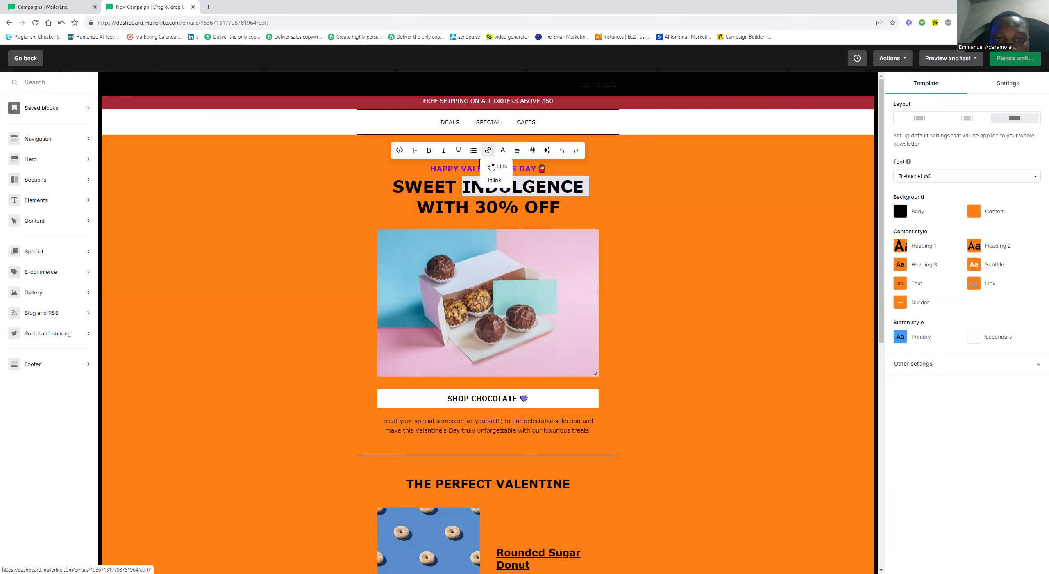
pyautogui.click(495, 166)
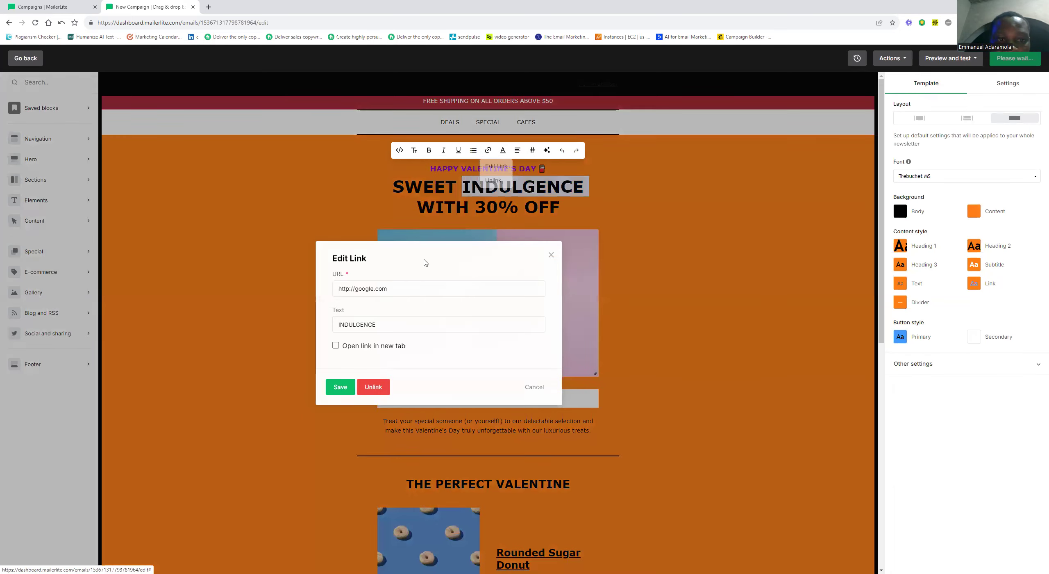
pyautogui.click(344, 348)
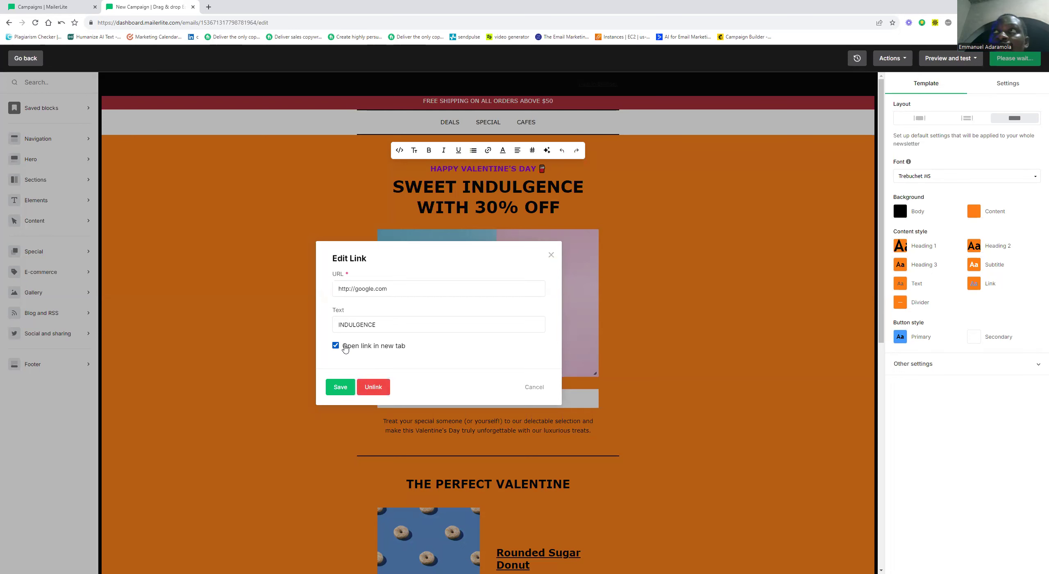
pyautogui.click(341, 387)
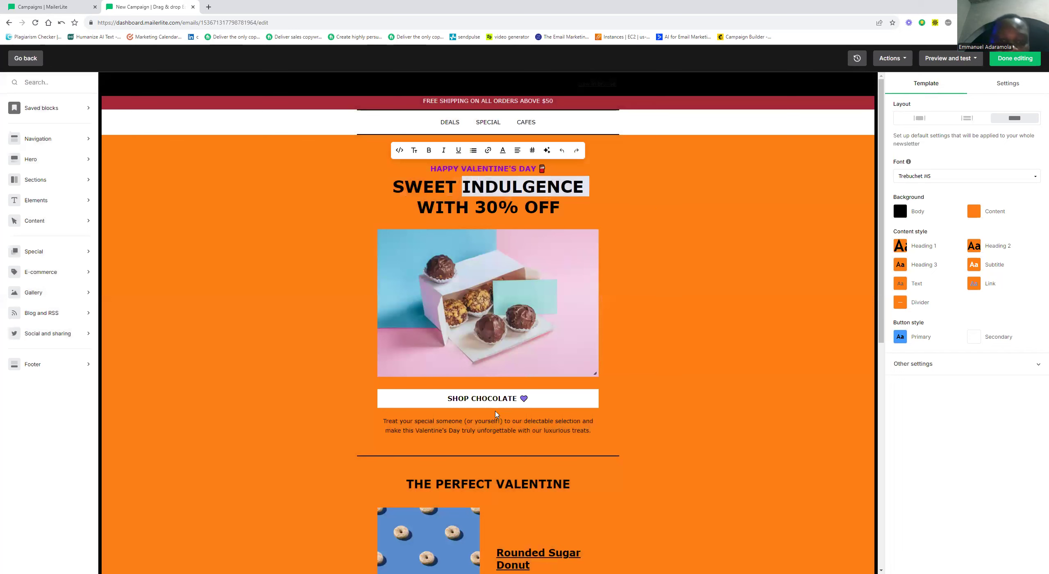
pyautogui.click(464, 398)
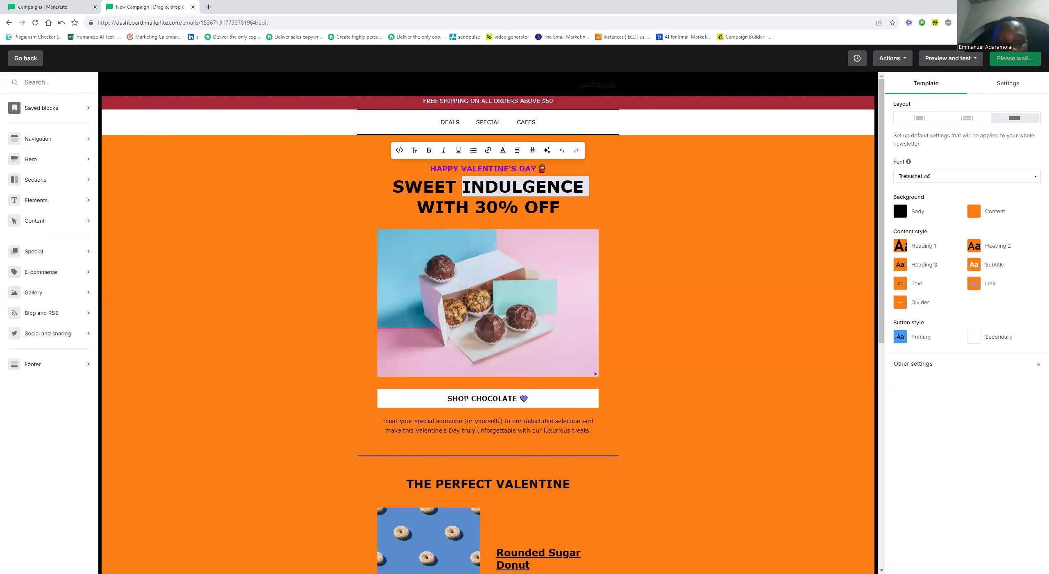
# Leave the SHOP CHOCOLATE button, scroll down, and select the Fresly Roasted Coffee row block.
pyautogui.doubleClick(493, 399)
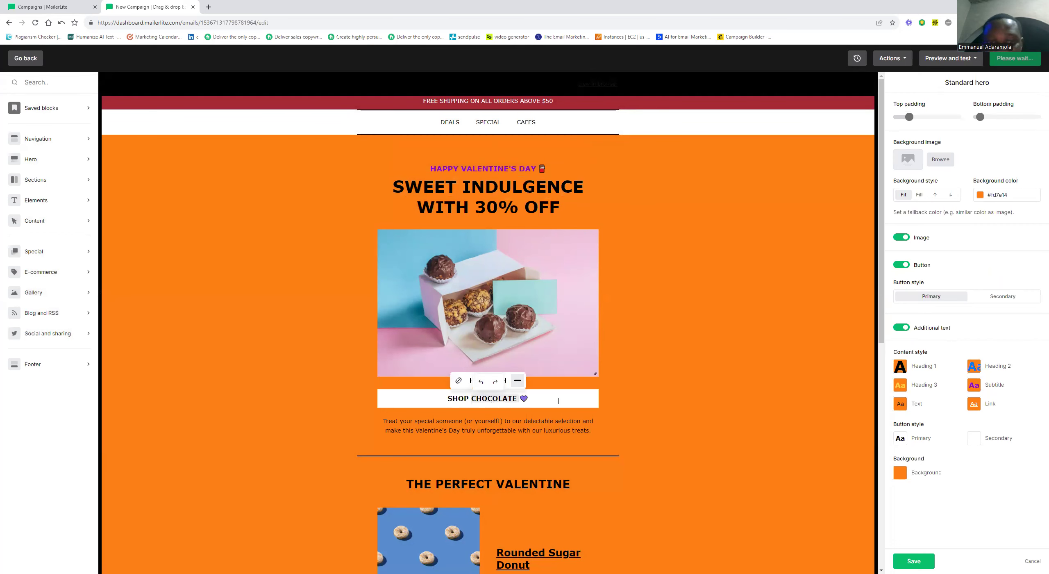
pyautogui.click(635, 393)
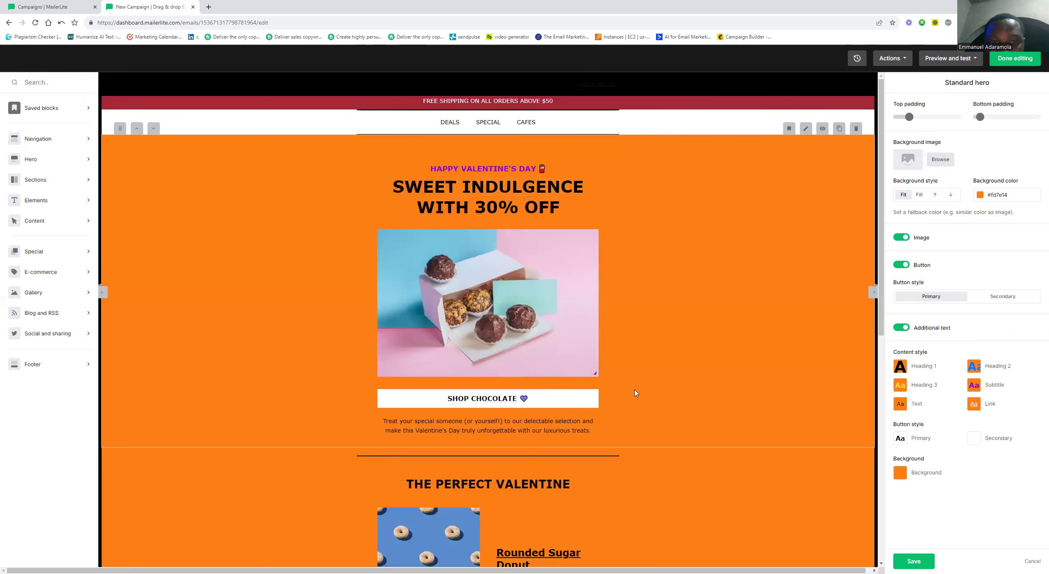
pyautogui.click(517, 298)
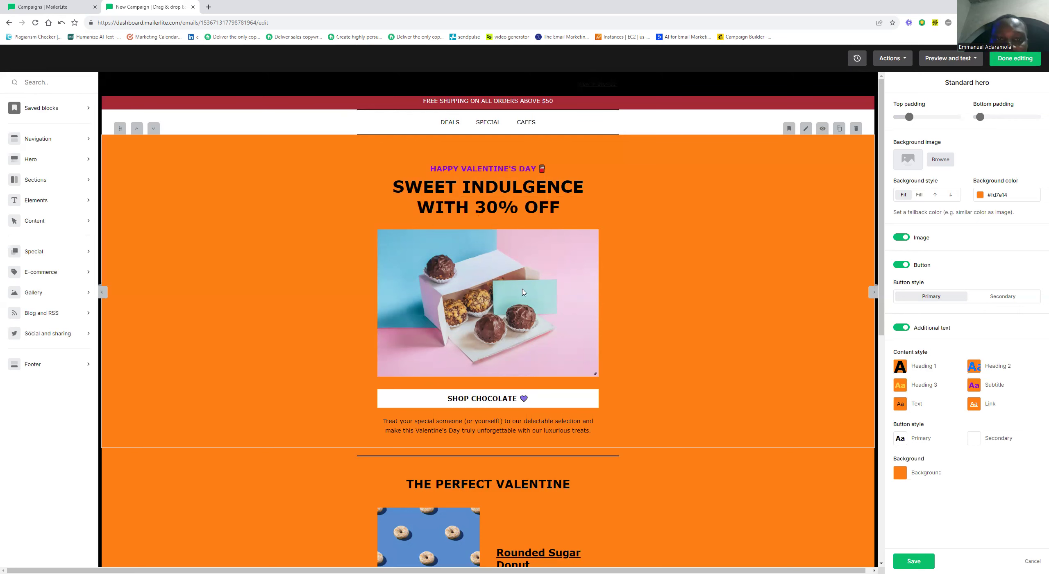
pyautogui.scroll(-7, 642, 412)
pyautogui.scroll(-2, 643, 413)
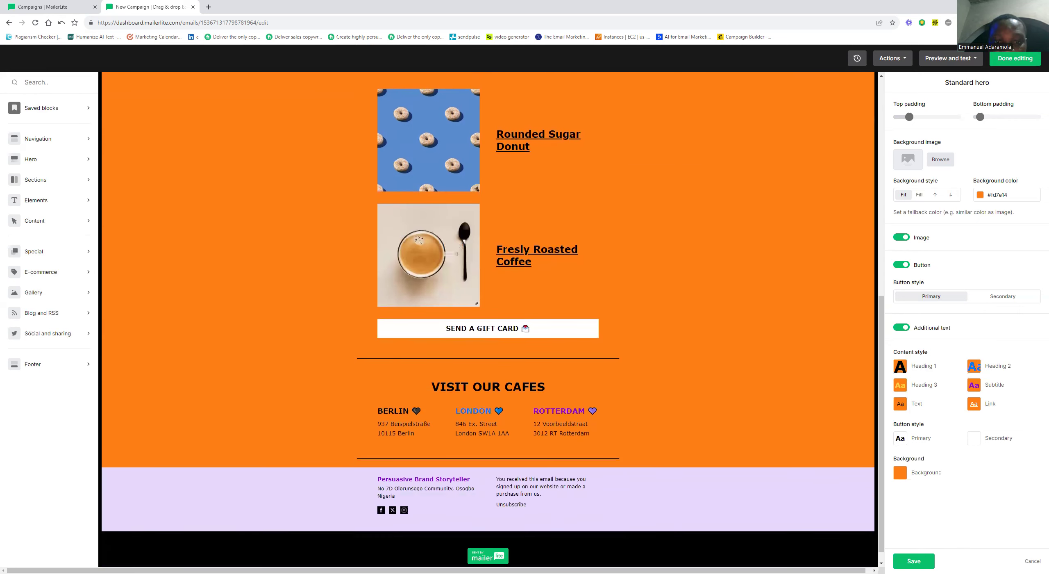
pyautogui.click(551, 246)
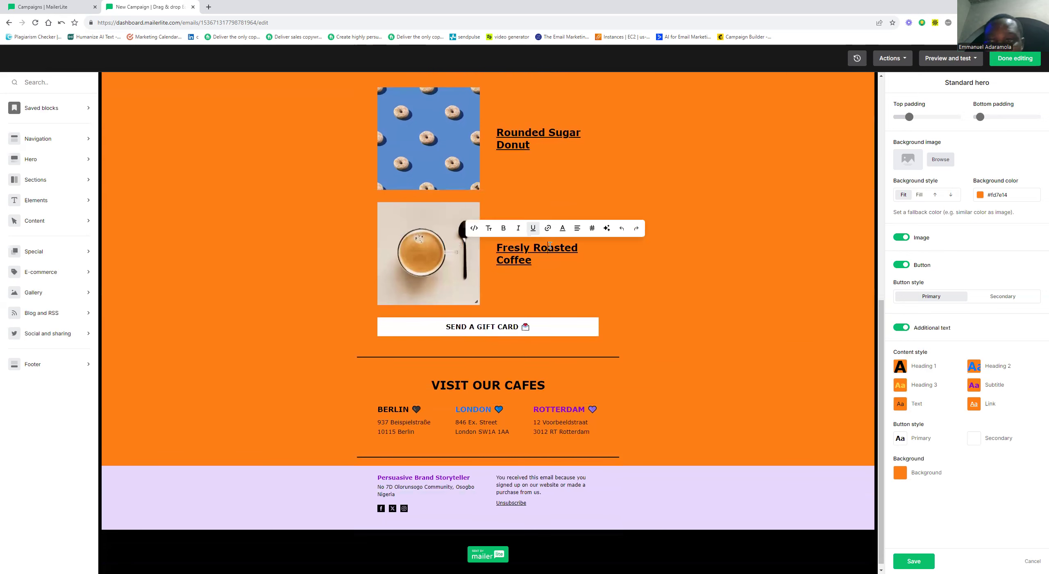
pyautogui.click(525, 213)
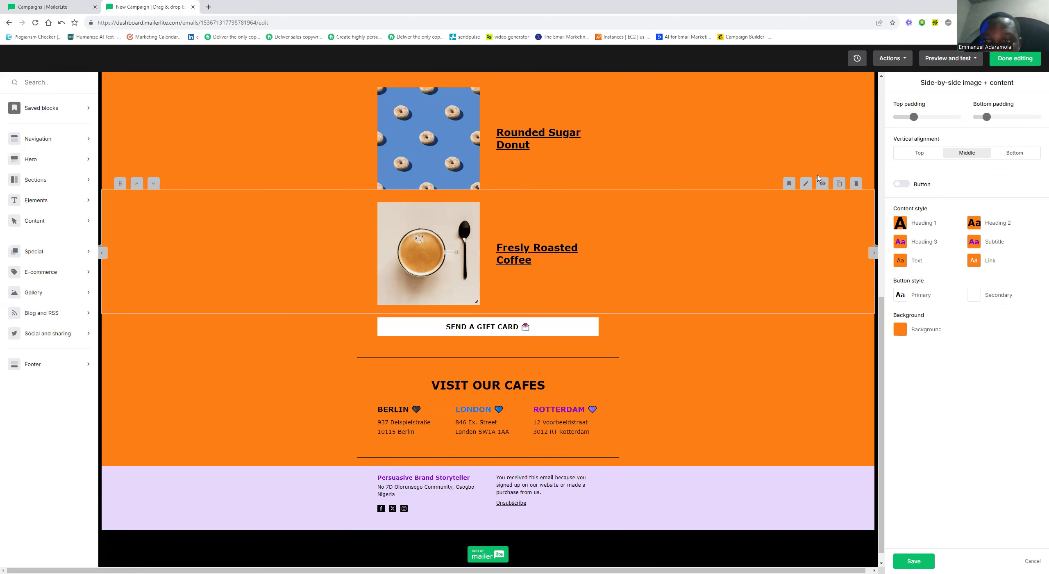
# Set the coffee row's vertical alignment to Bottom.
pyautogui.click(823, 182)
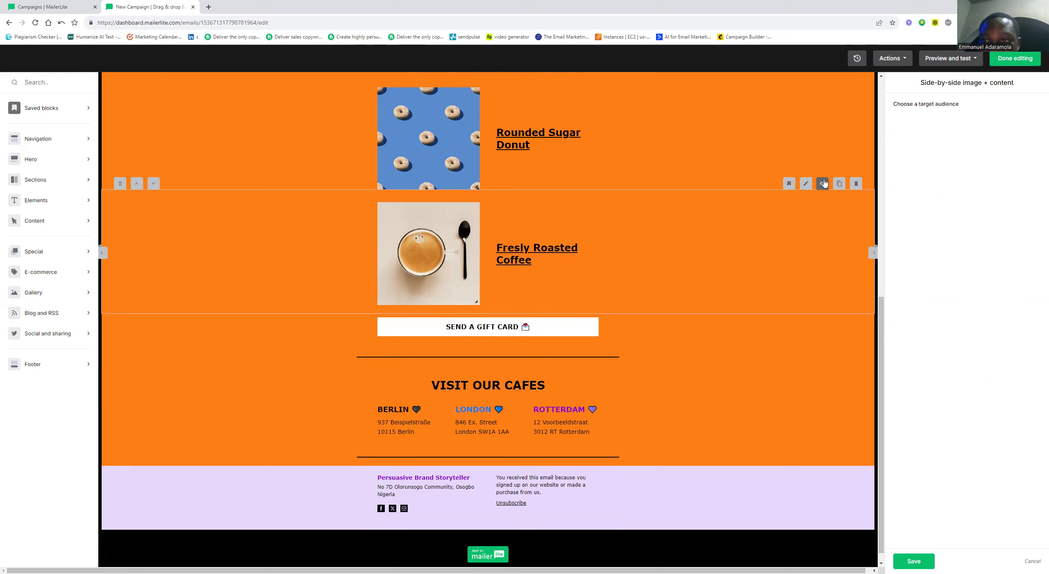
pyautogui.click(823, 186)
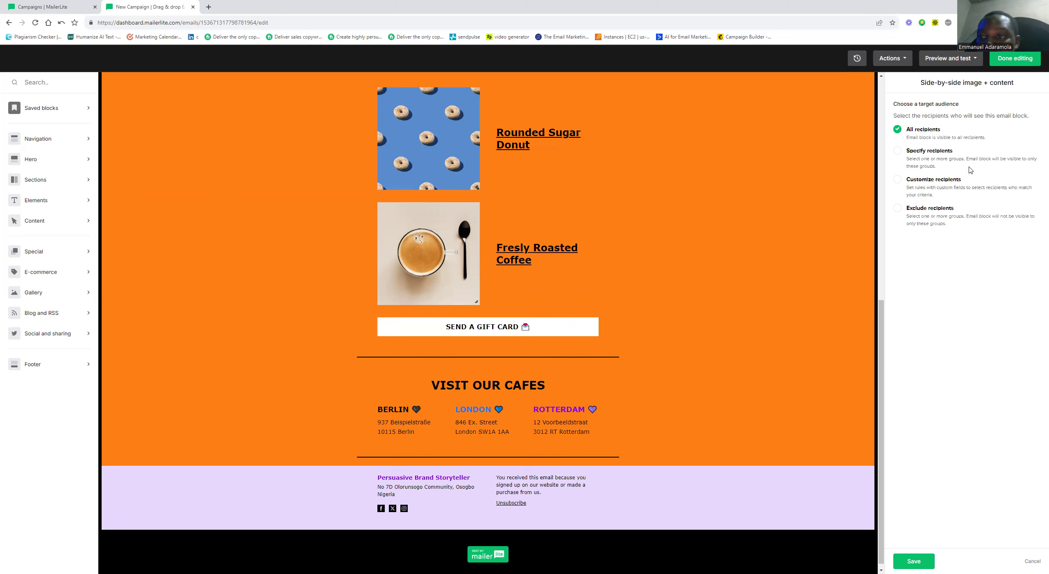
pyautogui.click(805, 184)
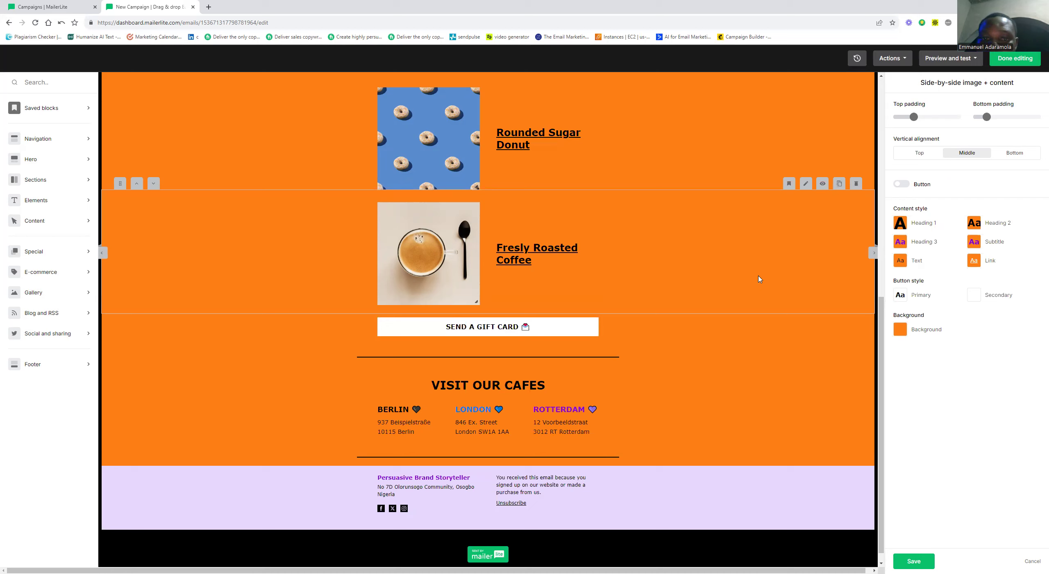
pyautogui.click(916, 156)
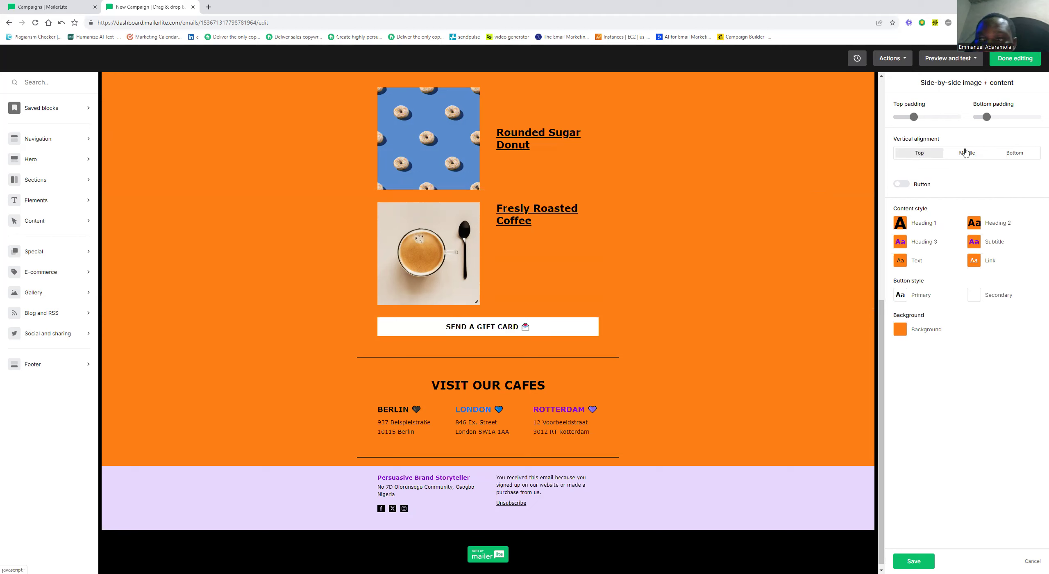
pyautogui.click(966, 153)
pyautogui.click(1001, 153)
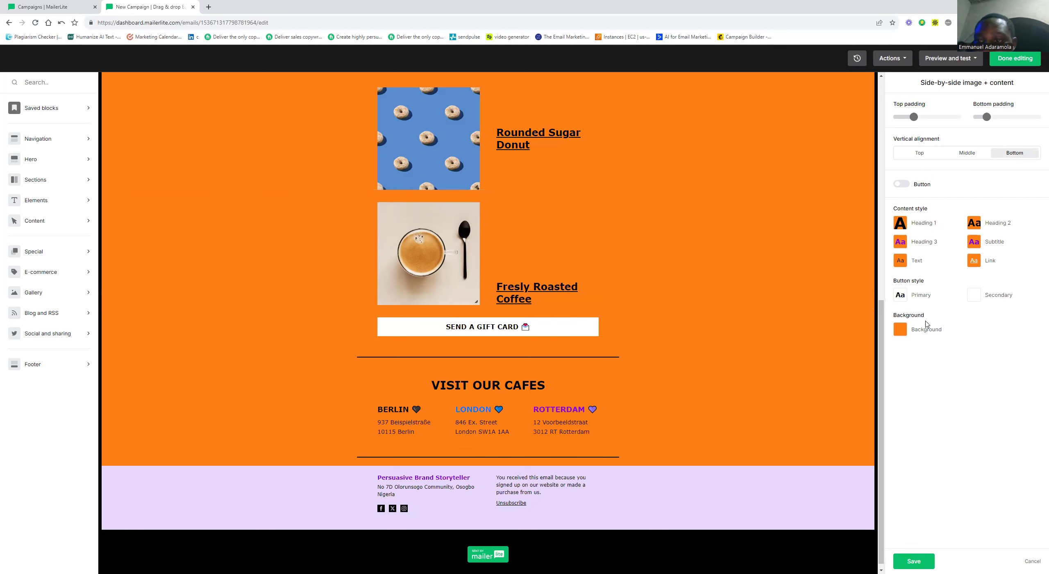
# Give the coffee row a blue (#007bff) background.
pyautogui.click(901, 329)
pyautogui.click(827, 339)
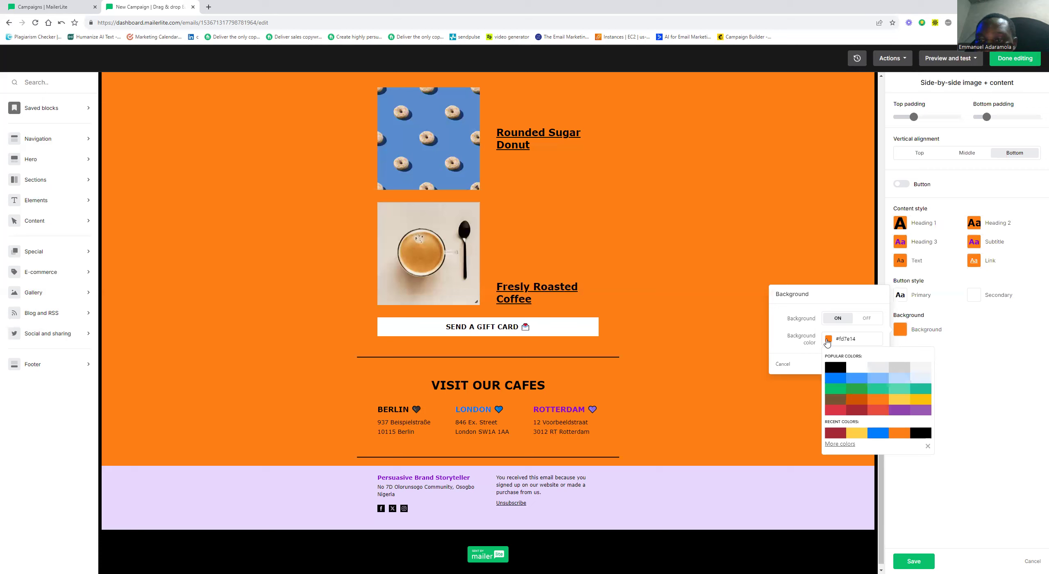
pyautogui.click(836, 376)
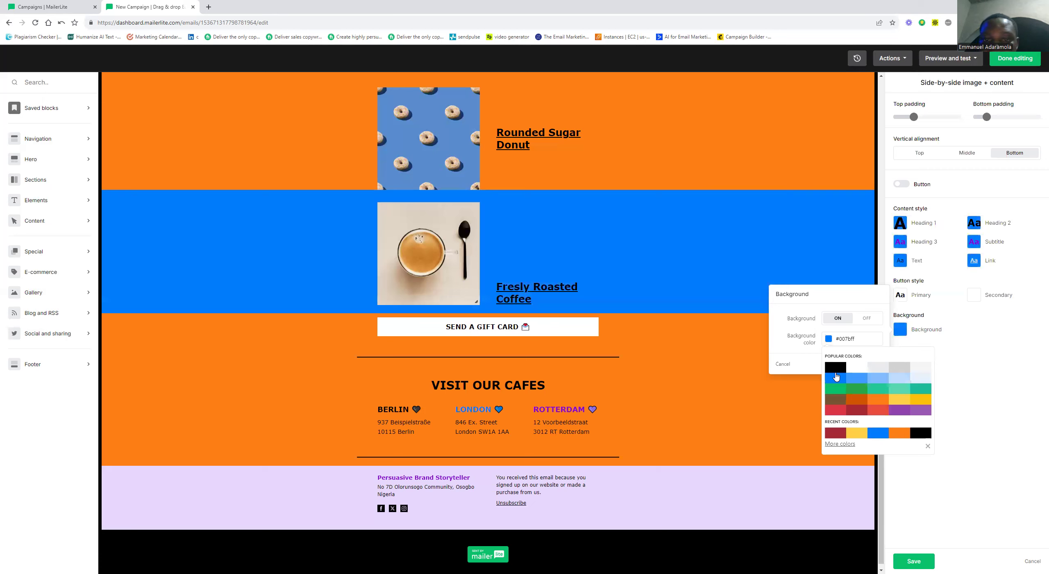
pyautogui.click(646, 331)
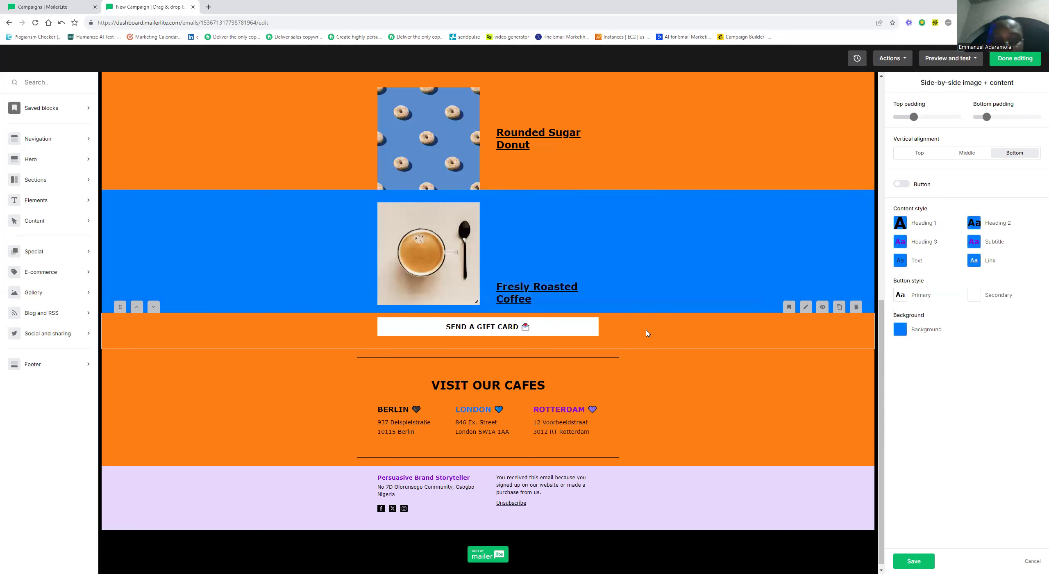
pyautogui.click(541, 326)
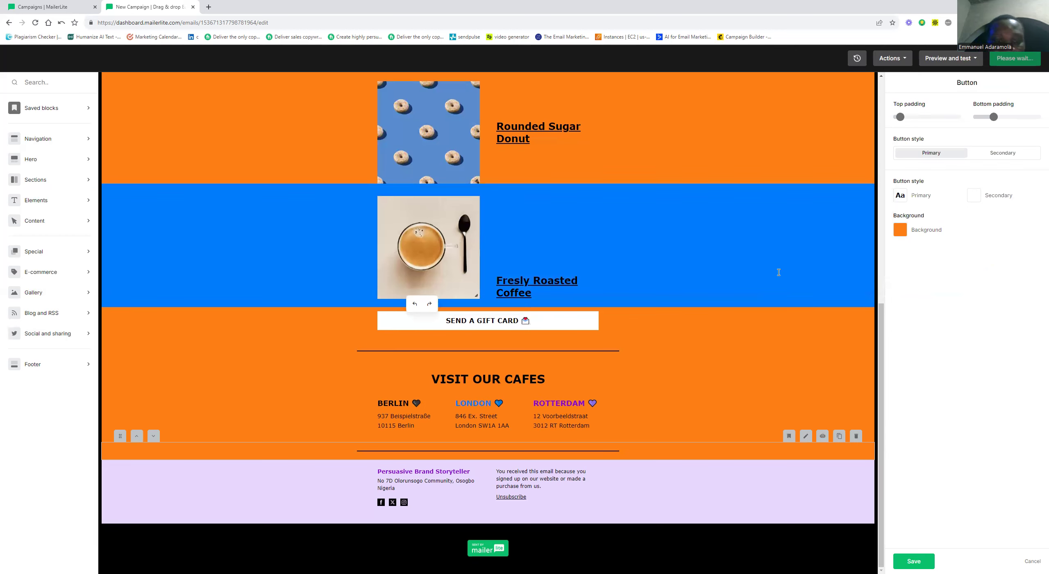
pyautogui.click(37, 139)
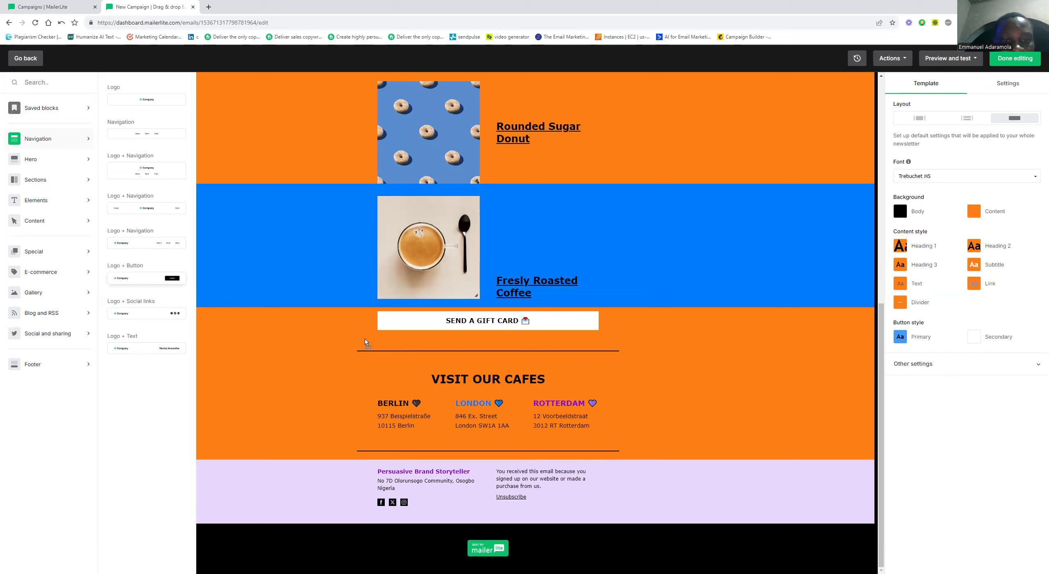
# Insert a Logo + Button navigation block above the gift card button with a yellow background.
pyautogui.moveTo(502, 323); pyautogui.dragTo(492, 328)
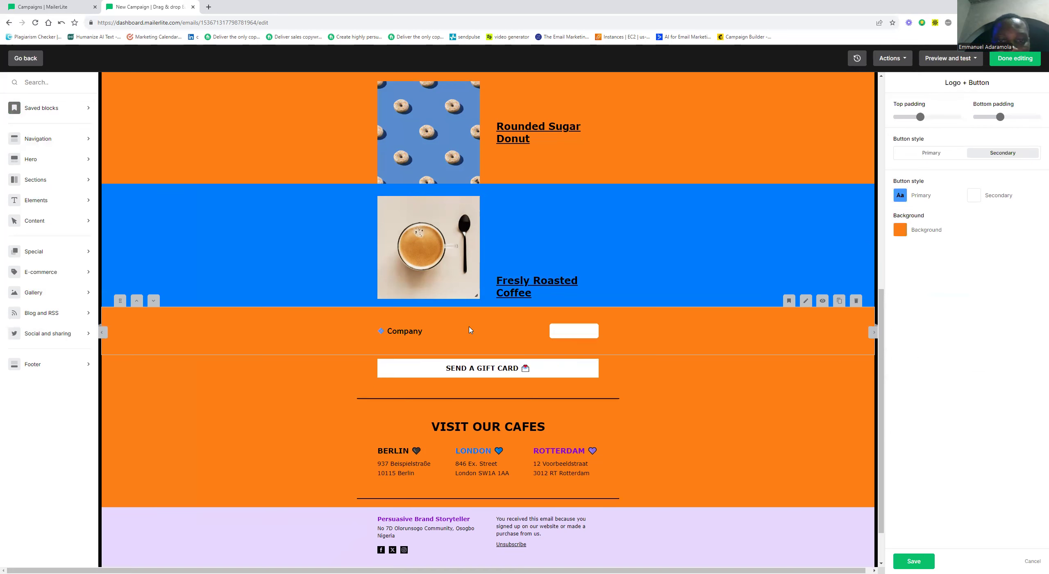
pyautogui.click(900, 232)
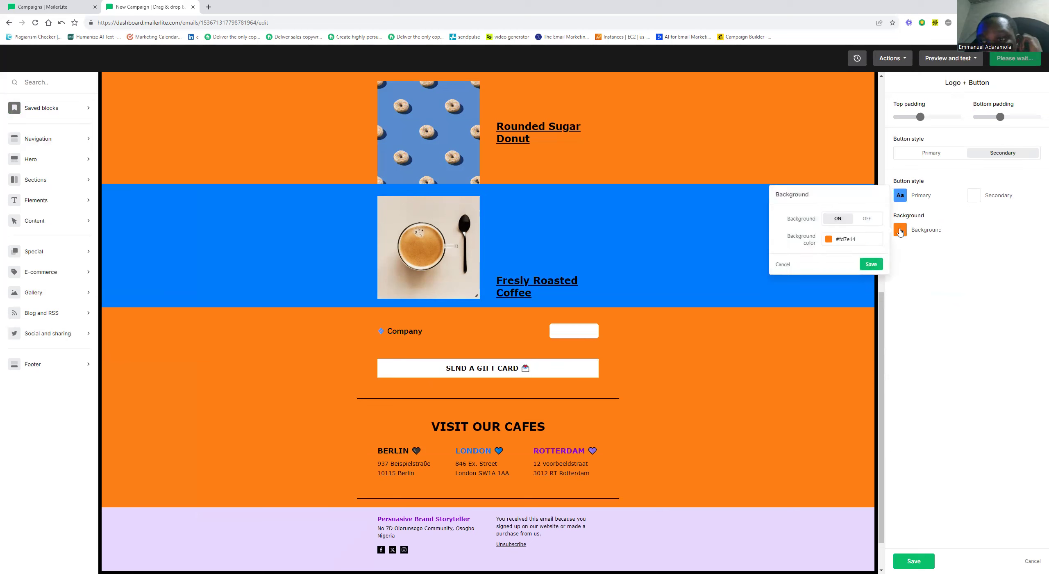
pyautogui.click(828, 239)
pyautogui.click(836, 267)
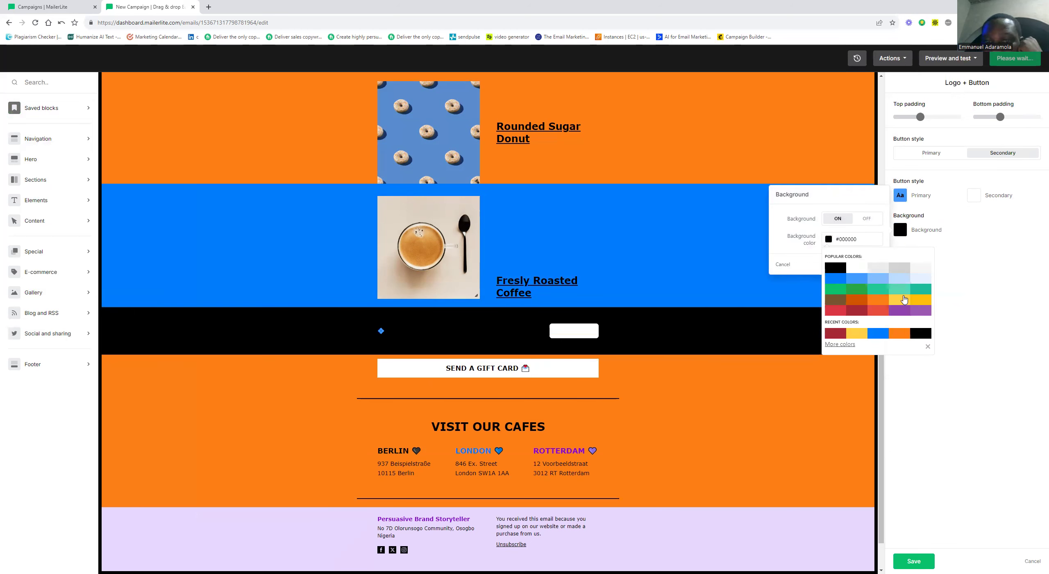
pyautogui.click(904, 300)
pyautogui.click(550, 336)
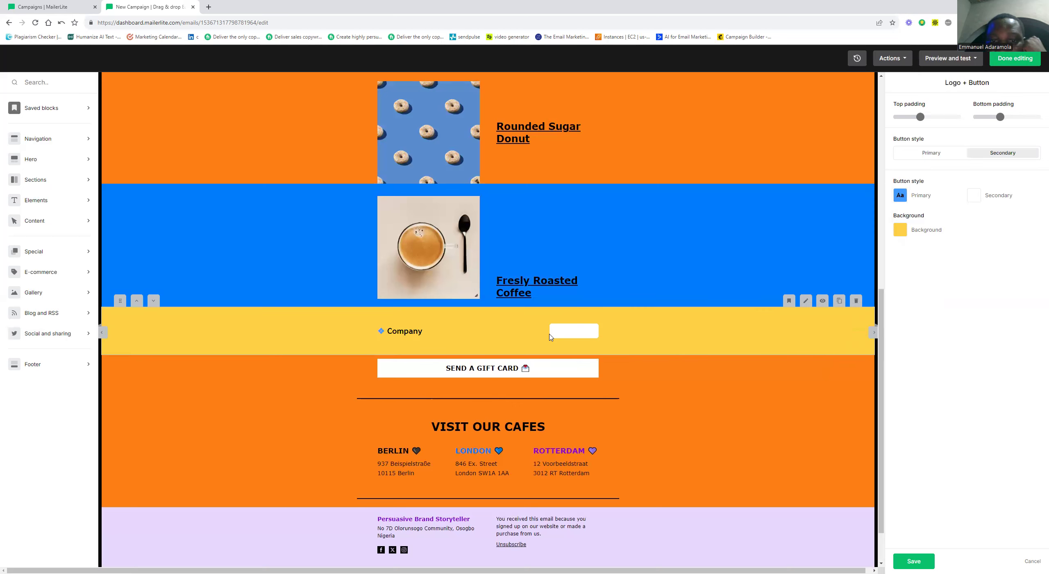
# Set the new block's primary button colour to black (#000000), leaving the secondary white.
pyautogui.moveTo(957, 124)
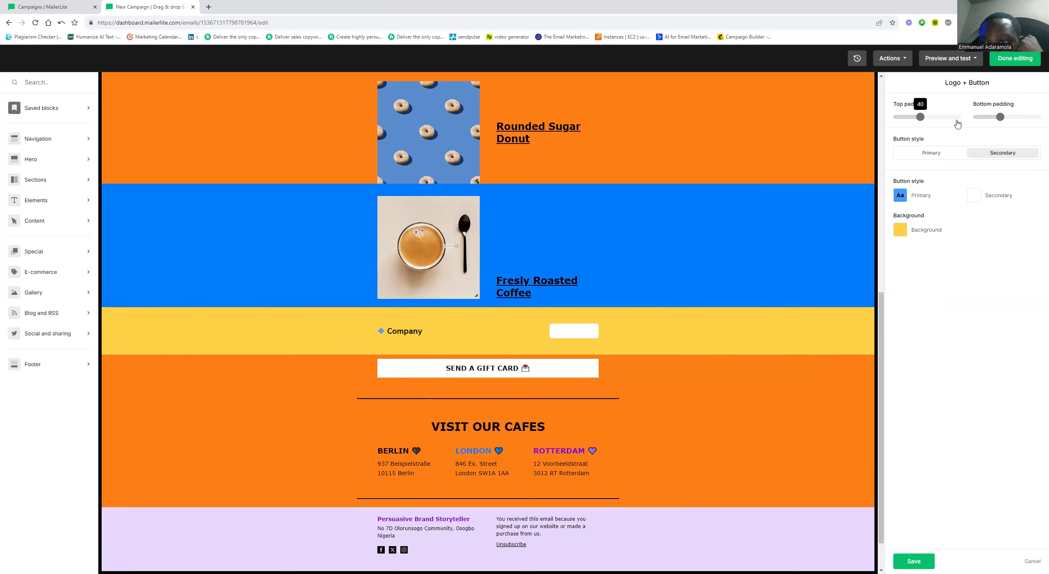
pyautogui.click(903, 194)
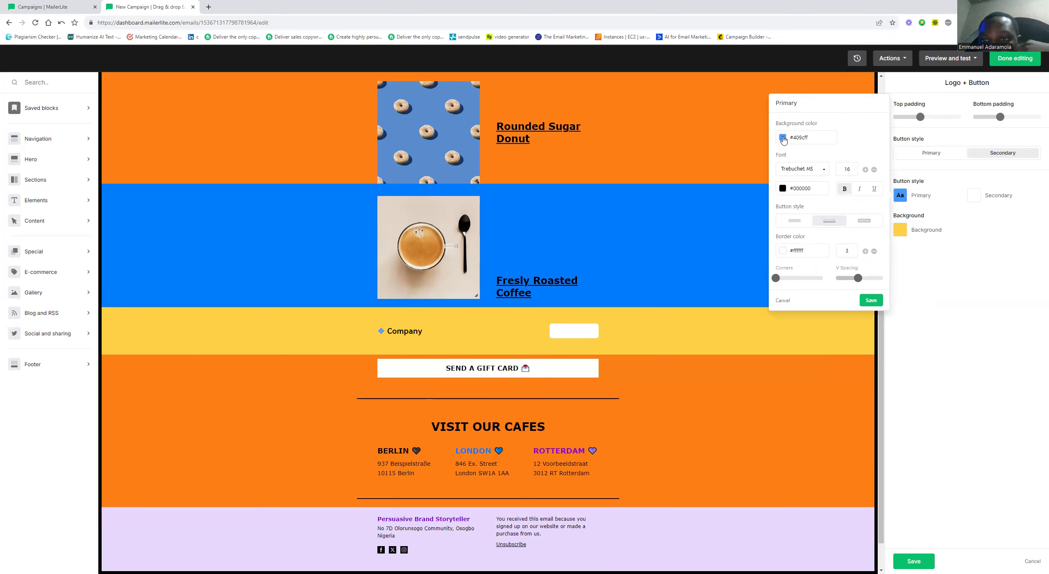
pyautogui.click(782, 139)
pyautogui.click(789, 166)
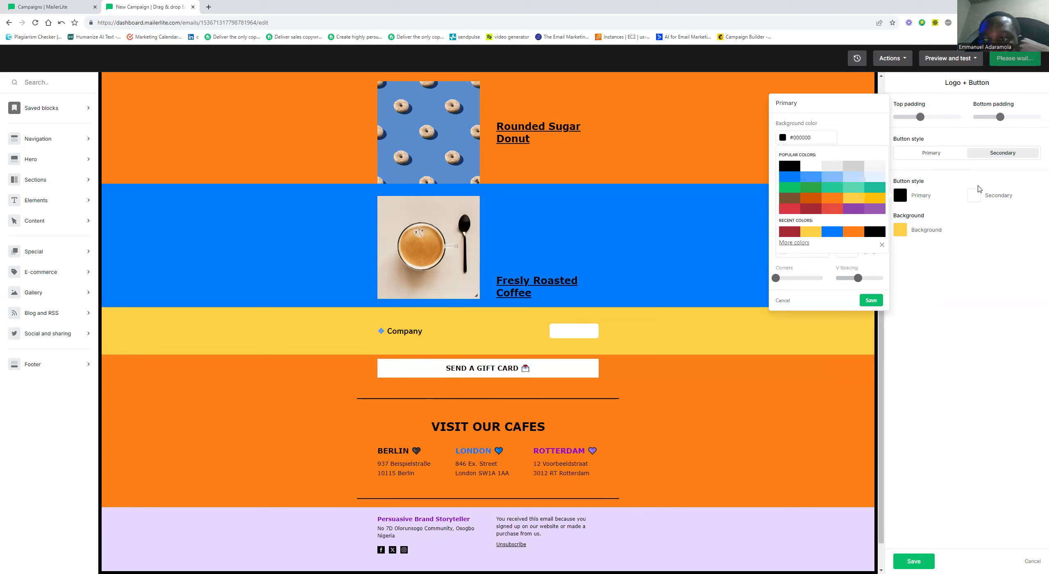
pyautogui.click(976, 192)
pyautogui.click(975, 195)
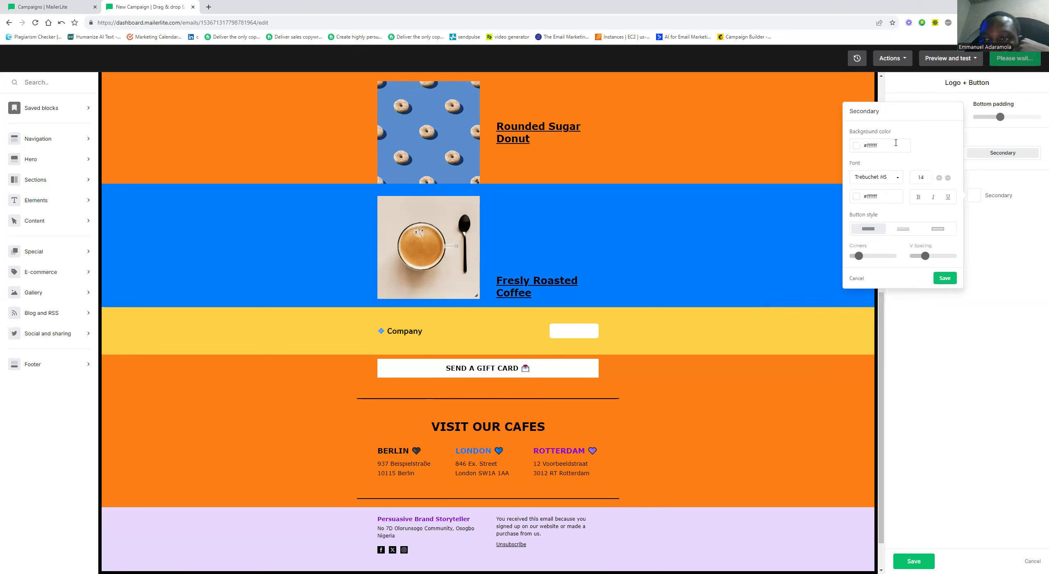
pyautogui.click(856, 146)
pyautogui.click(1037, 255)
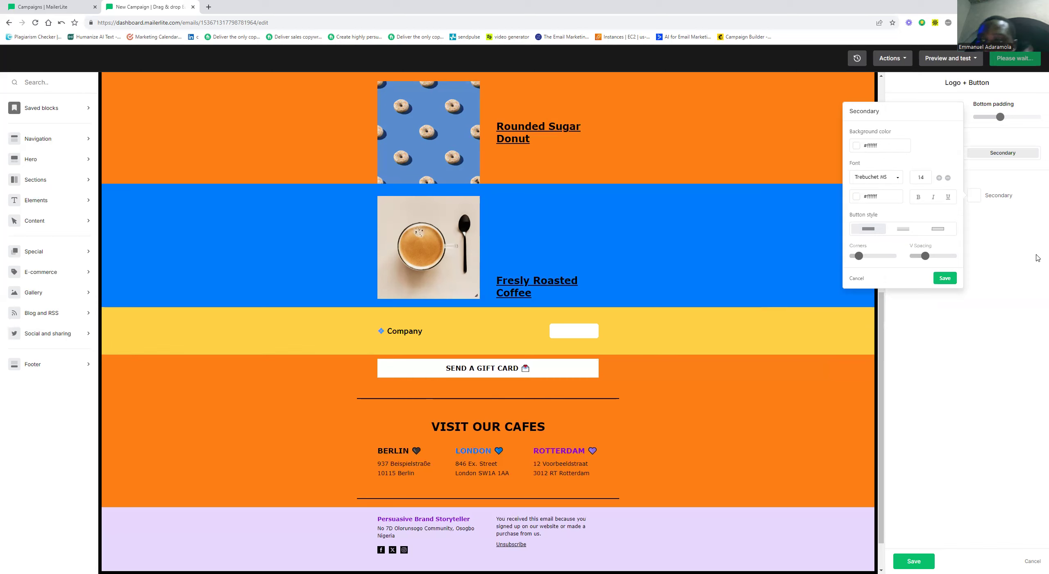
pyautogui.click(1037, 255)
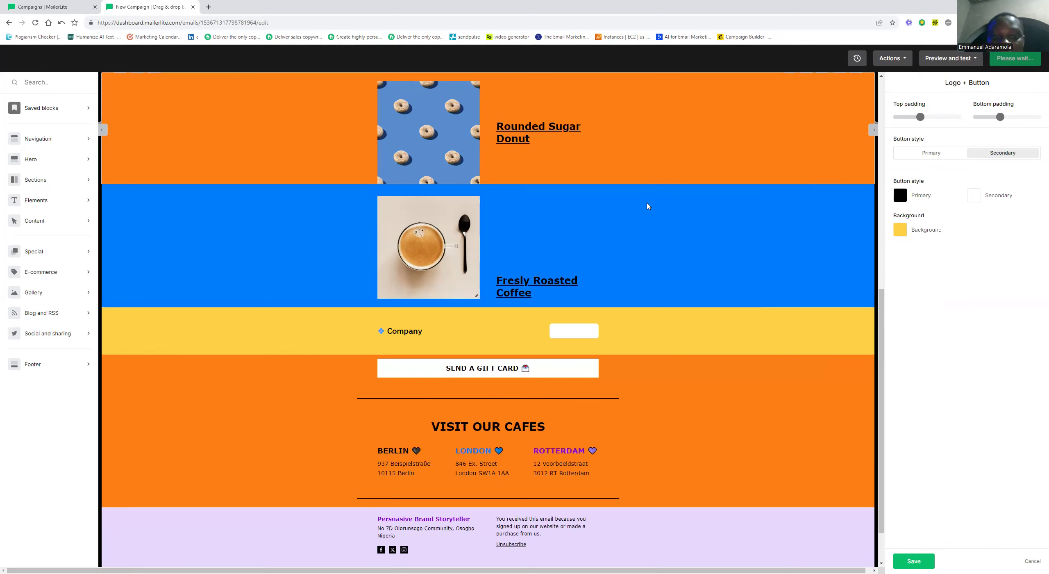
pyautogui.click(510, 422)
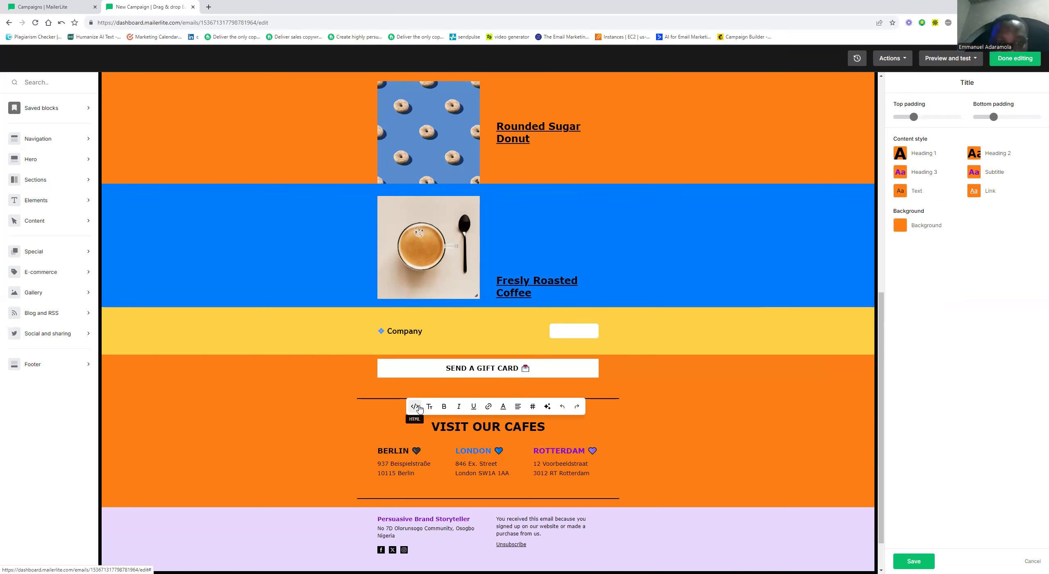
# Insert a message block above the SEND A GIFT CARD button and view its HTML.
pyautogui.scroll(-2, 419, 407)
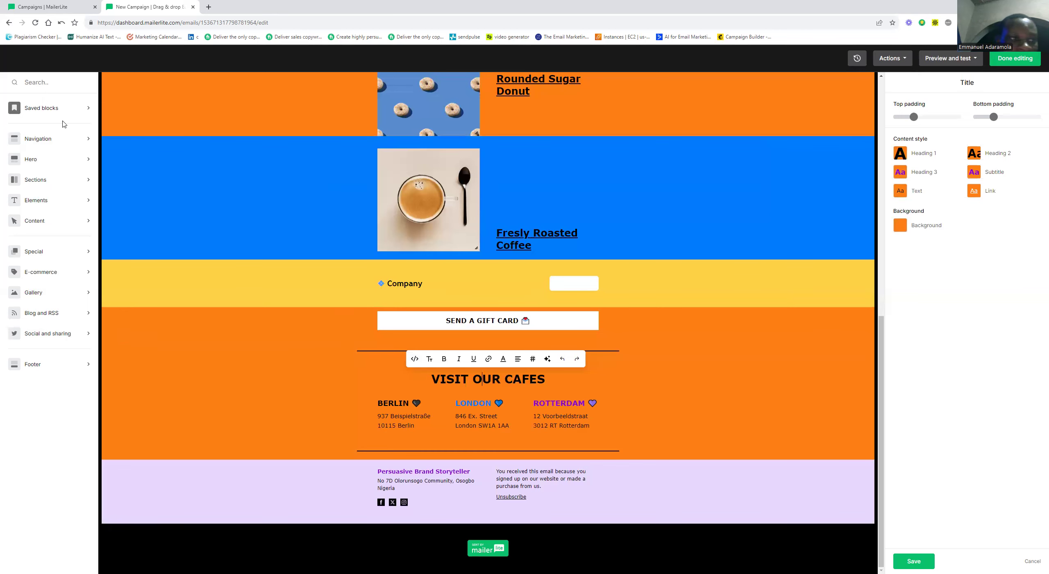
pyautogui.moveTo(79, 222)
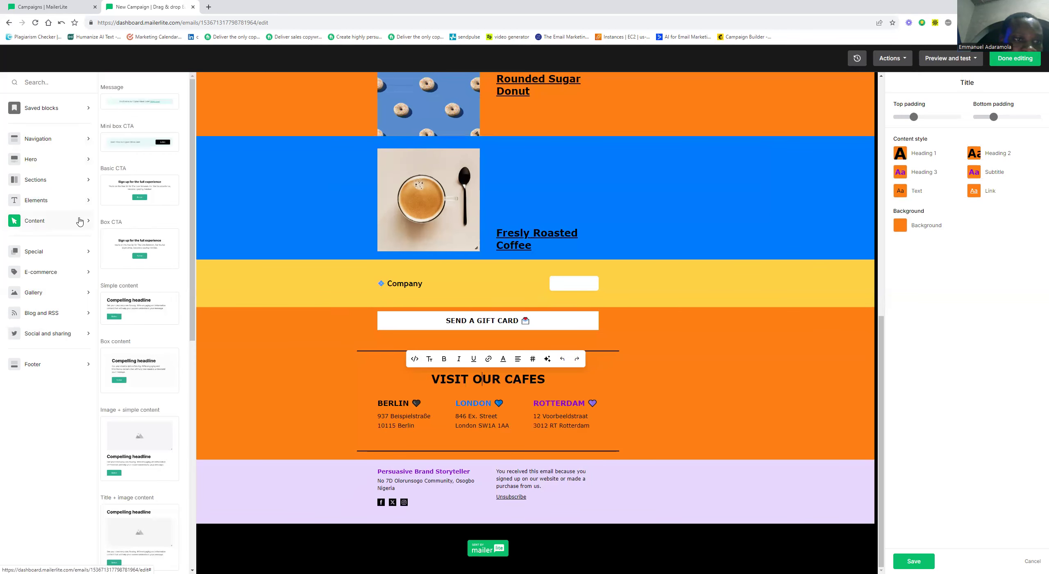
pyautogui.moveTo(82, 201)
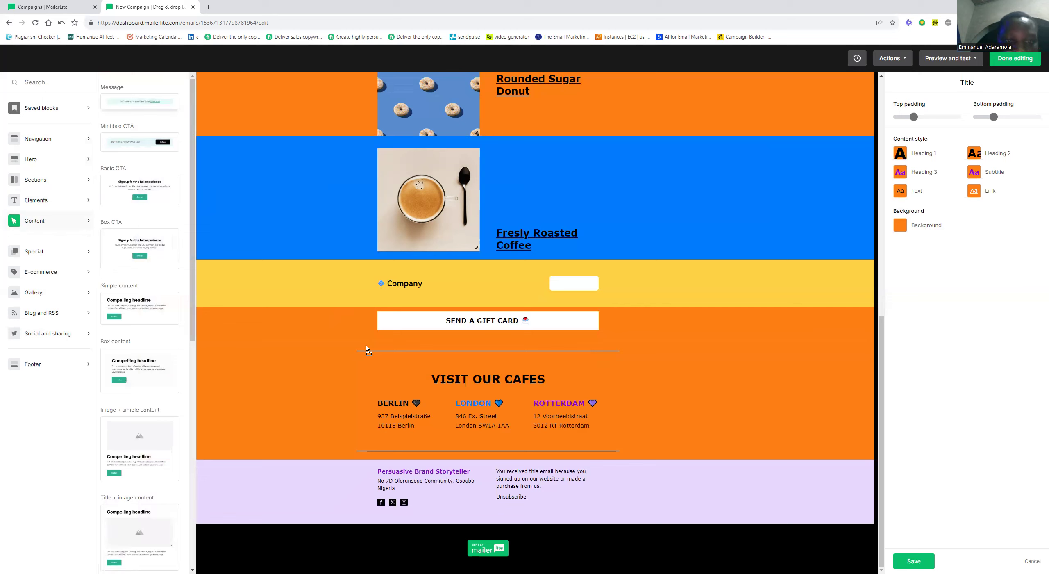
pyautogui.moveTo(496, 330); pyautogui.dragTo(496, 332)
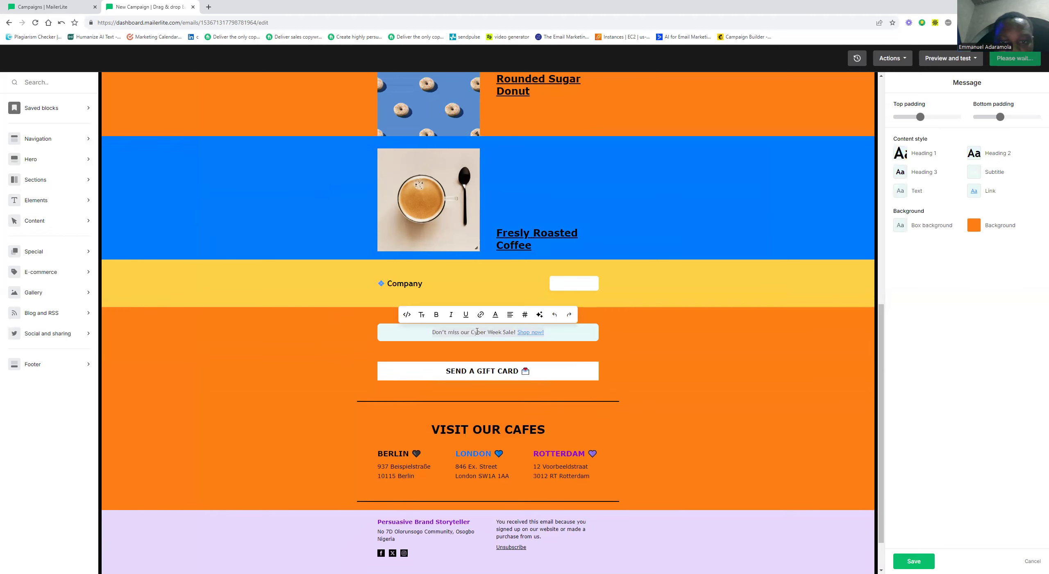
pyautogui.press('BackSpace')
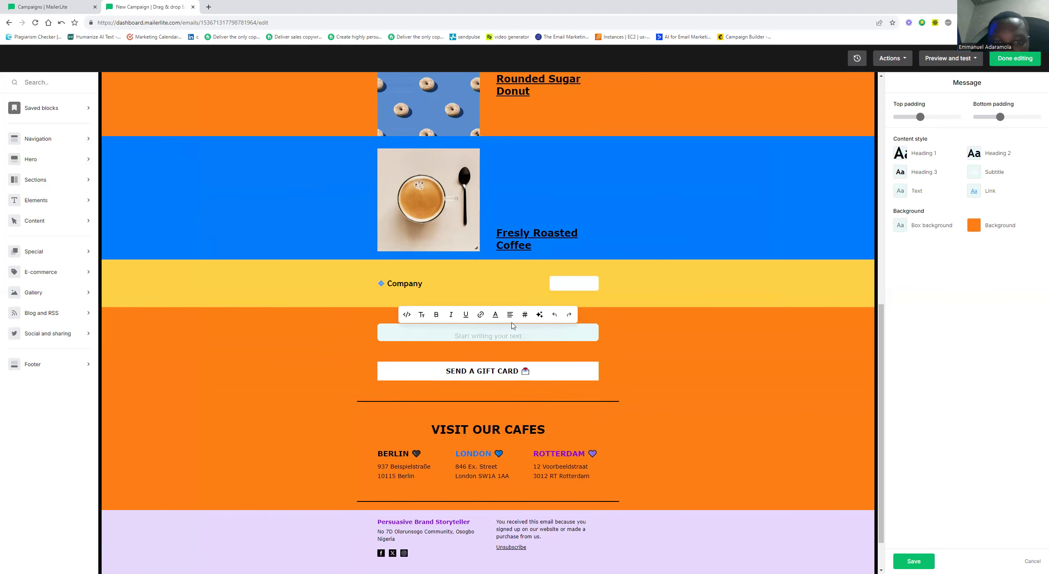
pyautogui.click(407, 314)
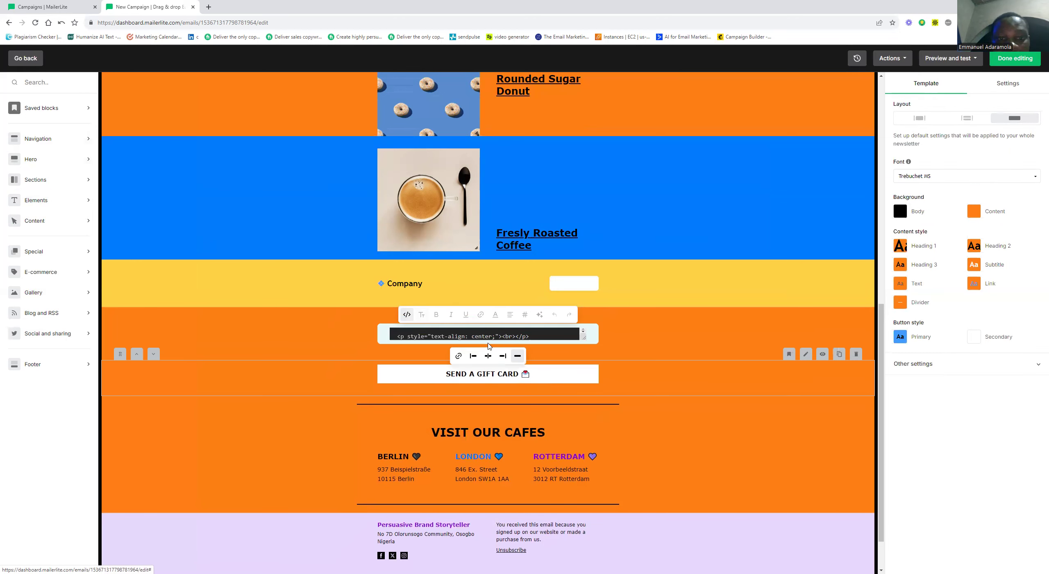
pyautogui.click(529, 334)
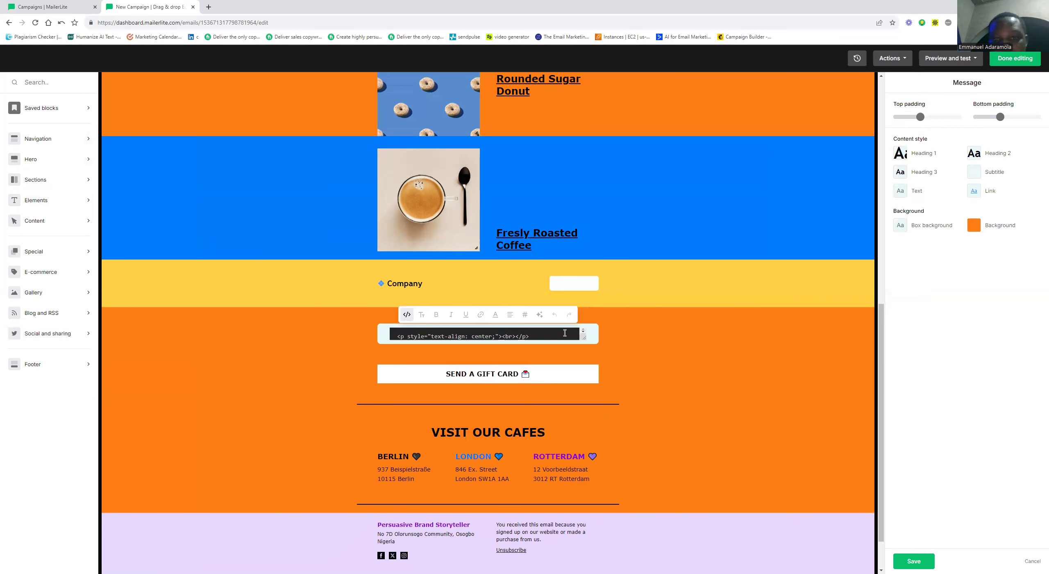
pyautogui.hotkey('ctrl', 'a')
pyautogui.click(585, 333)
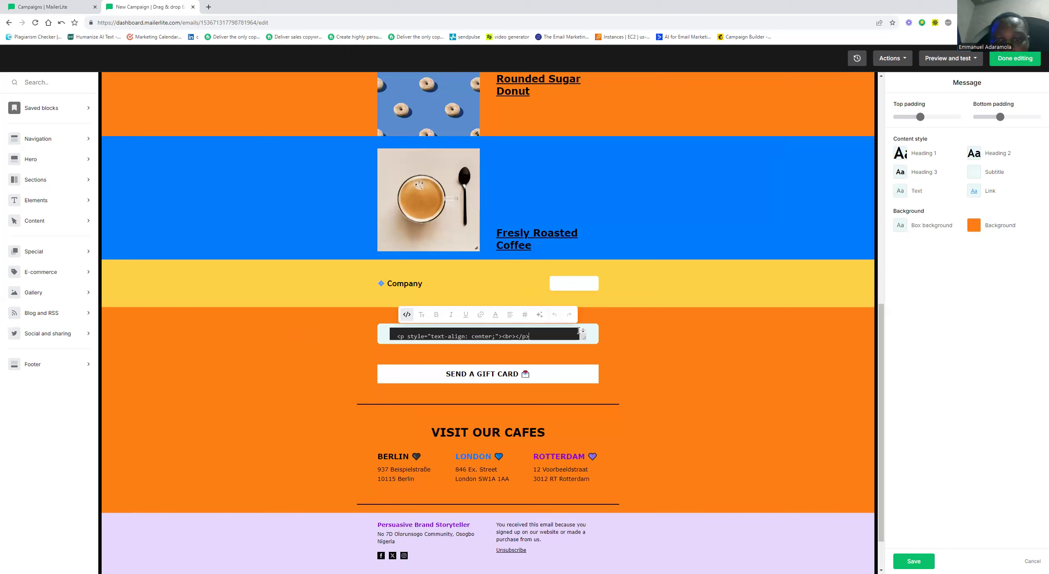
# Clear the message block's HTML and delete the message box.
pyautogui.click(734, 189)
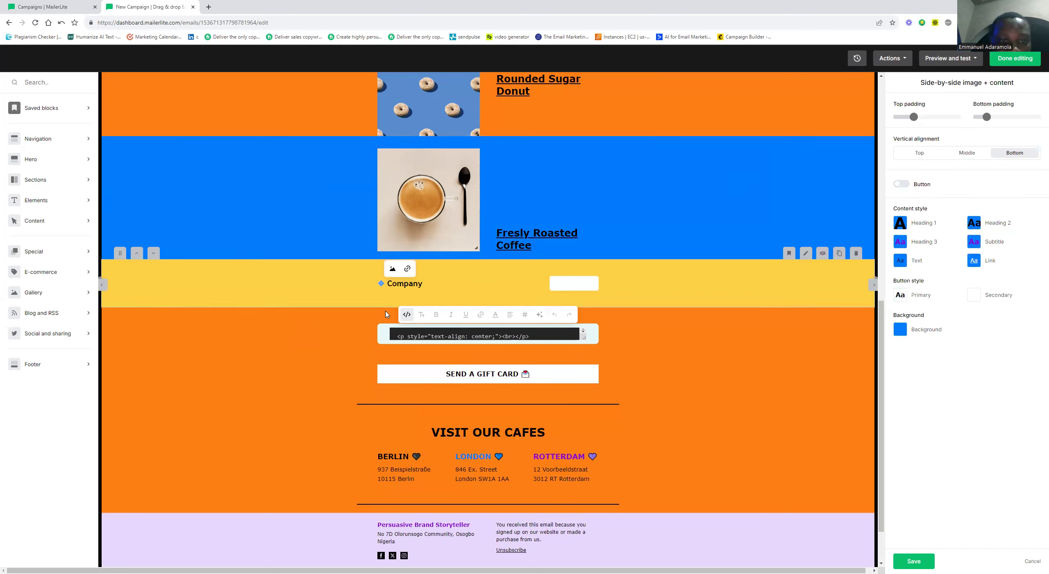
pyautogui.click(325, 343)
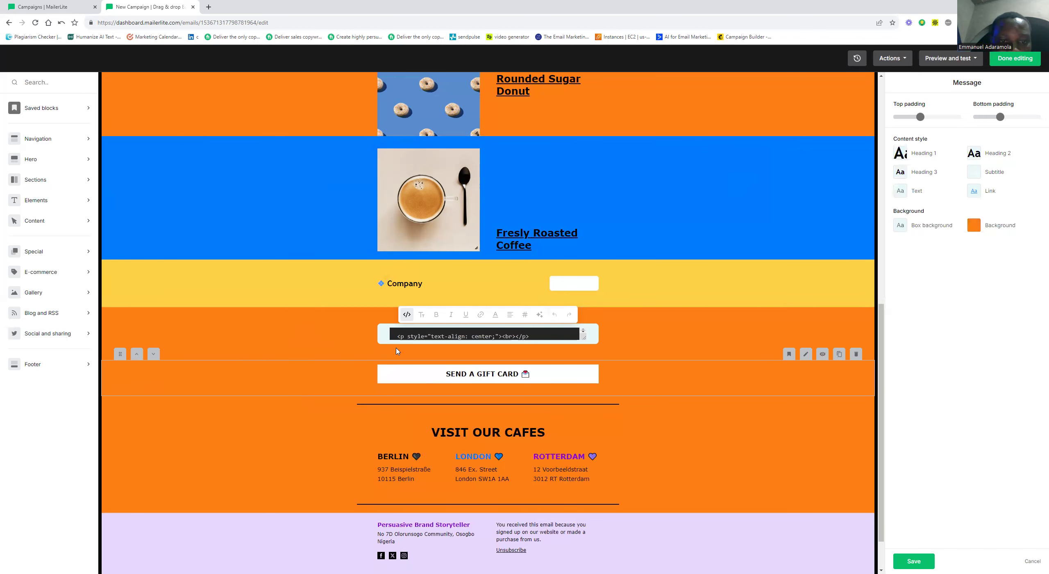
pyautogui.hotkey('ctrl', 'a')
pyautogui.press('BackSpace')
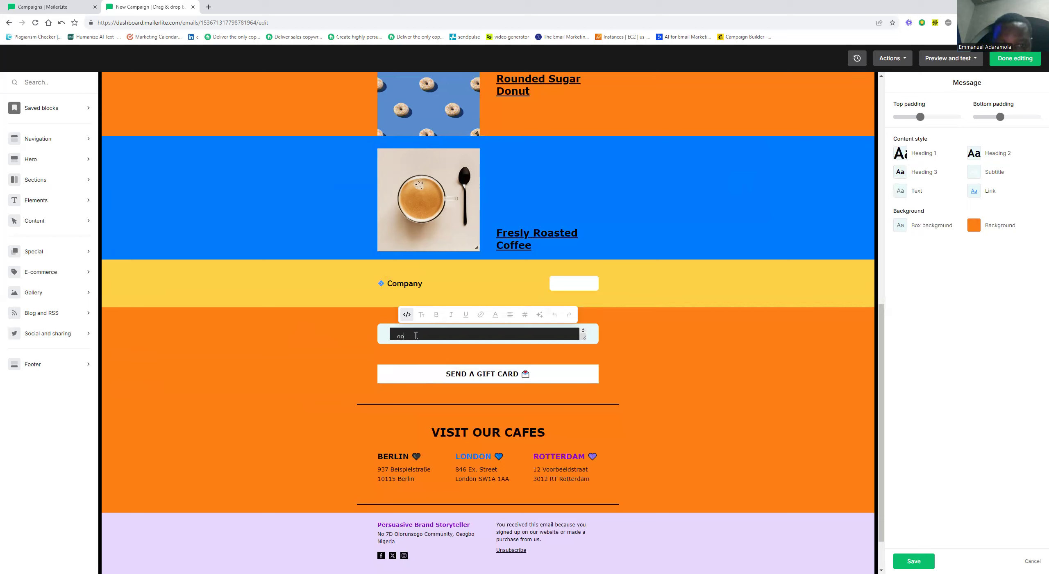
pyautogui.click(407, 315)
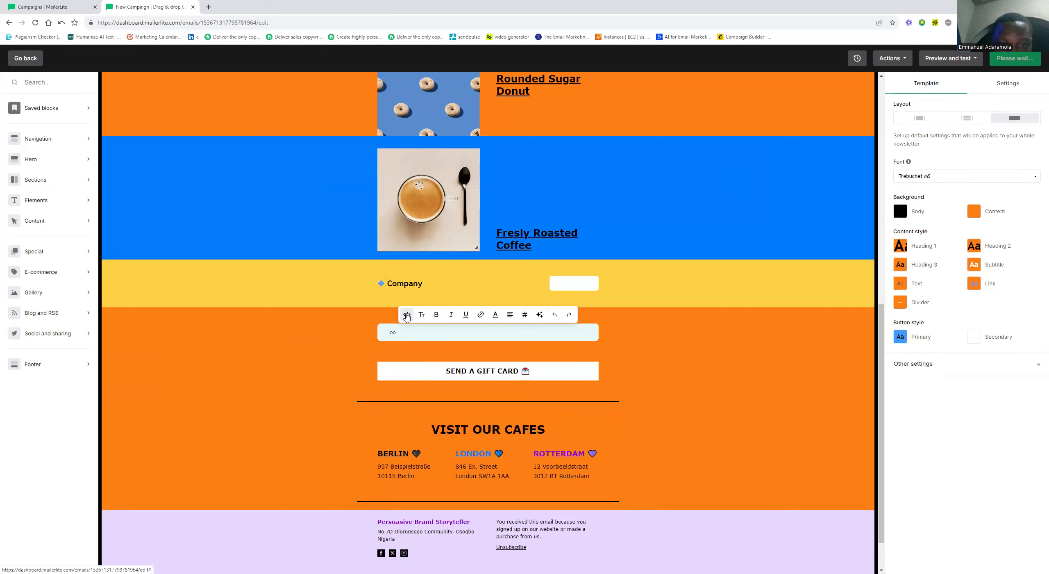
pyautogui.click(385, 328)
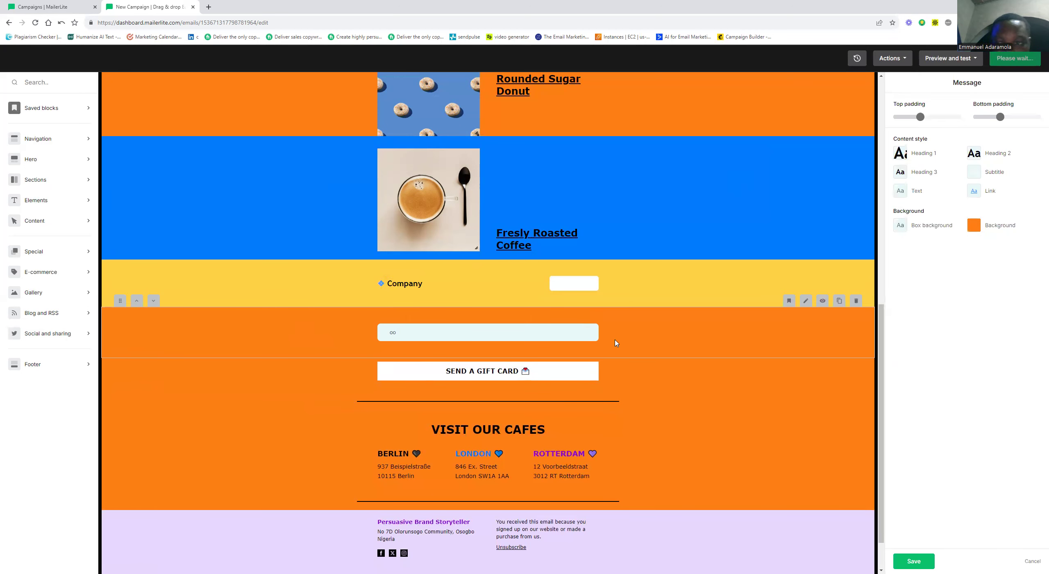
pyautogui.click(856, 301)
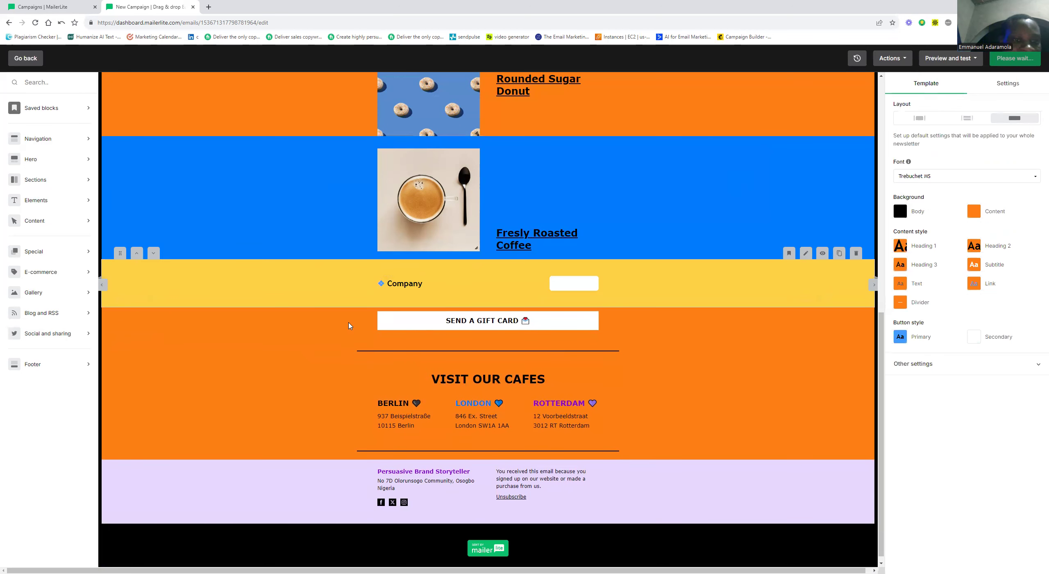
# Place a Quiz block above the cafe addresses and set its background to blue #007bff.
pyautogui.click(60, 253)
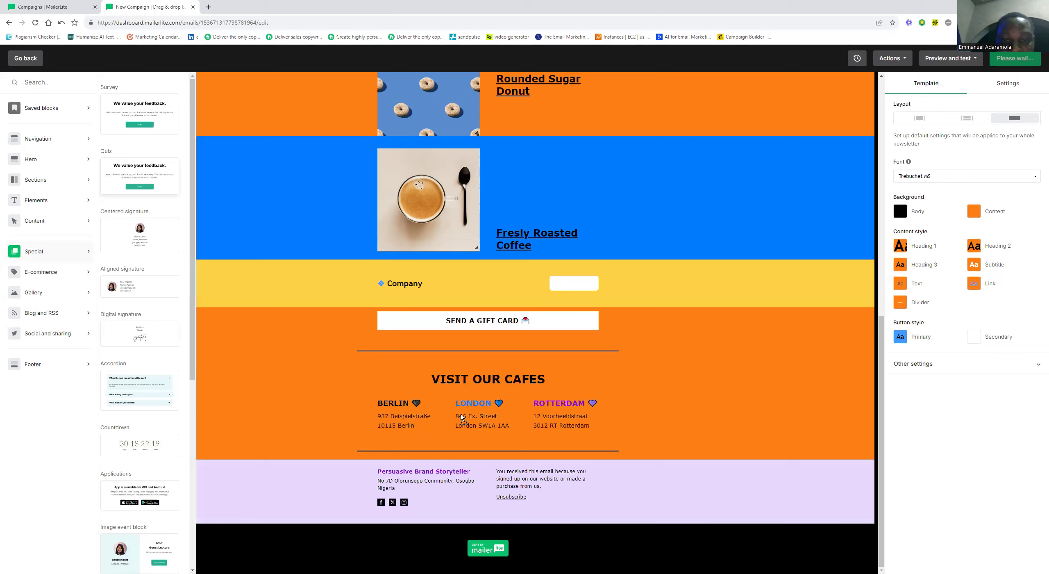
pyautogui.moveTo(545, 481); pyautogui.dragTo(478, 449)
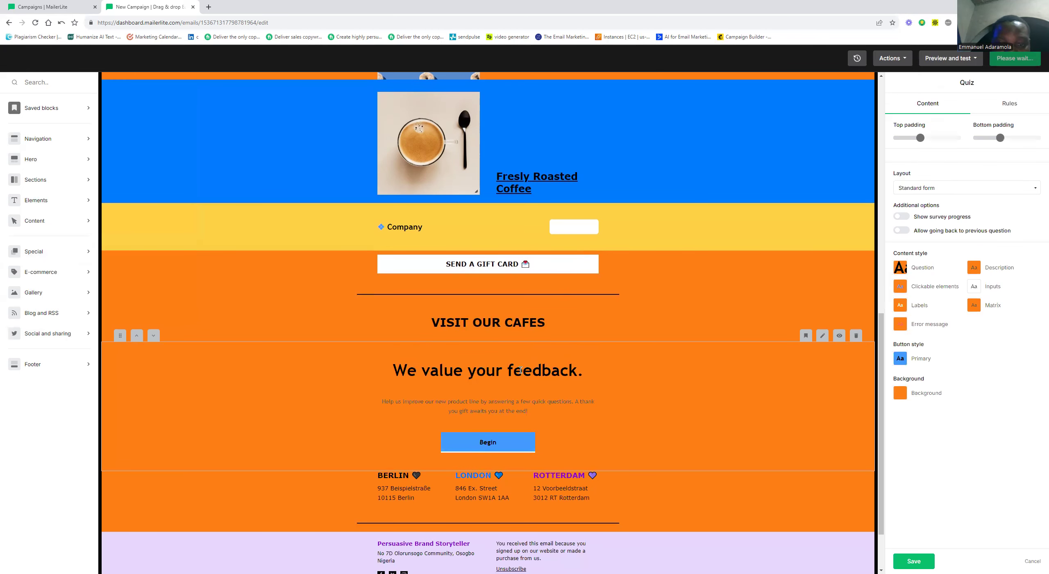
pyautogui.click(901, 398)
pyautogui.click(828, 404)
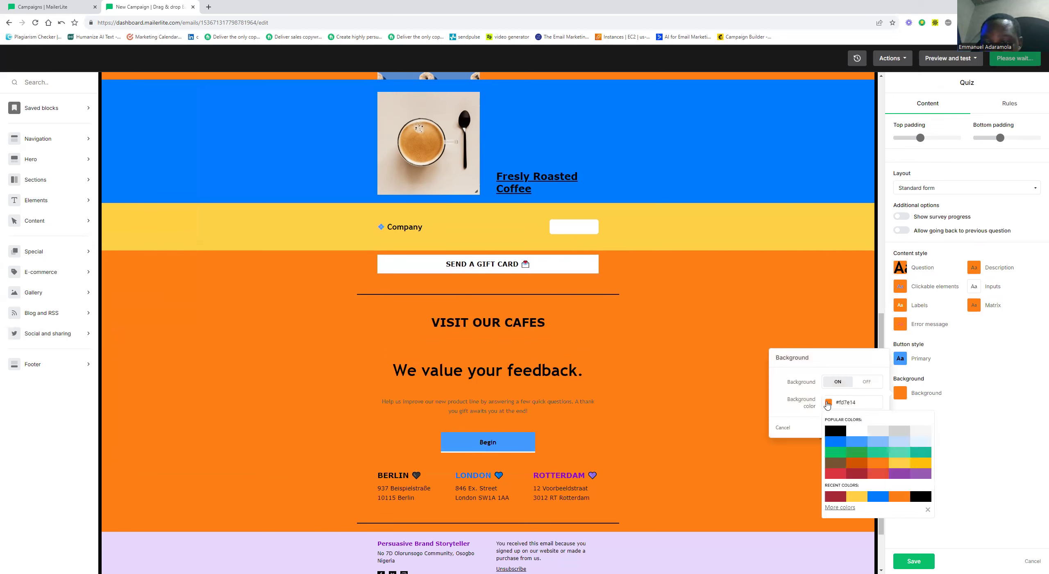
pyautogui.click(872, 382)
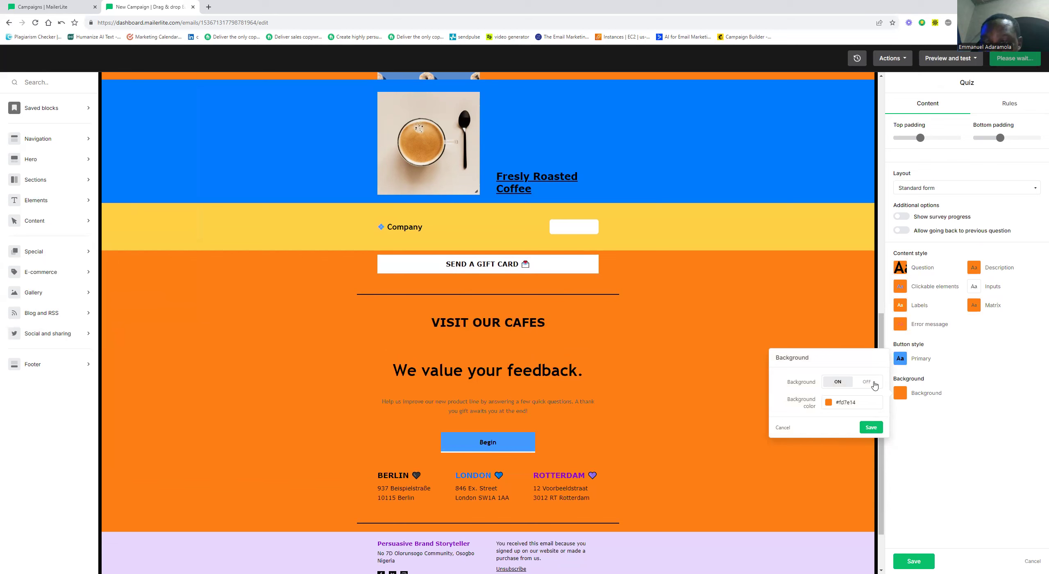
pyautogui.click(845, 384)
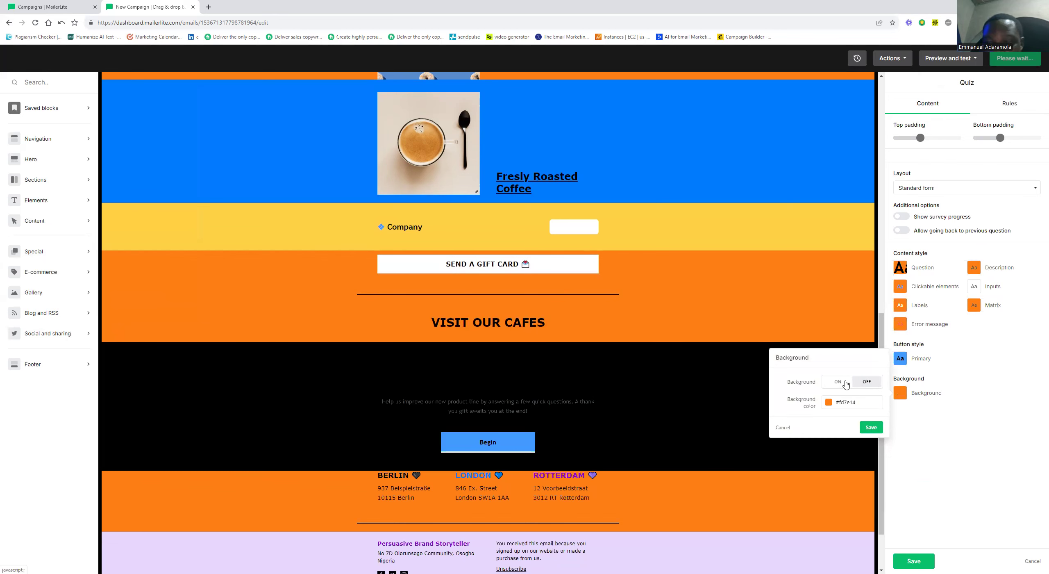
pyautogui.click(828, 403)
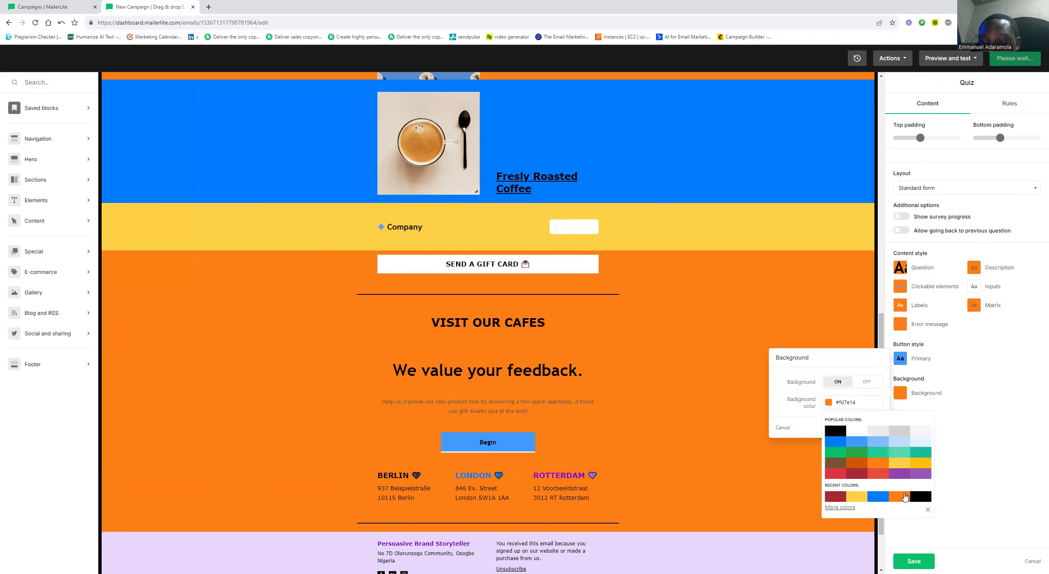
pyautogui.click(870, 501)
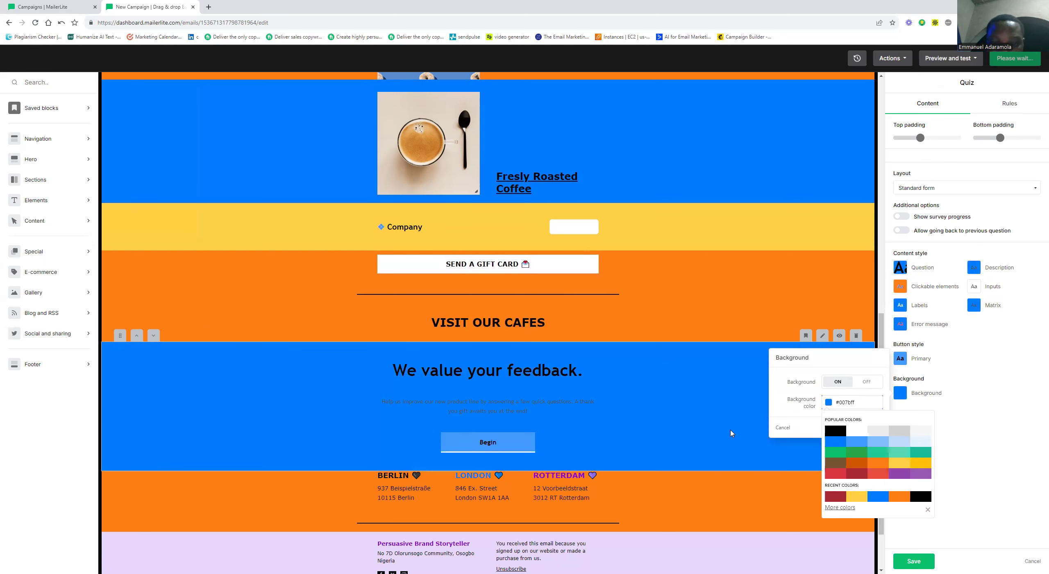
# Select the quiz's description and 'We value your feedback' heading text without changing it.
pyautogui.tripleClick(535, 399)
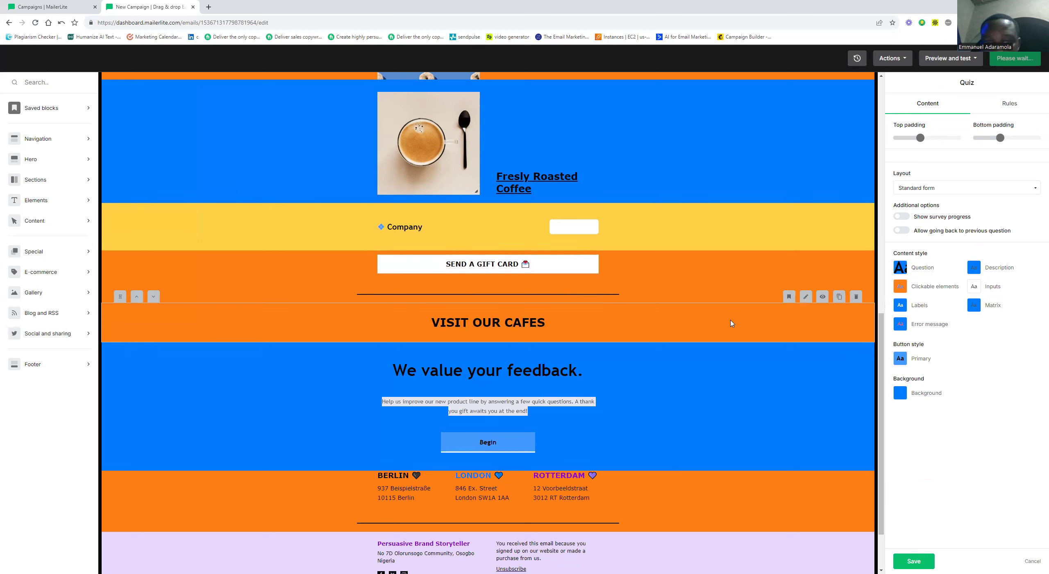
pyautogui.click(522, 398)
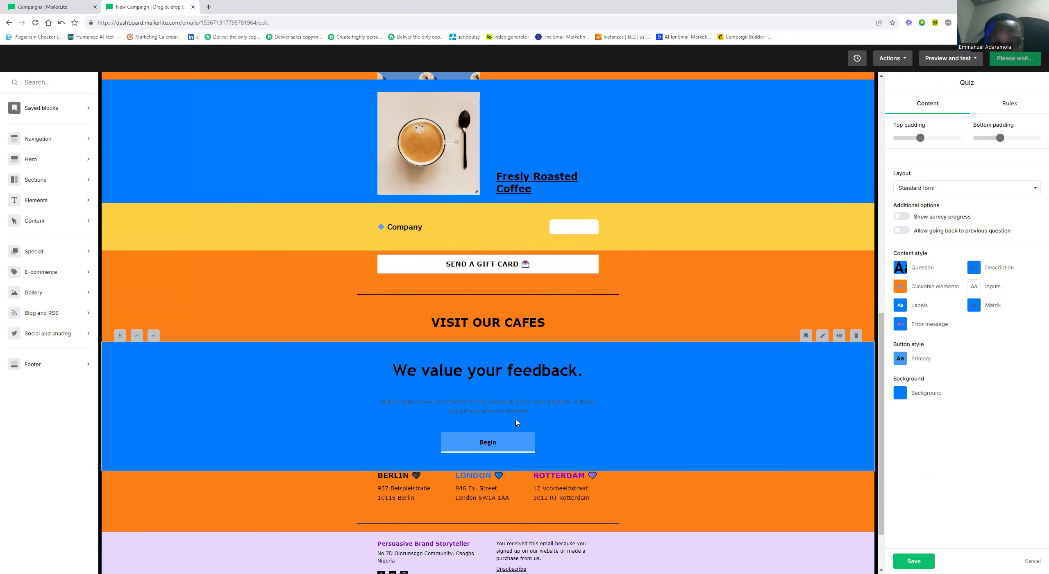
pyautogui.hotkey('ctrl', 'a')
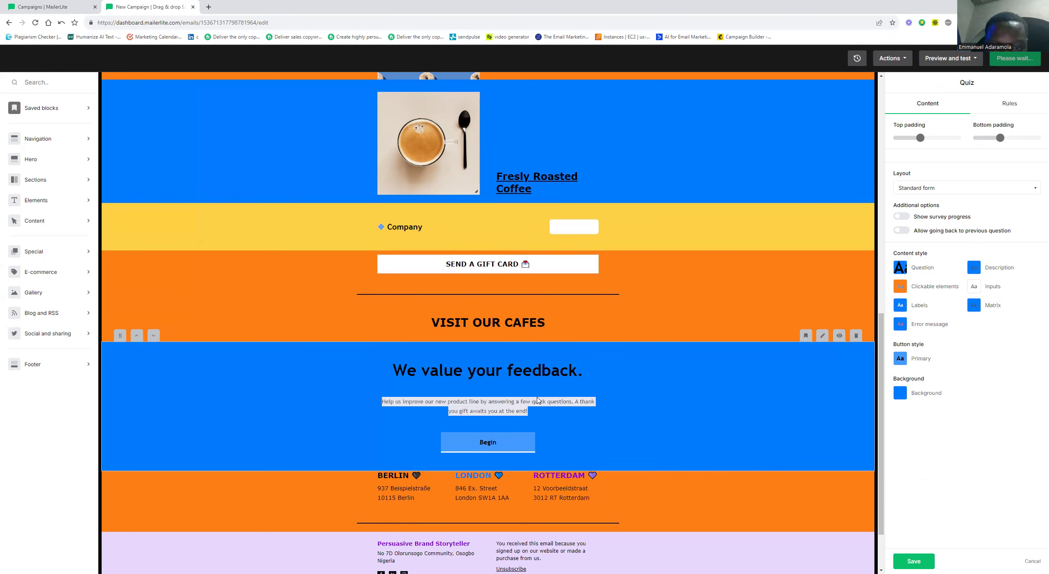
pyautogui.click(481, 363)
pyautogui.tripleClick(480, 363)
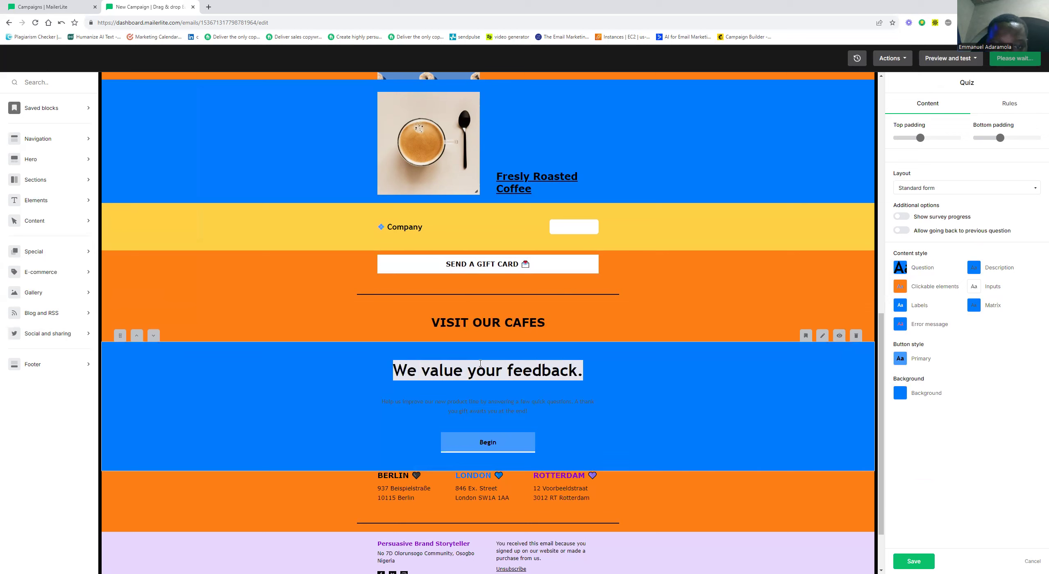
pyautogui.click(482, 369)
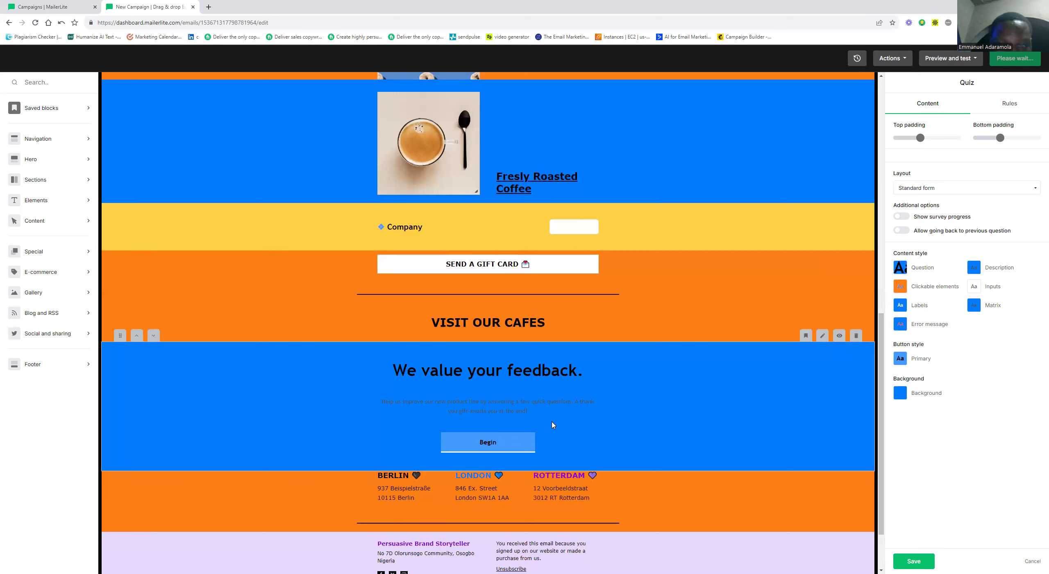
# Try the quiz's progress, go-back, layout and question style options, keeping the Standard defaults.
pyautogui.click(901, 218)
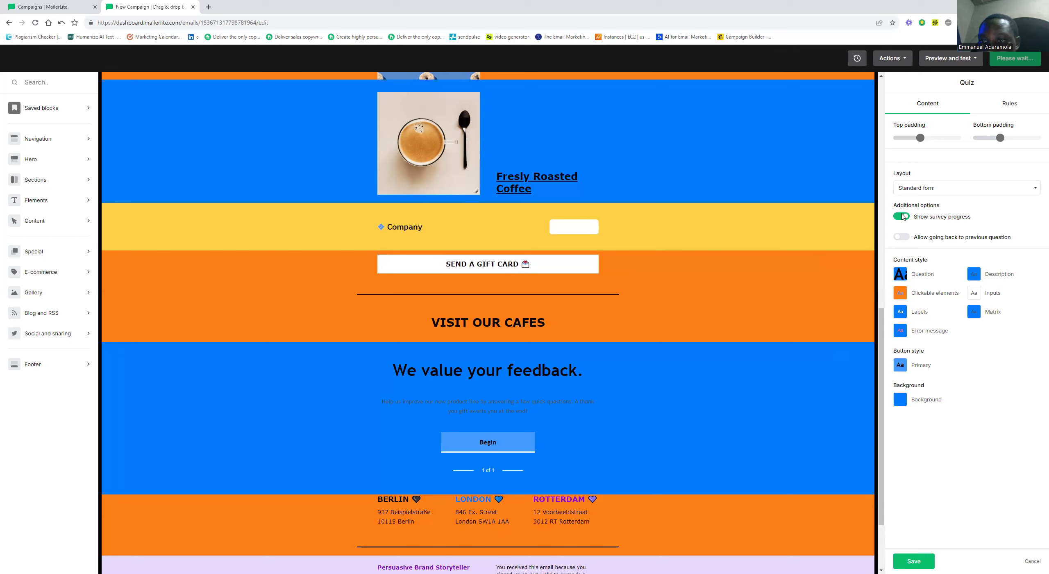
pyautogui.click(903, 218)
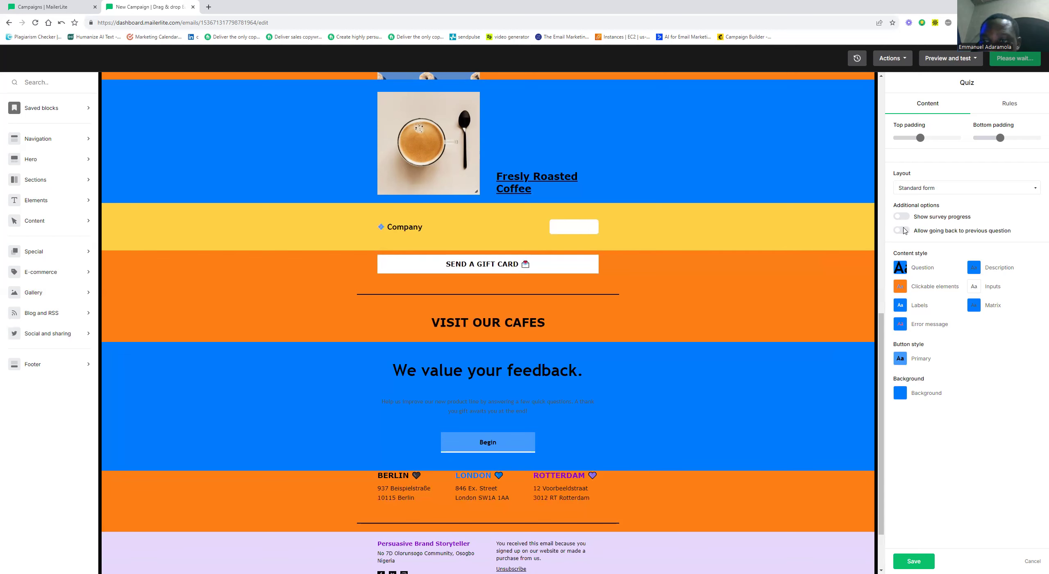
pyautogui.click(903, 231)
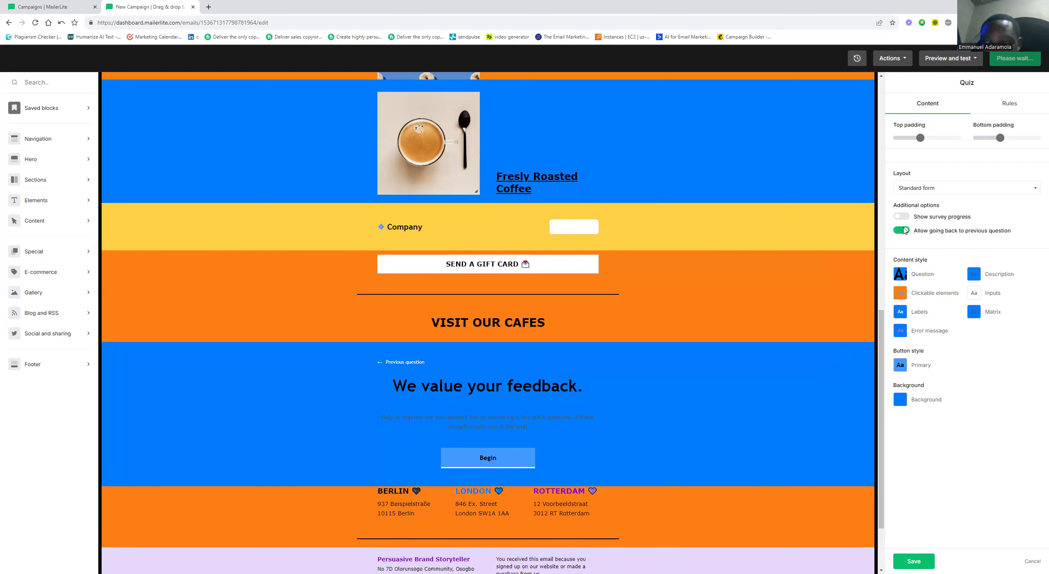
pyautogui.click(902, 230)
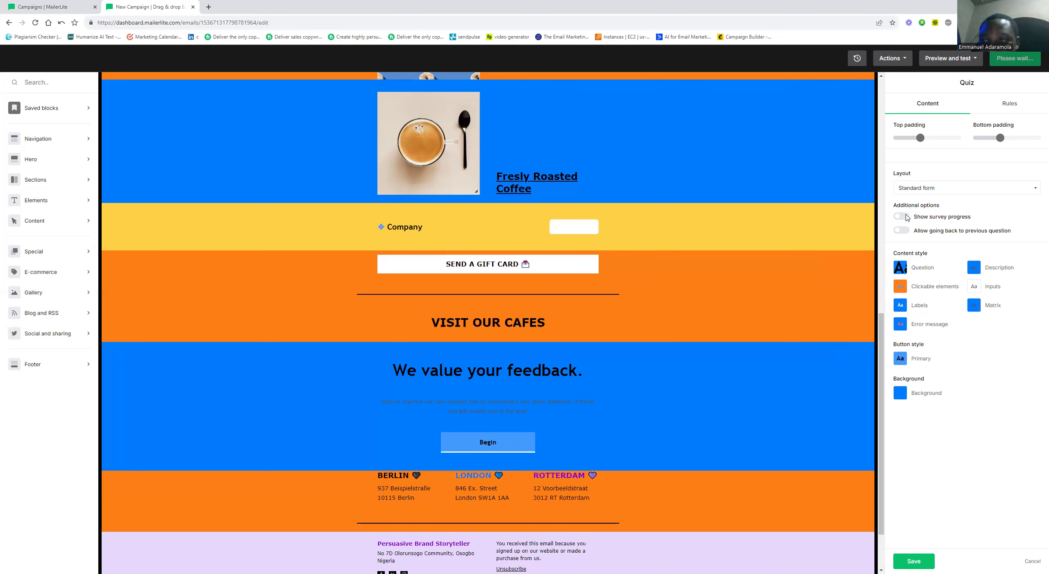
pyautogui.click(903, 216)
pyautogui.click(904, 217)
pyautogui.click(961, 189)
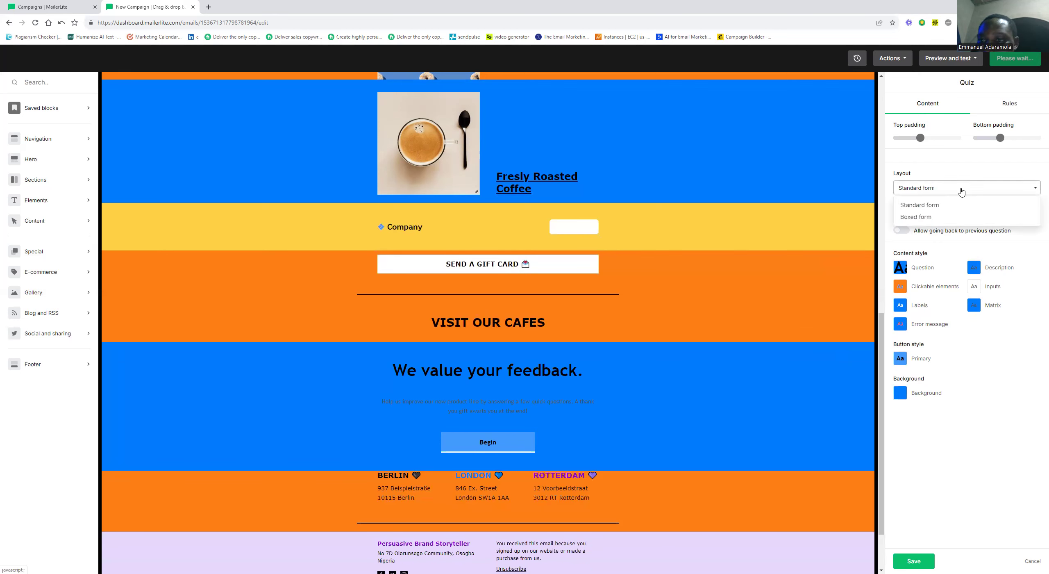
pyautogui.click(963, 152)
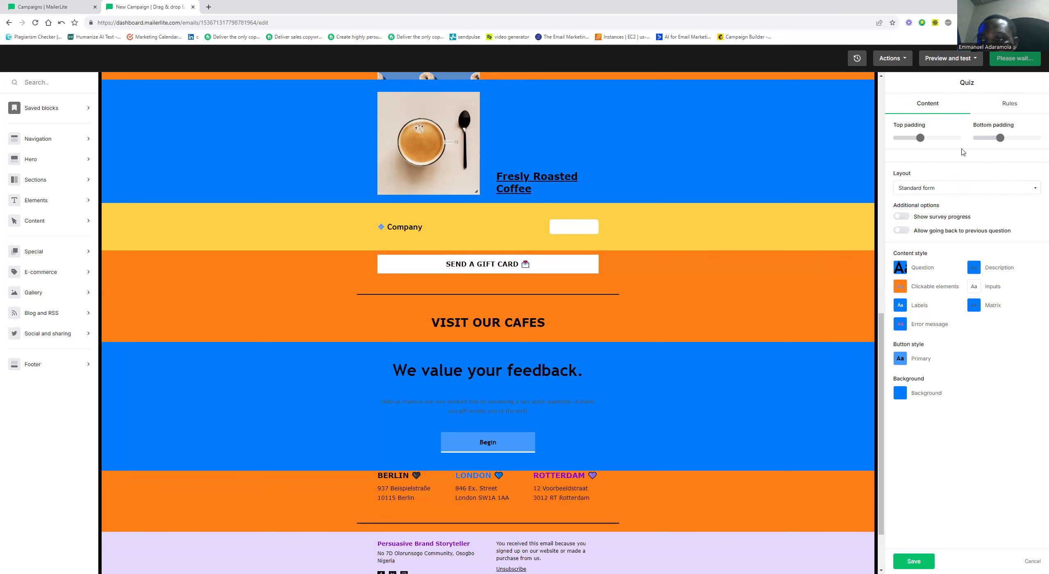
pyautogui.click(1004, 109)
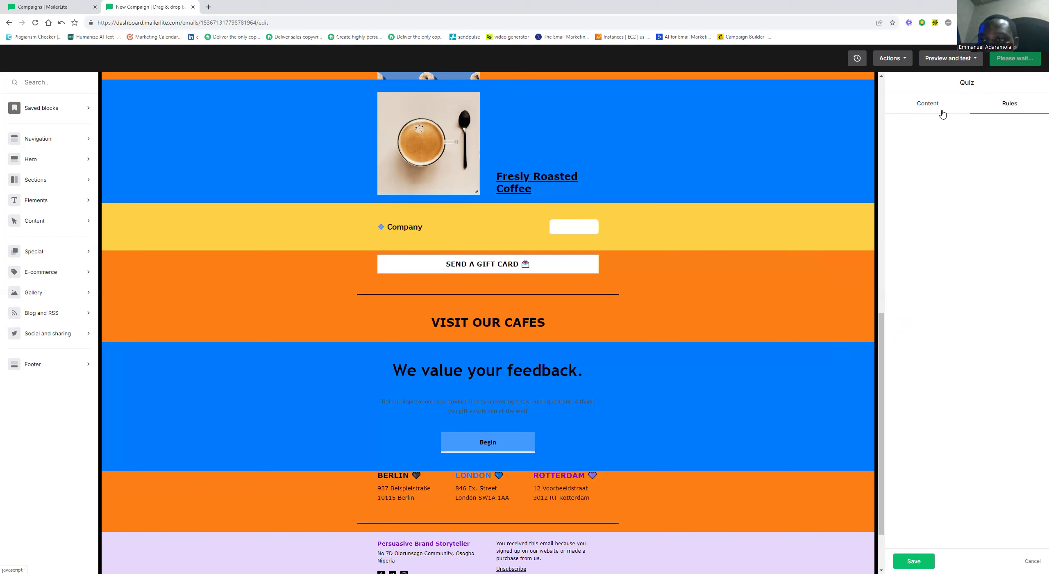
pyautogui.click(930, 107)
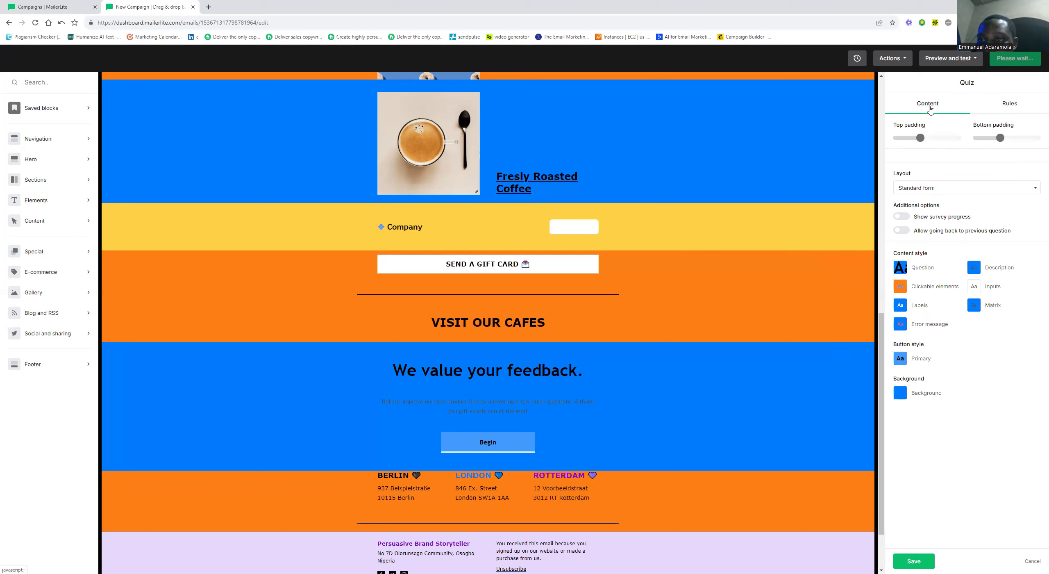
pyautogui.click(900, 269)
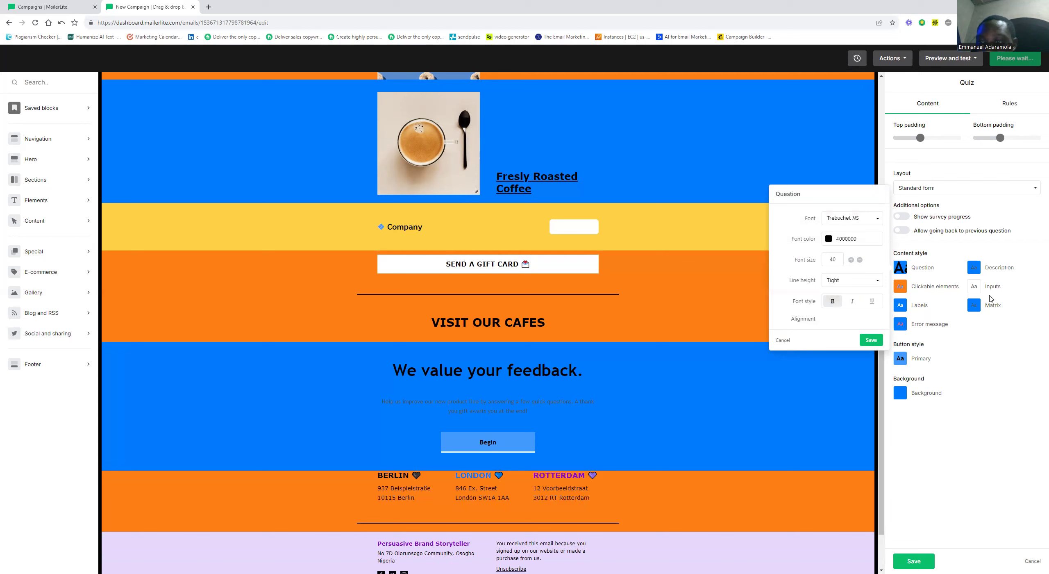
pyautogui.click(966, 342)
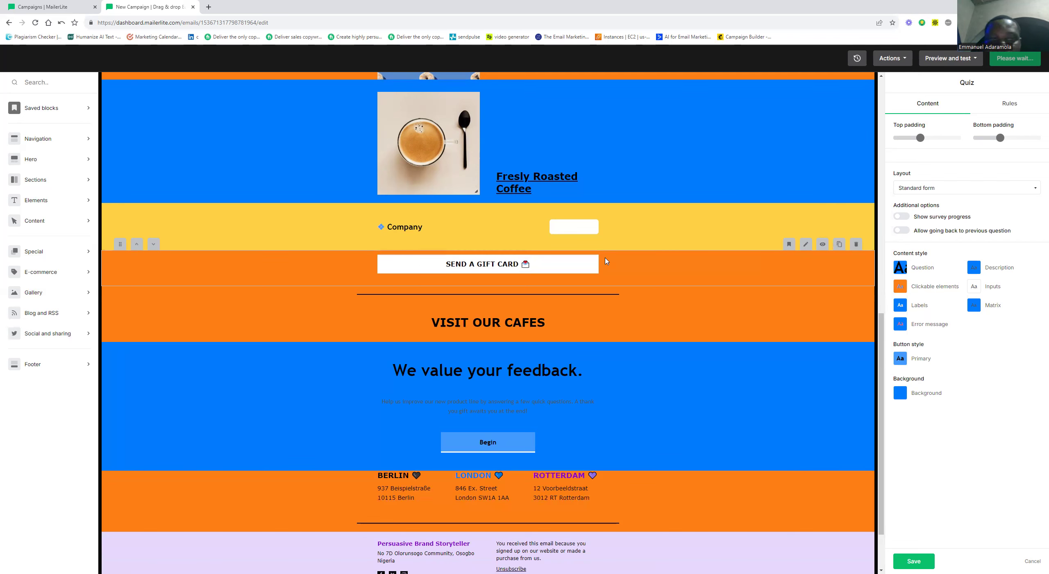
# Drag the 2 products e-commerce block below the hero's Valentine's text and select it.
pyautogui.scroll(-2, 490, 280)
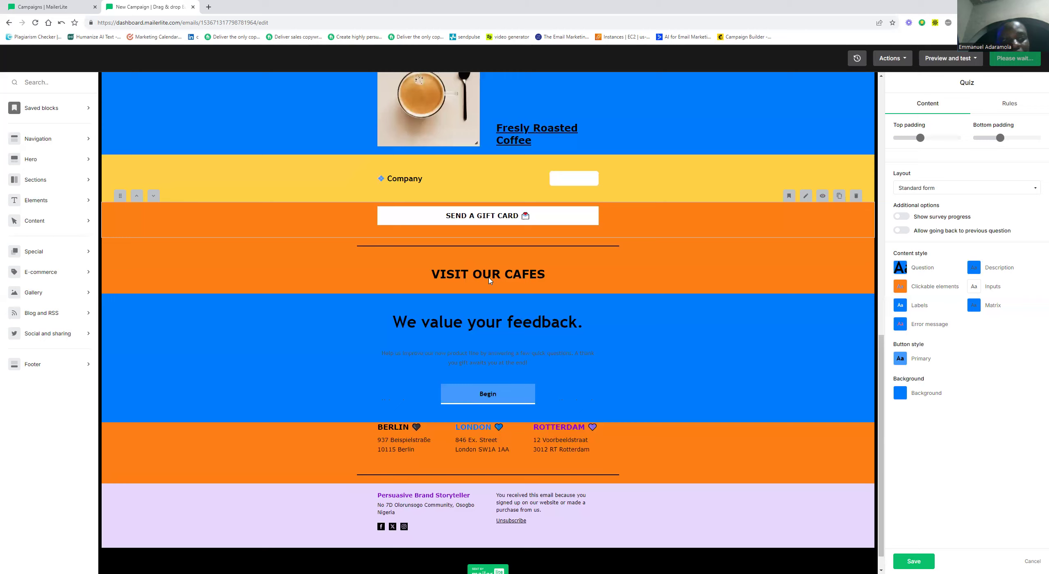
pyautogui.scroll(15, 490, 280)
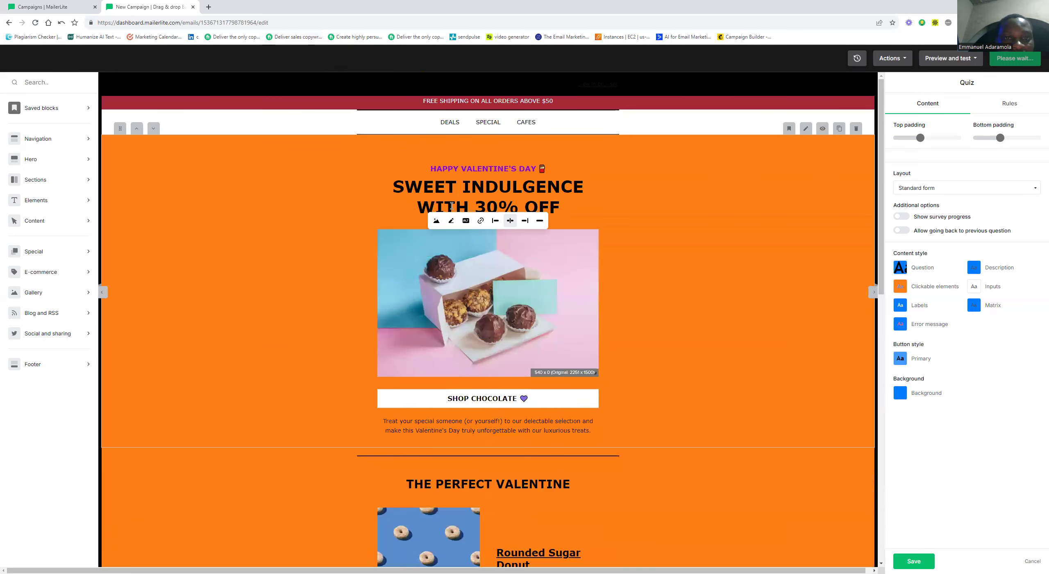
pyautogui.click(63, 203)
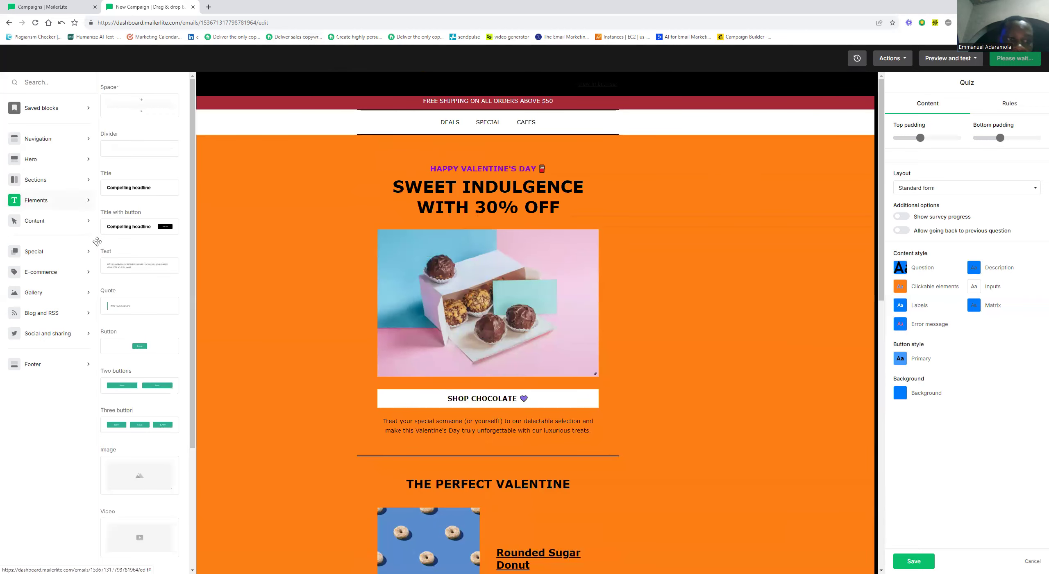
pyautogui.click(67, 271)
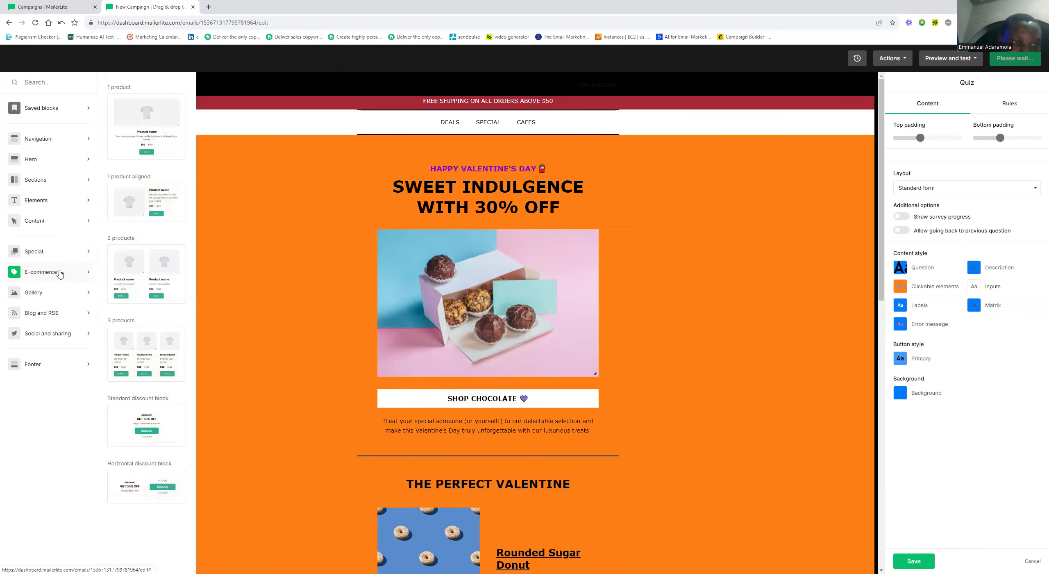
pyautogui.click(37, 251)
pyautogui.click(65, 275)
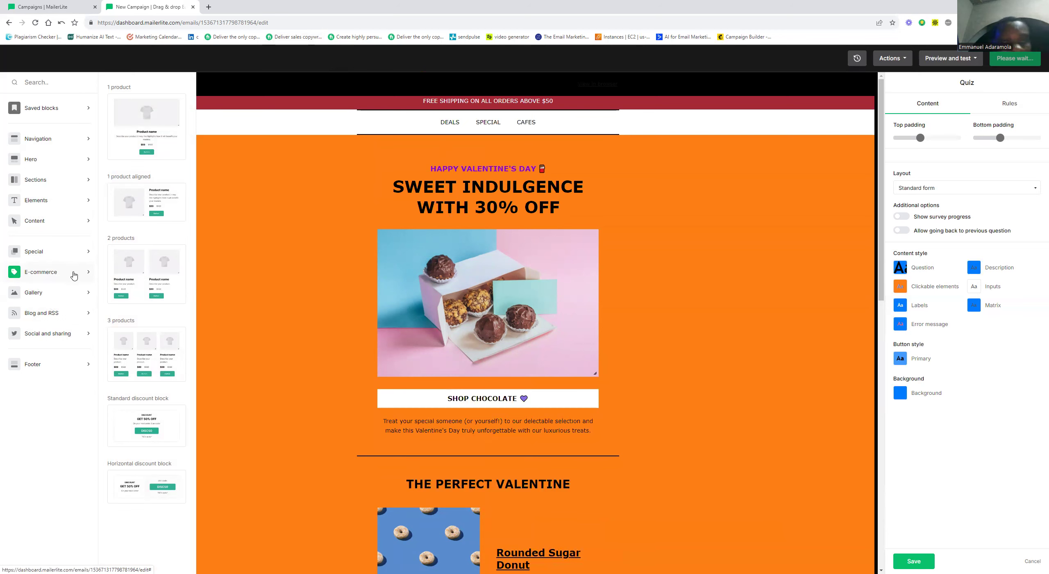
pyautogui.moveTo(115, 280); pyautogui.dragTo(187, 282)
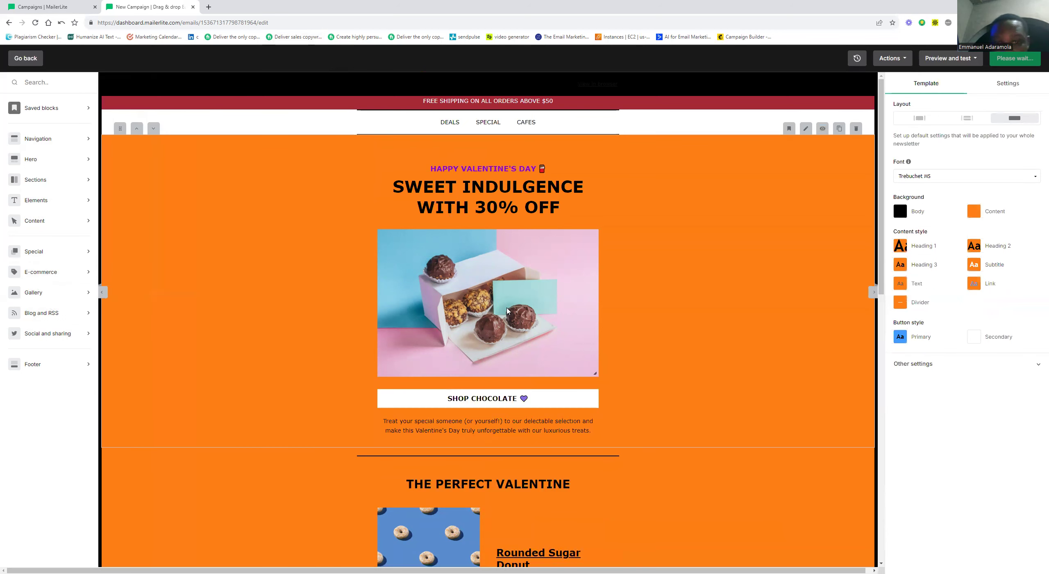
pyautogui.moveTo(58, 274)
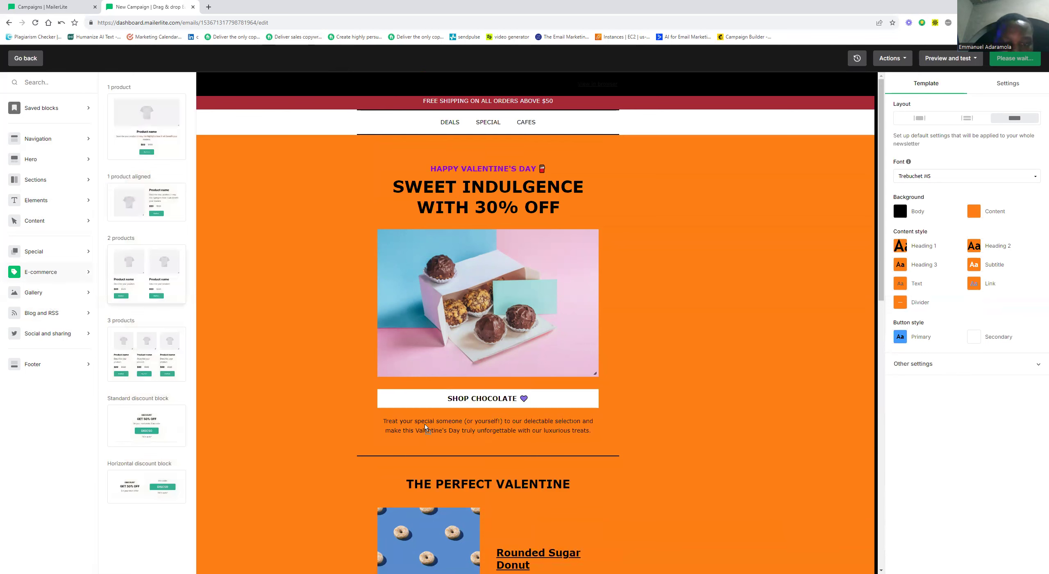
pyautogui.scroll(-4, 520, 506)
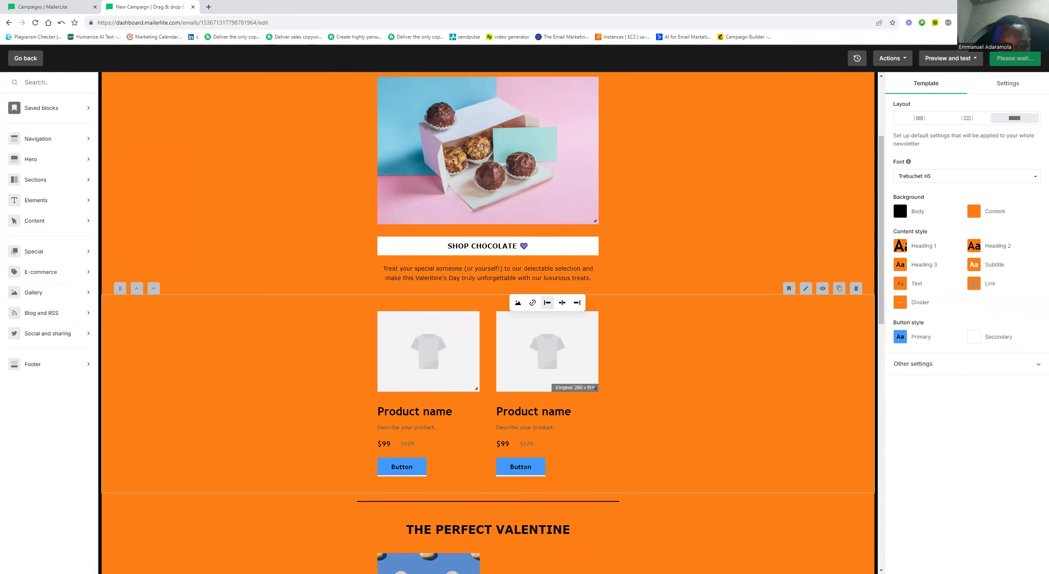
pyautogui.click(429, 388)
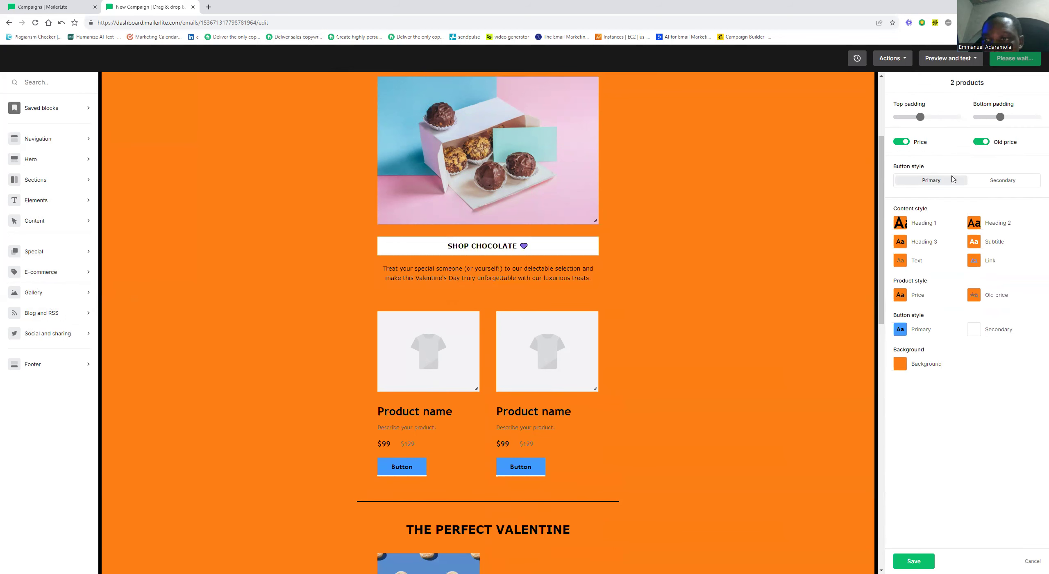
# Drag an Instagram post block above the two-product block, then reselect the products block.
pyautogui.click(34, 335)
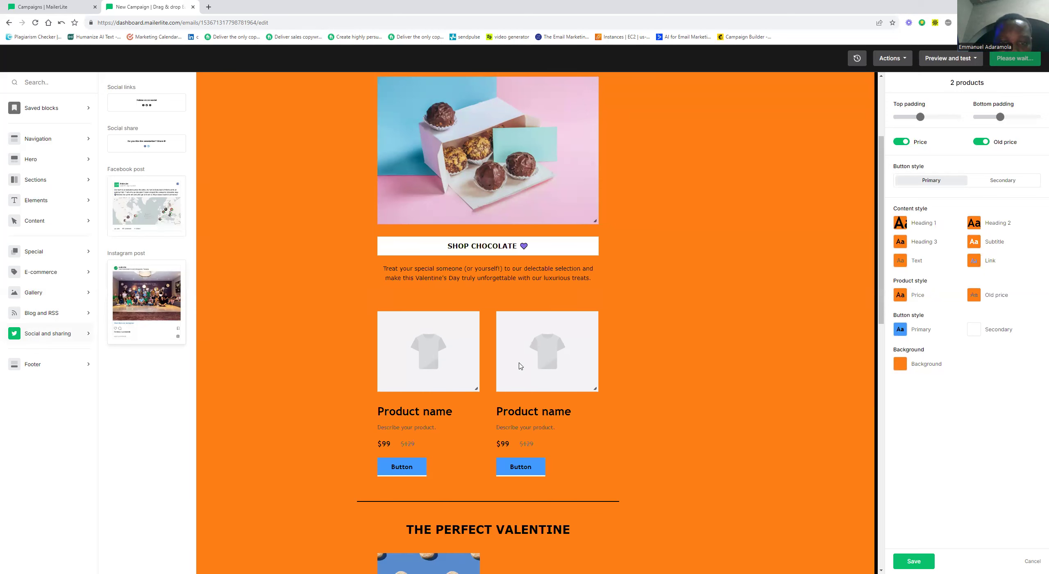
pyautogui.moveTo(448, 344); pyautogui.dragTo(446, 344)
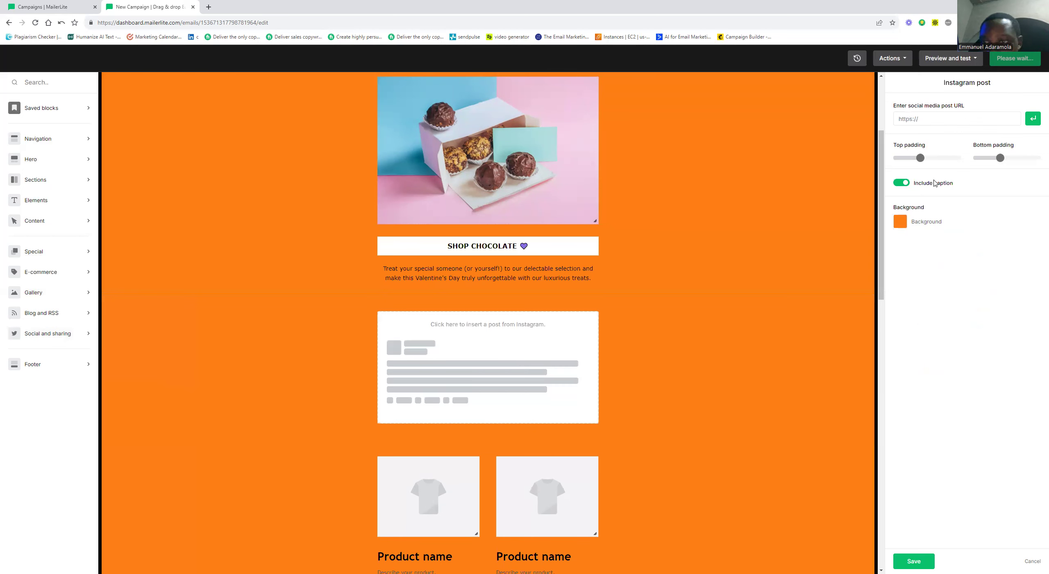
pyautogui.click(949, 119)
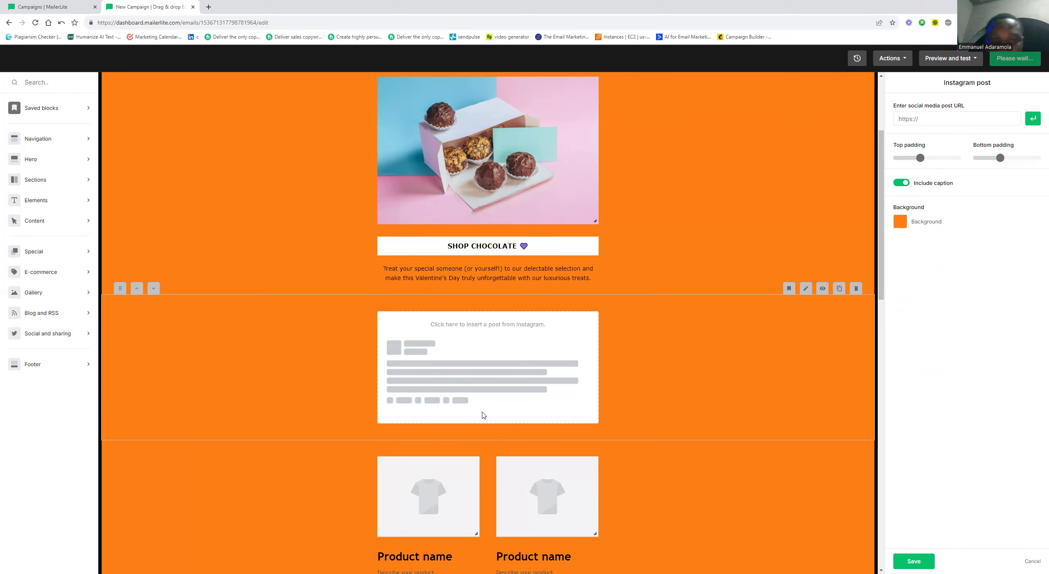
pyautogui.click(462, 487)
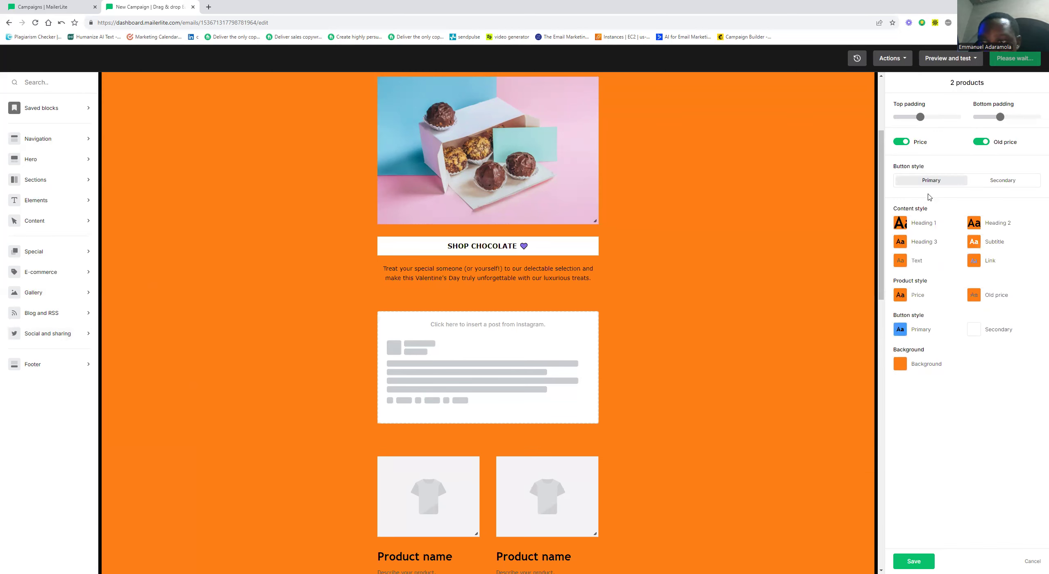
# Set the product buttons to Secondary style and make the Heading 3 text white.
pyautogui.click(1002, 181)
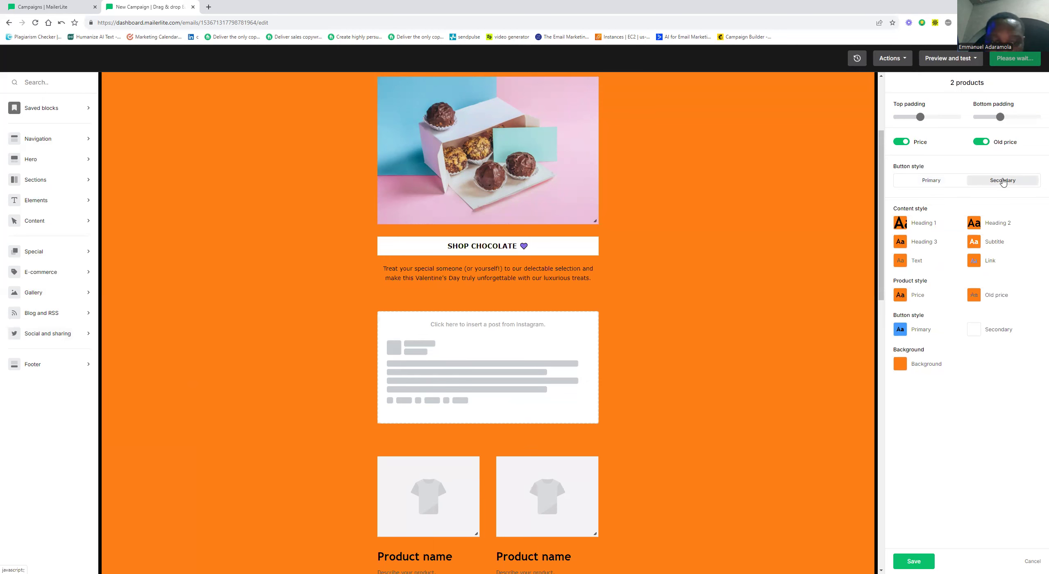
pyautogui.click(920, 181)
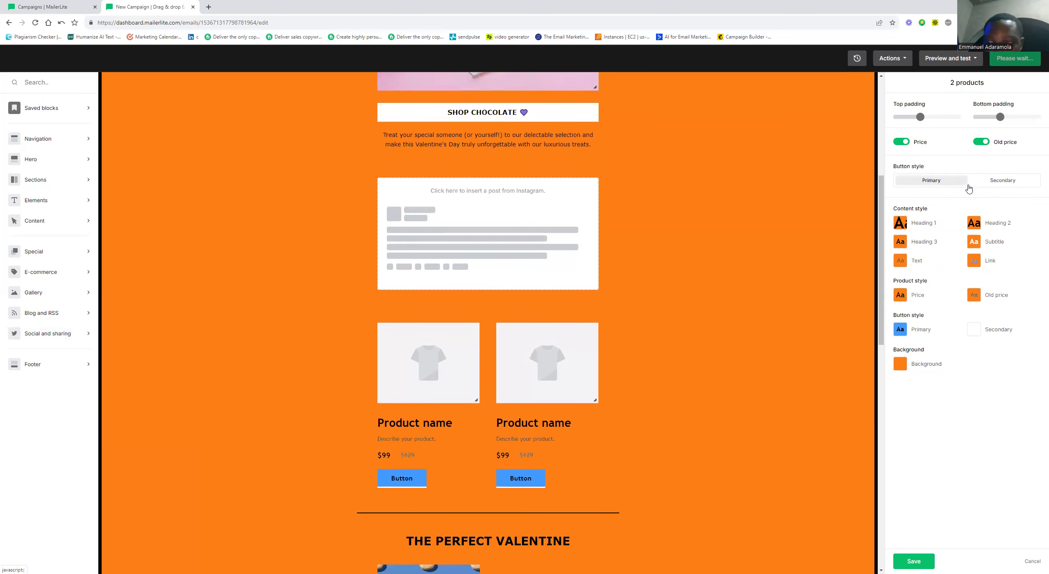
pyautogui.click(995, 181)
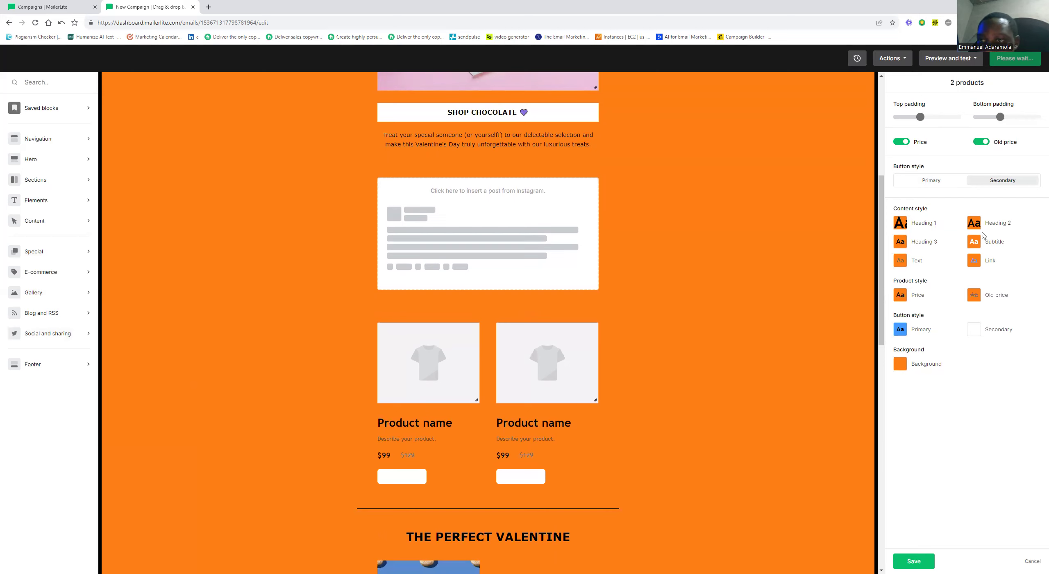
pyautogui.click(900, 242)
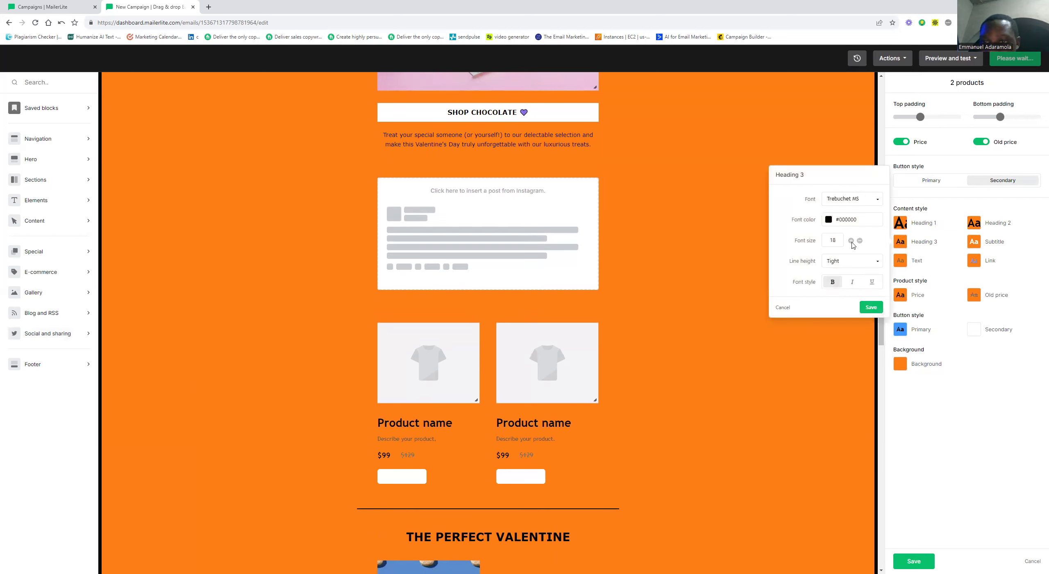
pyautogui.click(828, 221)
pyautogui.click(859, 250)
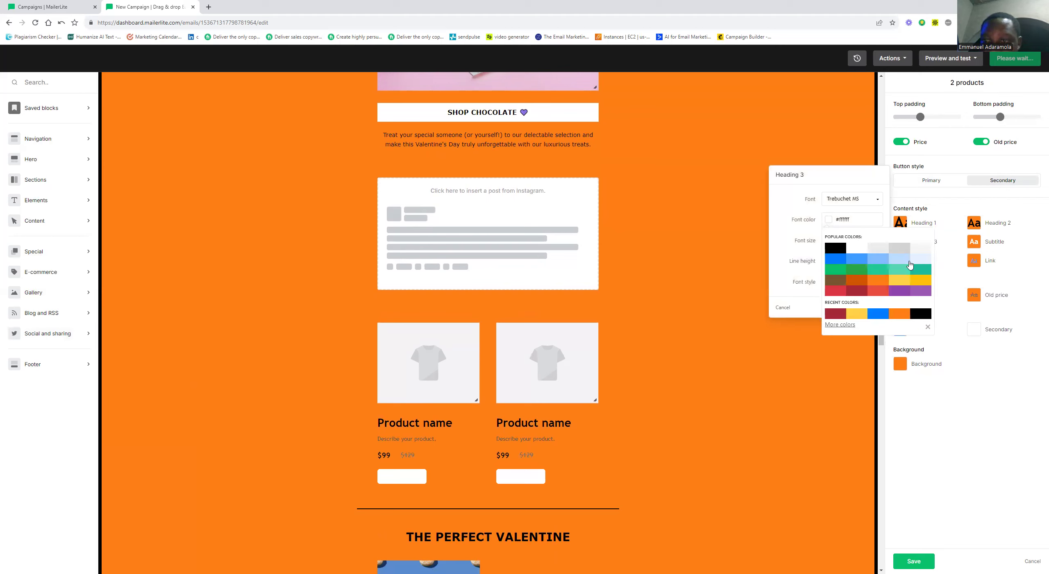
# Make the Heading 1 text white with Snug line height and save it.
pyautogui.click(976, 355)
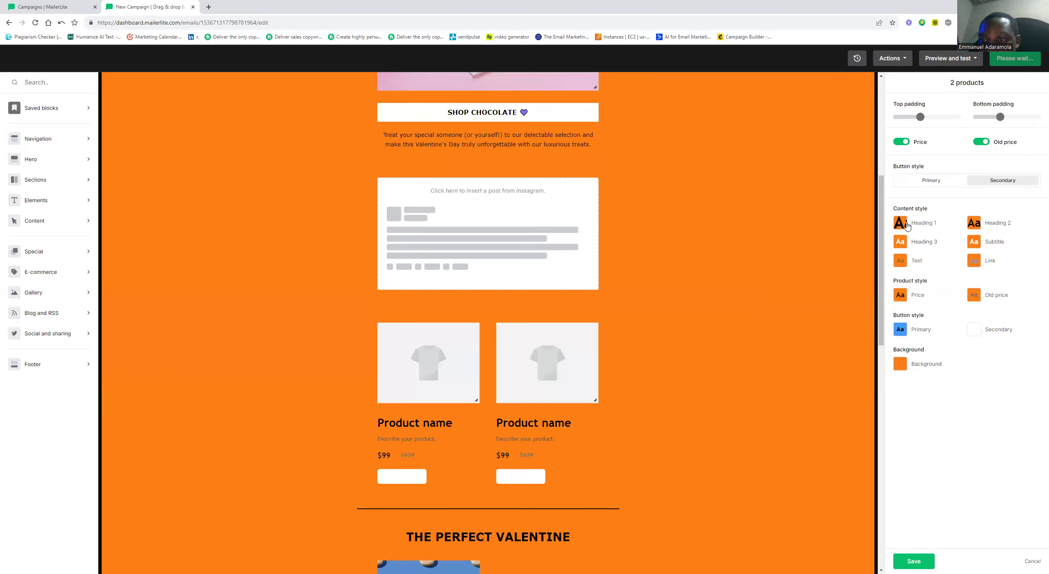
pyautogui.click(895, 223)
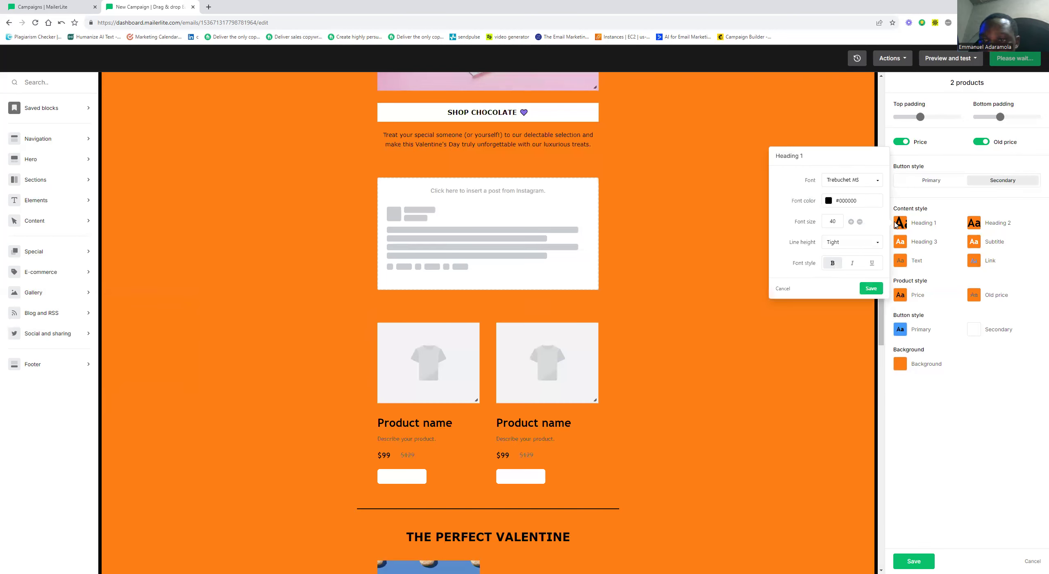
pyautogui.click(830, 203)
pyautogui.click(864, 228)
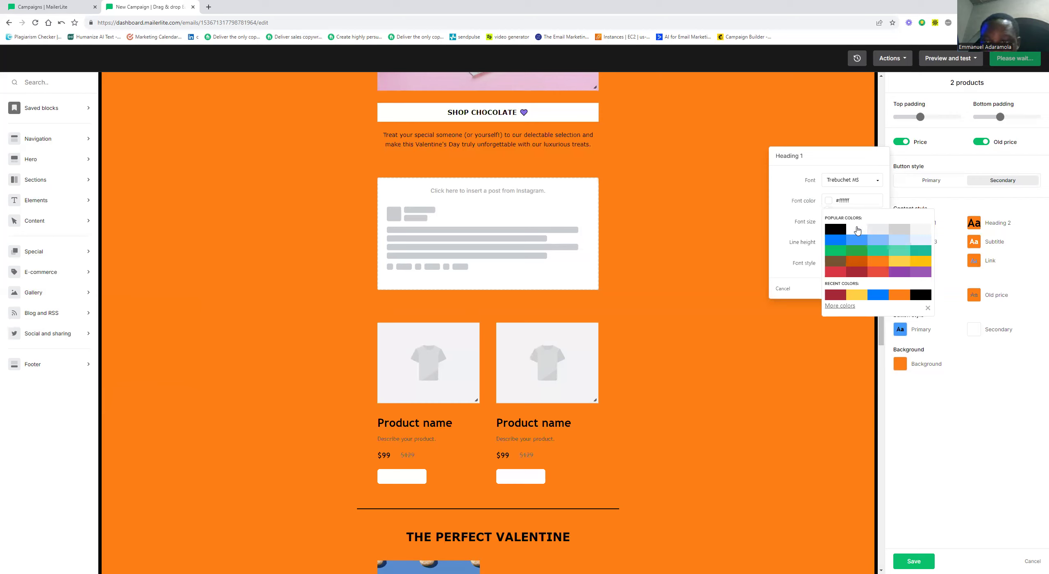
pyautogui.click(788, 218)
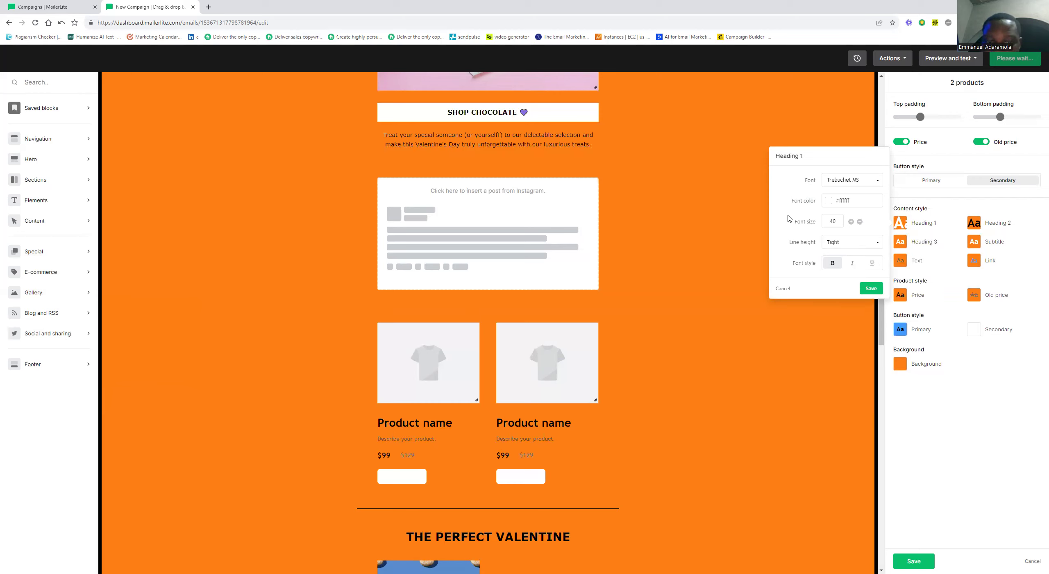
pyautogui.click(845, 241)
pyautogui.click(851, 272)
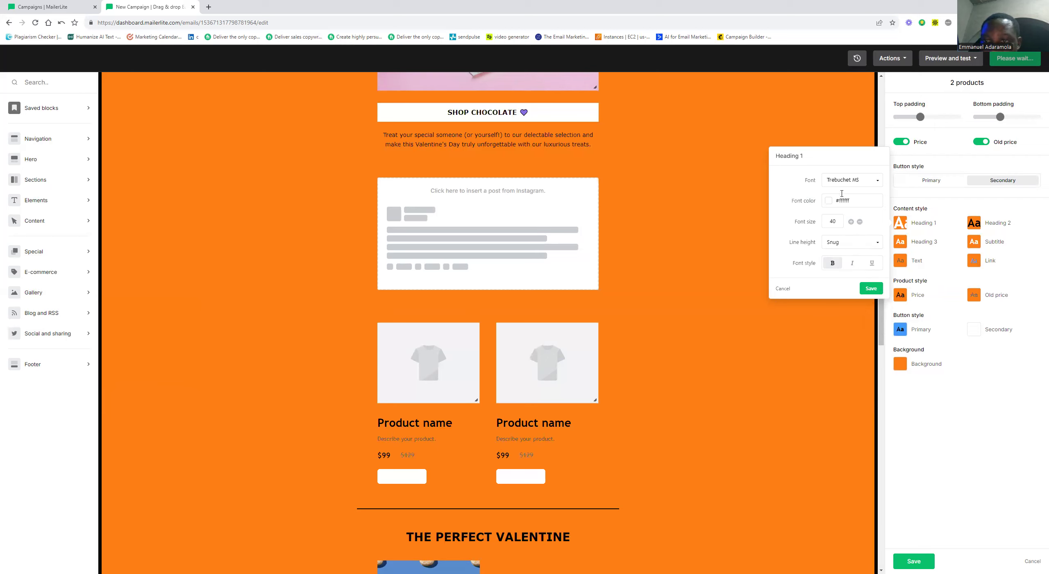
pyautogui.click(940, 399)
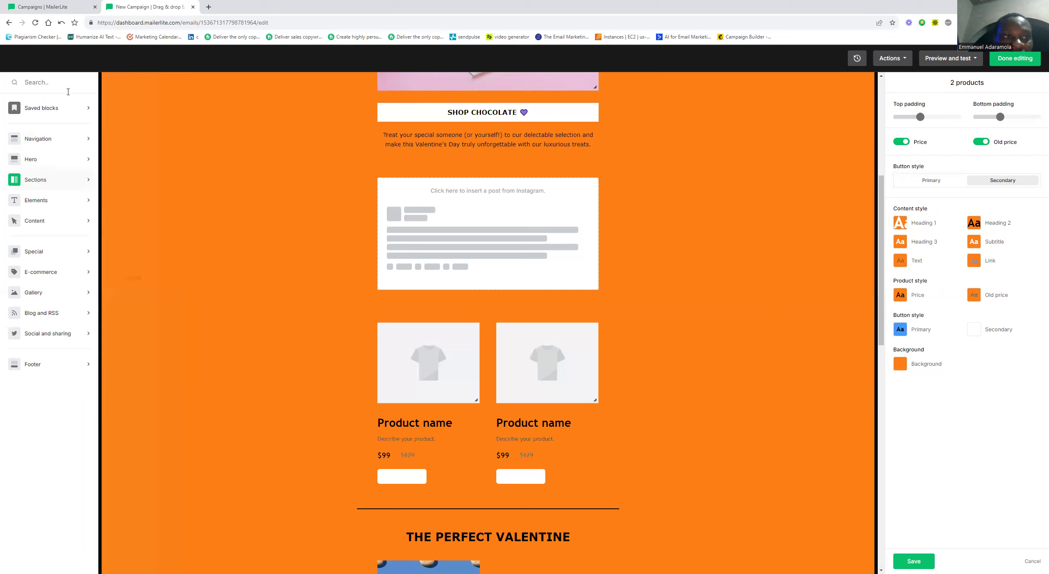
# Start a Drag & drop email from the Campaigns tab, then return to the New Campaign tab.
pyautogui.moveTo(78, 186)
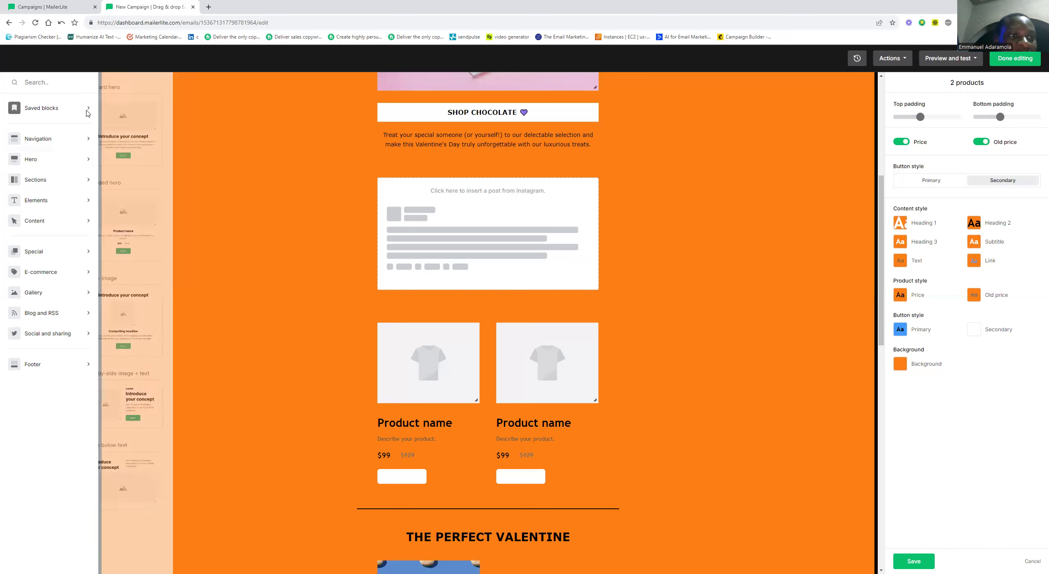
pyautogui.moveTo(73, 138)
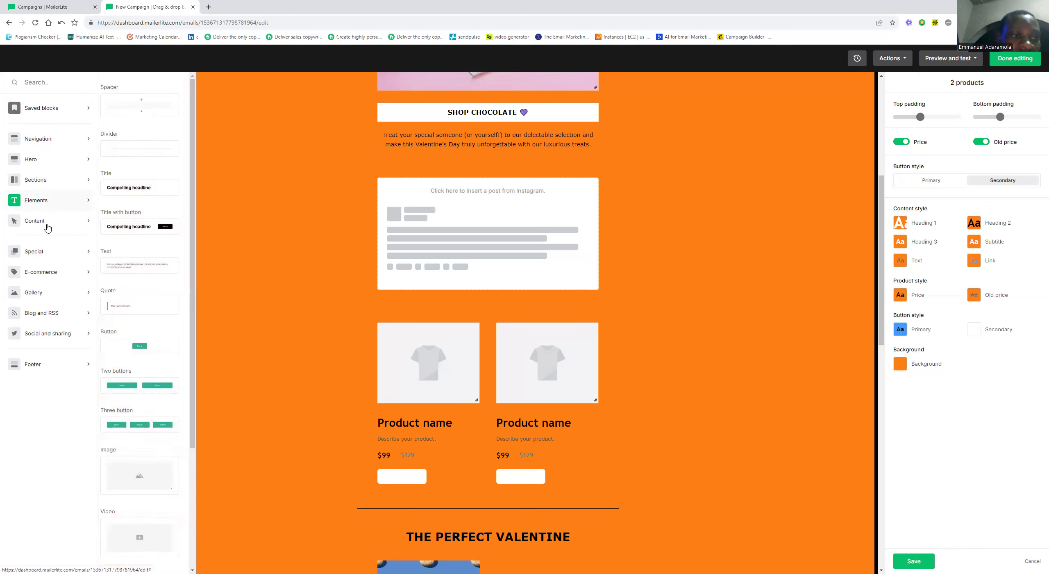
pyautogui.click(33, 9)
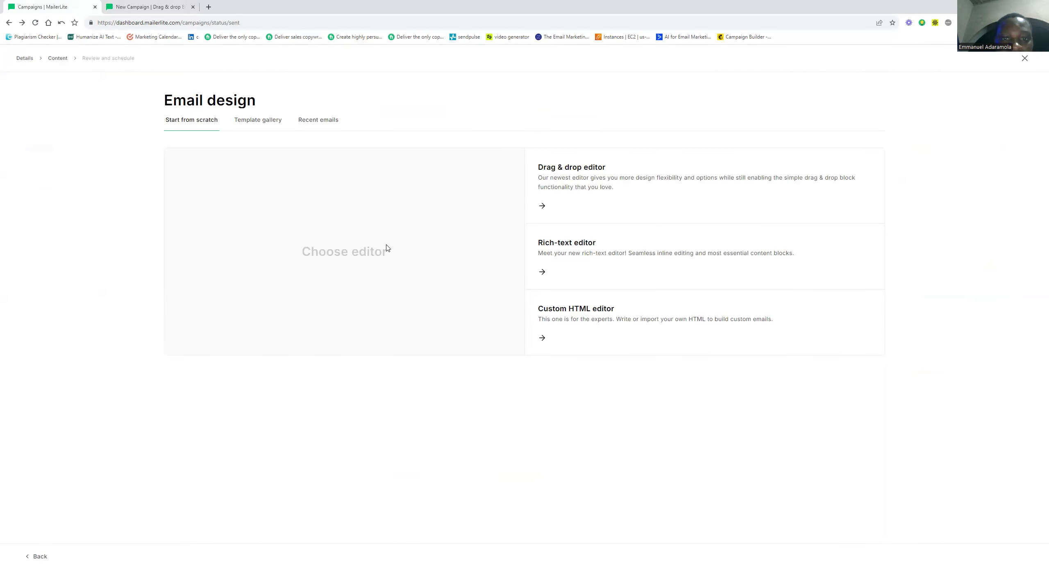
pyautogui.click(590, 184)
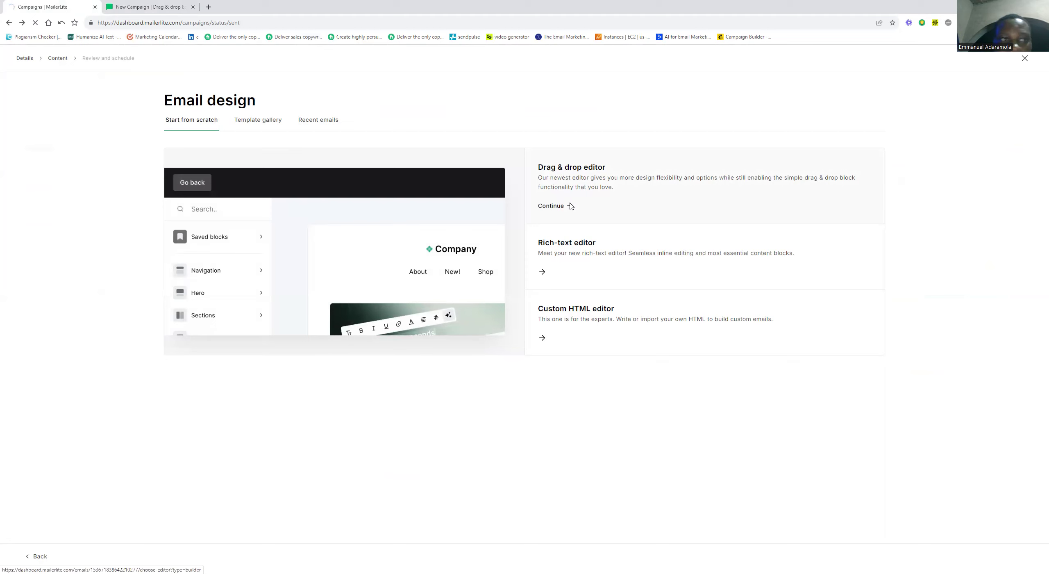
pyautogui.click(145, 7)
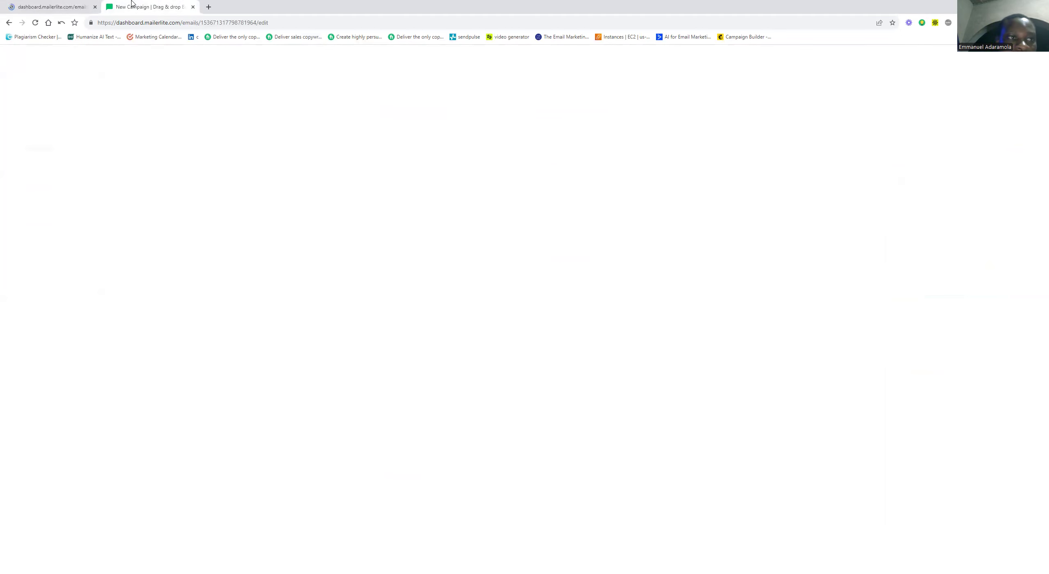
pyautogui.scroll(-9, 667, 269)
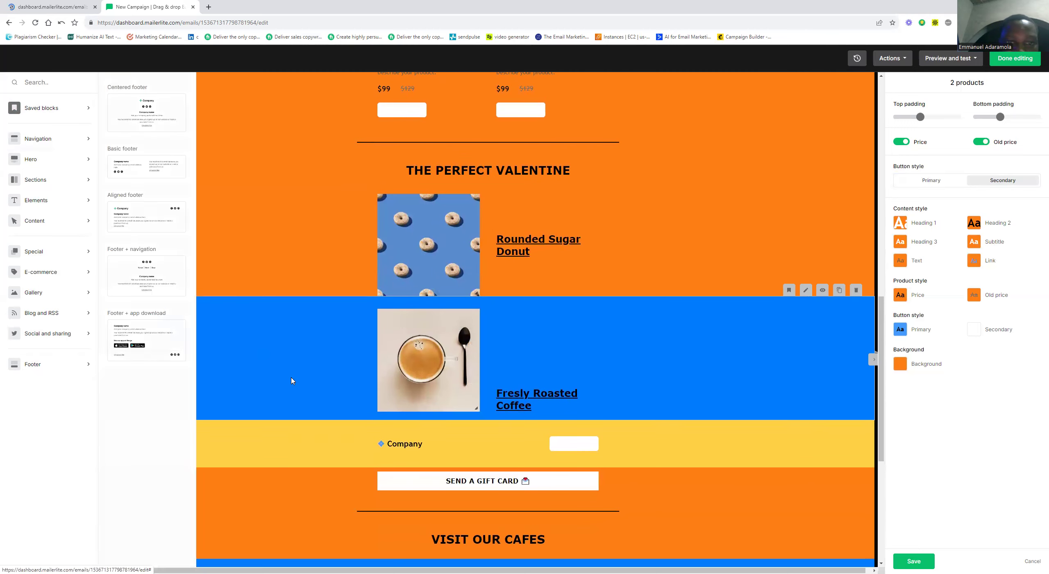
# Set the email's content background colour to dark red #a52834 in the template settings.
pyautogui.click(38, 456)
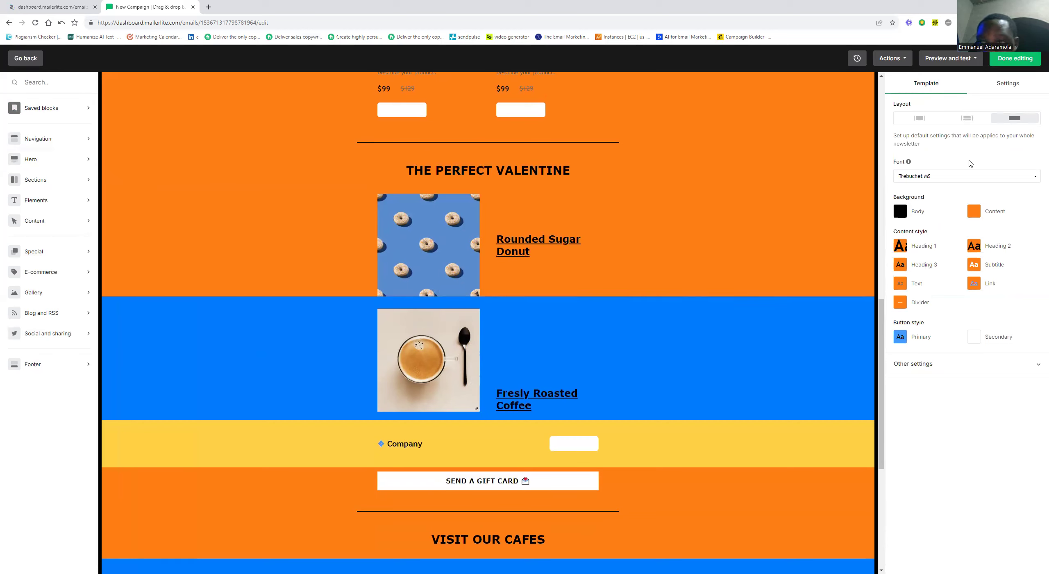
pyautogui.click(906, 210)
pyautogui.click(975, 211)
pyautogui.click(903, 210)
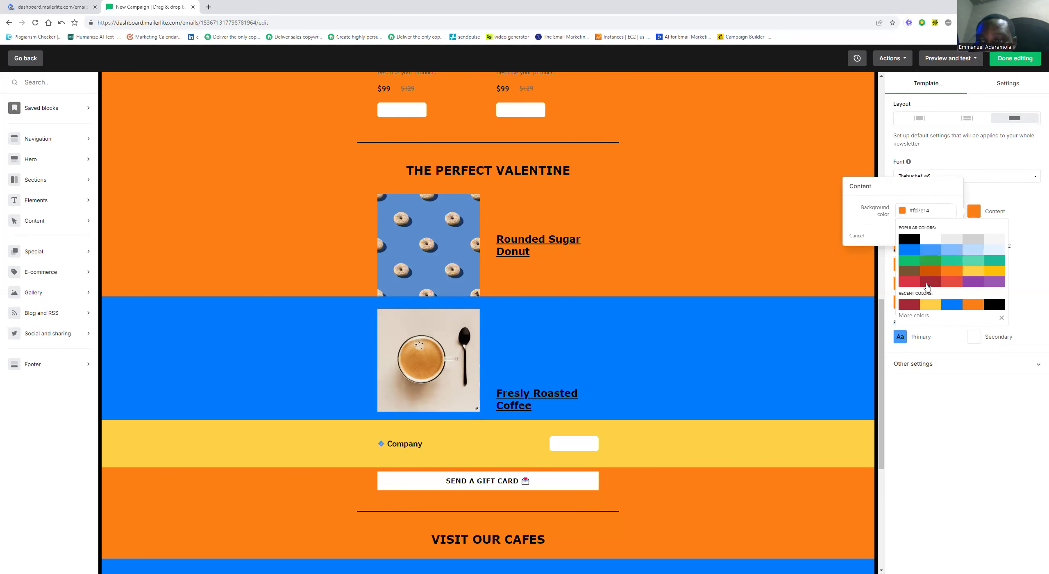
pyautogui.click(908, 303)
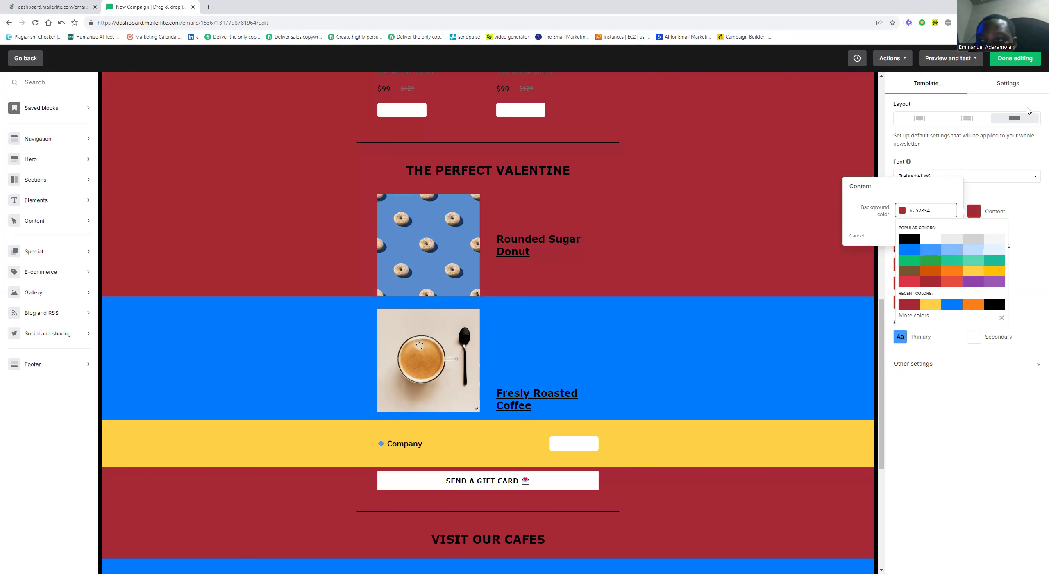
pyautogui.click(1017, 119)
# Switch the email to the boxed layout and view it in Preview mode.
pyautogui.click(969, 119)
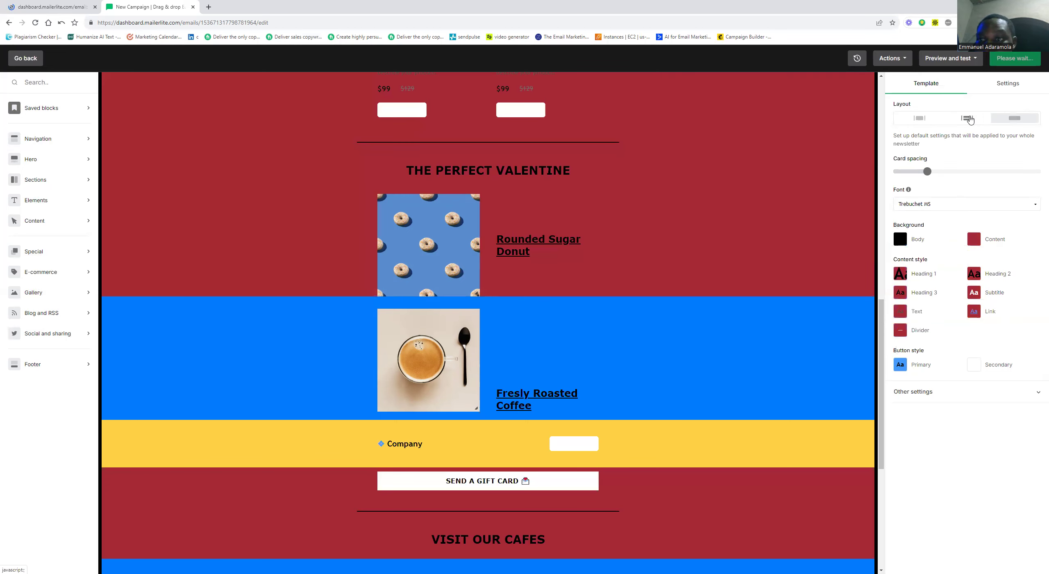
pyautogui.click(925, 120)
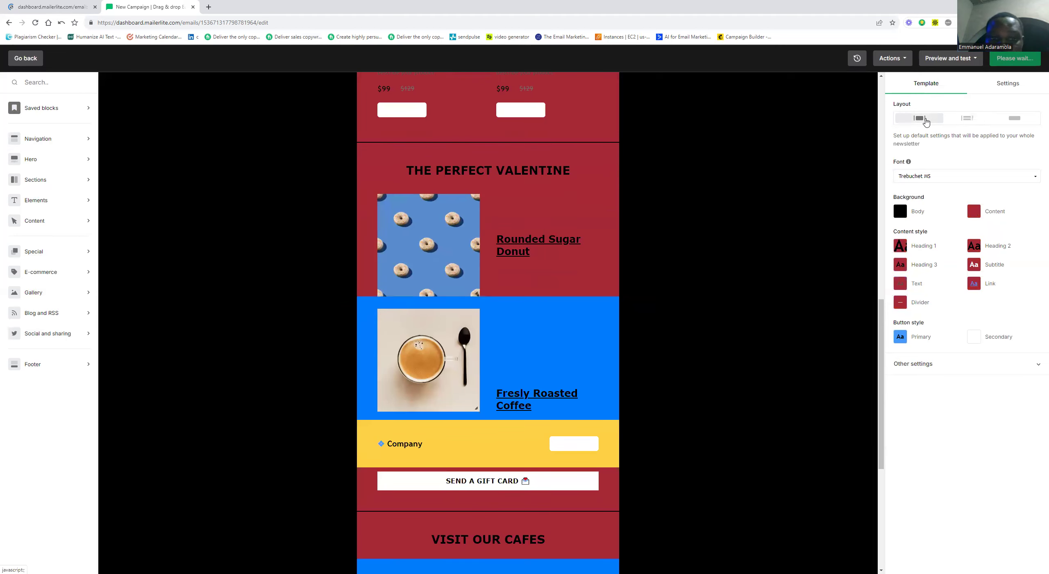
pyautogui.click(960, 59)
pyautogui.click(946, 77)
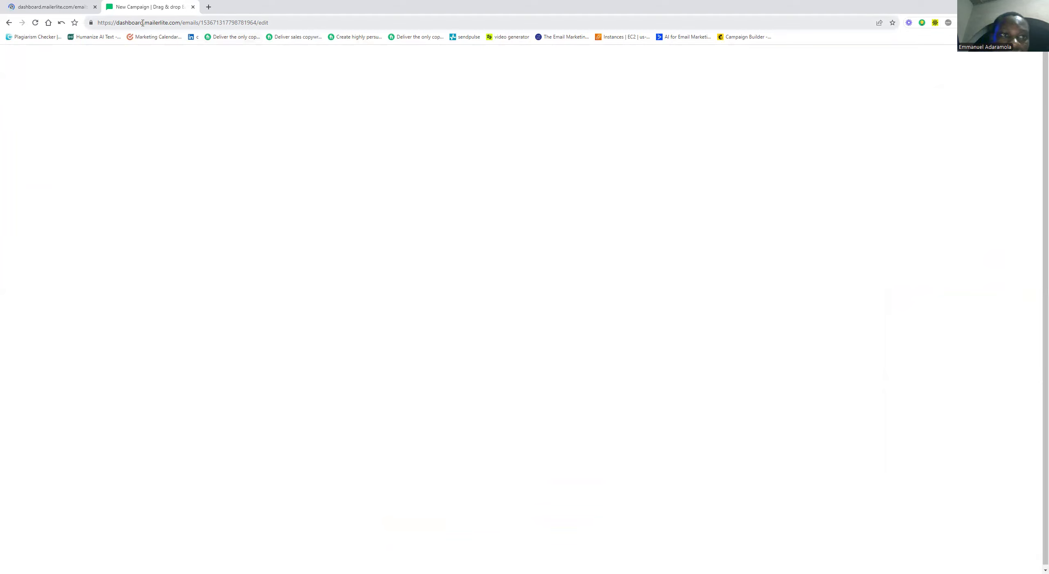
pyautogui.click(48, 4)
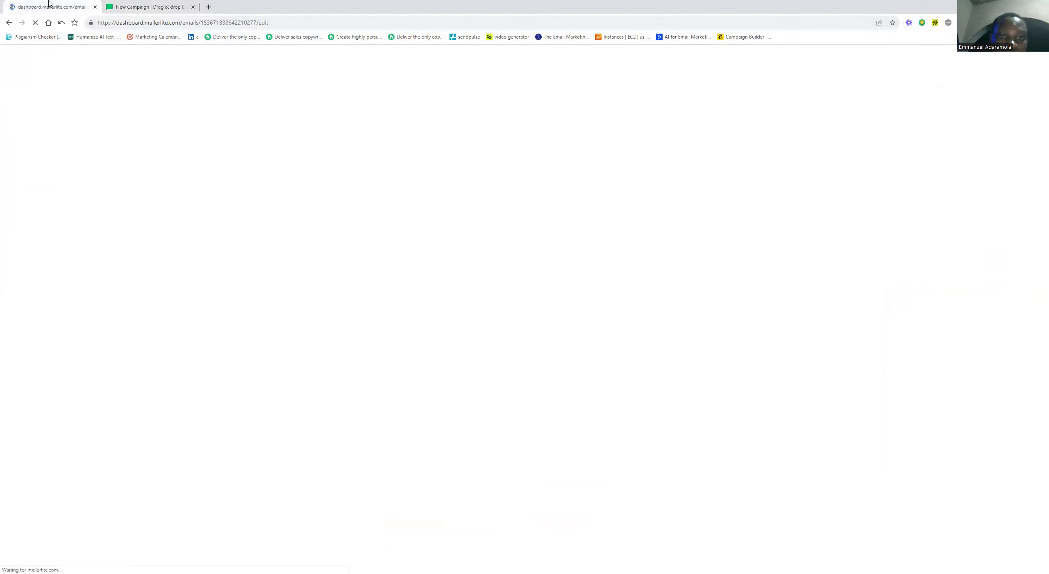
pyautogui.click(165, 3)
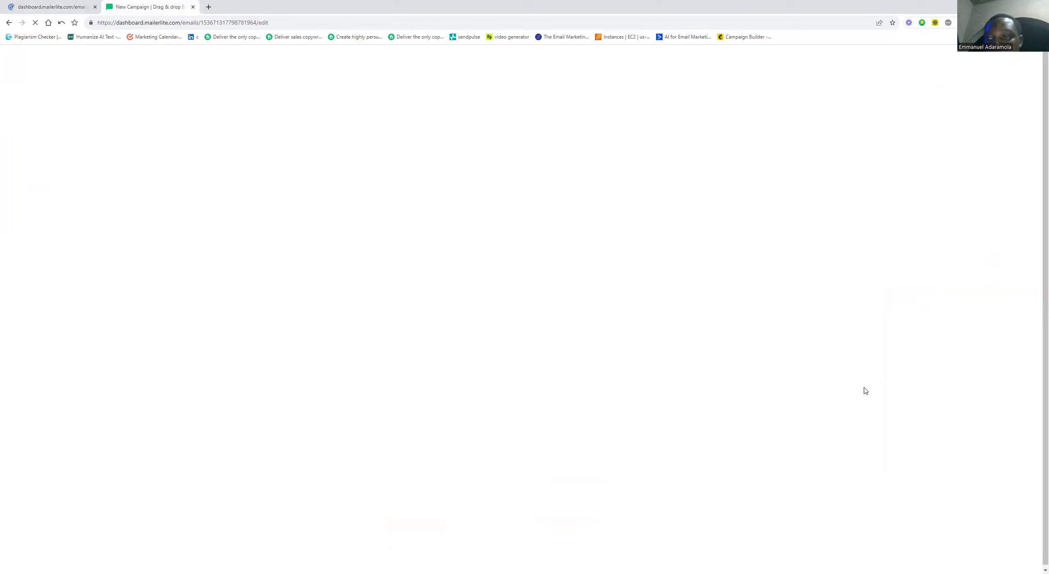
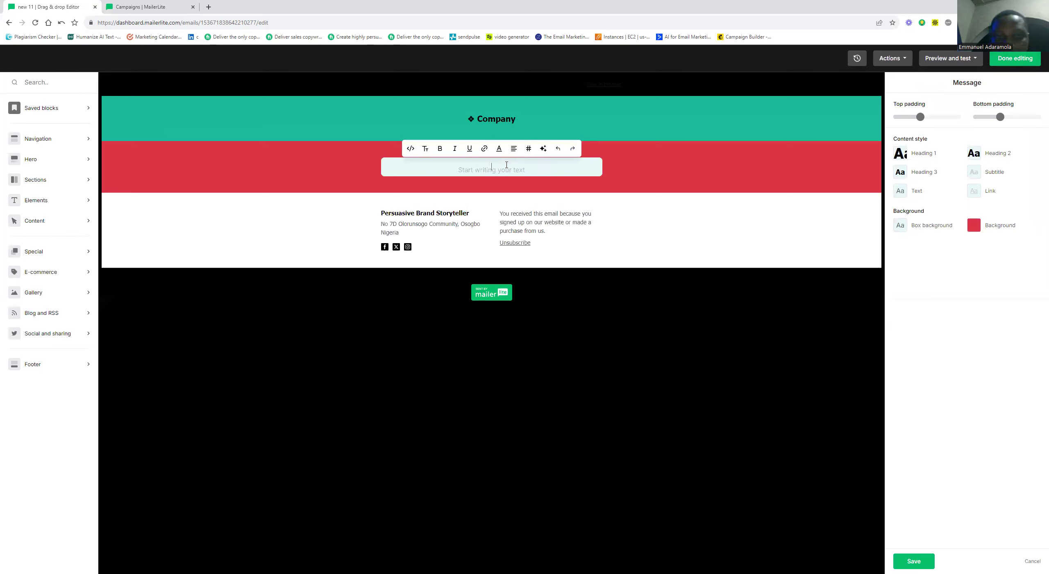
# Write 'Hello {$last_name}' in the red block, with the line 'gasjhdhsdjhsdhsf' beneath it.
pyautogui.write('H')
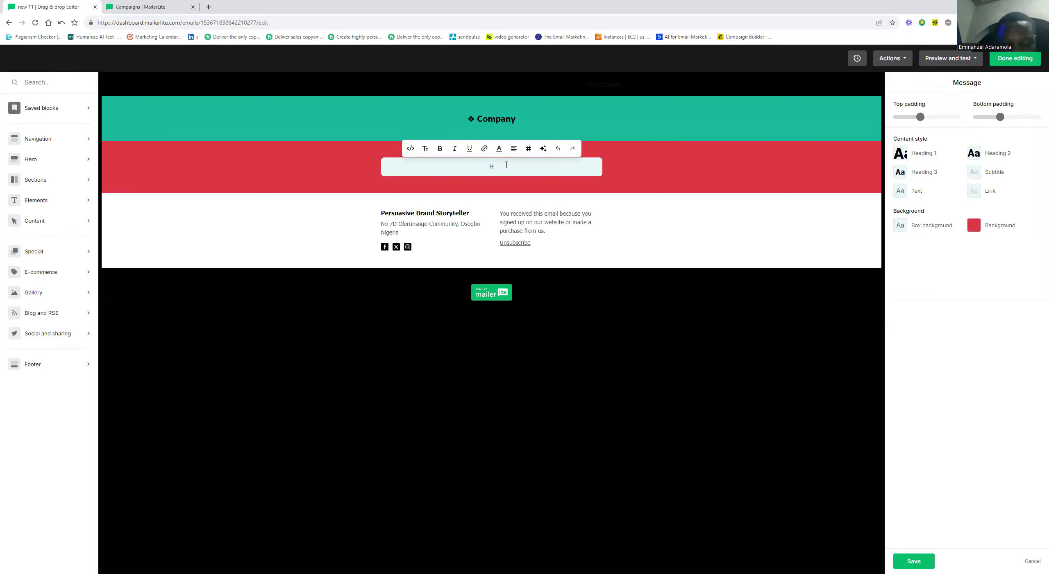
pyautogui.write('ello')
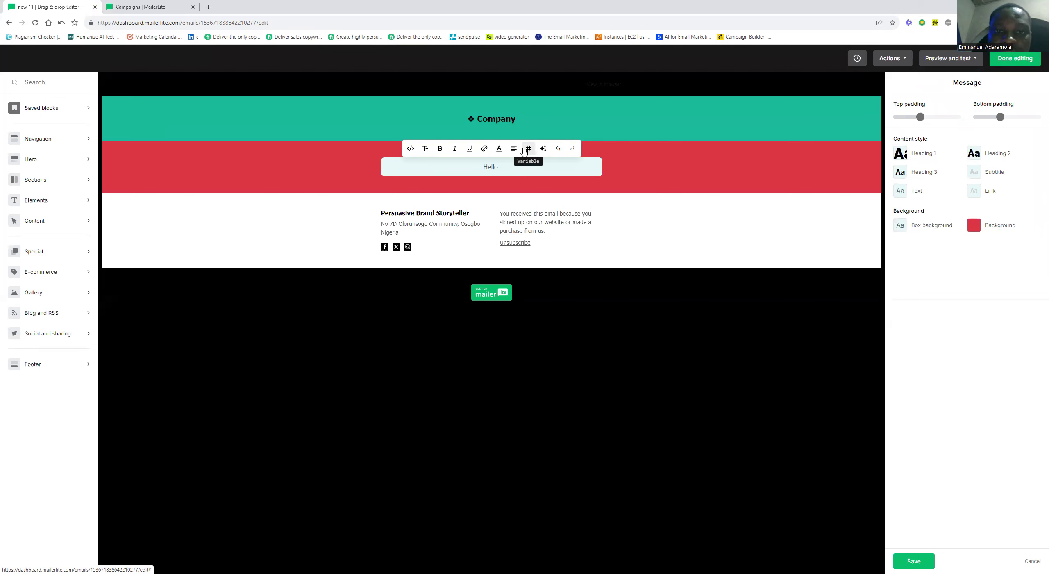
pyautogui.click(525, 151)
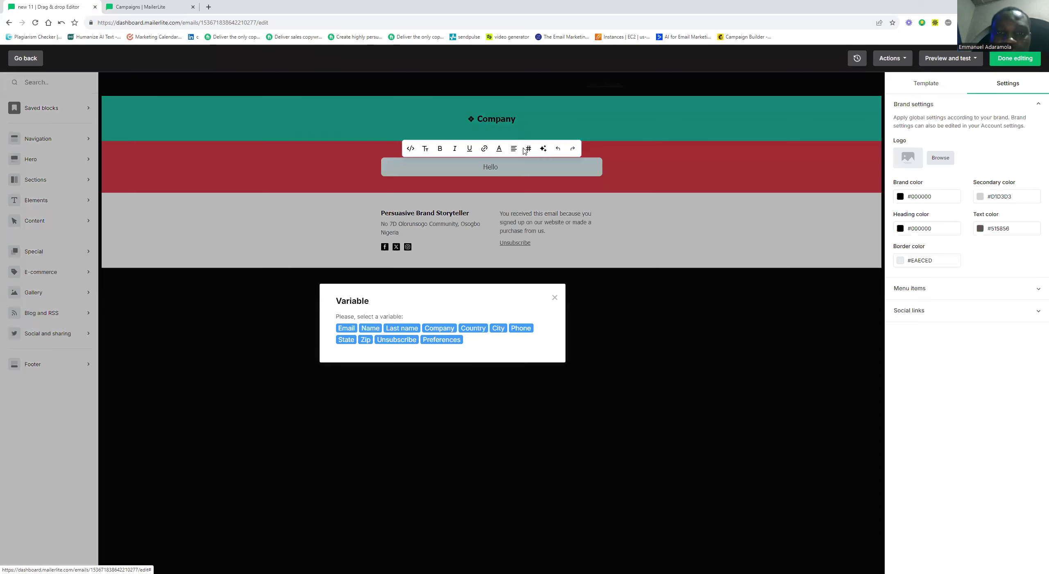
pyautogui.click(408, 328)
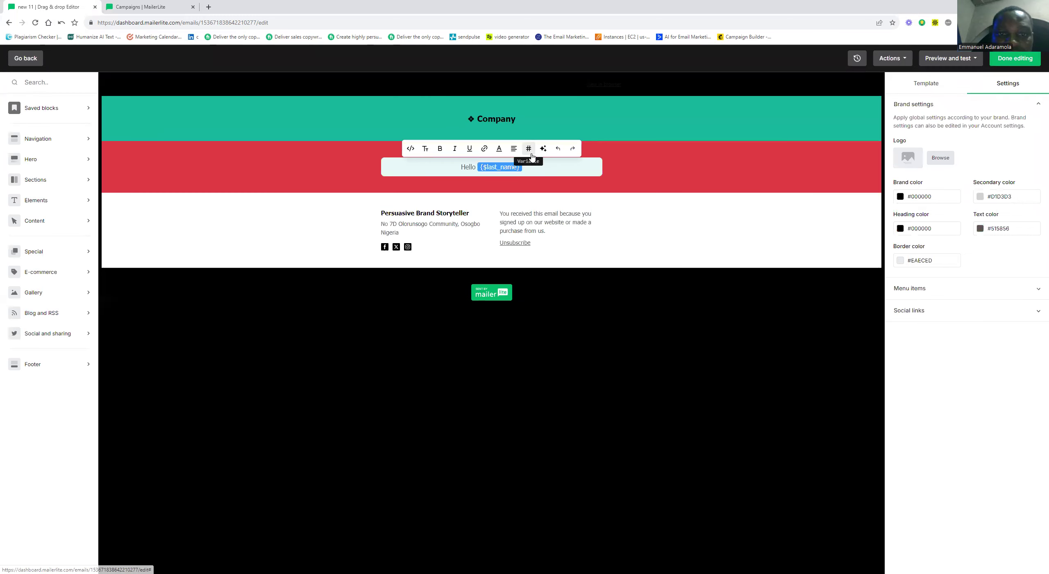
pyautogui.press('Return')
pyautogui.press('Return')
pyautogui.press('Return')
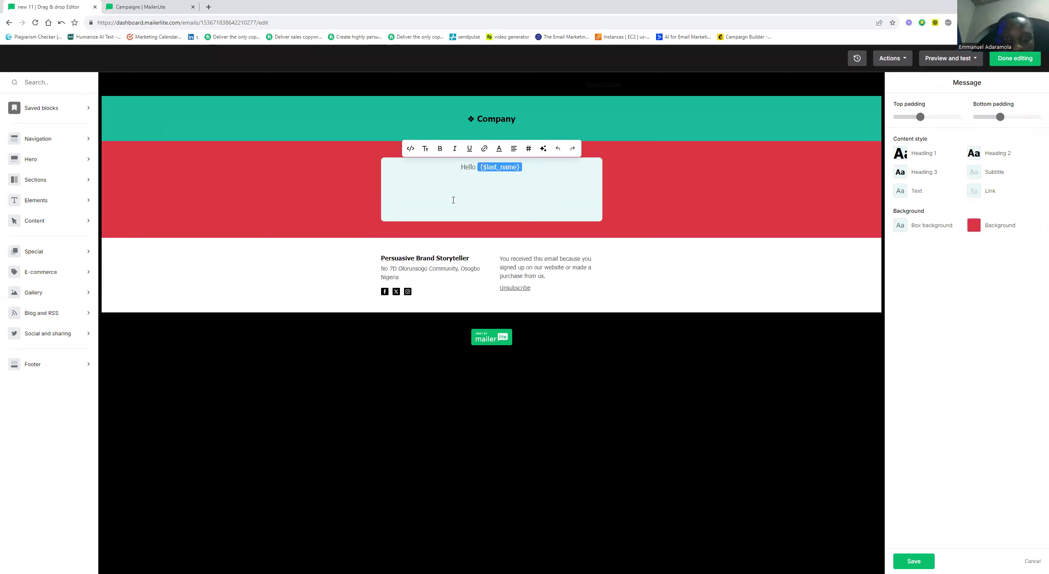
pyautogui.write('gasjhdhsdjhsdhsf')
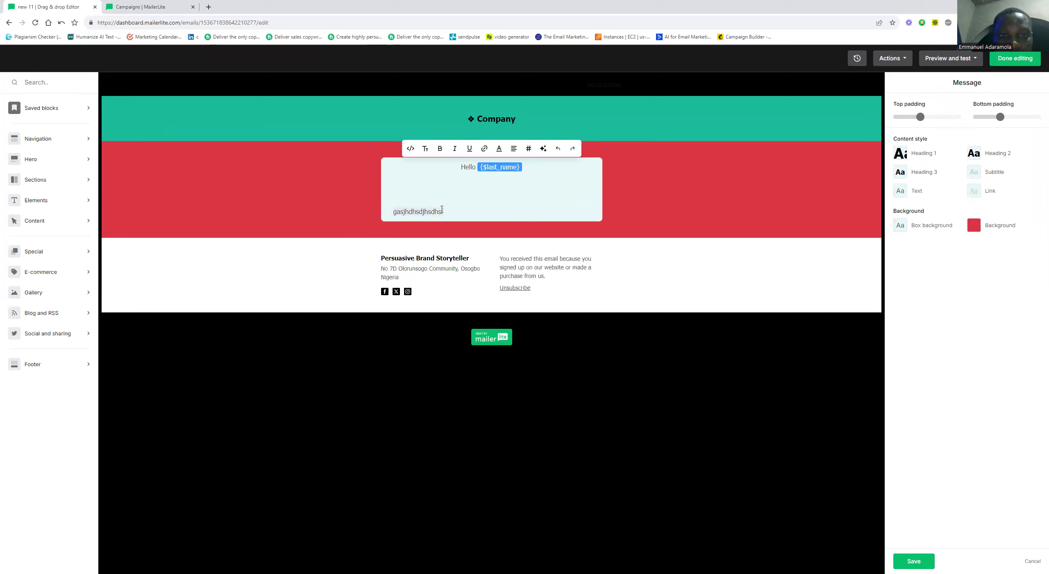
# Start inserting a link, then cancel the Insert Link dialog without adding one.
pyautogui.click(484, 149)
pyautogui.click(495, 165)
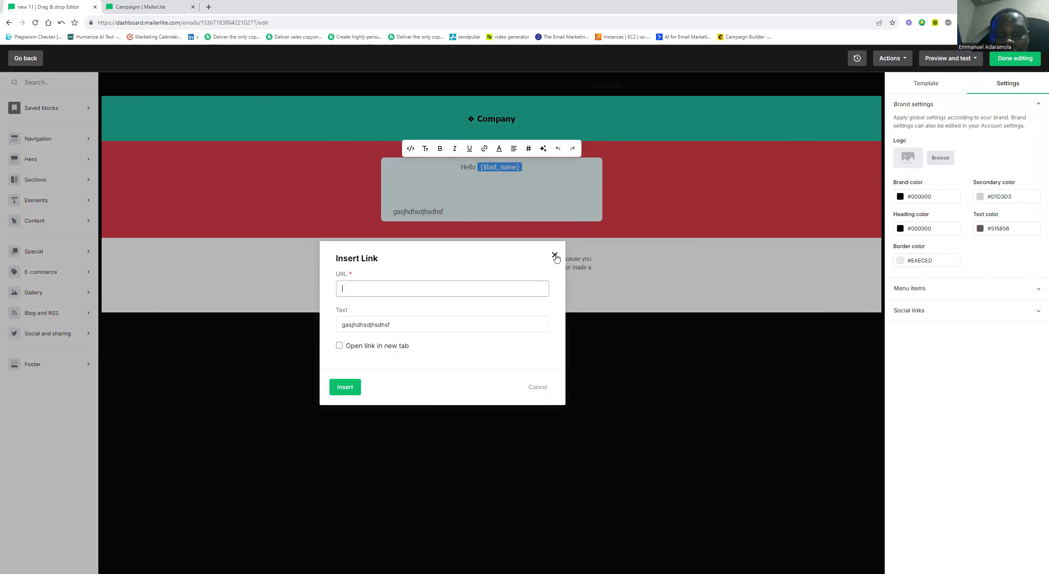
pyautogui.click(555, 254)
pyautogui.click(77, 201)
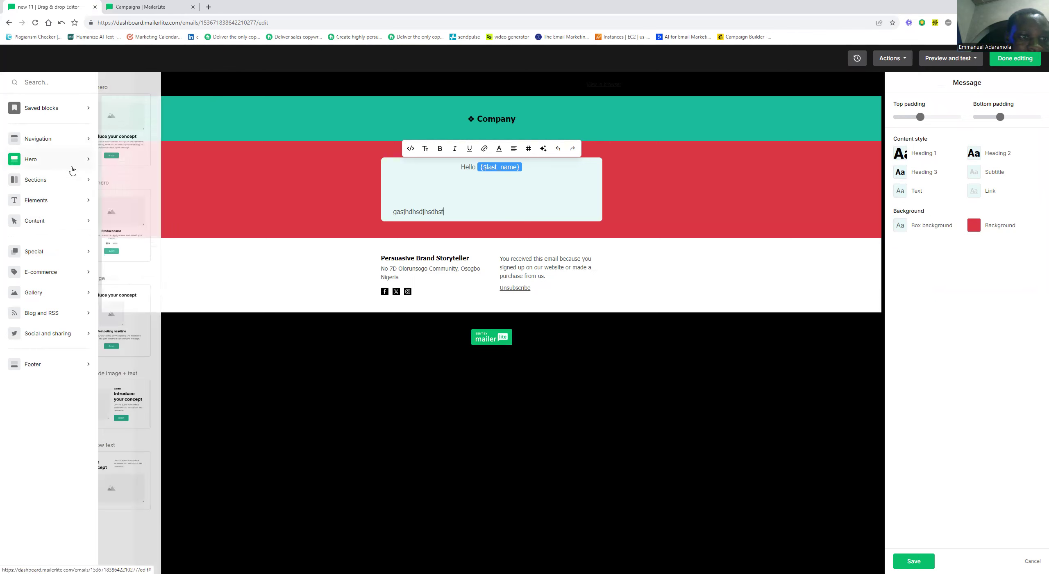
# Drag the E-commerce 3 products block in below the red greeting section.
pyautogui.moveTo(57, 200)
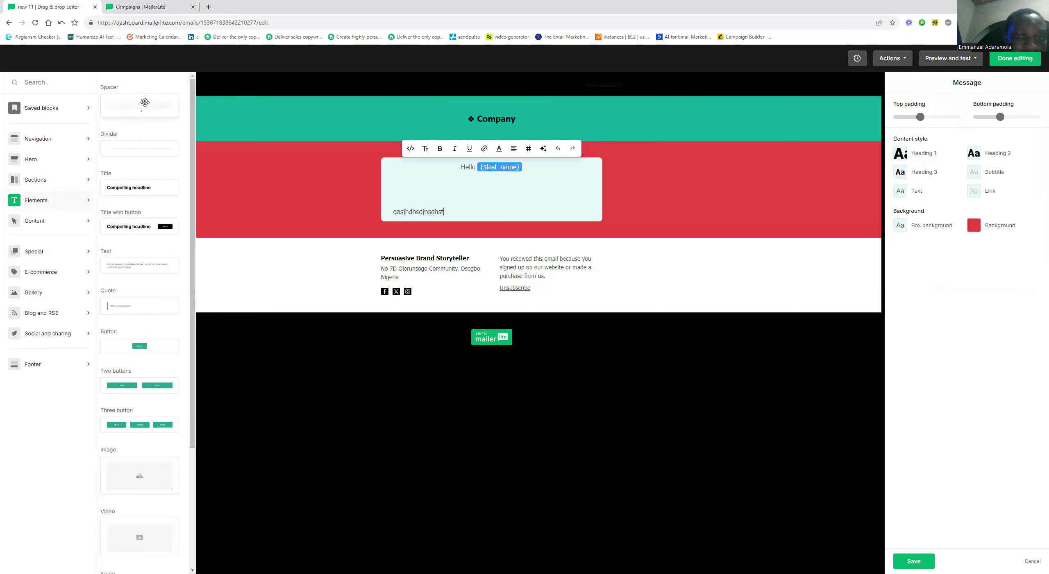
pyautogui.click(214, 146)
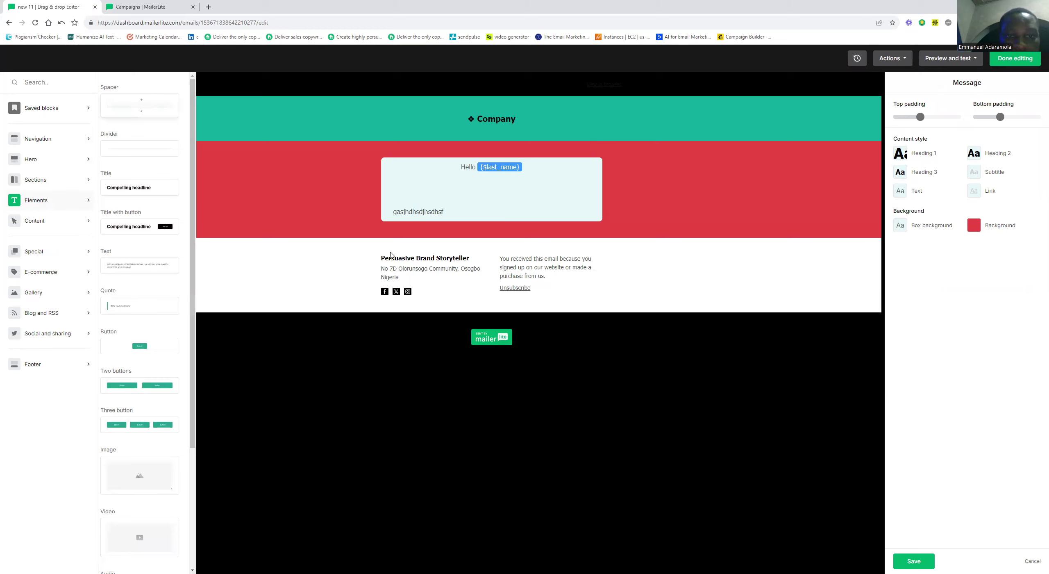
pyautogui.moveTo(77, 142)
pyautogui.moveTo(69, 257)
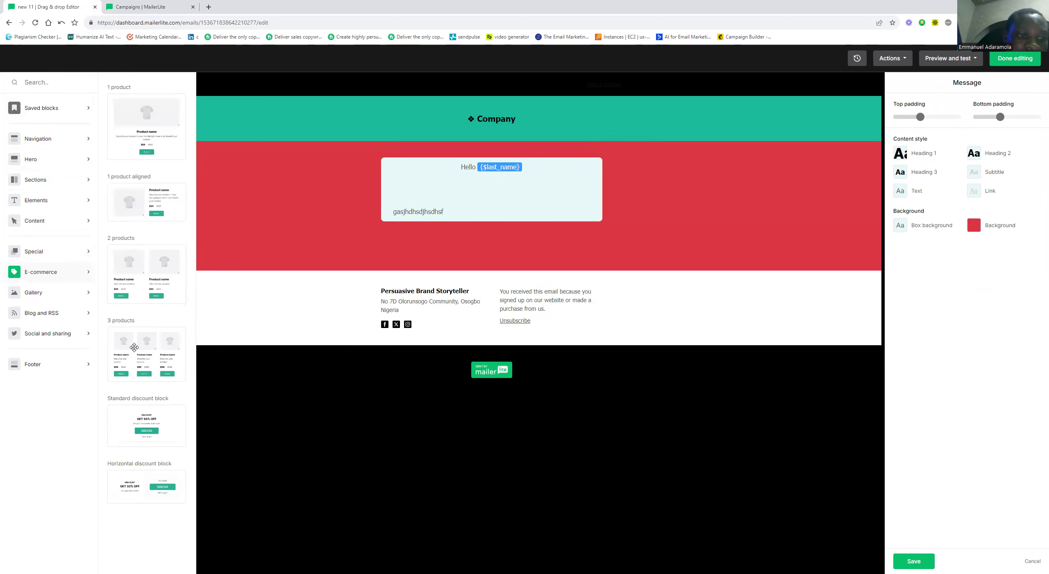
pyautogui.moveTo(134, 347); pyautogui.dragTo(488, 292)
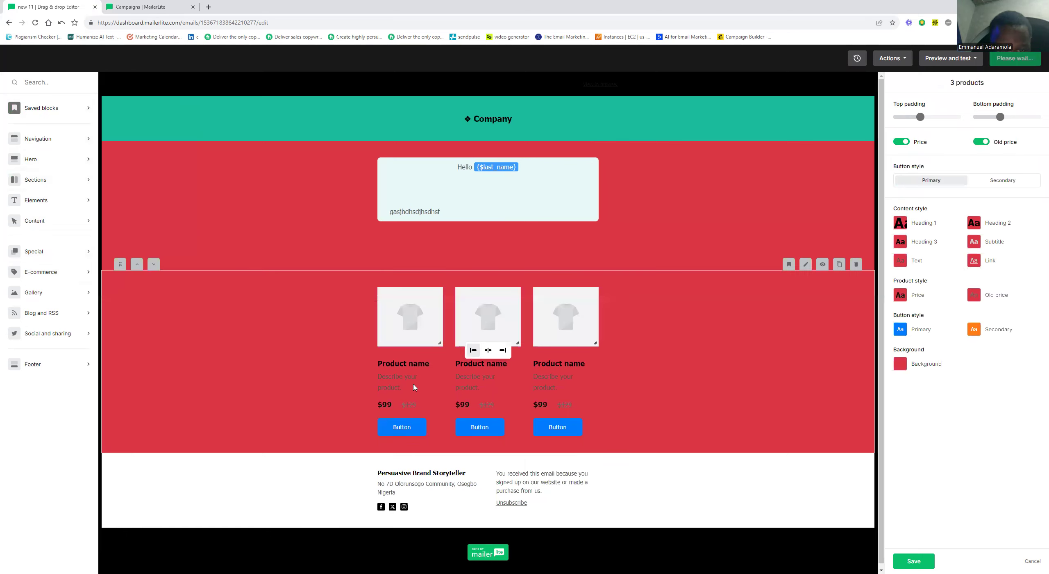
# Make the product block background white and toggle Old price and Price off, then back on.
pyautogui.click(900, 363)
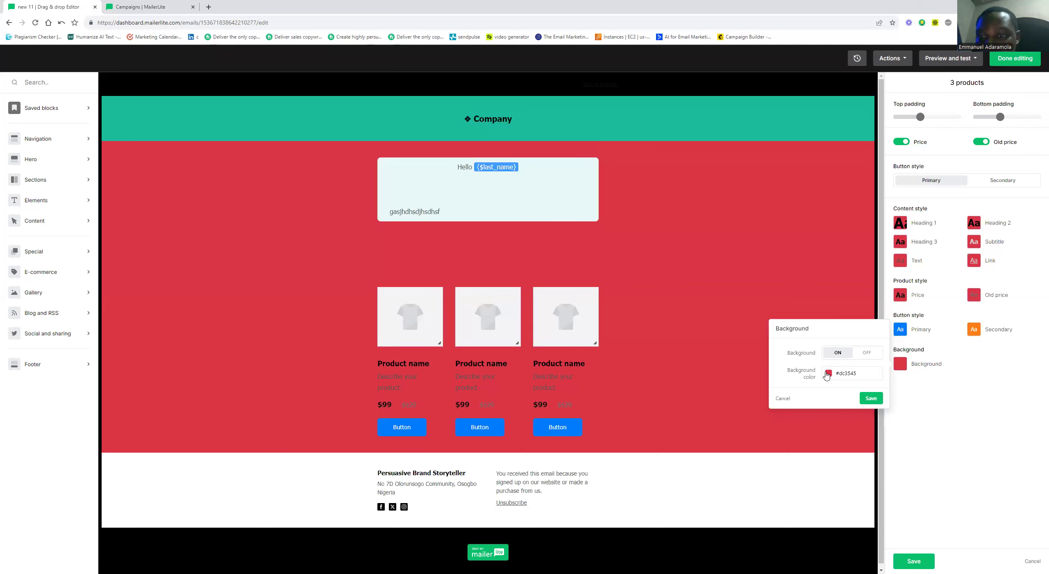
pyautogui.click(828, 373)
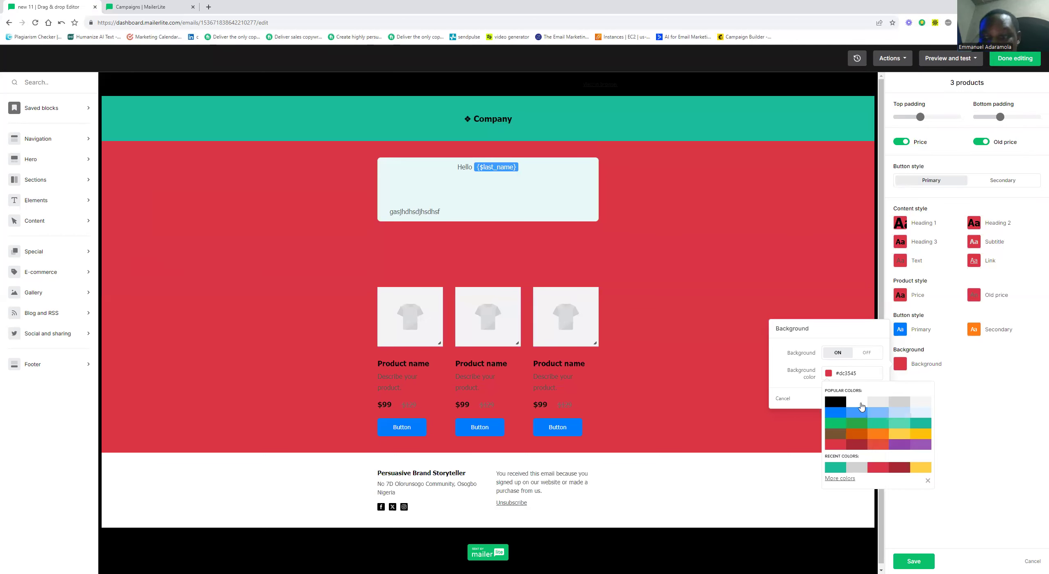
pyautogui.click(861, 406)
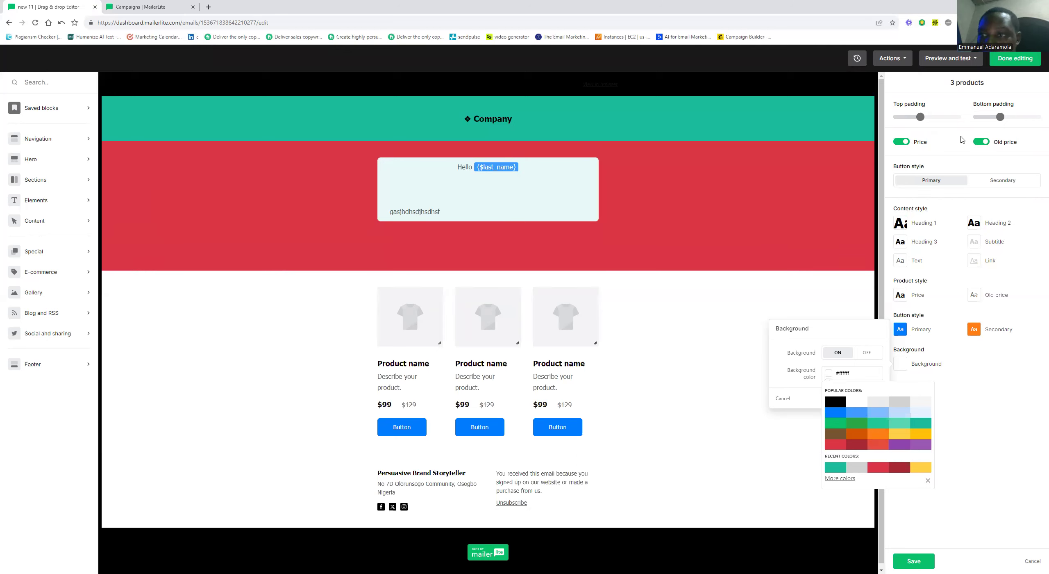
pyautogui.click(988, 142)
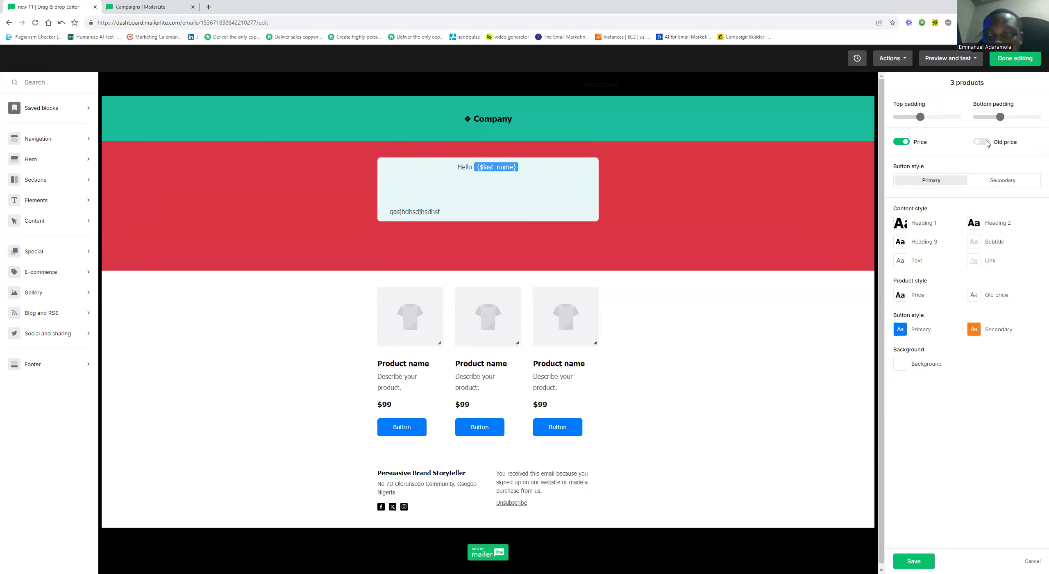
pyautogui.click(986, 141)
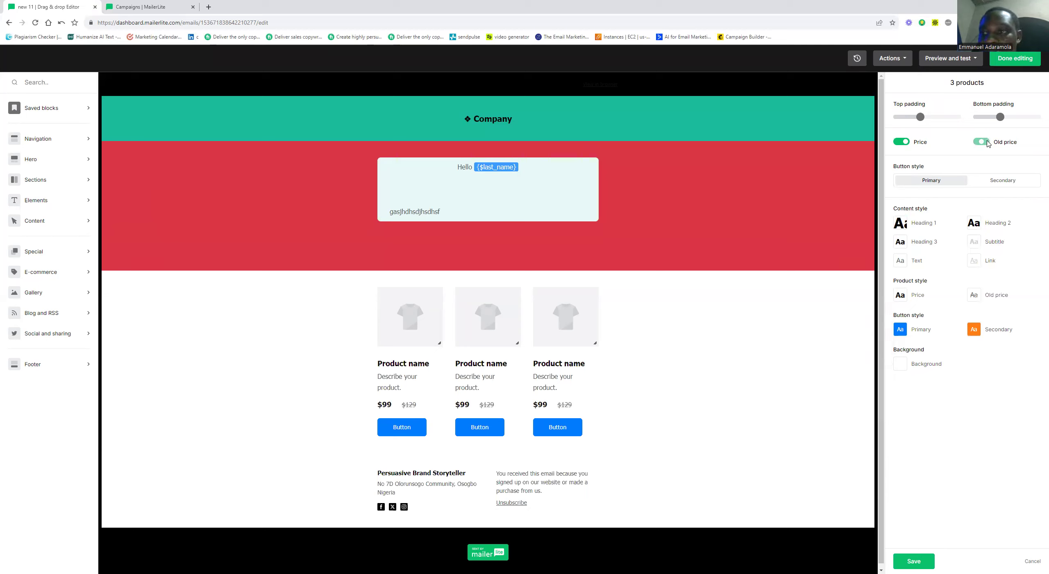
pyautogui.click(902, 142)
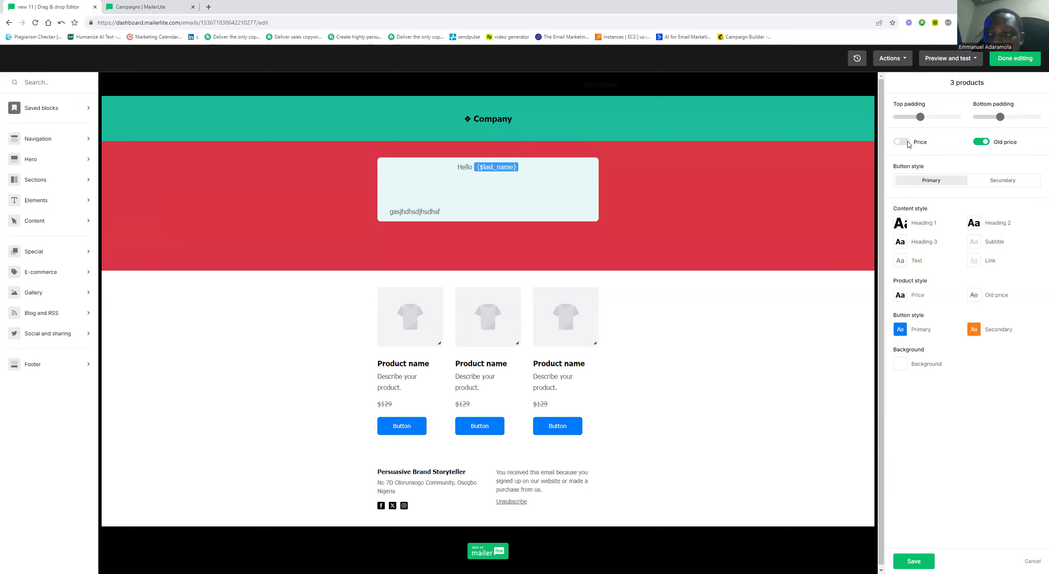
pyautogui.click(906, 142)
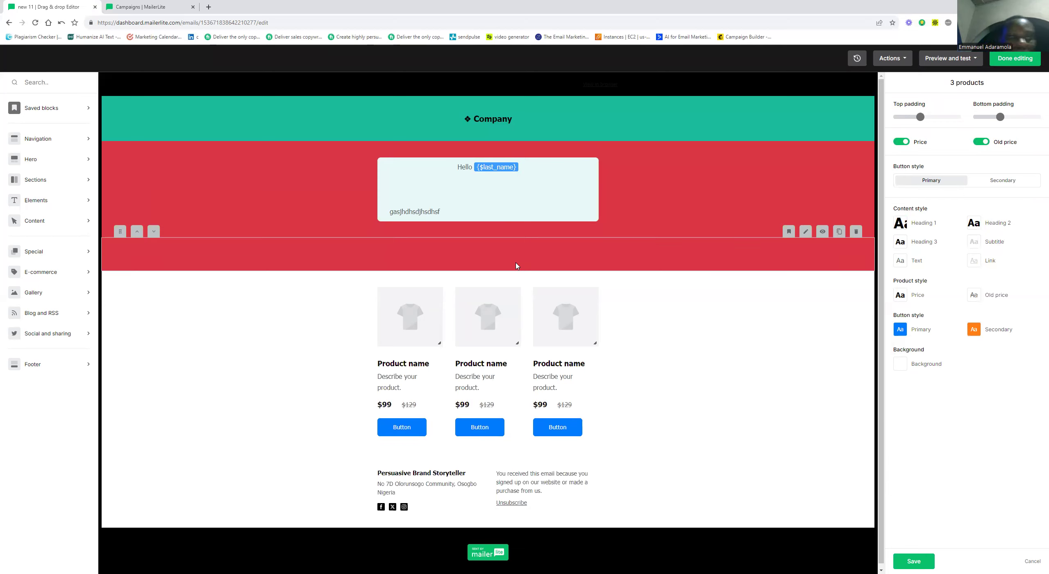
# Add a five-image gallery below the products, closing the image library without choosing an image.
pyautogui.click(65, 294)
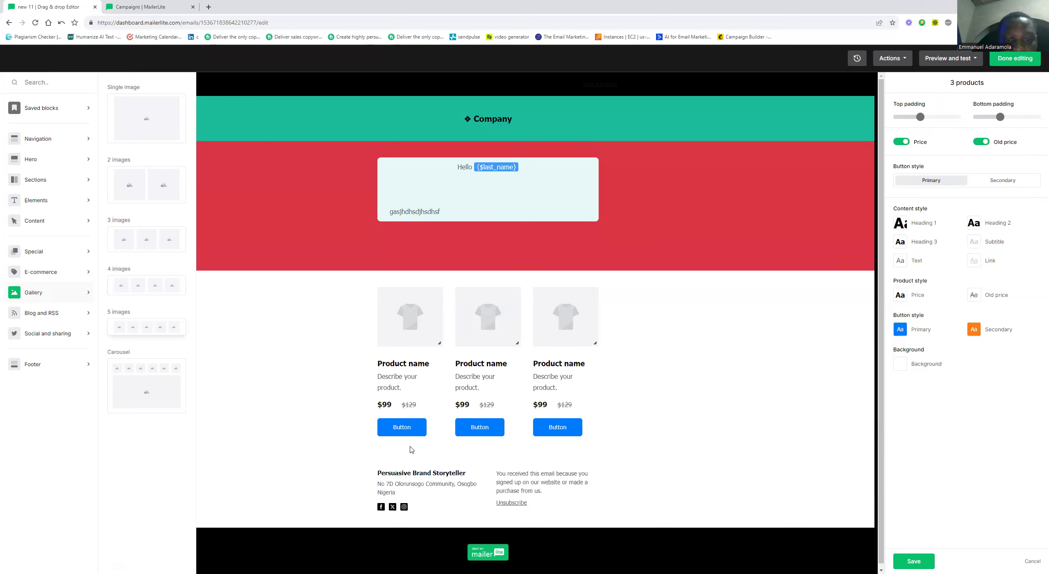
pyautogui.moveTo(331, 480); pyautogui.dragTo(332, 478)
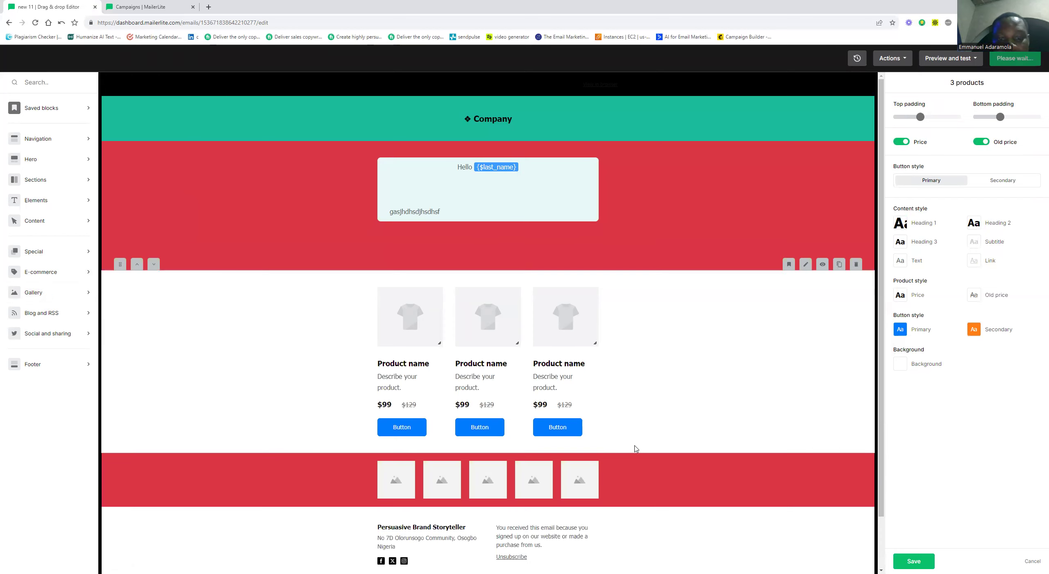
pyautogui.click(406, 483)
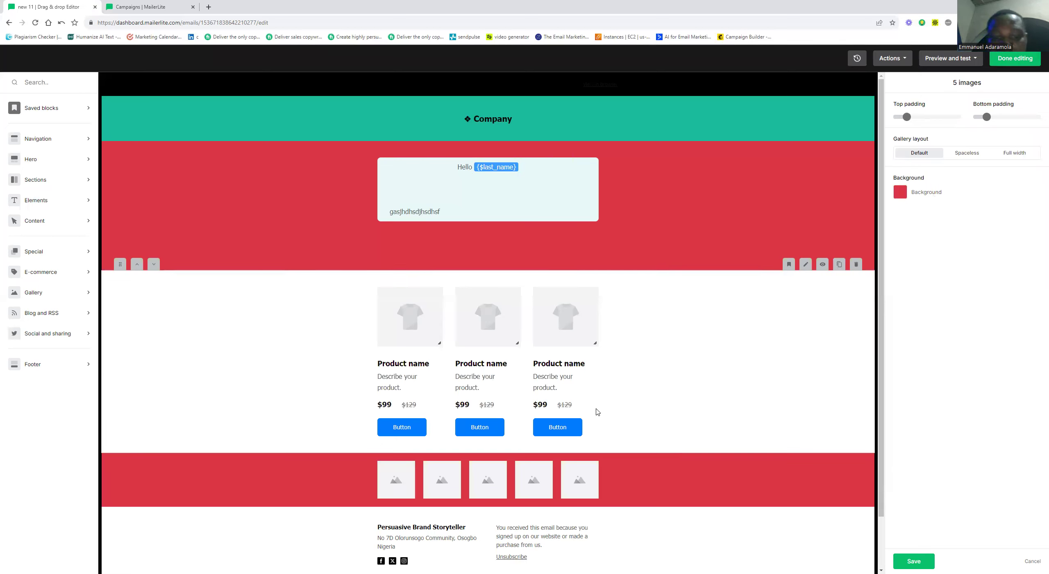
pyautogui.moveTo(398, 475)
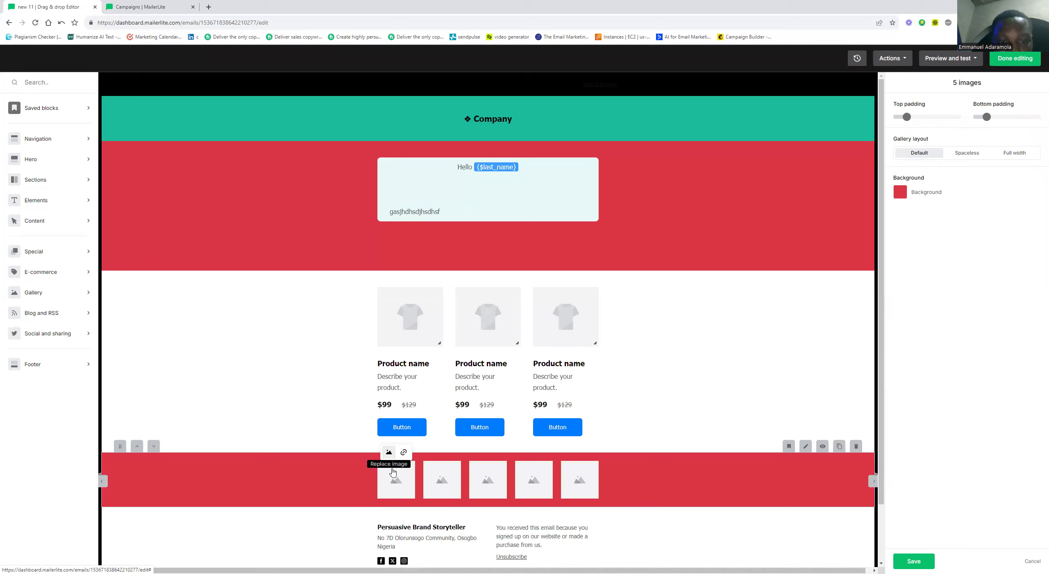
pyautogui.click(389, 455)
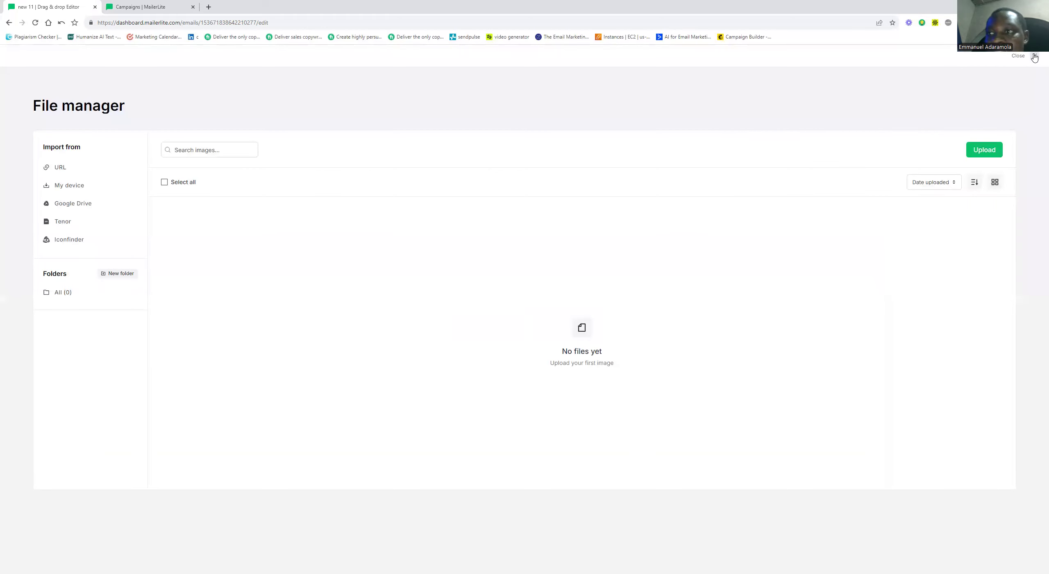
pyautogui.click(1035, 58)
# Set the gallery band's background to the teal swatch and save it.
pyautogui.click(900, 192)
pyautogui.click(831, 202)
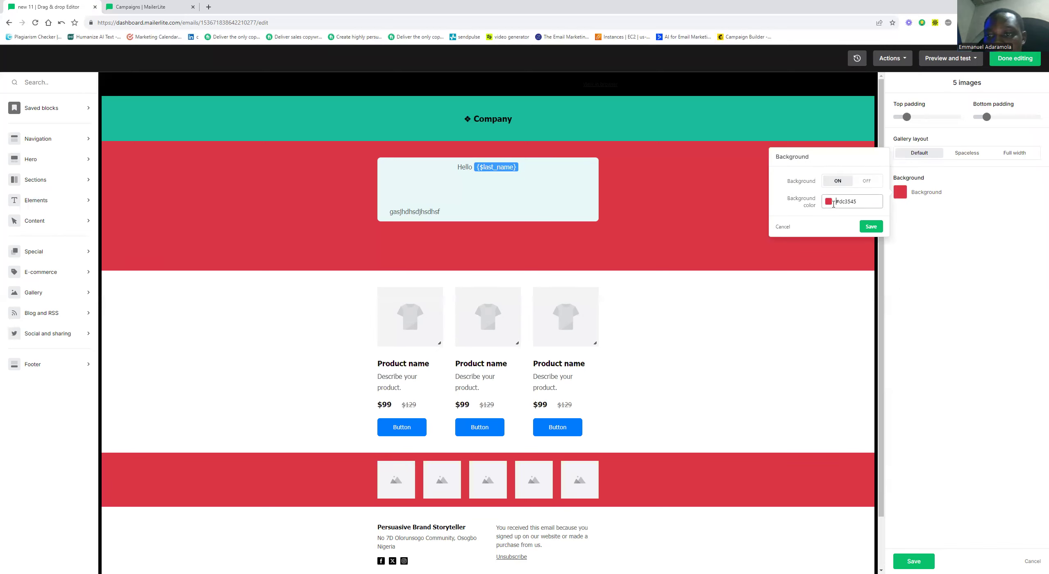
pyautogui.click(911, 257)
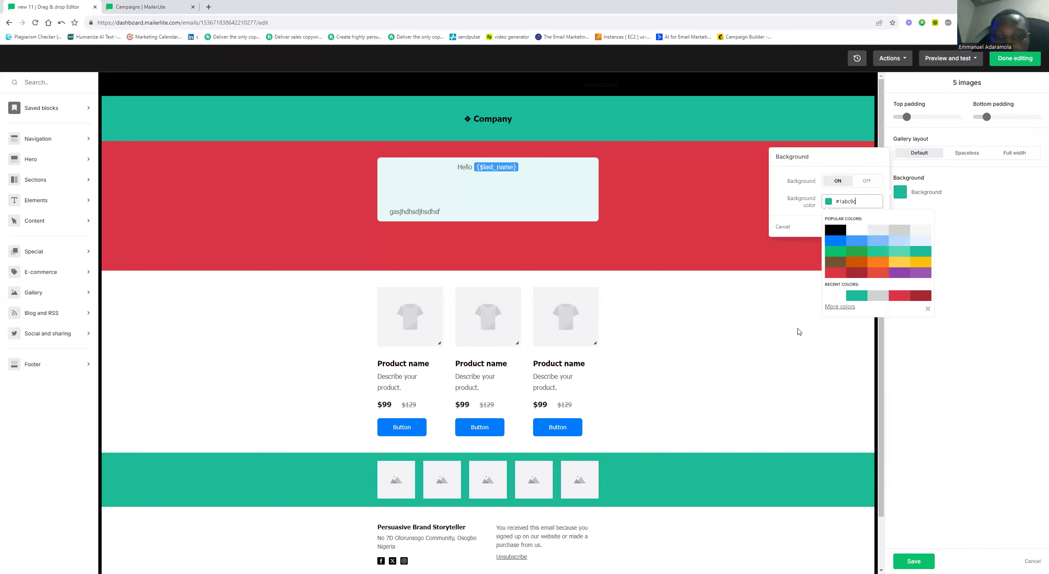
pyautogui.click(702, 366)
pyautogui.click(702, 366)
pyautogui.scroll(-2, 702, 366)
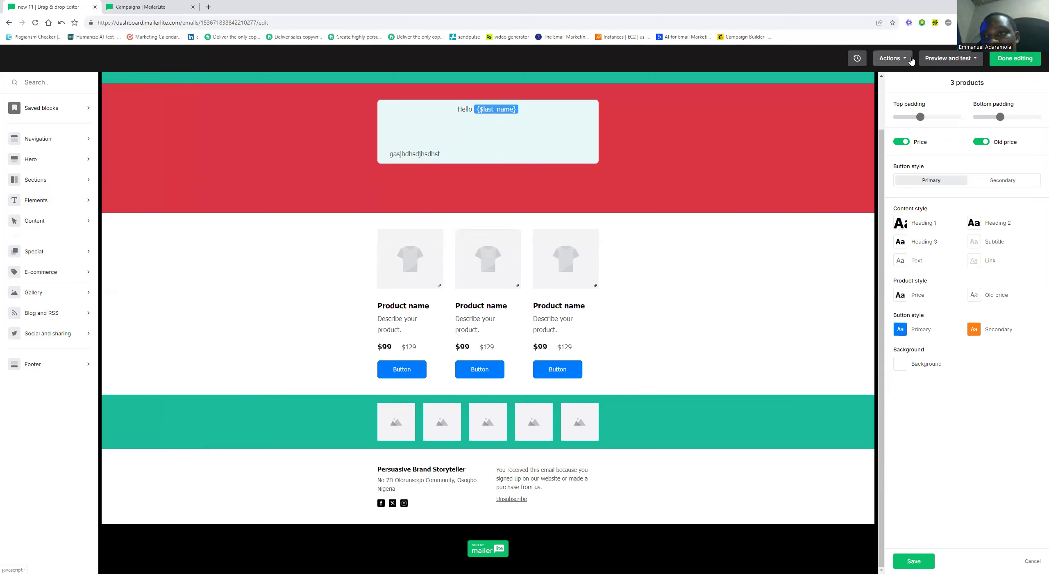
# Open Preview and test, choose Done editing, and switch to the Review and schedule tab.
pyautogui.click(954, 59)
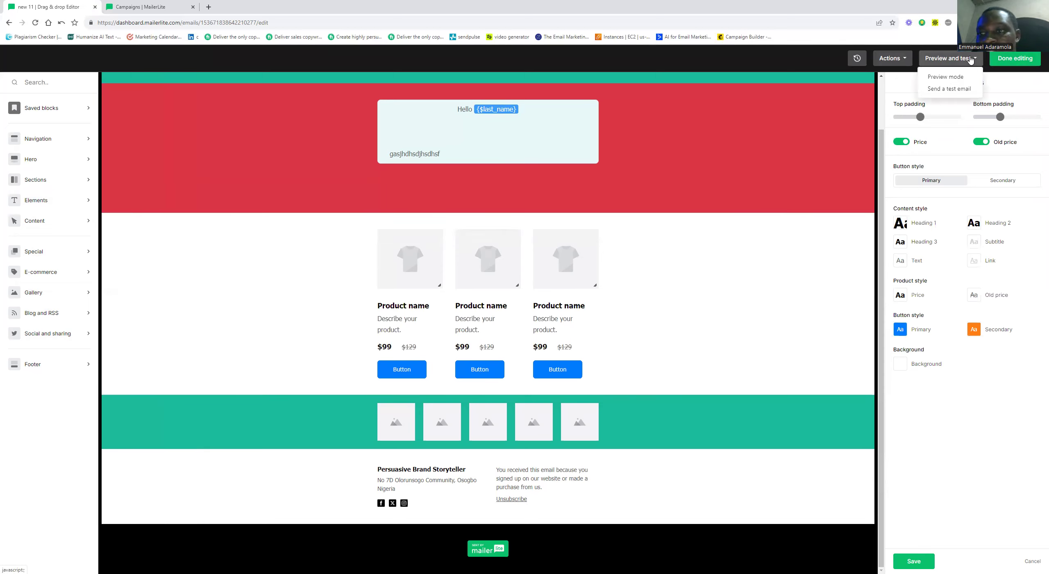
pyautogui.click(1011, 63)
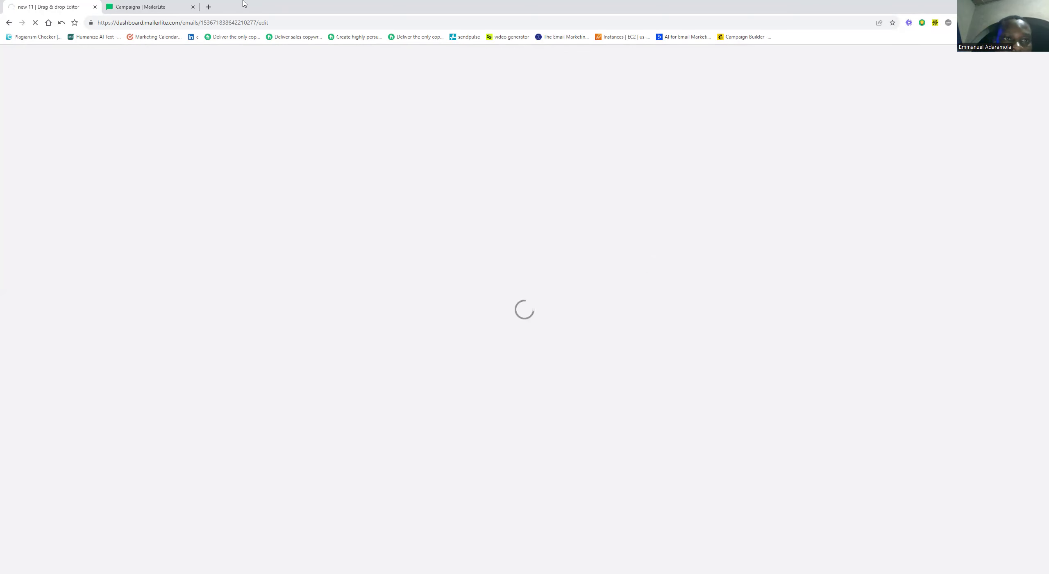
pyautogui.click(147, 6)
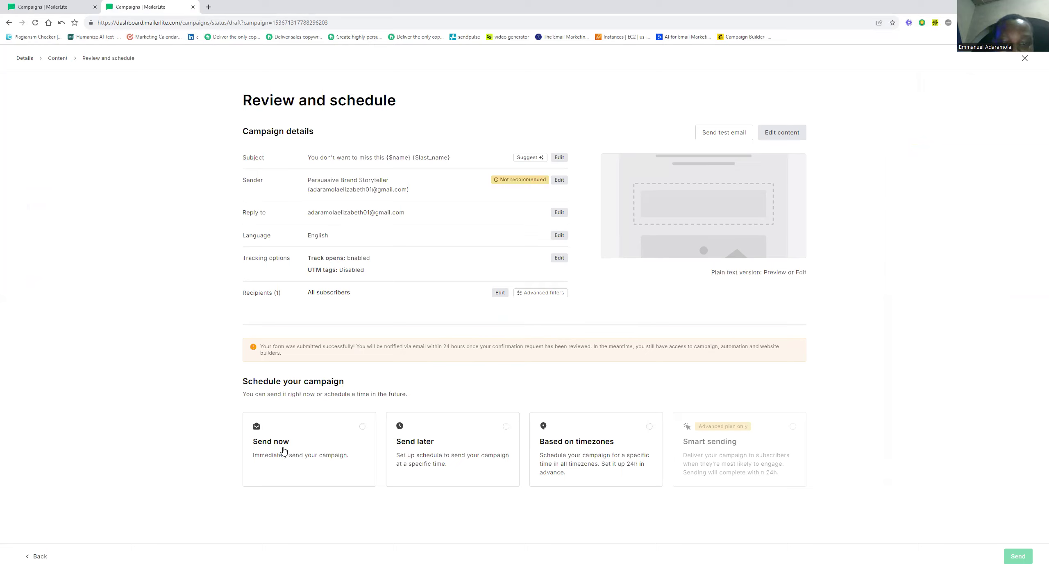
# Choose Send later, then schedule delivery based on recipients' time zones.
pyautogui.click(461, 452)
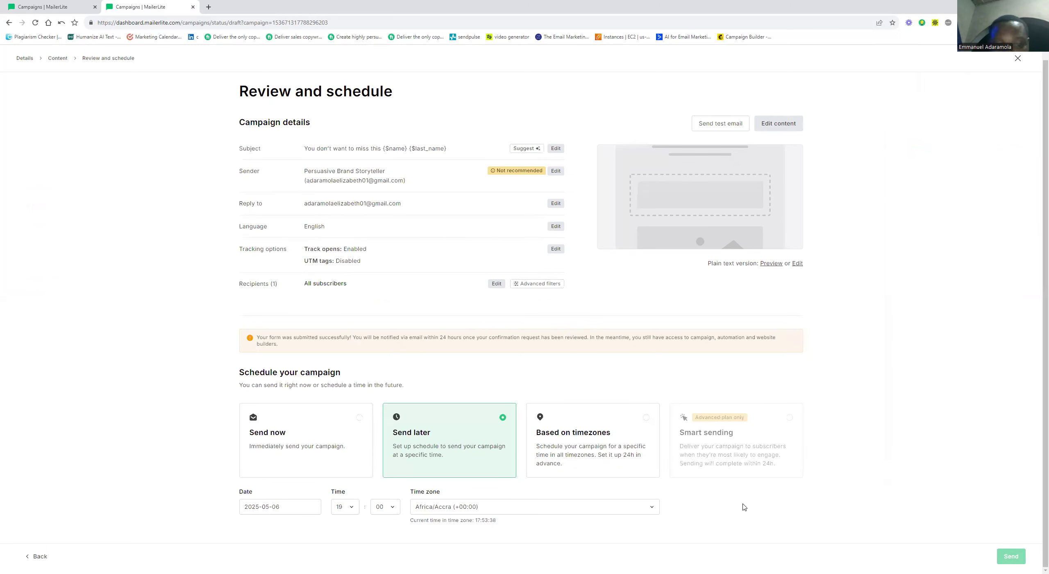
pyautogui.click(536, 508)
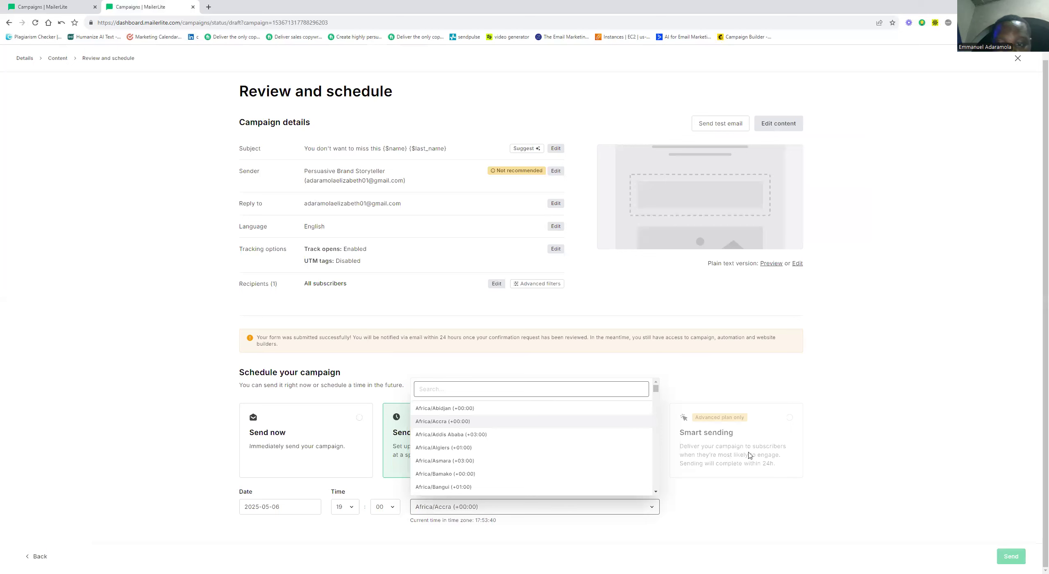
pyautogui.click(850, 391)
pyautogui.click(601, 428)
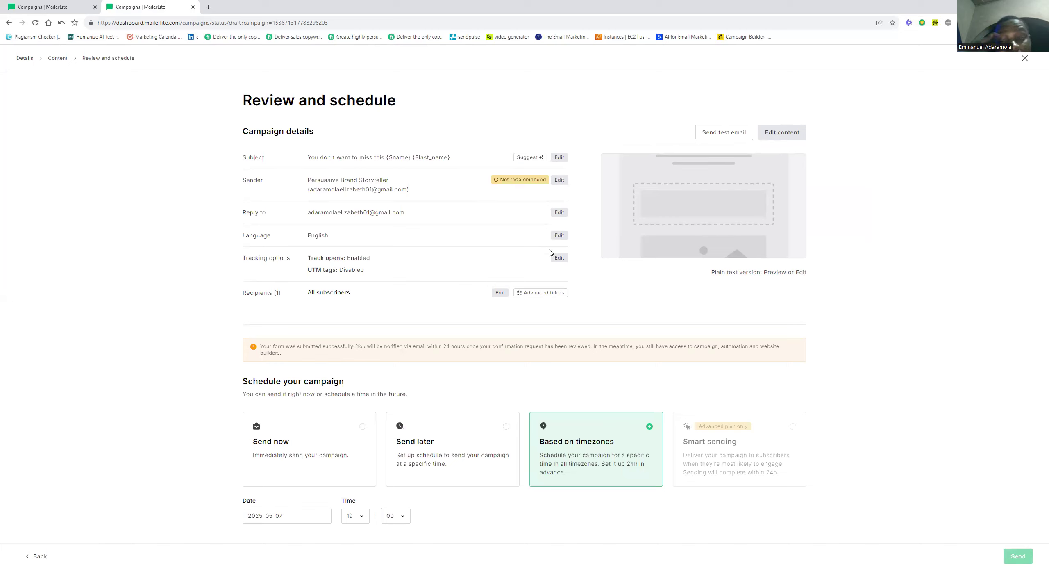
# Revert to sending later at a set time and close Review and schedule.
pyautogui.moveTo(679, 222)
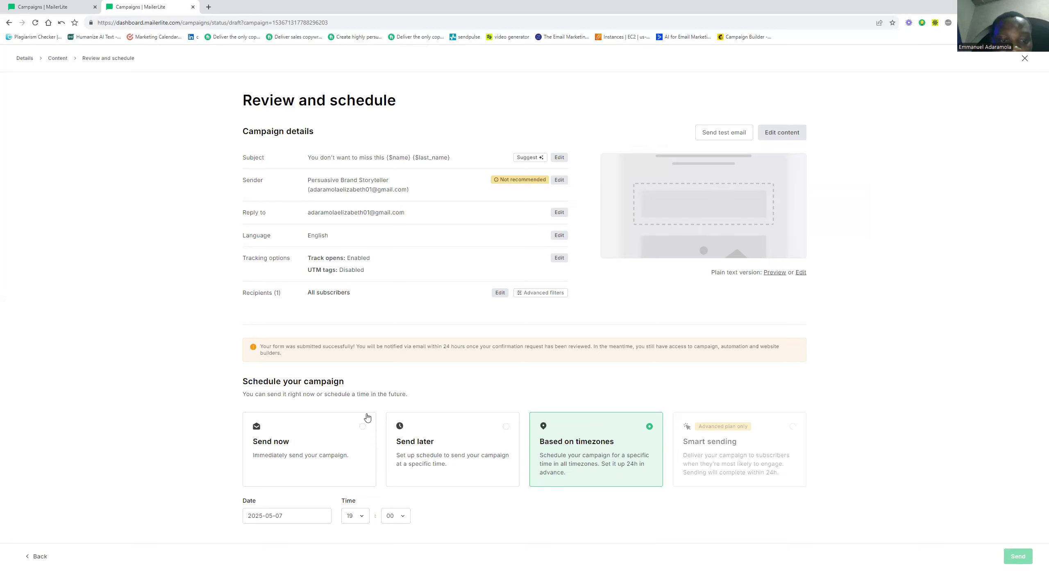
pyautogui.rightClick(507, 428)
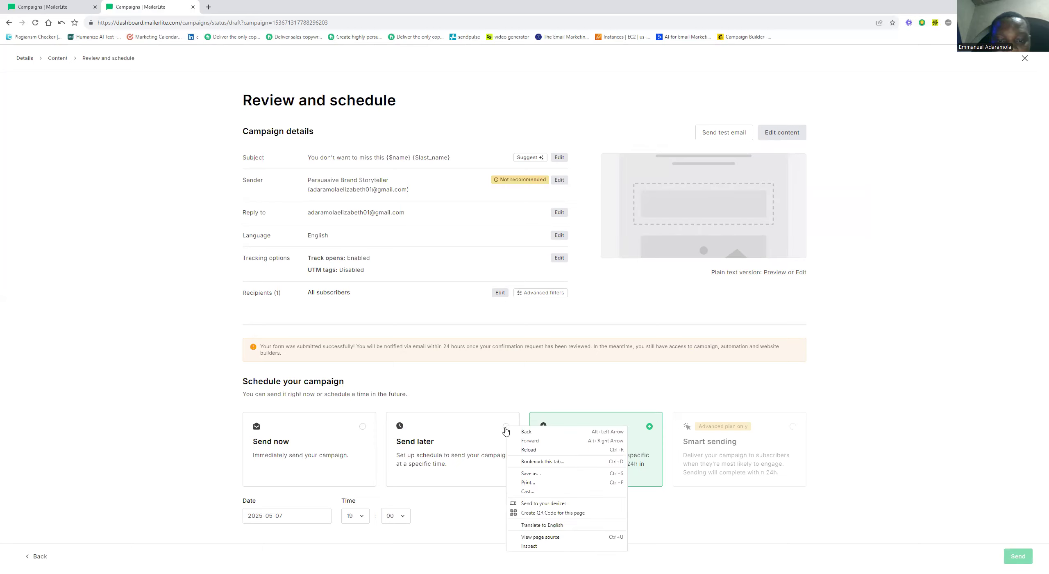
pyautogui.click(505, 430)
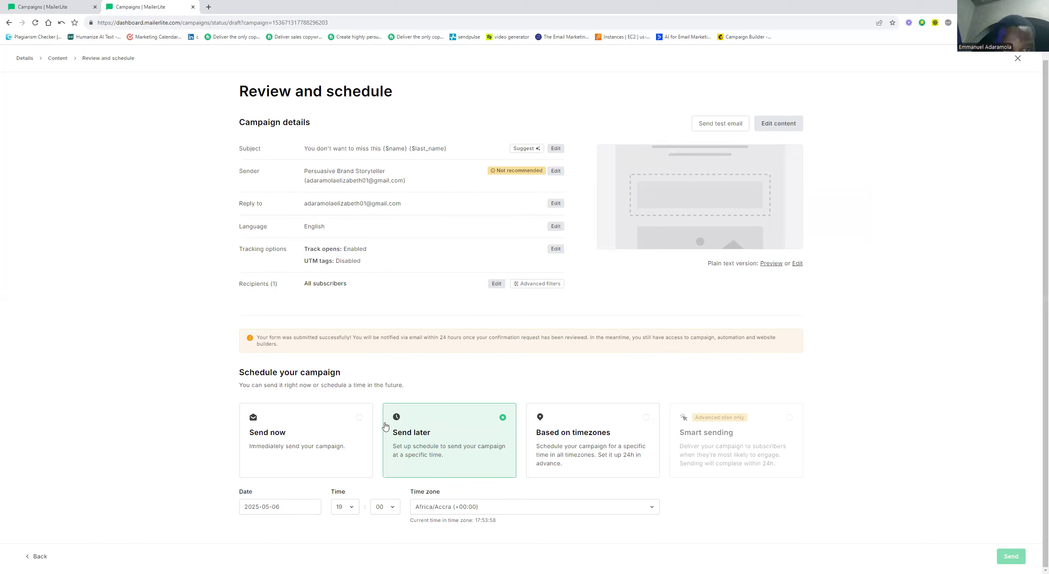
pyautogui.scroll(1, 387, 424)
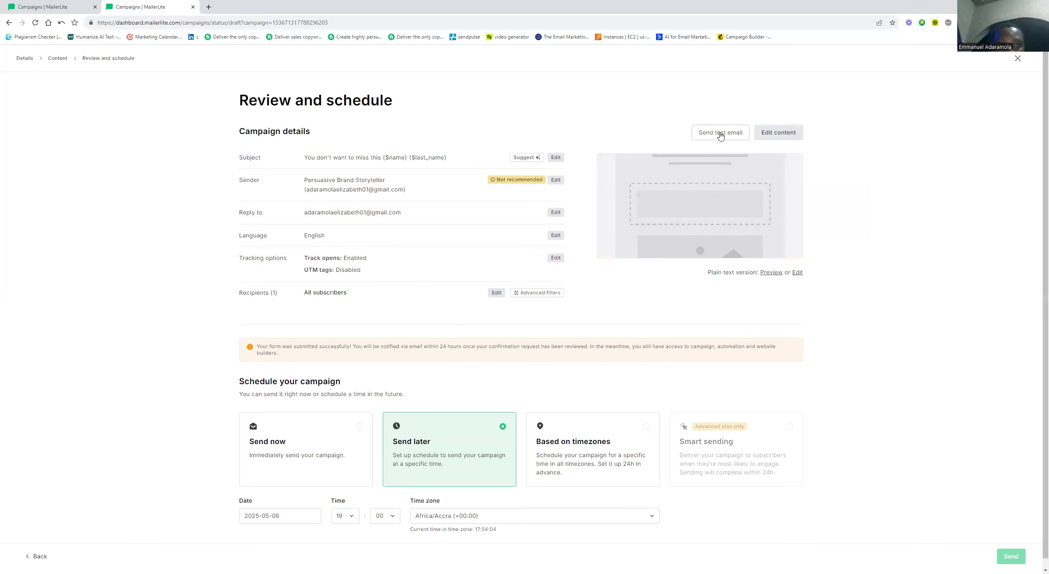
pyautogui.click(1018, 58)
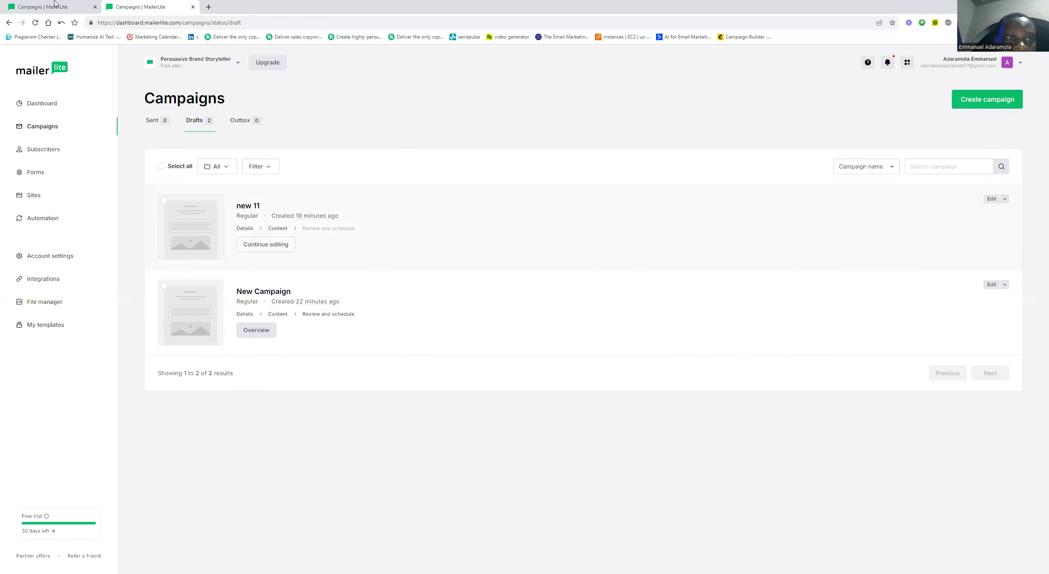
# On the first tab's campaign, switch UTM tags on in Tracking options and save.
pyautogui.click(38, 4)
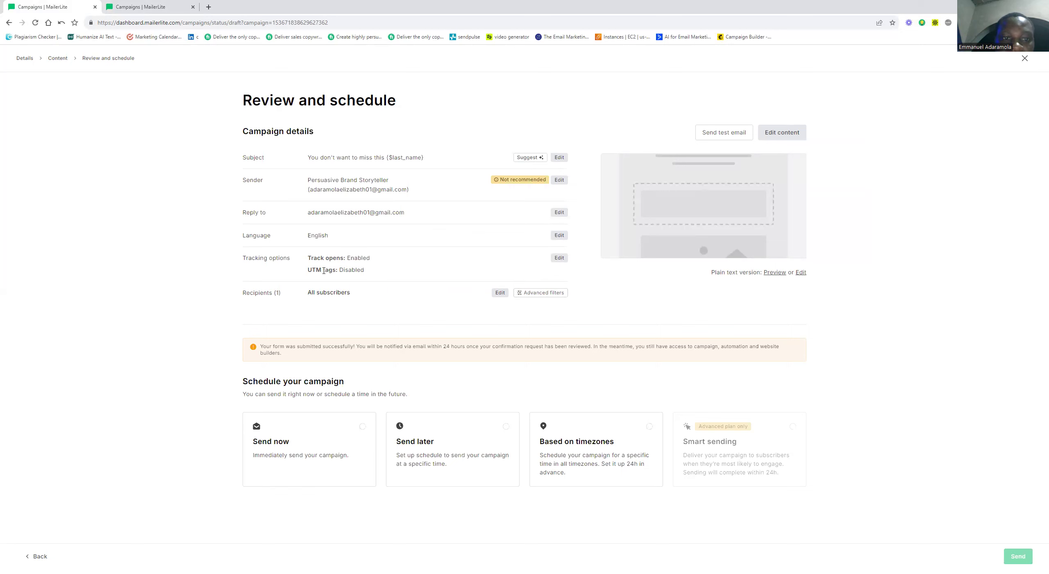
pyautogui.click(560, 258)
pyautogui.click(377, 321)
pyautogui.click(377, 322)
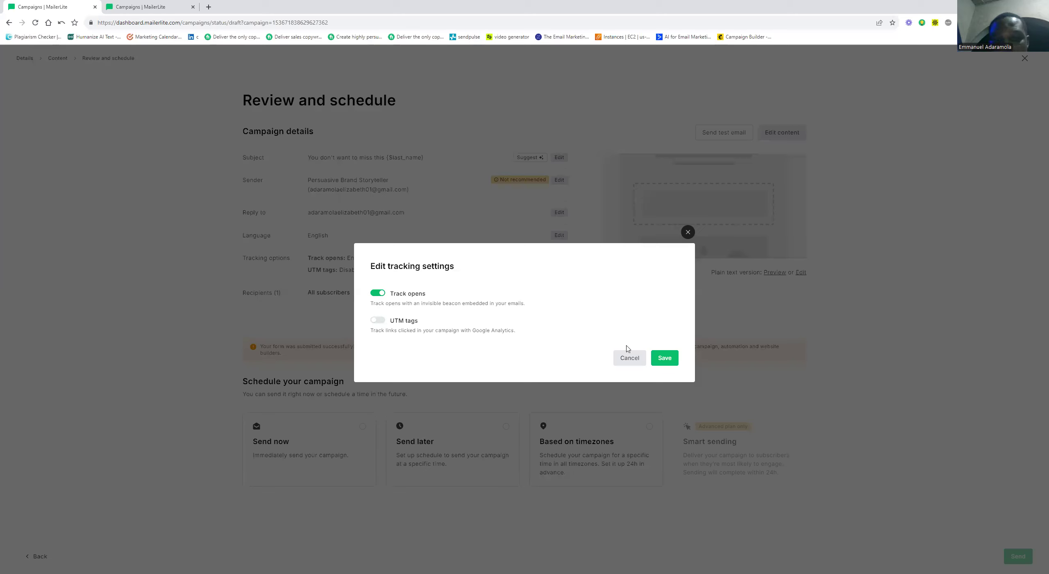
pyautogui.click(377, 320)
pyautogui.click(670, 358)
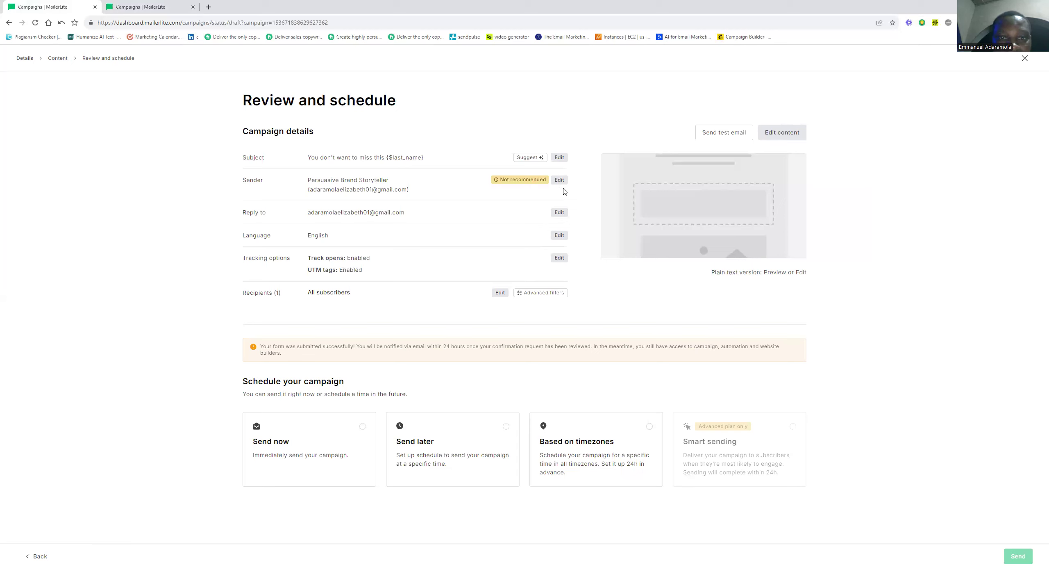
# Try the Automation workflows advanced recipient filter, close it unsaved, then close Review and schedule.
pyautogui.moveTo(540, 185)
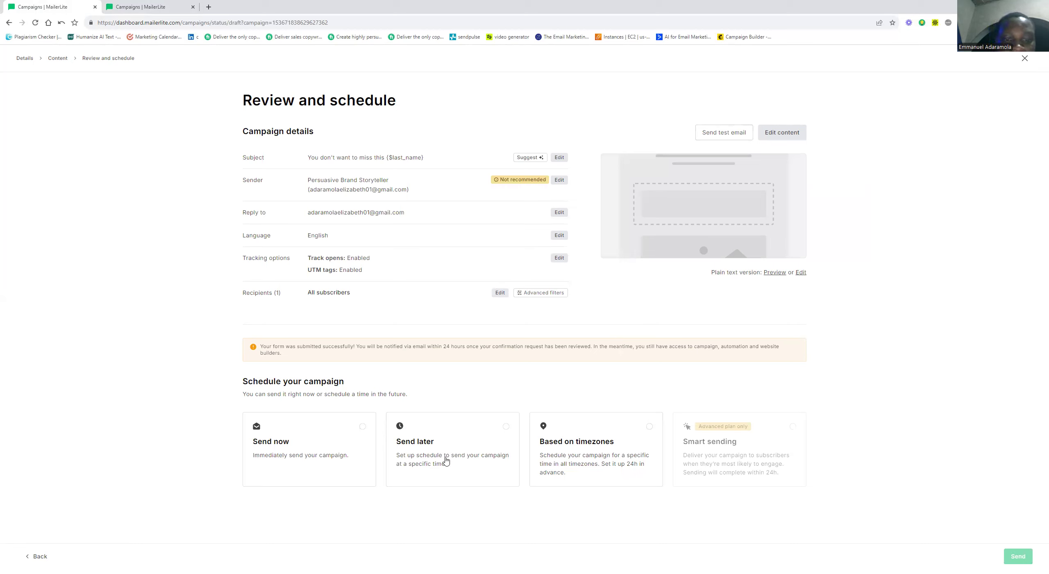
pyautogui.click(527, 293)
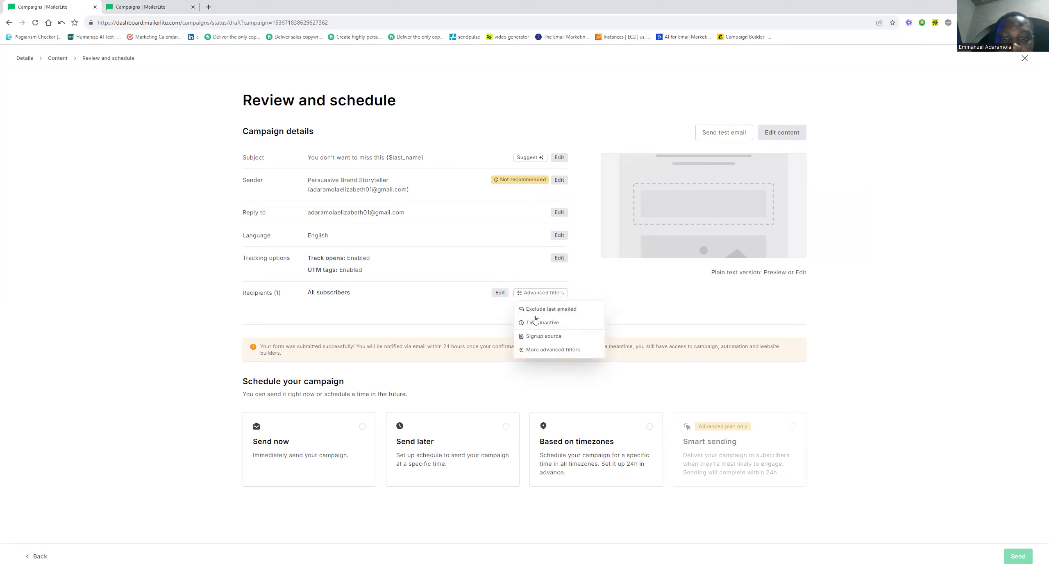
pyautogui.click(552, 349)
pyautogui.click(189, 315)
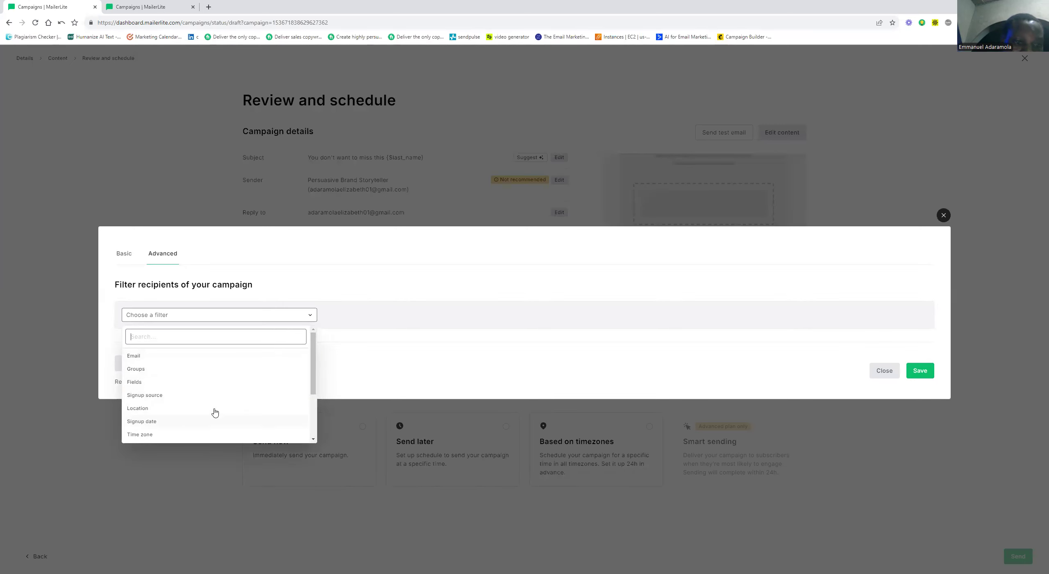
pyautogui.click(313, 401)
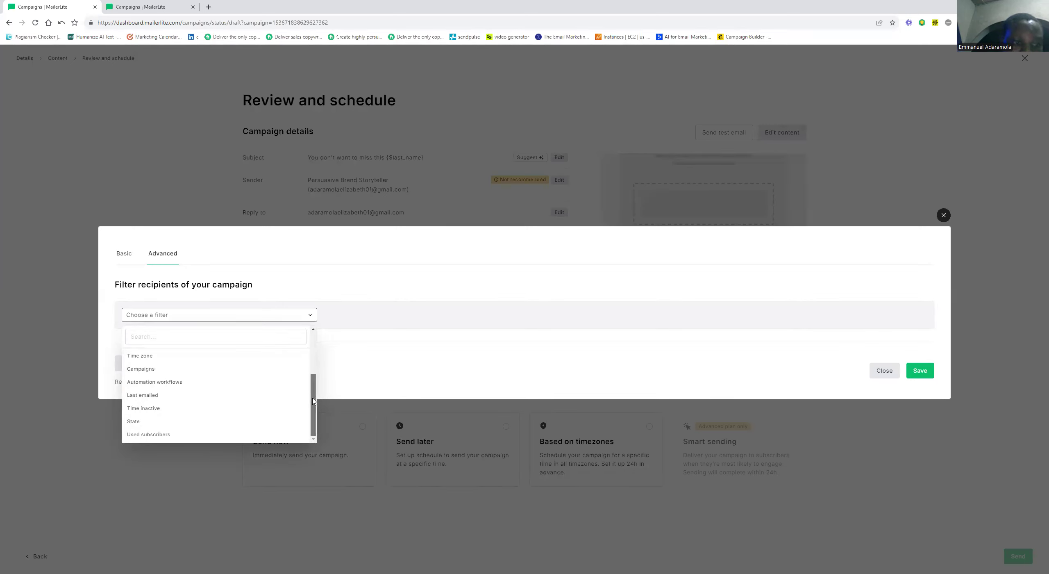
pyautogui.click(191, 383)
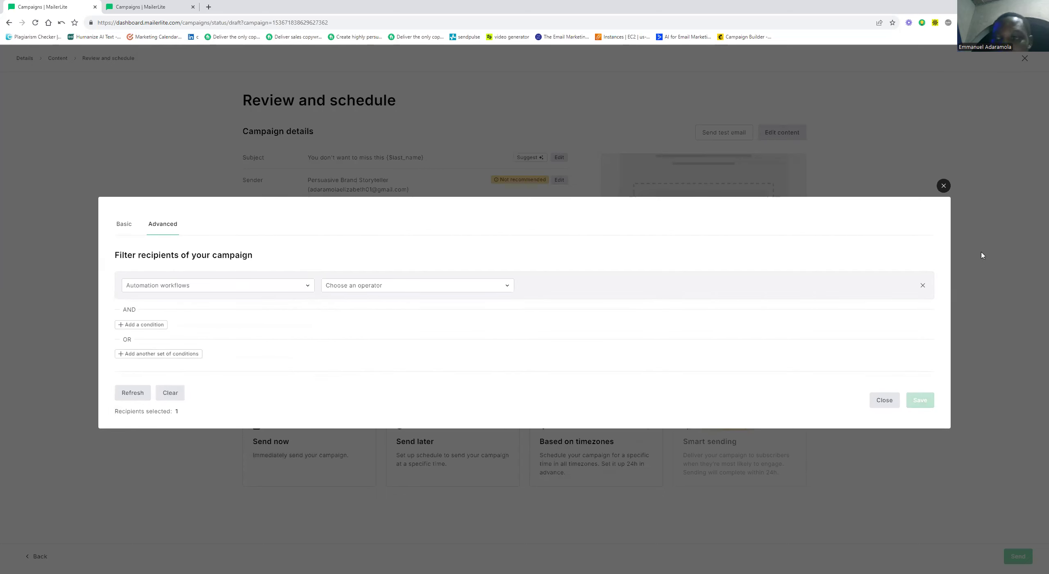
pyautogui.click(885, 399)
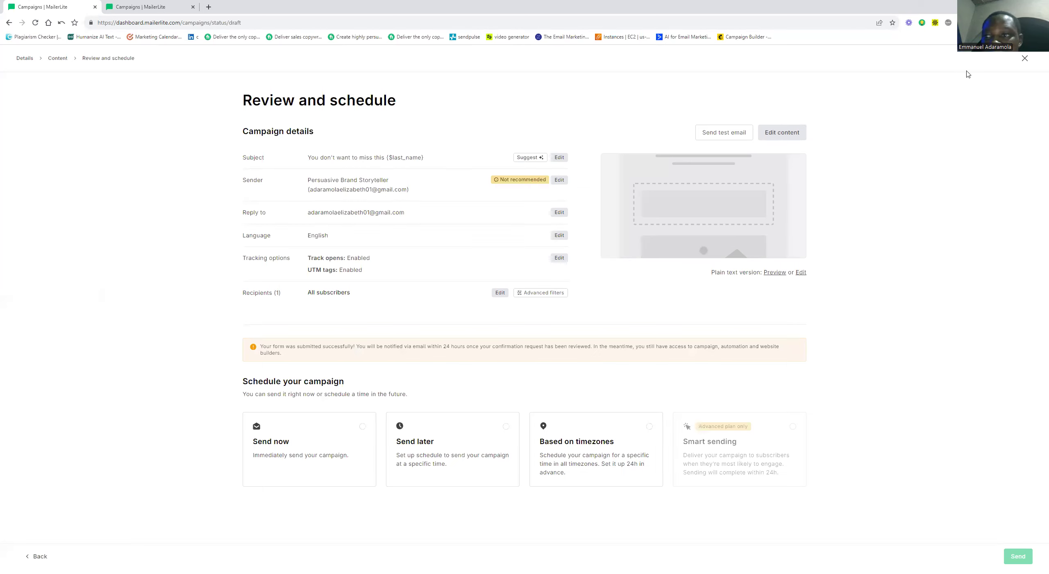
pyautogui.click(1026, 58)
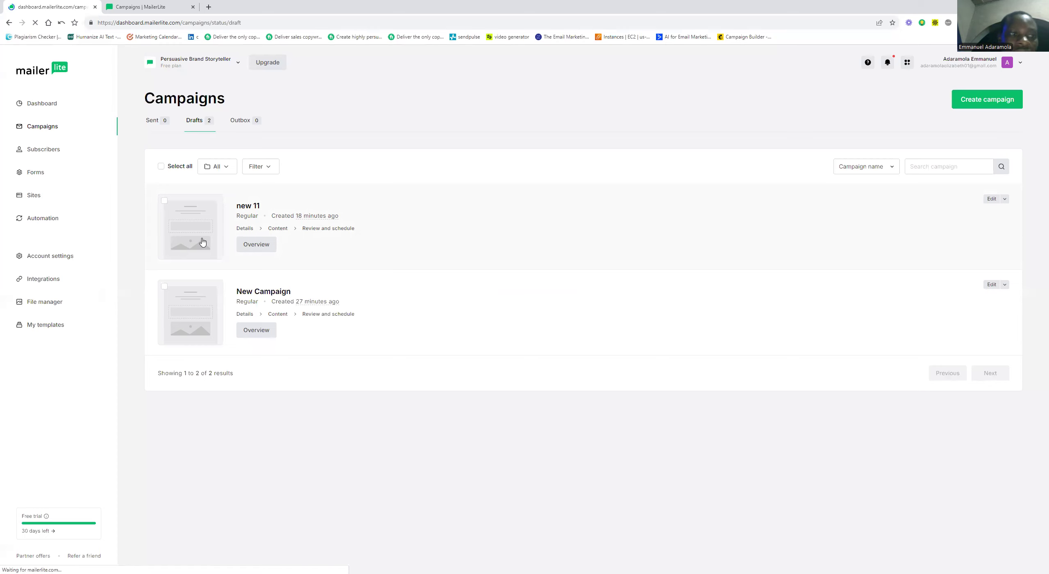
# Switch to the second Campaigns tab and go to Sites to start a new landing page.
pyautogui.click(146, 8)
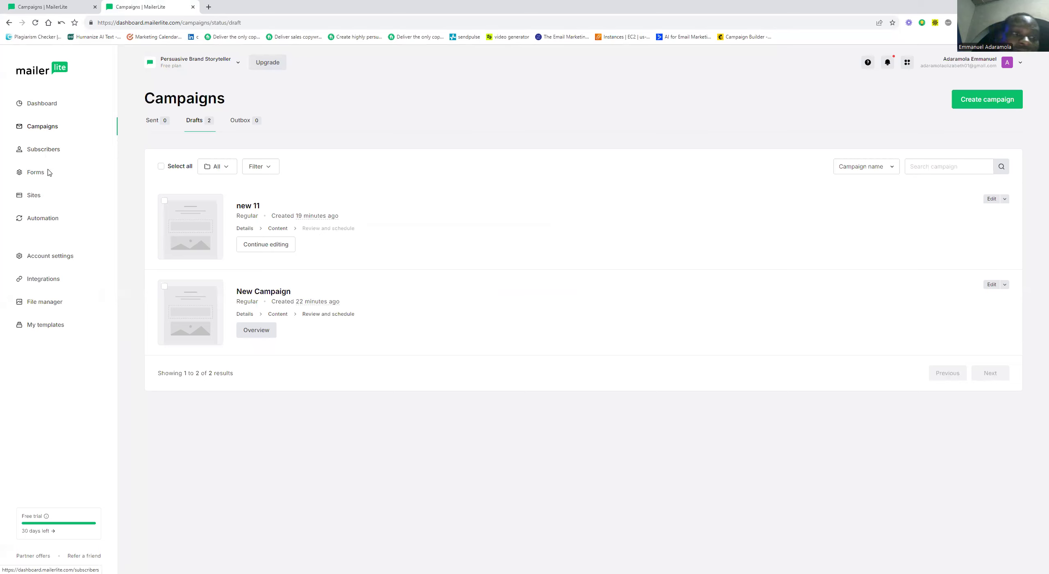
pyautogui.click(43, 198)
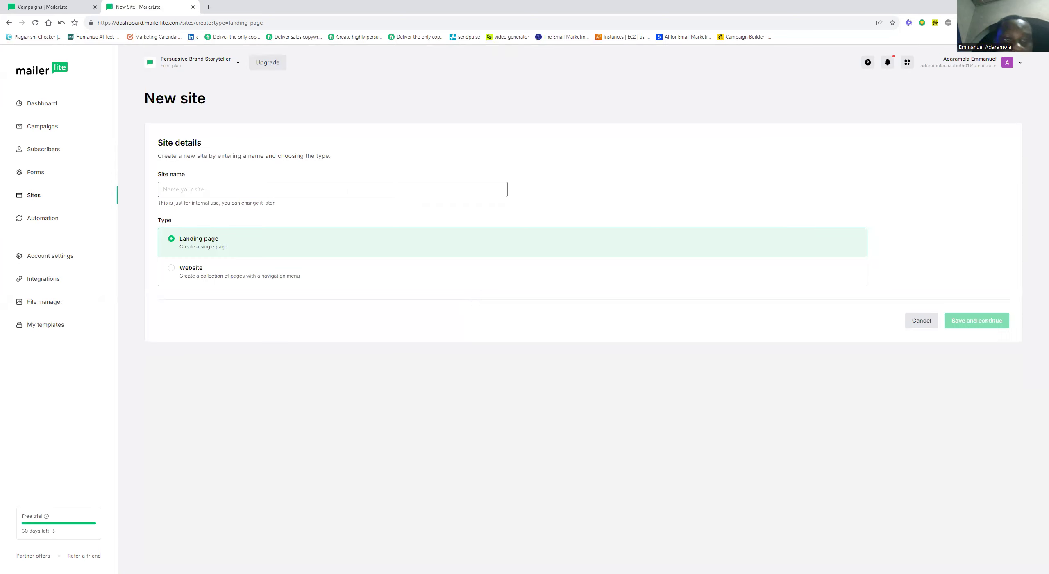
# Name the landing page 'Landing1', keep Landing page as the type, and save and continue.
pyautogui.click(345, 187)
pyautogui.write('Ka')
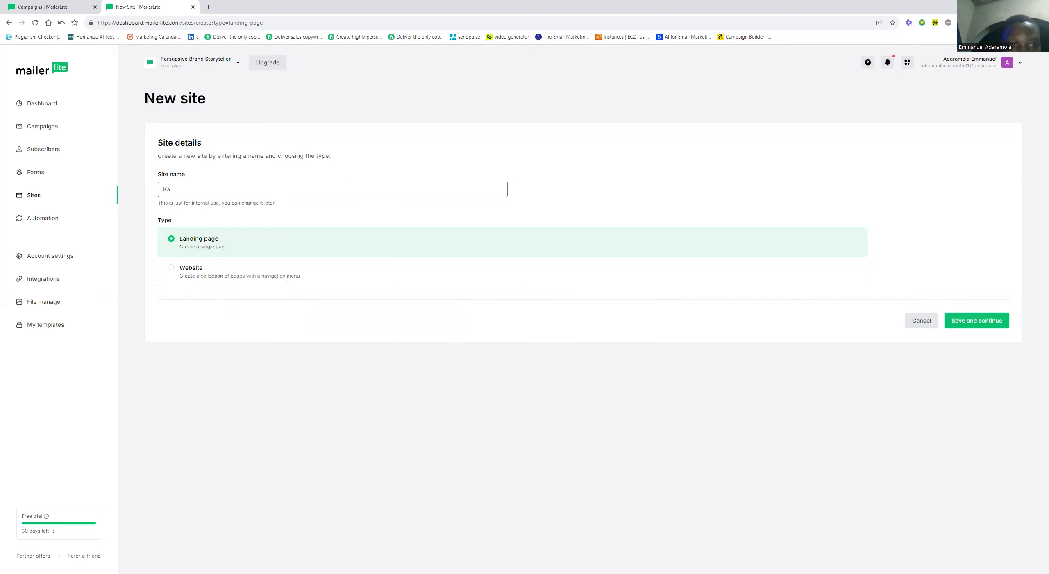
pyautogui.press('BackSpace')
pyautogui.press('BackSpace')
pyautogui.write('Landing1')
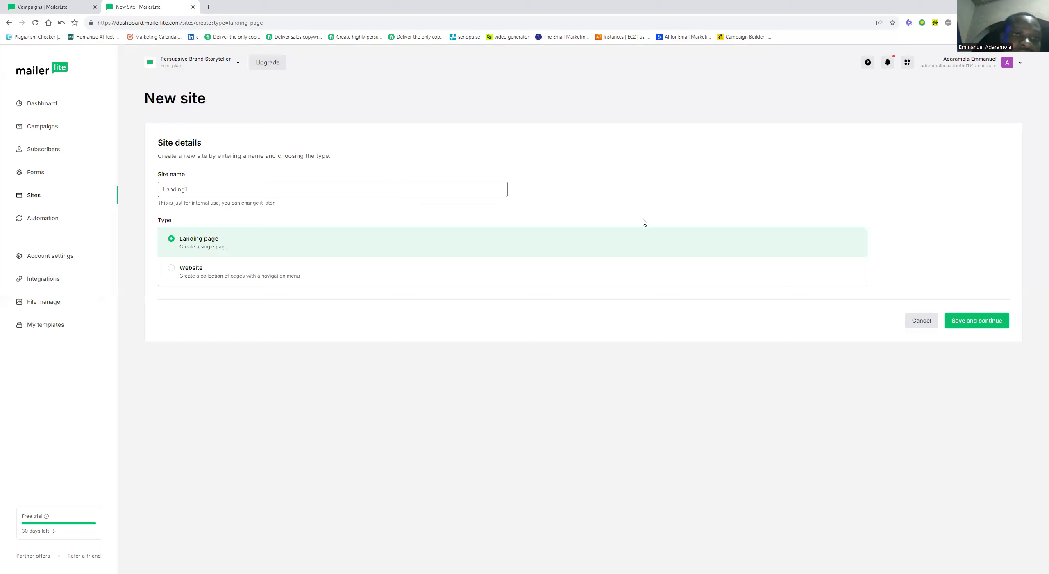
pyautogui.click(965, 322)
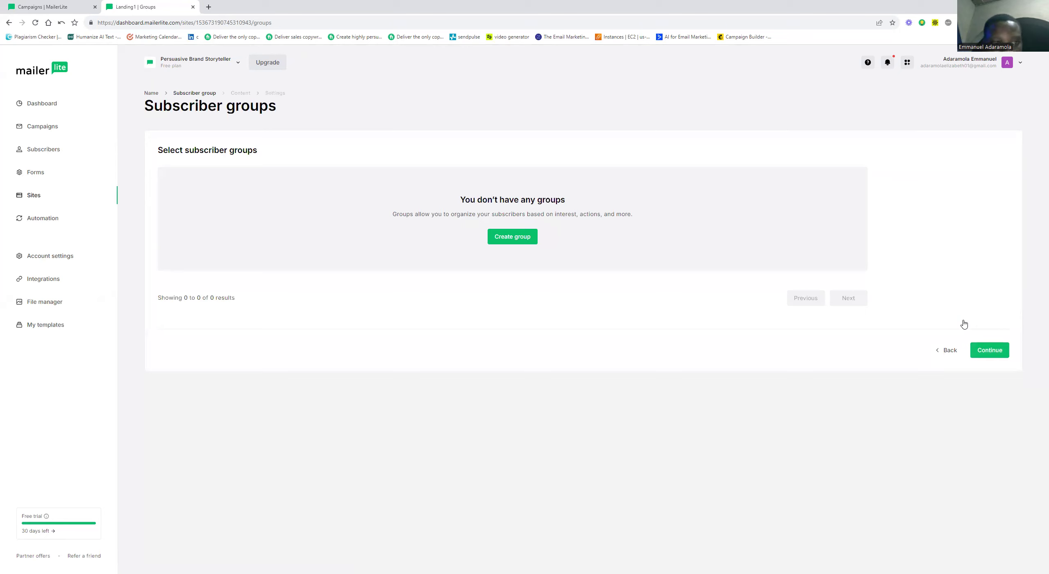
# Create a subscriber group 'BODMAS' for Landing1, then continue to the Choose template step.
pyautogui.click(531, 236)
pyautogui.click(476, 312)
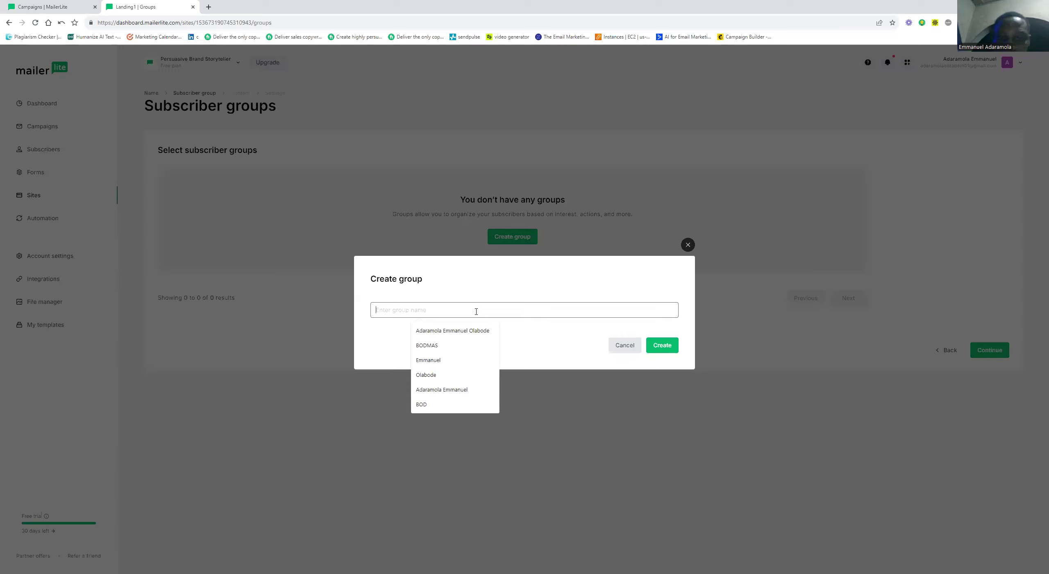
pyautogui.click(433, 349)
pyautogui.click(666, 346)
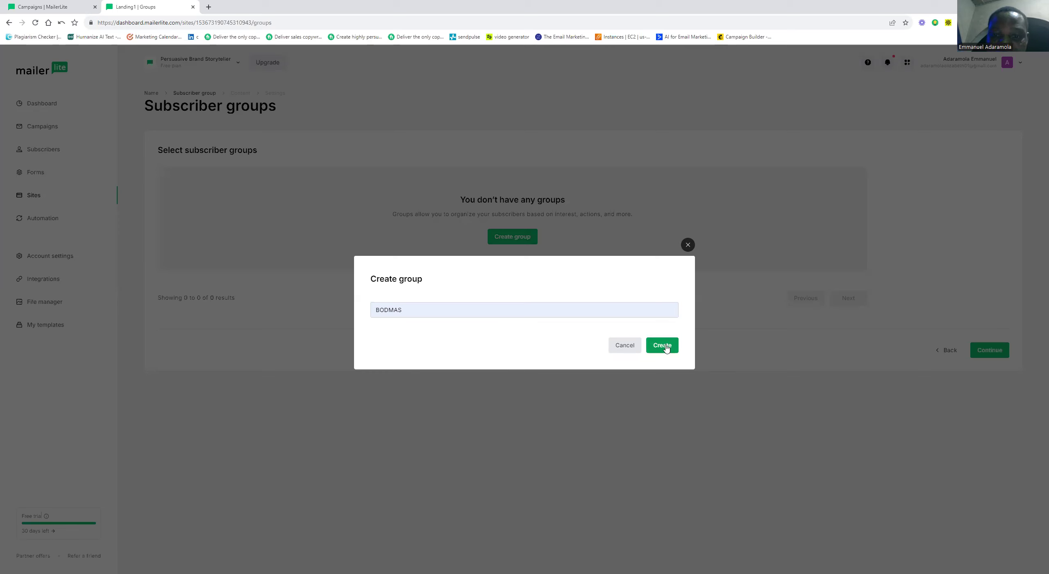
pyautogui.press('Return')
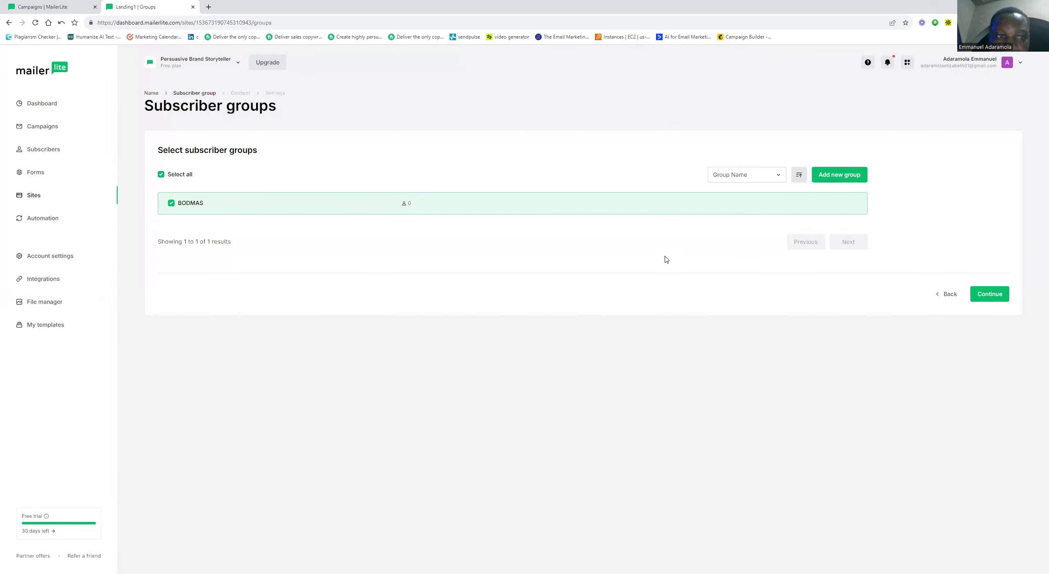
pyautogui.click(980, 296)
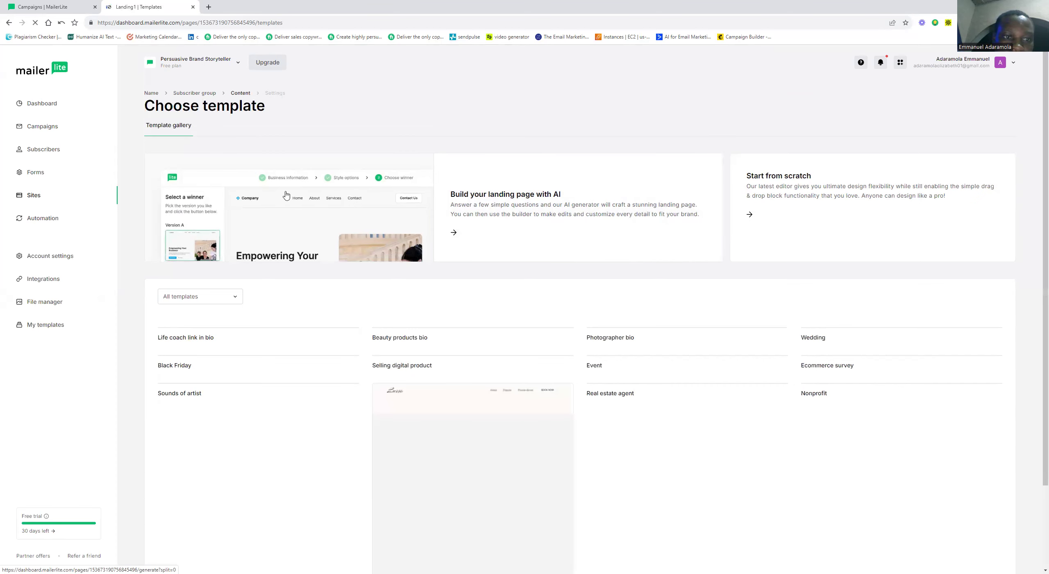
# Duplicate the Landing1 templates tab and switch to the copy.
pyautogui.scroll(-4, 535, 345)
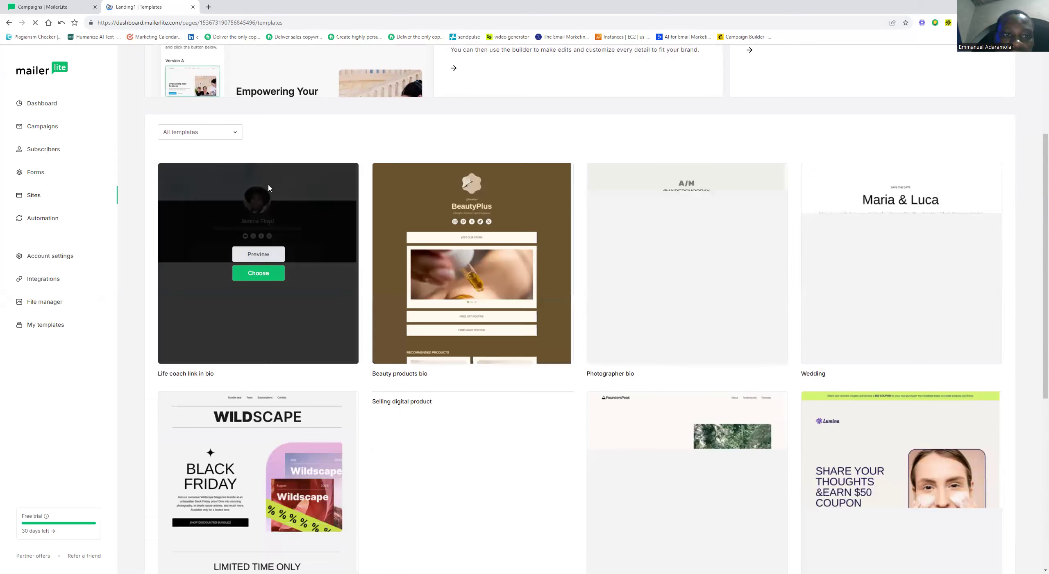
pyautogui.rightClick(136, 2)
pyautogui.press('Escape')
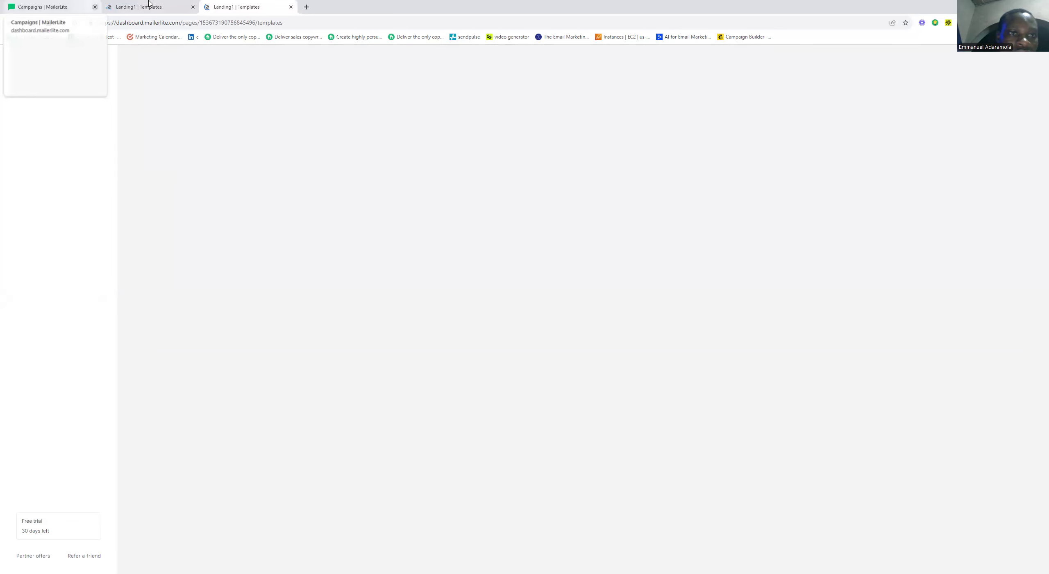
pyautogui.click(154, 3)
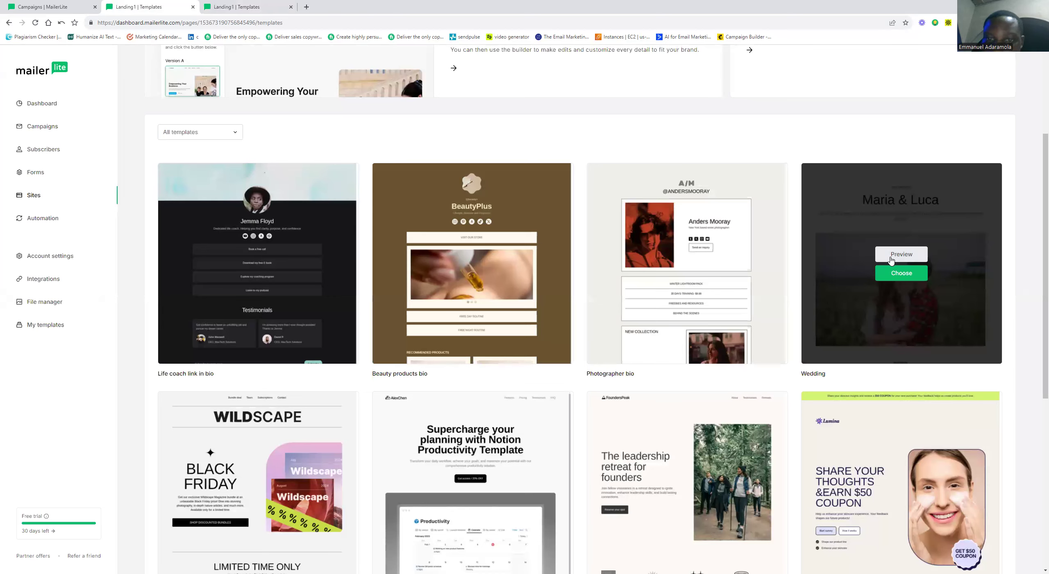
# Preview the Life coach link in bio template from the gallery.
pyautogui.scroll(4, 689, 252)
pyautogui.moveTo(774, 192)
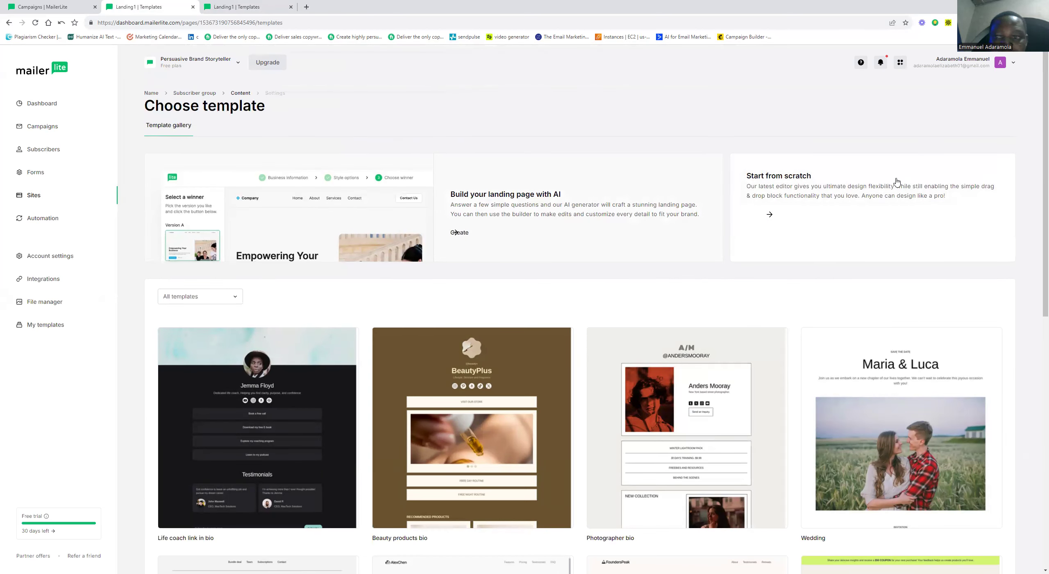
pyautogui.click(540, 234)
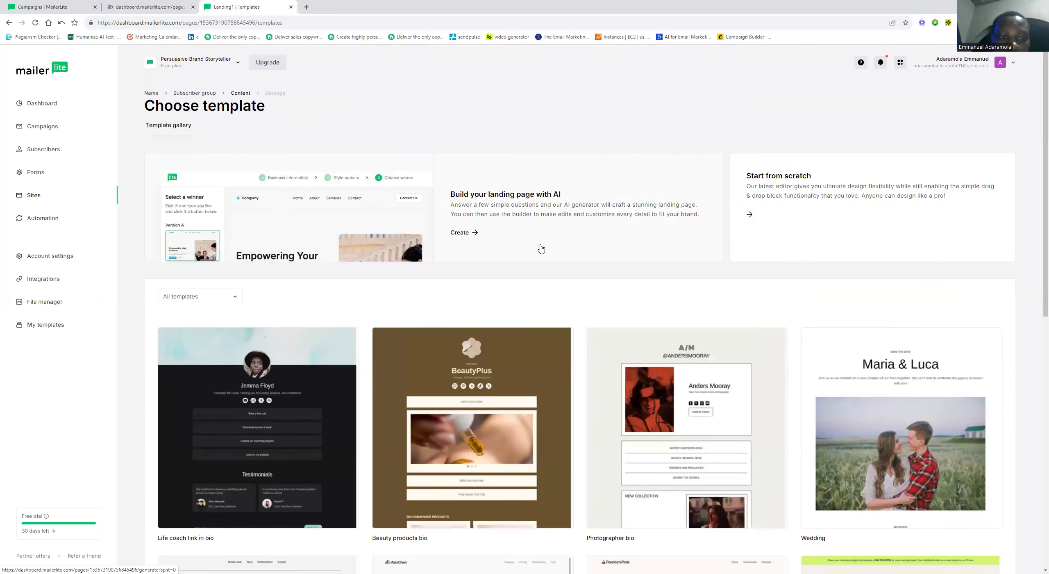
pyautogui.scroll(-5, 540, 248)
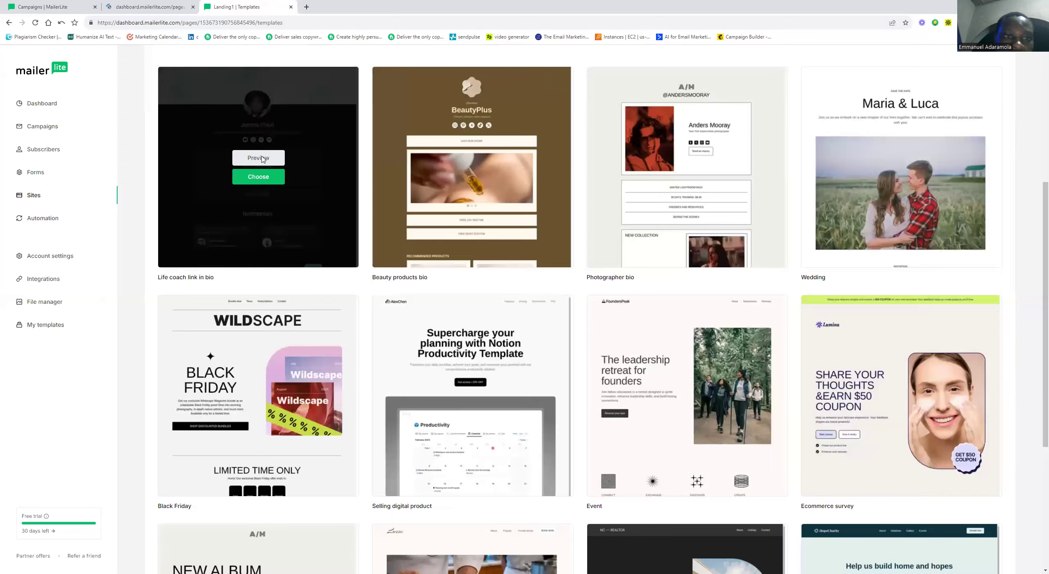
pyautogui.click(263, 158)
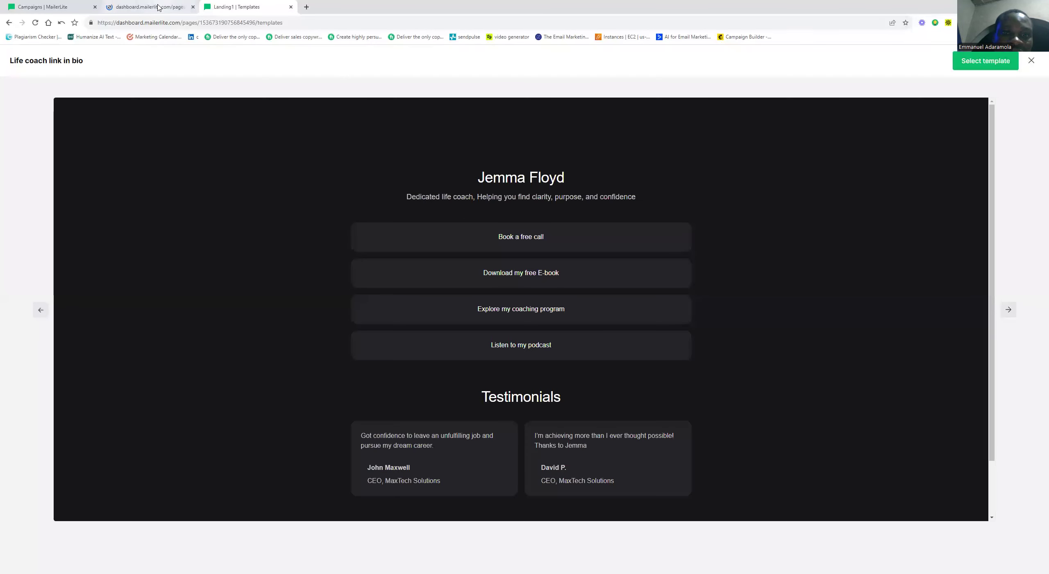
# Check the other landing page tab, then close the Life coach template preview.
pyautogui.scroll(-2, 452, 160)
pyautogui.scroll(4, 452, 159)
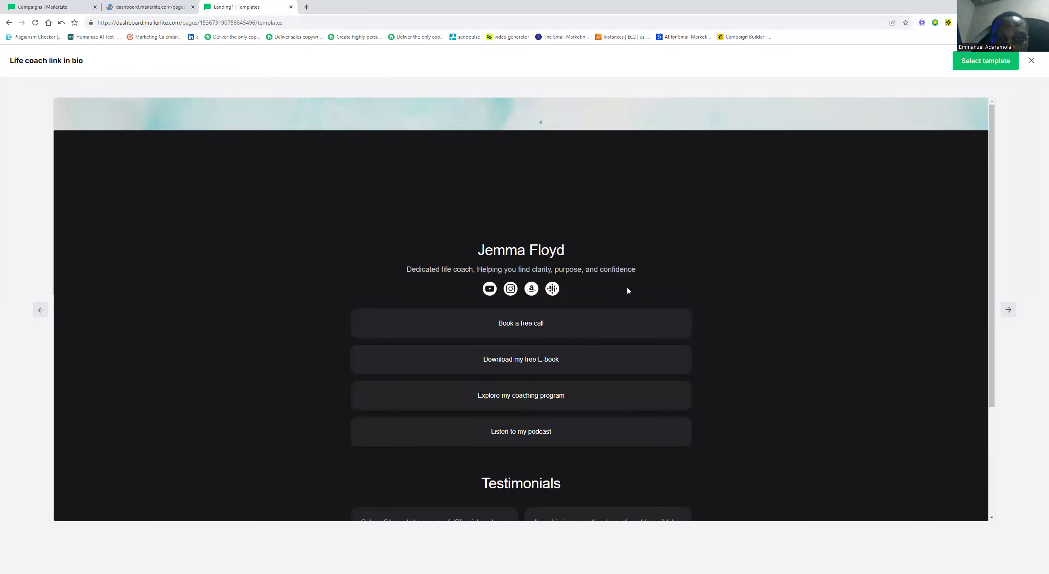
pyautogui.scroll(-3, 628, 290)
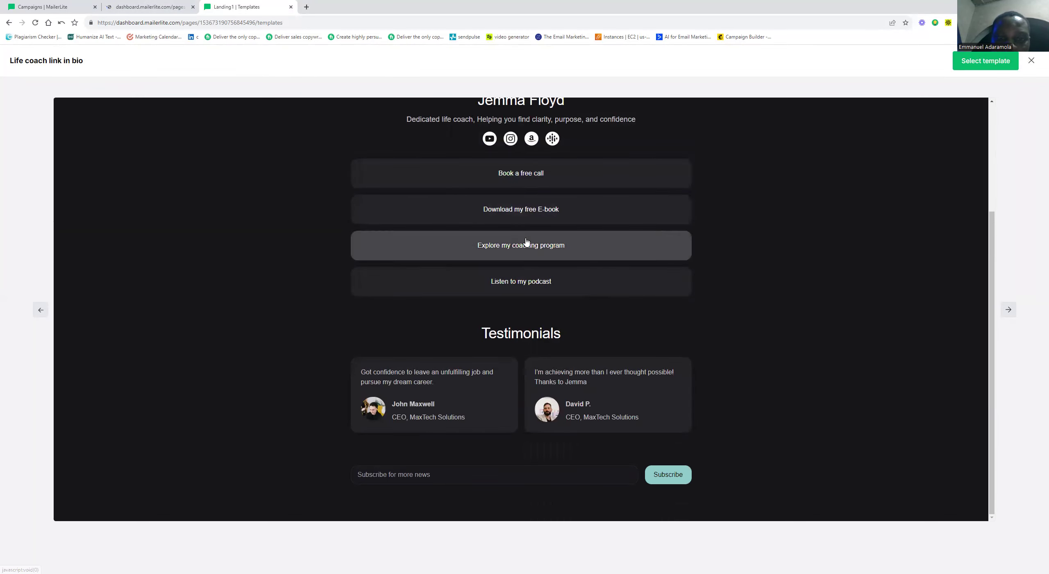
pyautogui.click(126, 7)
pyautogui.click(234, 7)
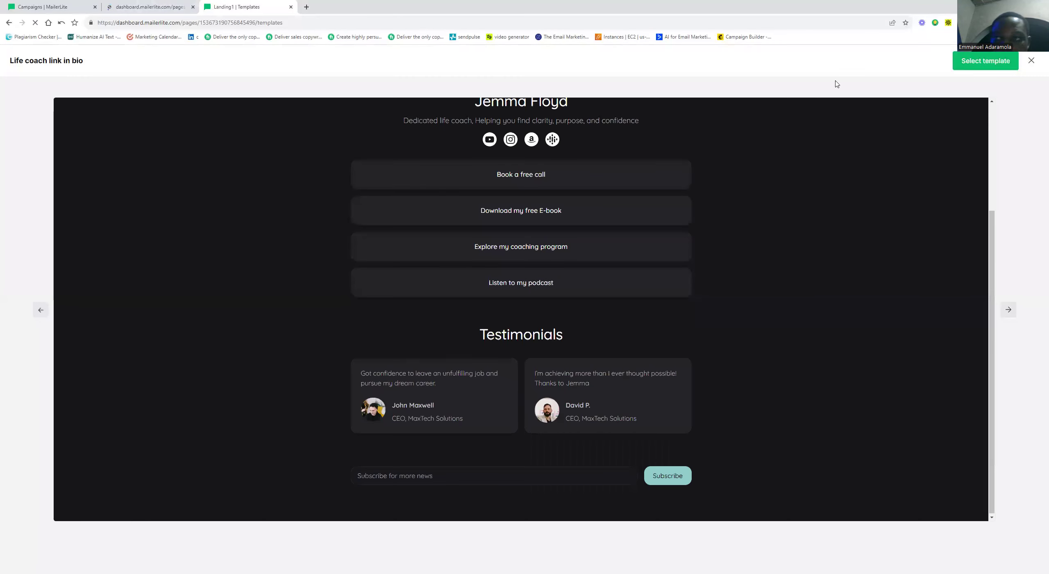
pyautogui.click(1031, 60)
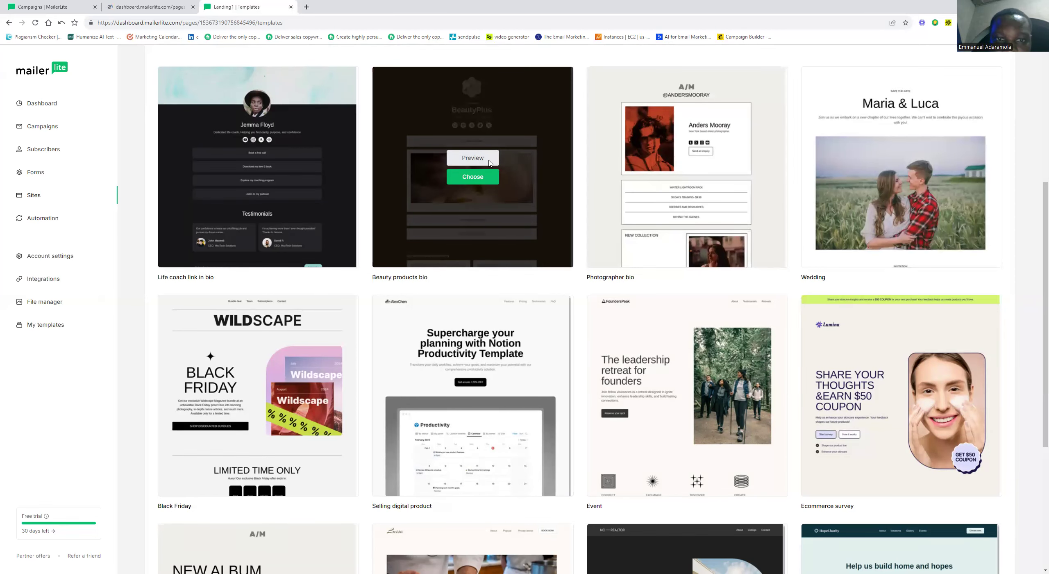
# Look through the Beauty products bio template preview and close it.
pyautogui.click(472, 157)
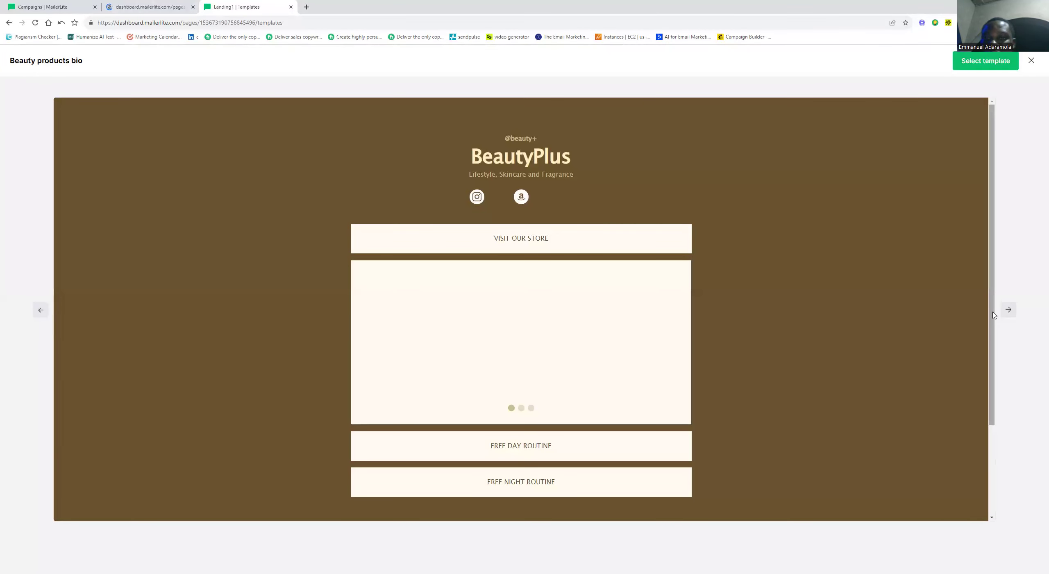
pyautogui.scroll(-3, 715, 270)
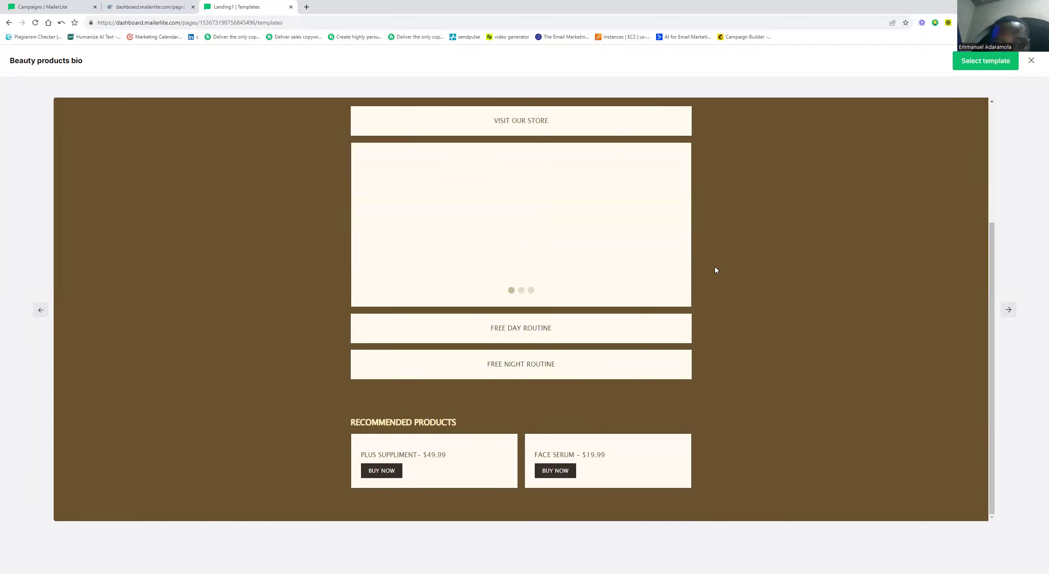
pyautogui.scroll(3, 639, 337)
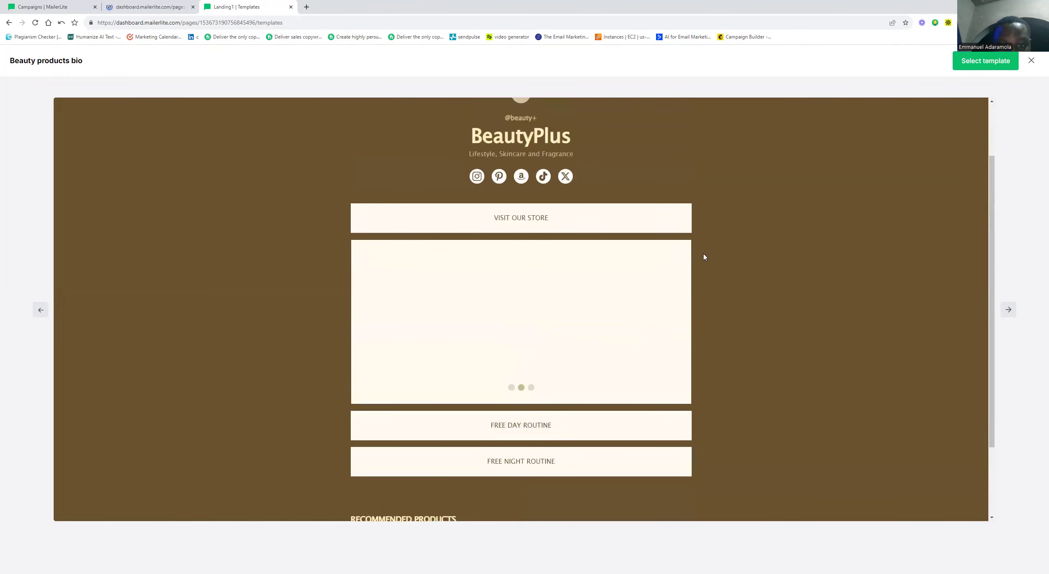
pyautogui.click(1033, 61)
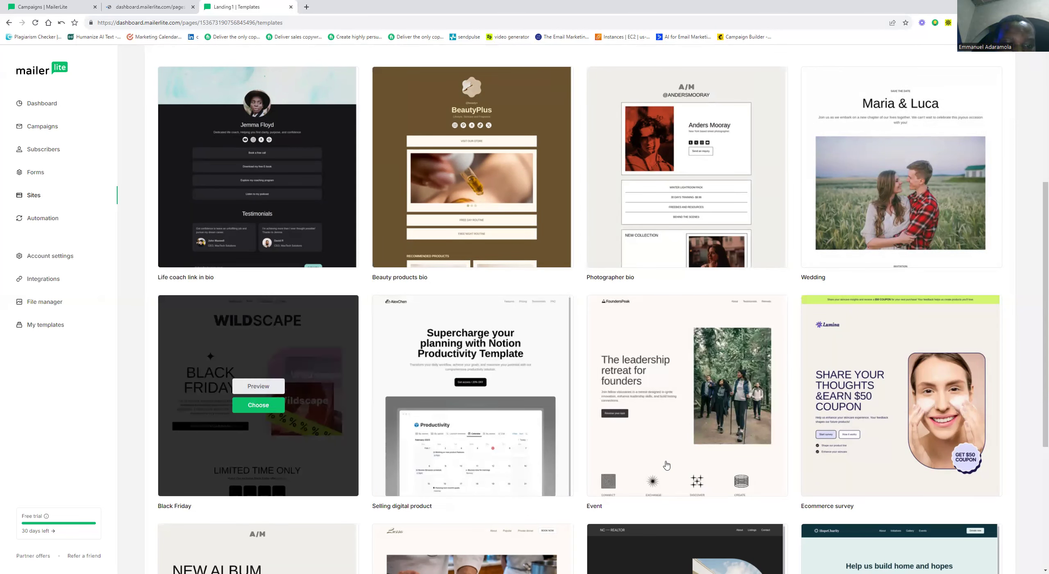
# Open the Ecommerce survey template preview.
pyautogui.scroll(-4, 666, 464)
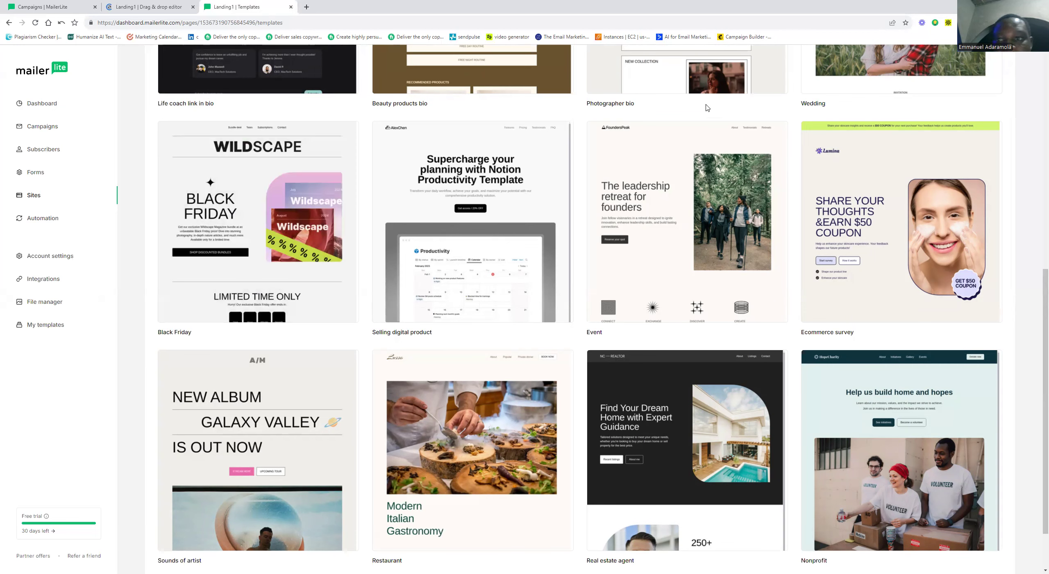
pyautogui.moveTo(857, 277)
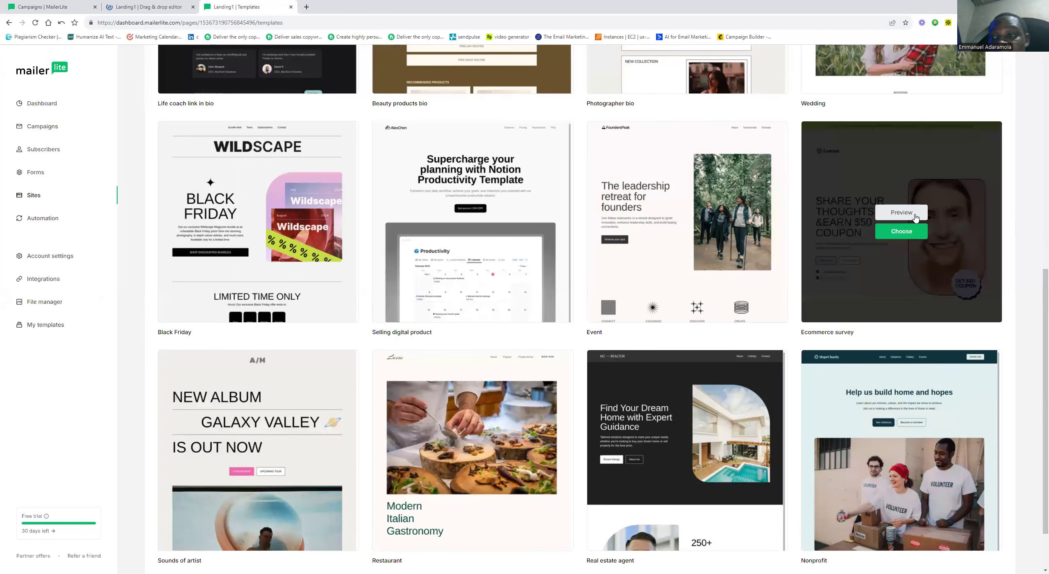
pyautogui.click(913, 213)
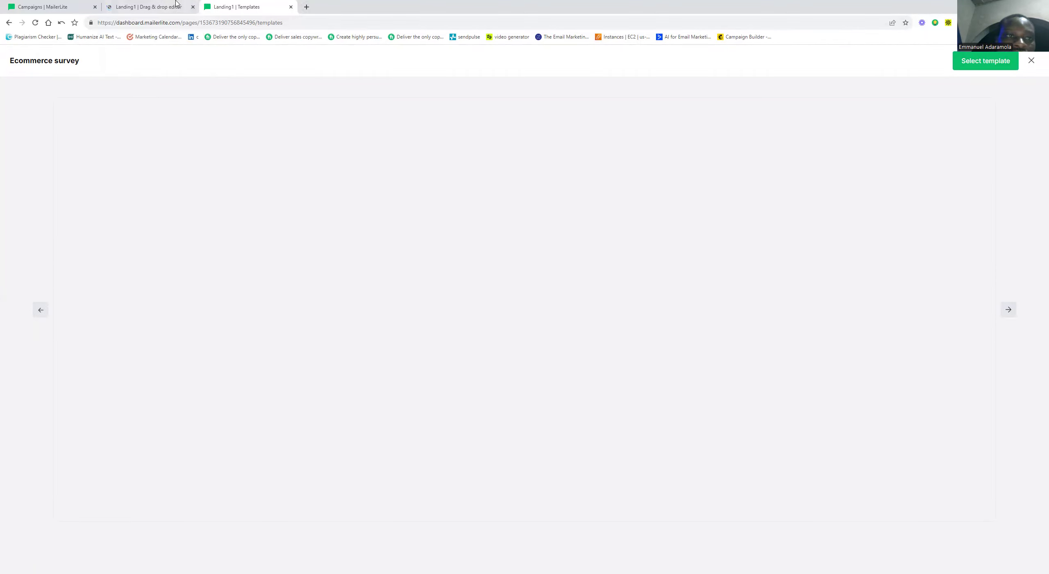
# Continue to the drag & drop builder and delete the placeholder content section.
pyautogui.click(150, 5)
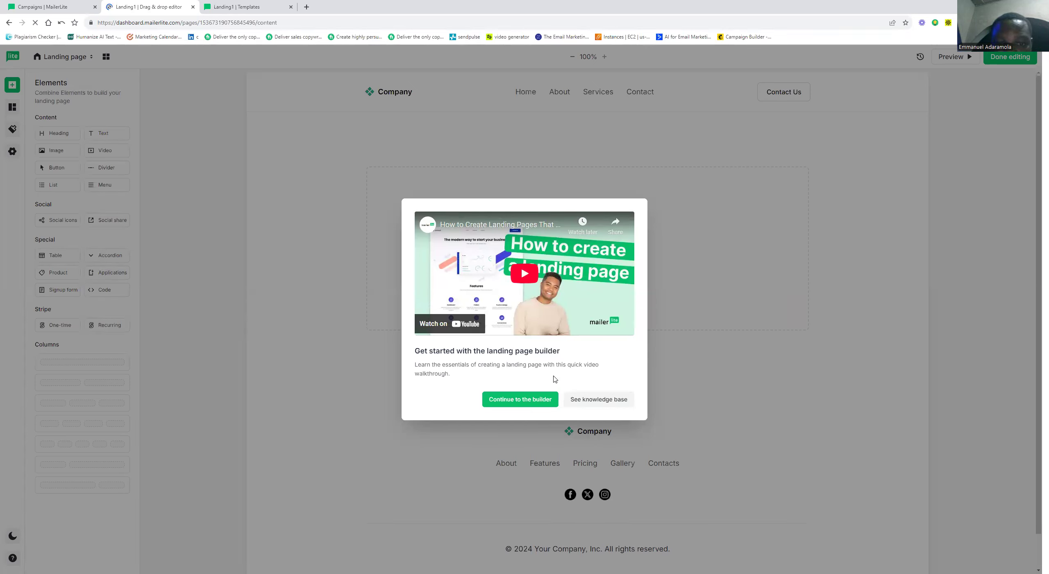
pyautogui.click(517, 399)
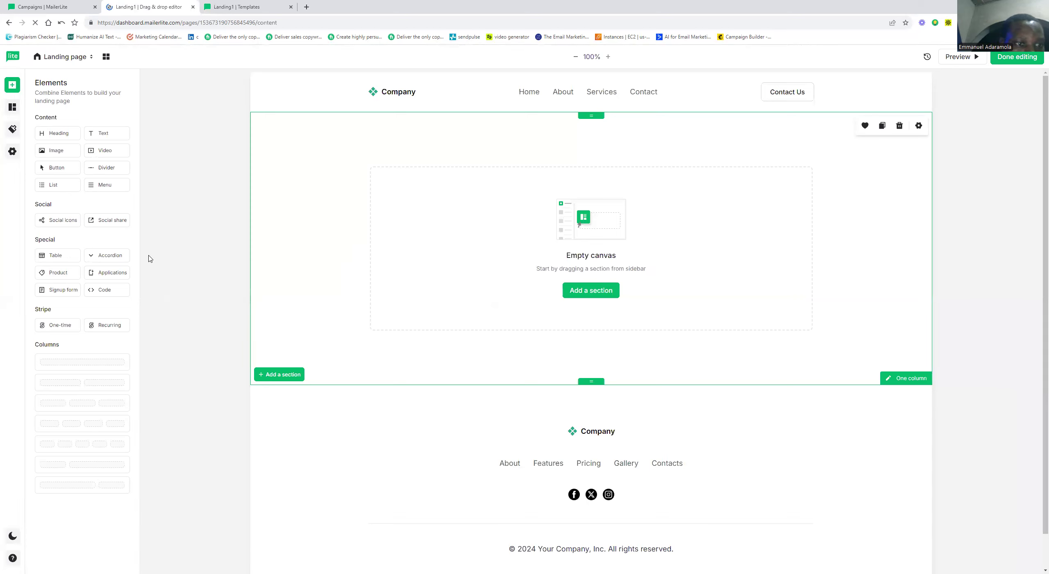
pyautogui.scroll(-2, 149, 258)
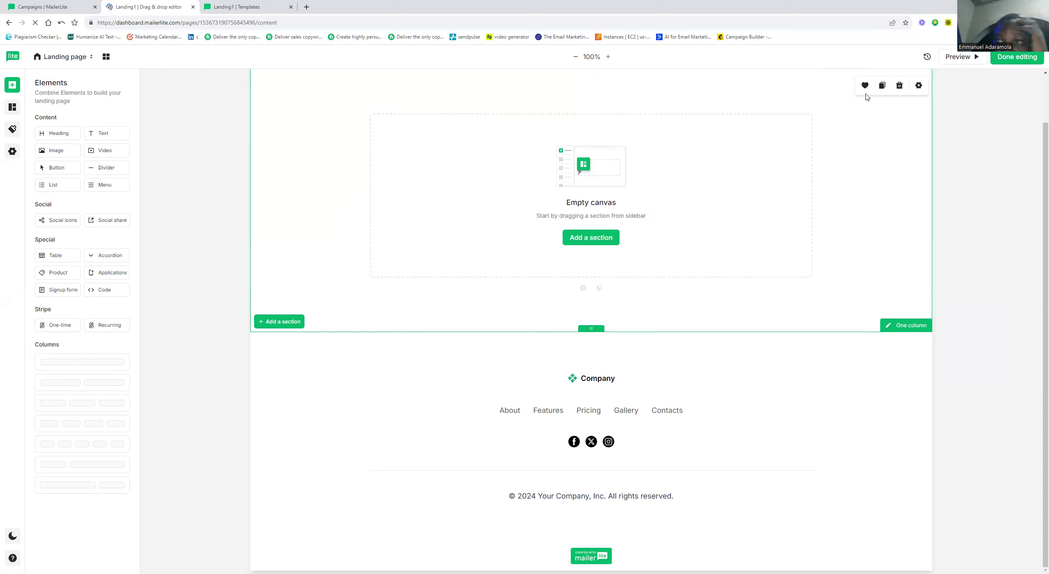
pyautogui.click(899, 86)
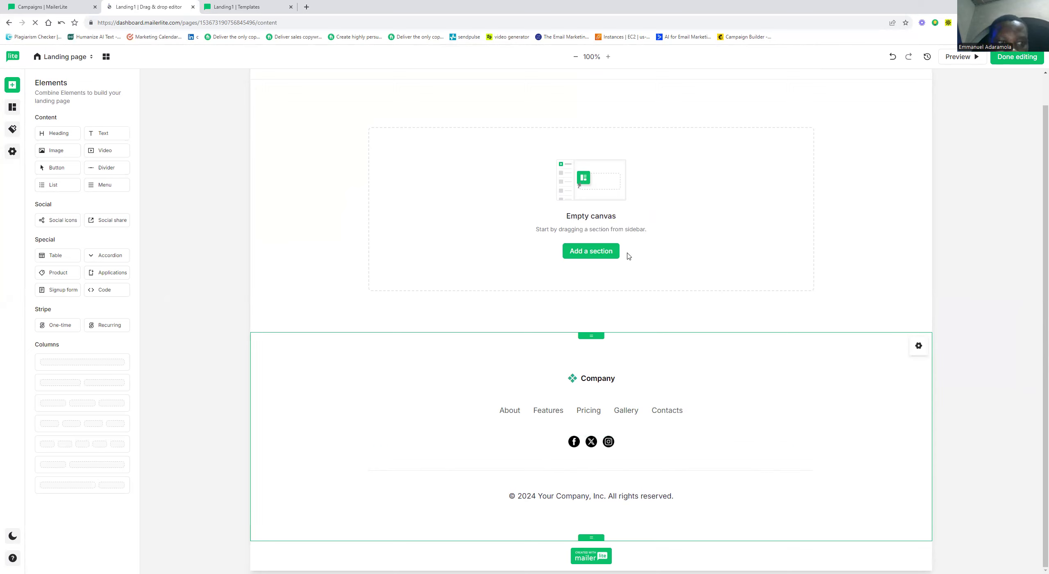
# Delete the Company logo row and the menu row from the footer.
pyautogui.scroll(1, 721, 203)
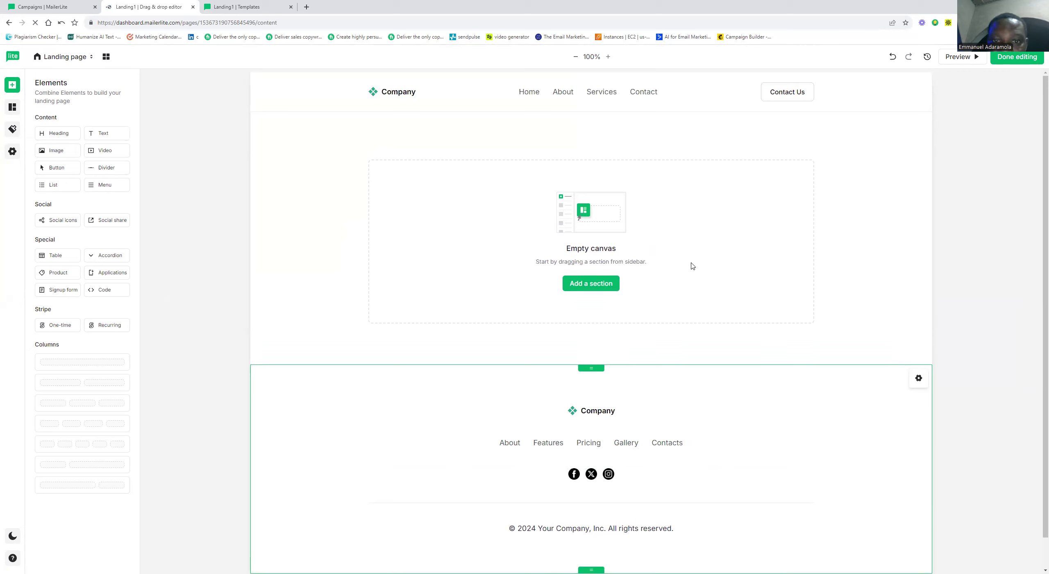
pyautogui.click(615, 426)
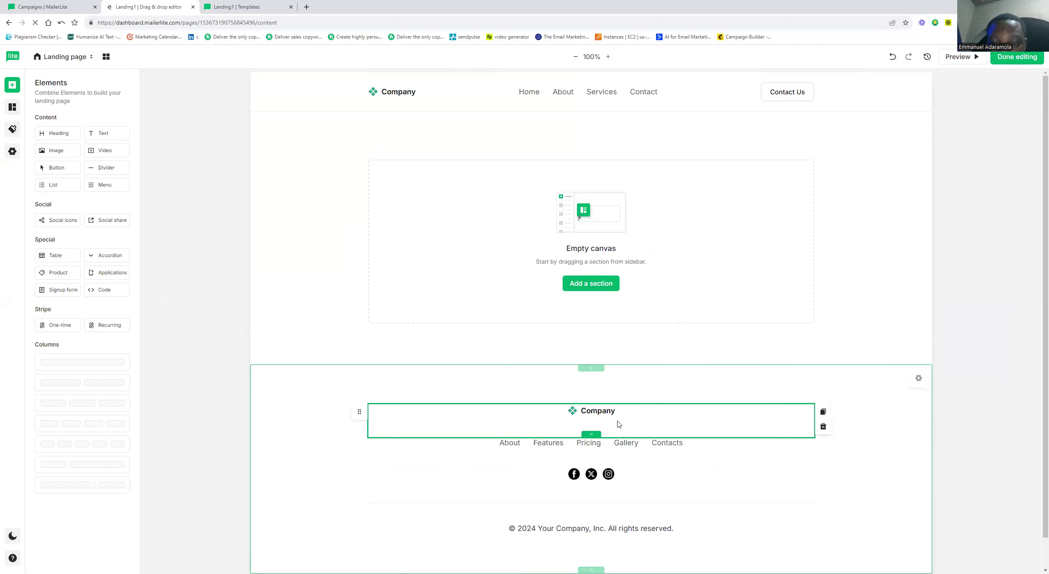
pyautogui.click(823, 427)
pyautogui.click(803, 420)
pyautogui.click(826, 427)
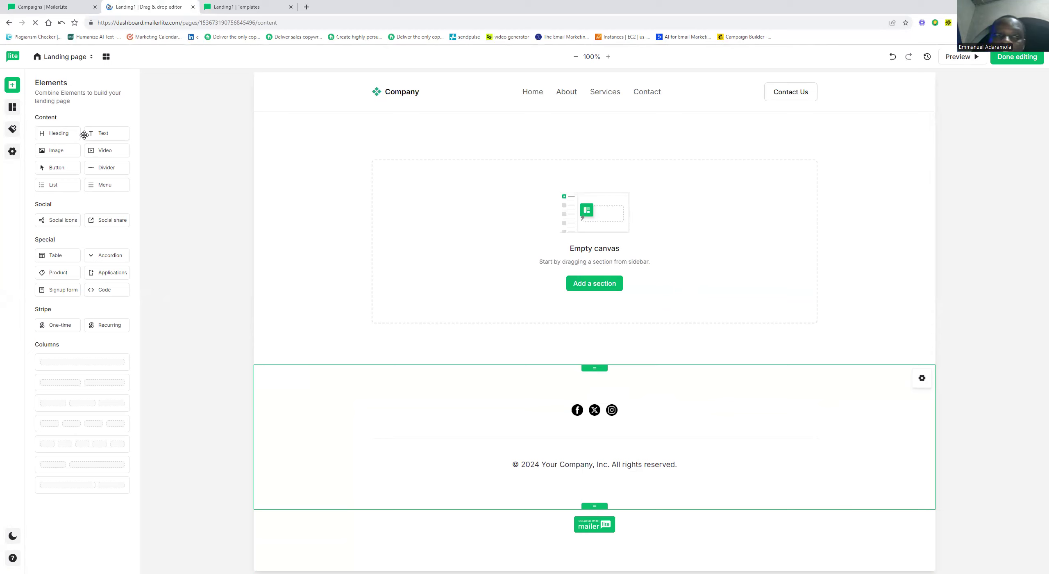
# Pick the Ecommerce survey template for Landing1 with Select template.
pyautogui.click(255, 4)
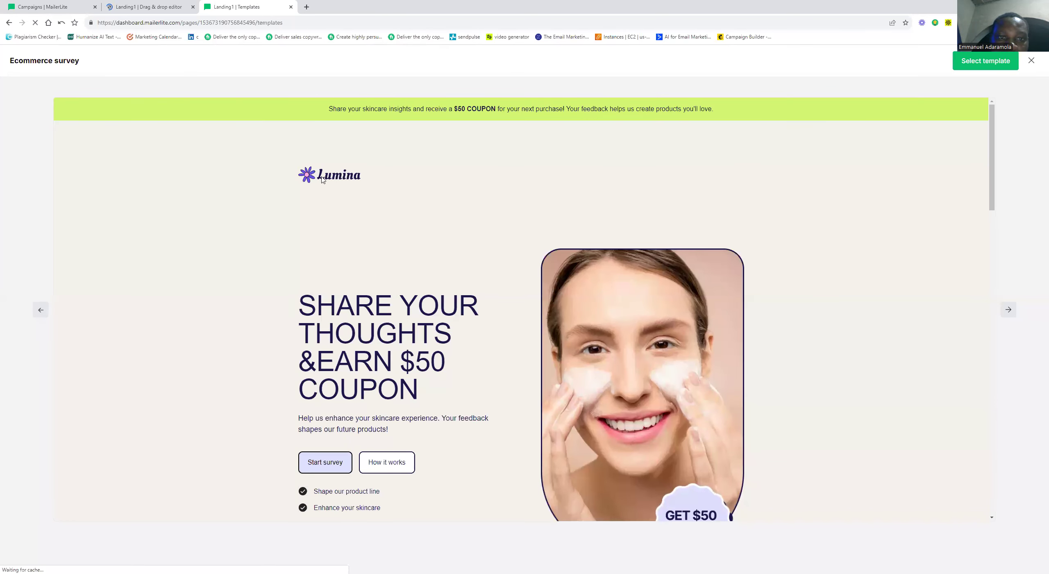
pyautogui.scroll(-3, 531, 190)
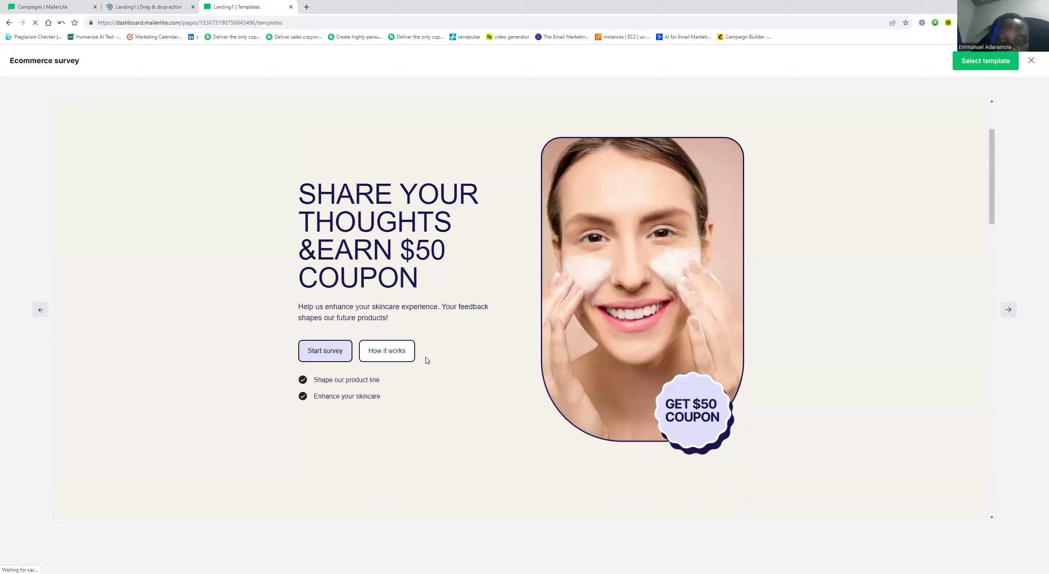
pyautogui.scroll(-2, 426, 360)
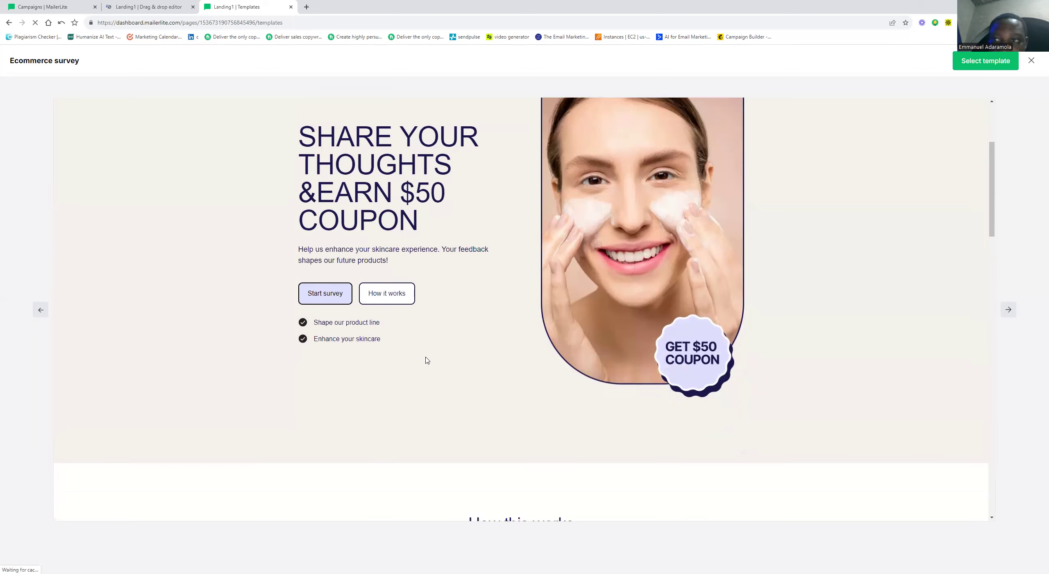
pyautogui.click(997, 61)
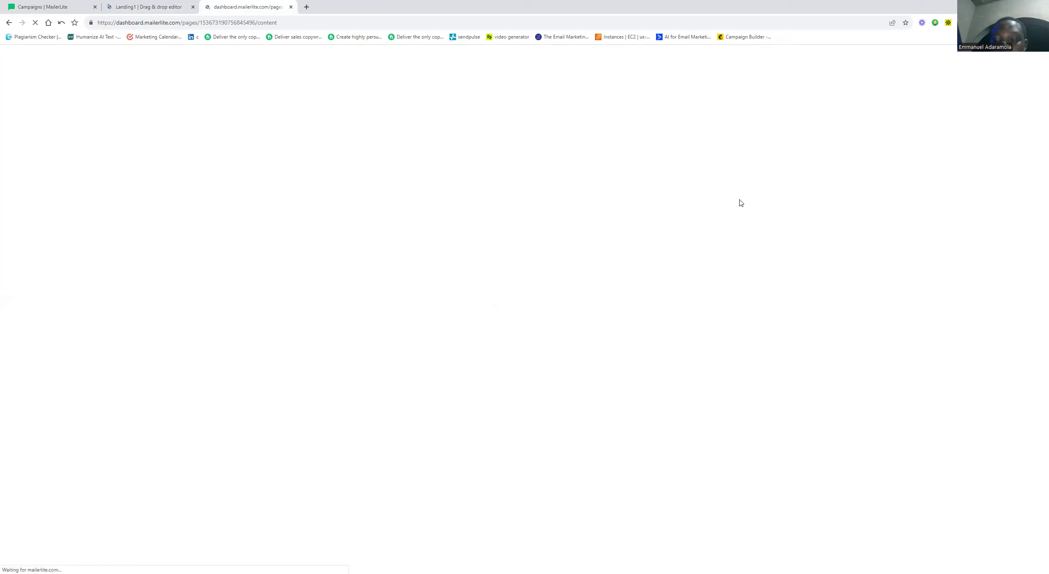
# Back in the editor, browse the Settings, Sections and Elements panels, ending on Style.
pyautogui.click(177, 3)
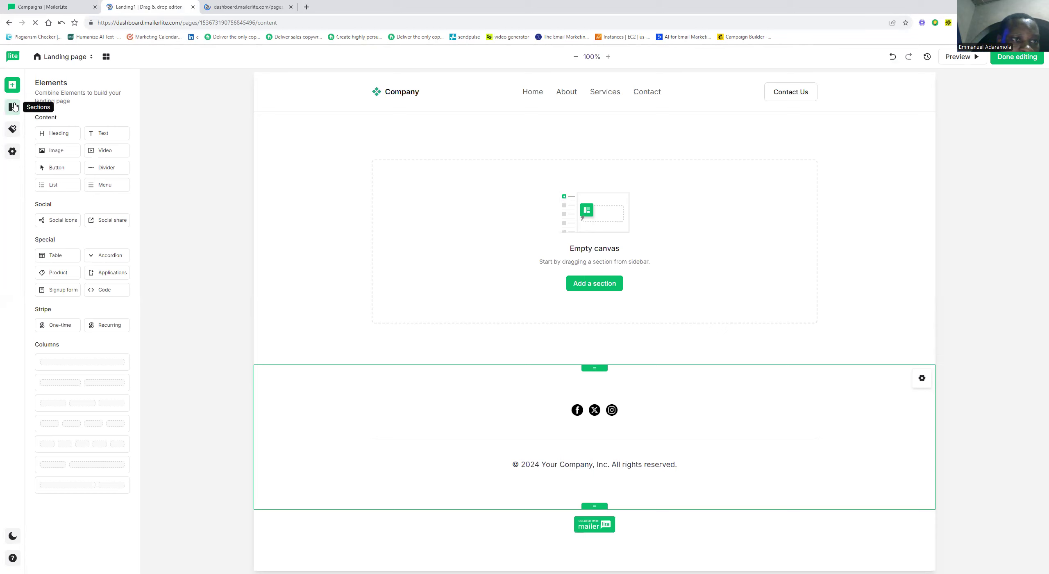
pyautogui.click(11, 151)
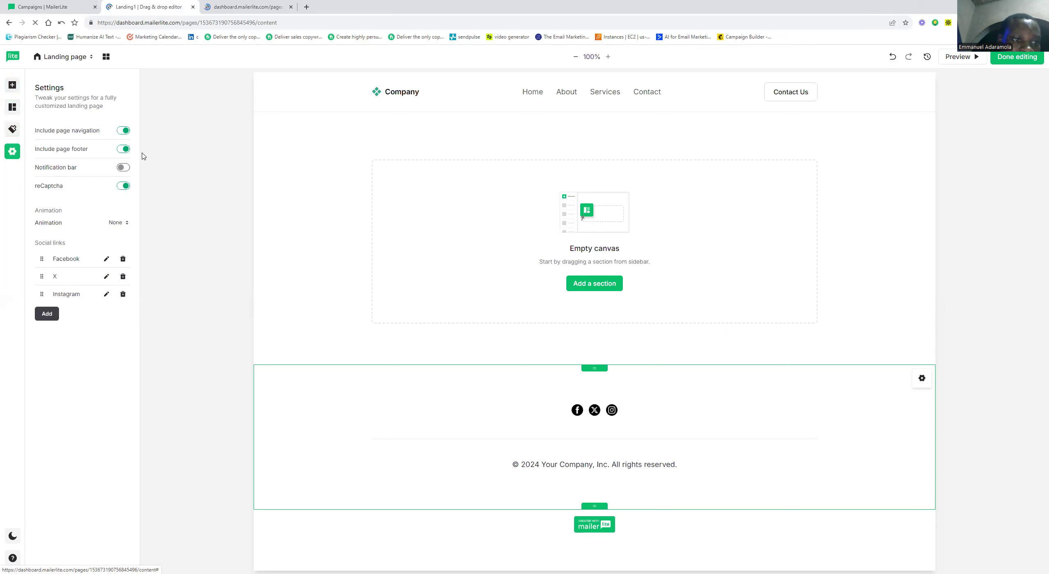
pyautogui.click(12, 130)
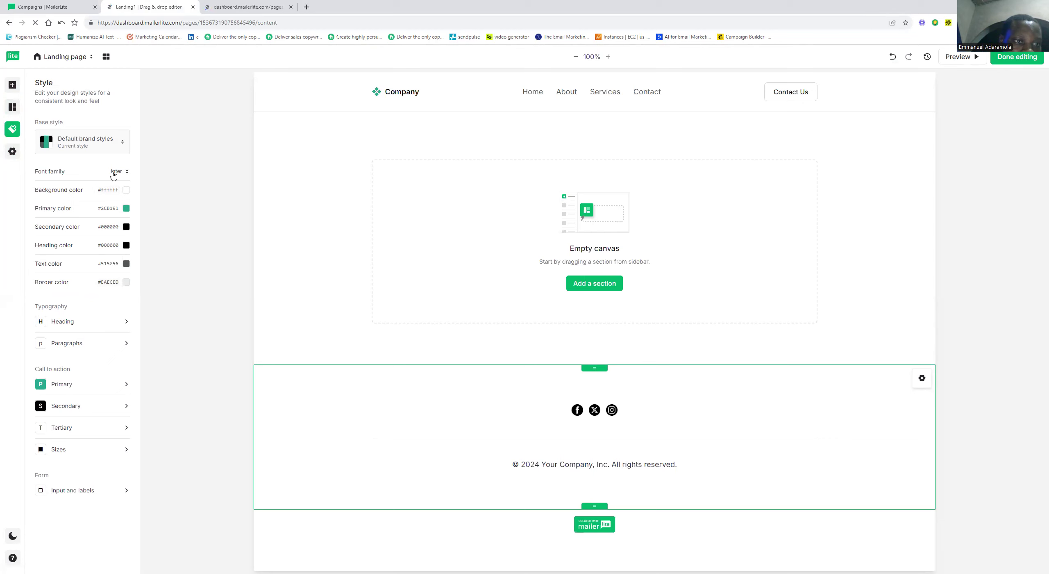
pyautogui.click(12, 107)
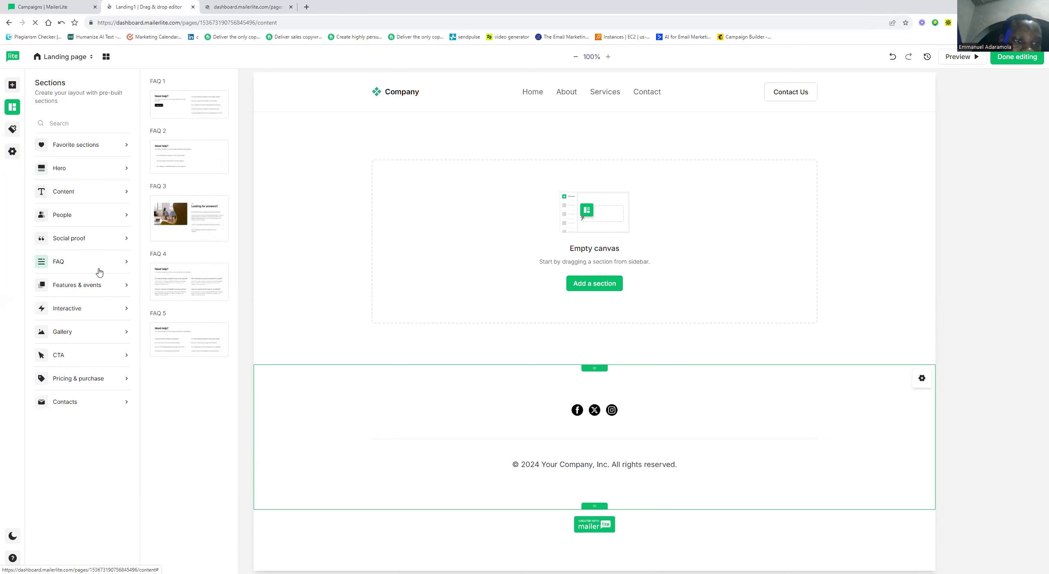
pyautogui.moveTo(80, 191)
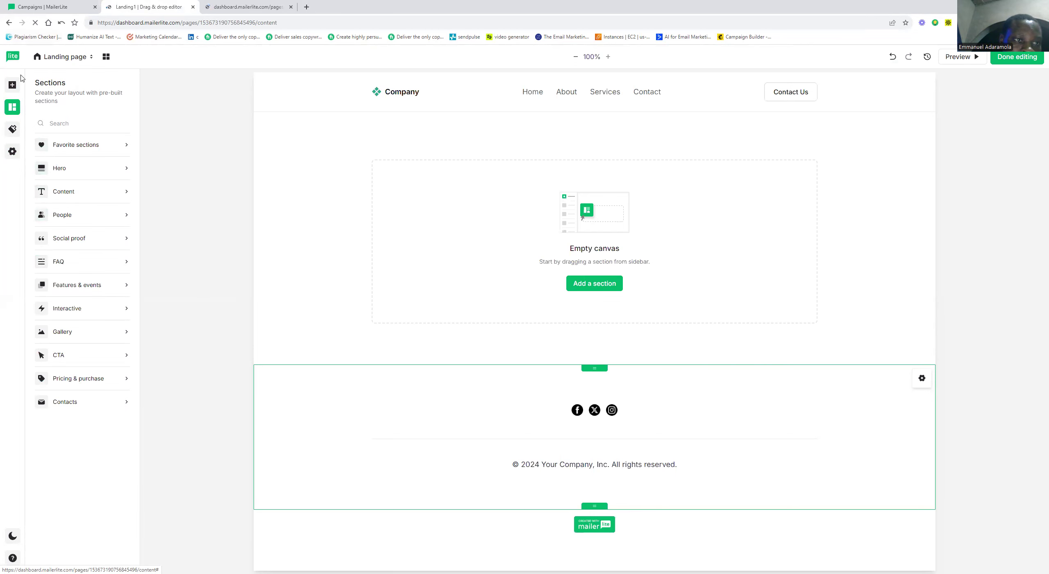
pyautogui.click(12, 85)
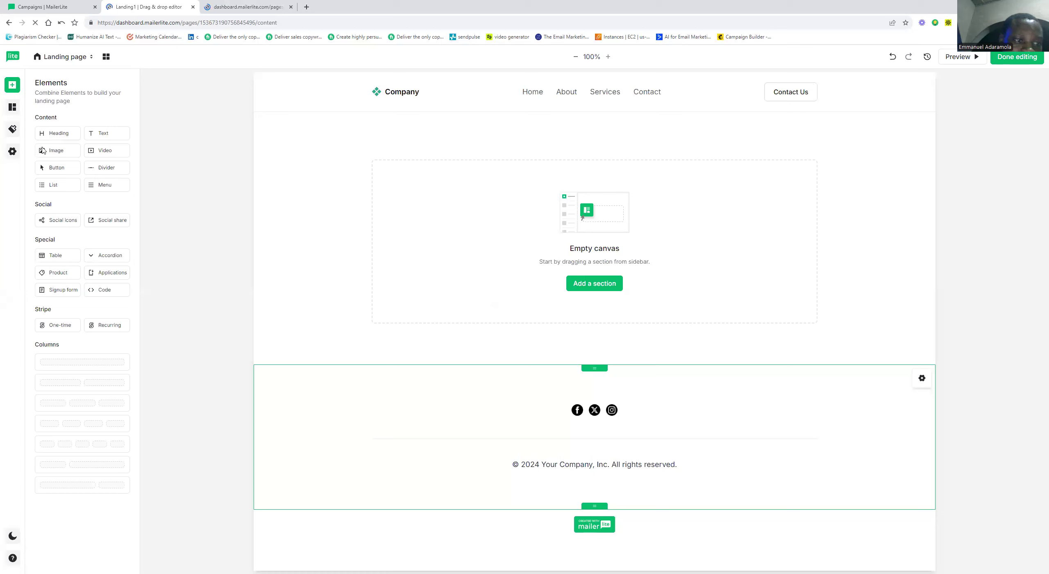
pyautogui.click(19, 152)
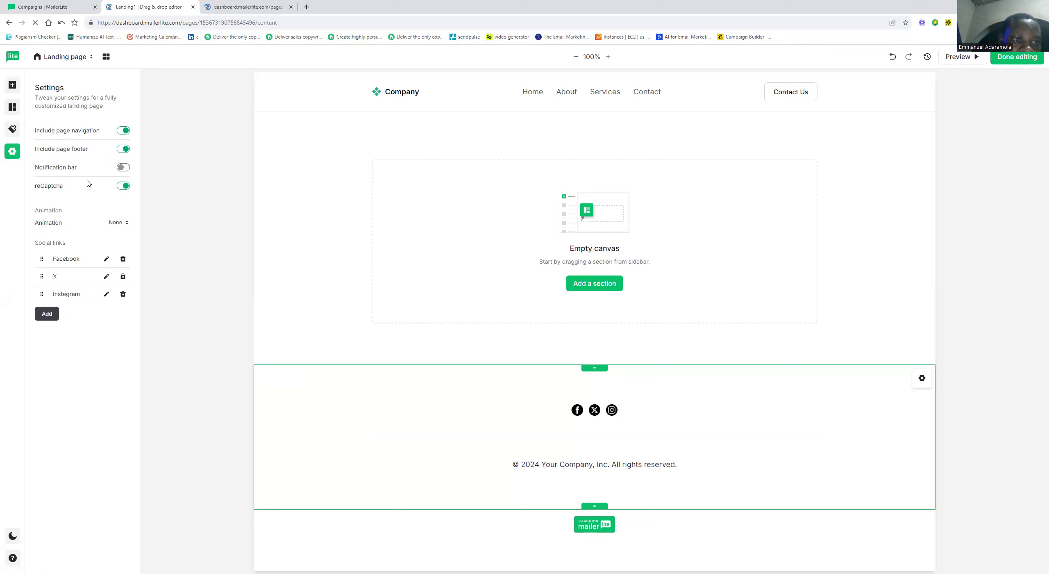
pyautogui.click(12, 129)
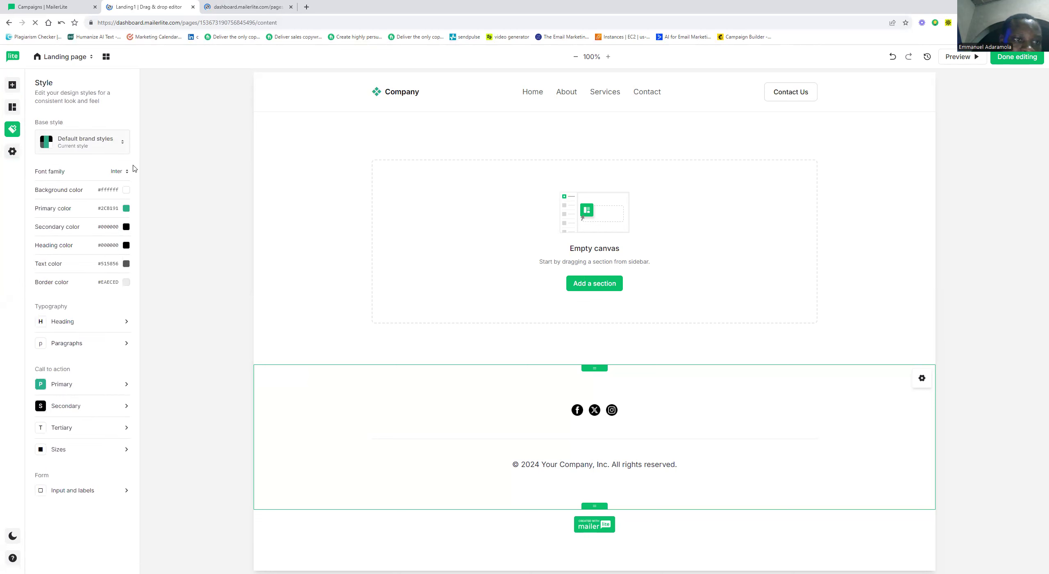
# Set the page background colour to dark red #aa3434.
pyautogui.click(126, 190)
pyautogui.click(131, 233)
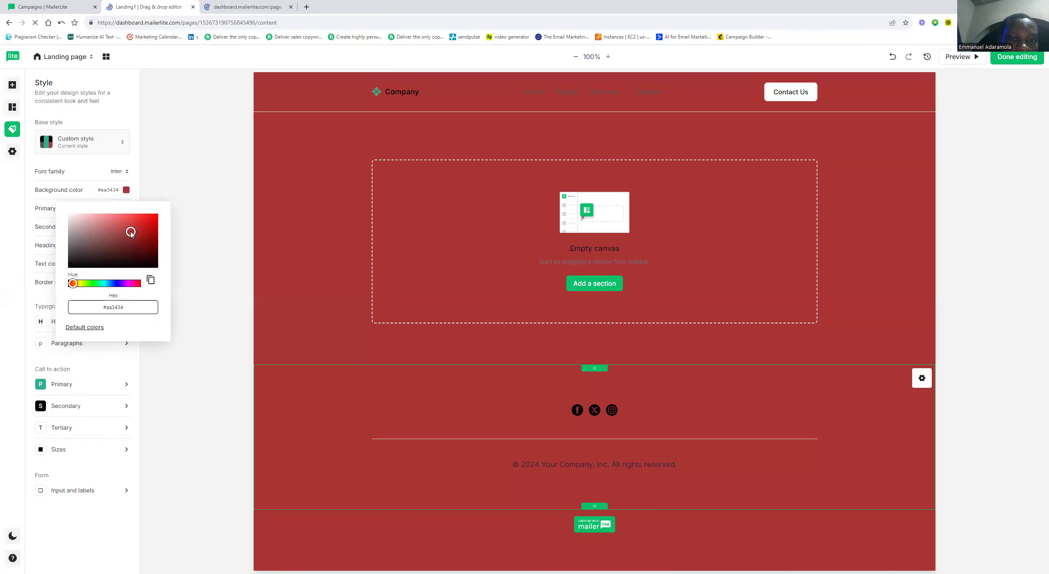
pyautogui.click(205, 207)
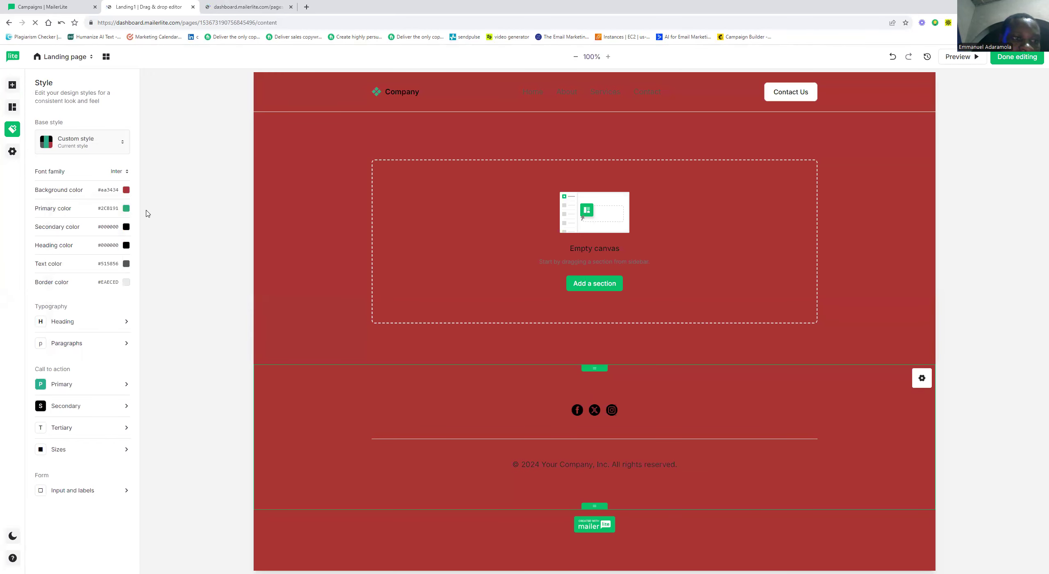
# Change the primary colour from green #2C8191 to near-black #061916.
pyautogui.click(127, 227)
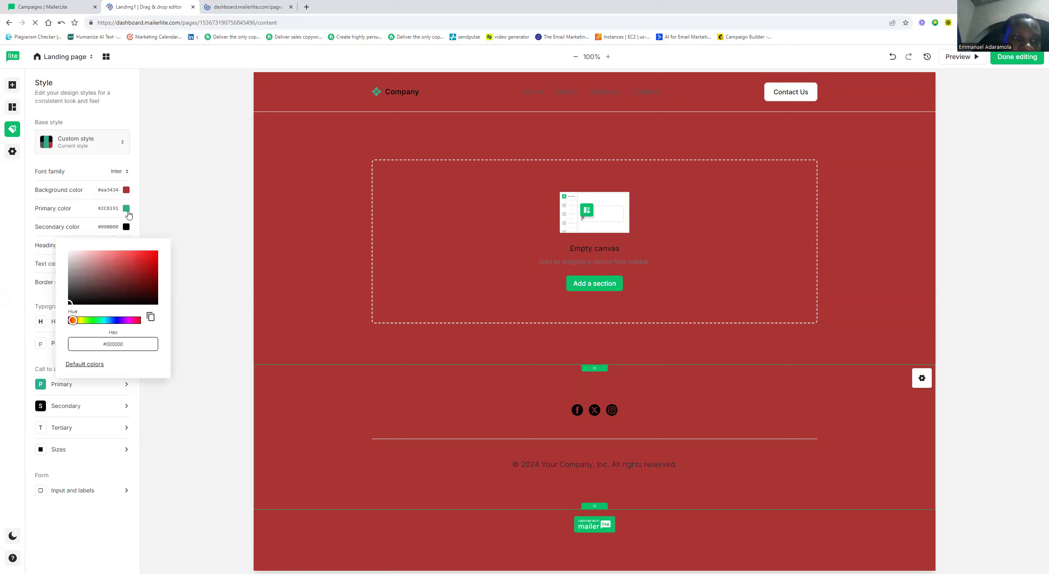
pyautogui.click(126, 209)
pyautogui.moveTo(135, 249); pyautogui.dragTo(122, 286)
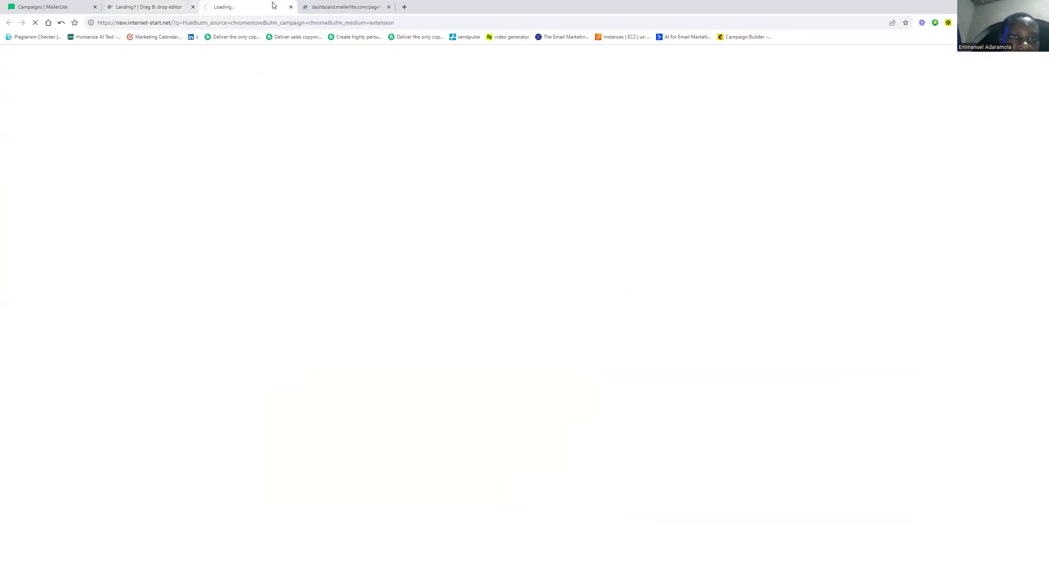
pyautogui.click(290, 7)
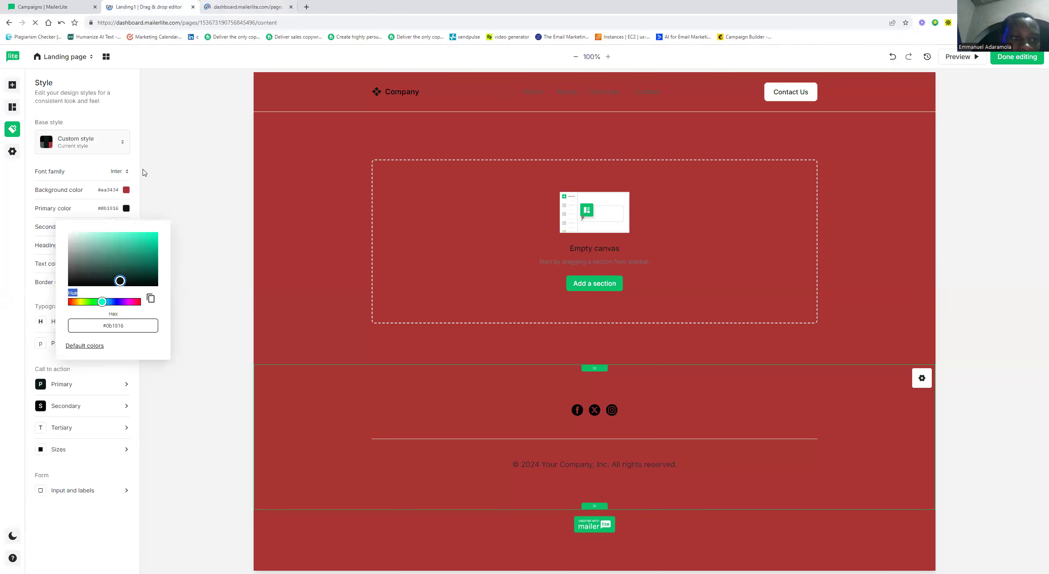
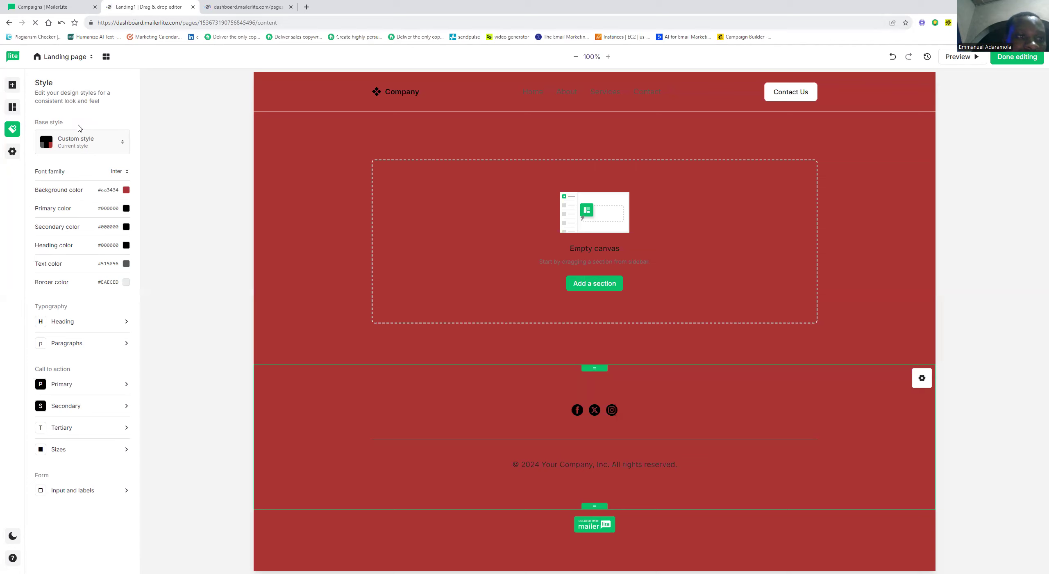
# Browse the Favorite sections and Elements libraries, then move to the other Landing1 editor tab.
pyautogui.click(12, 108)
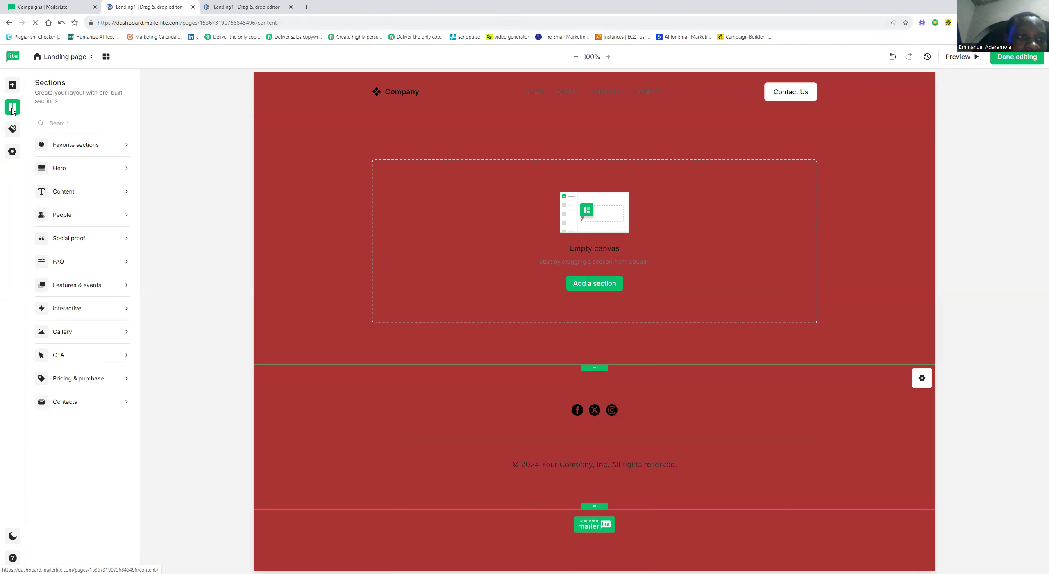
pyautogui.click(116, 150)
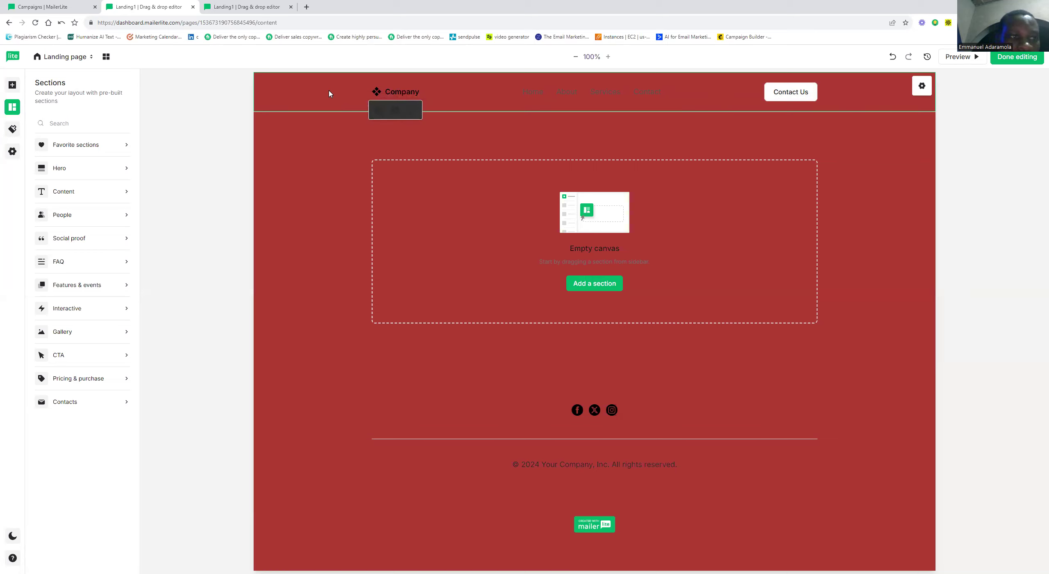
pyautogui.moveTo(123, 145)
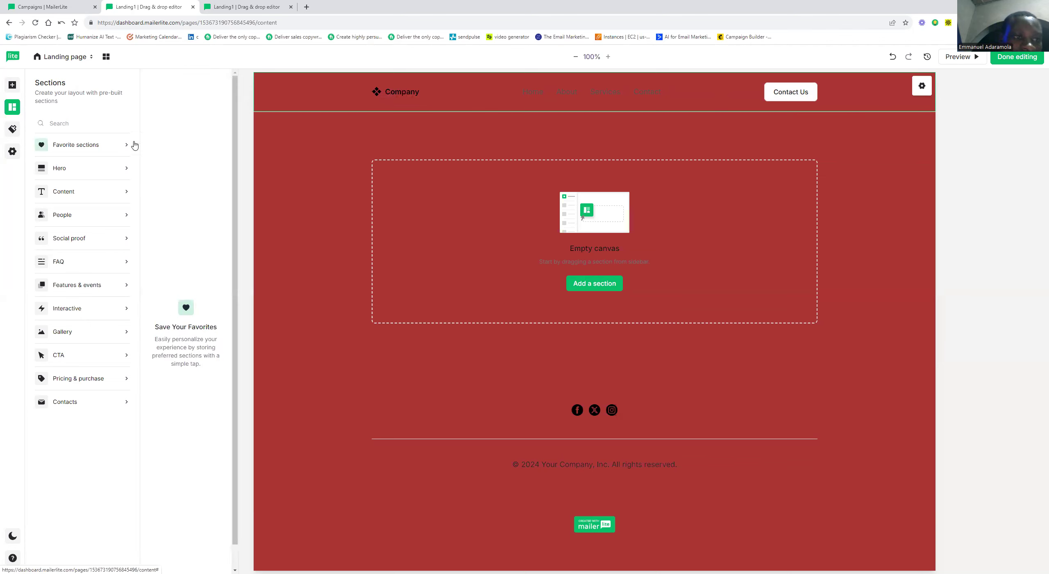
pyautogui.click(12, 85)
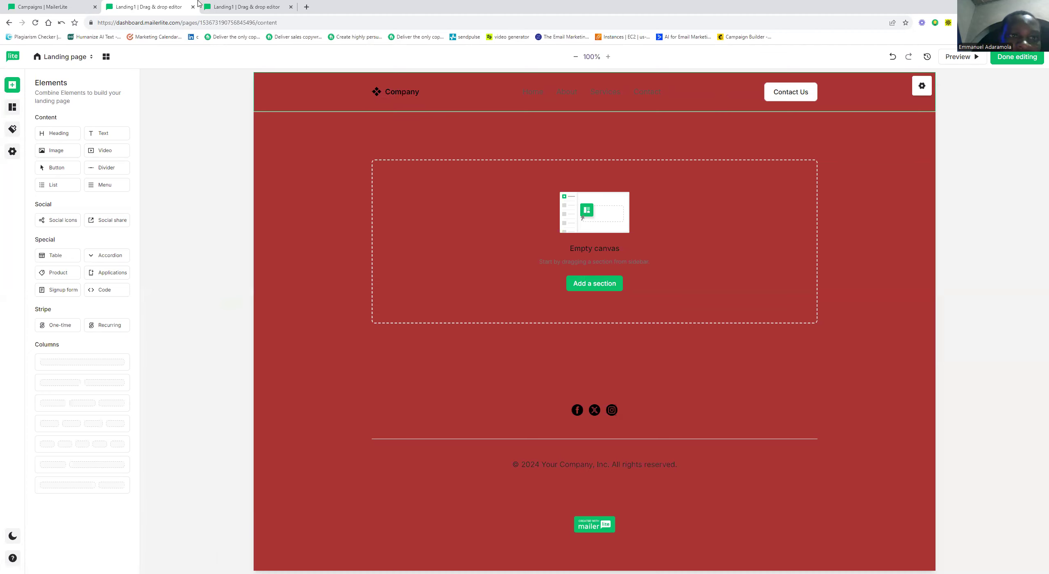
pyautogui.click(241, 5)
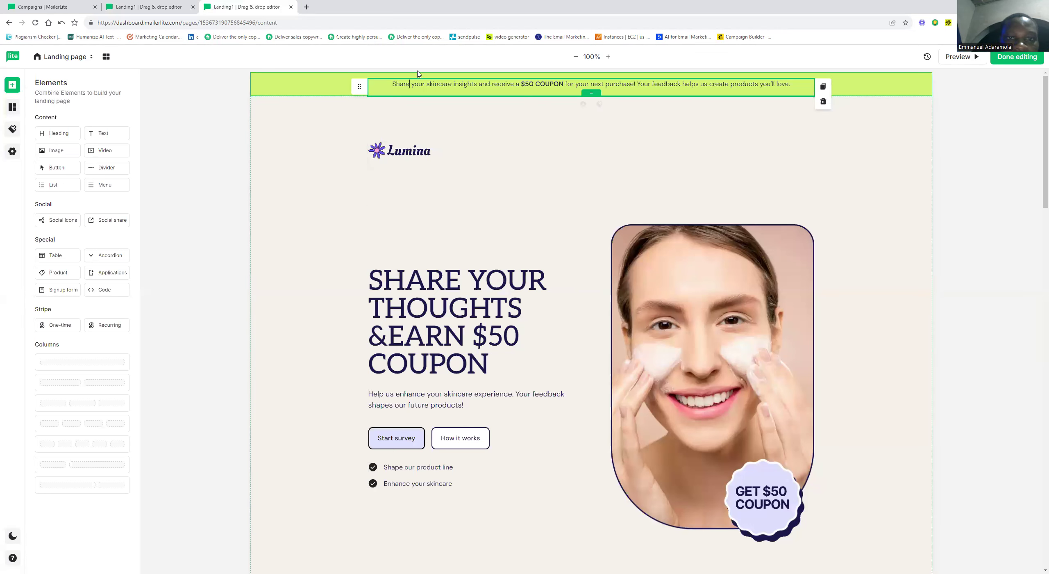
pyautogui.doubleClick(418, 84)
pyautogui.click(418, 83)
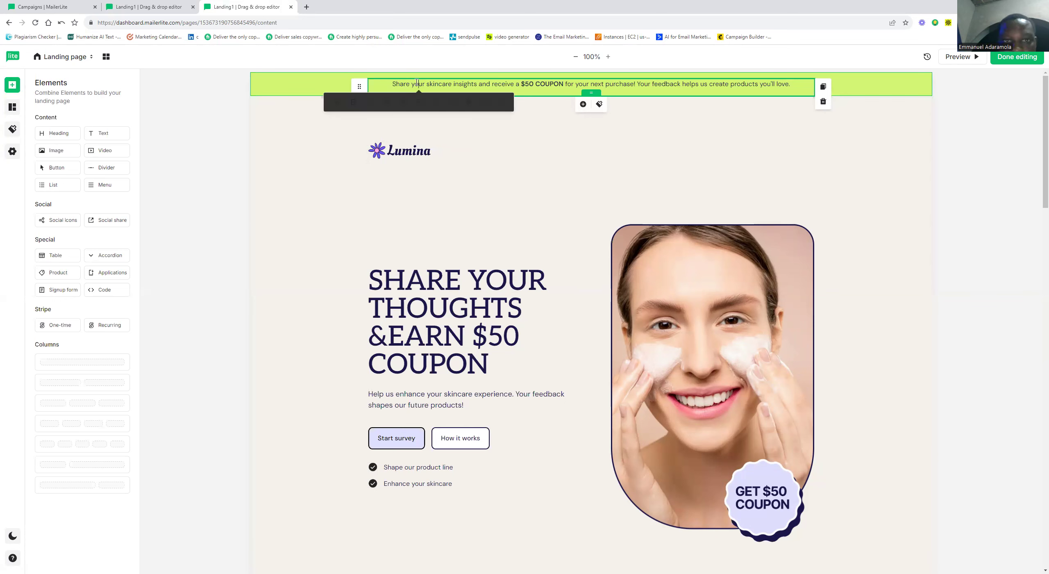
pyautogui.tripleClick(416, 83)
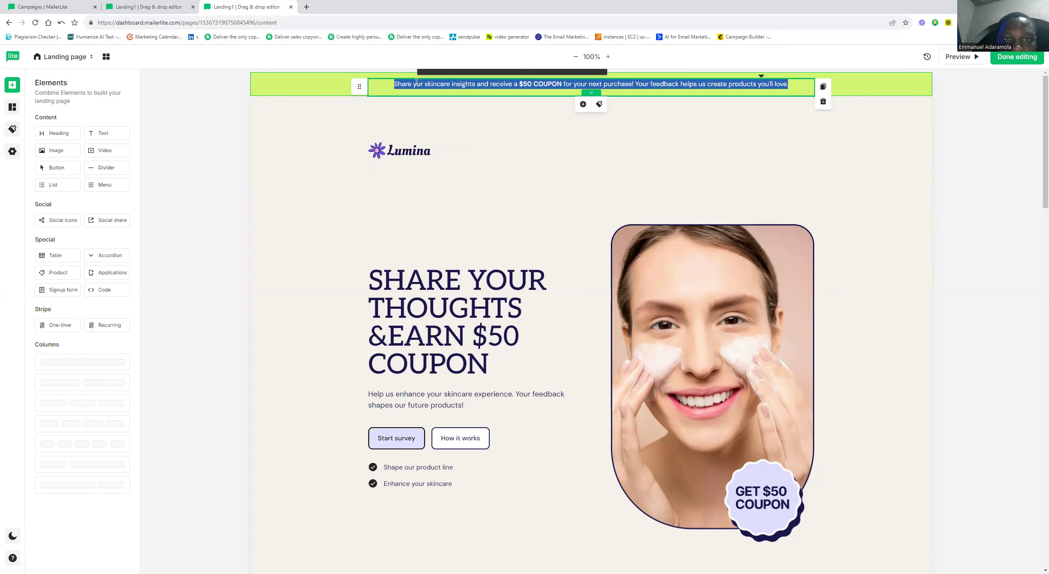
pyautogui.click(416, 82)
pyautogui.write('o')
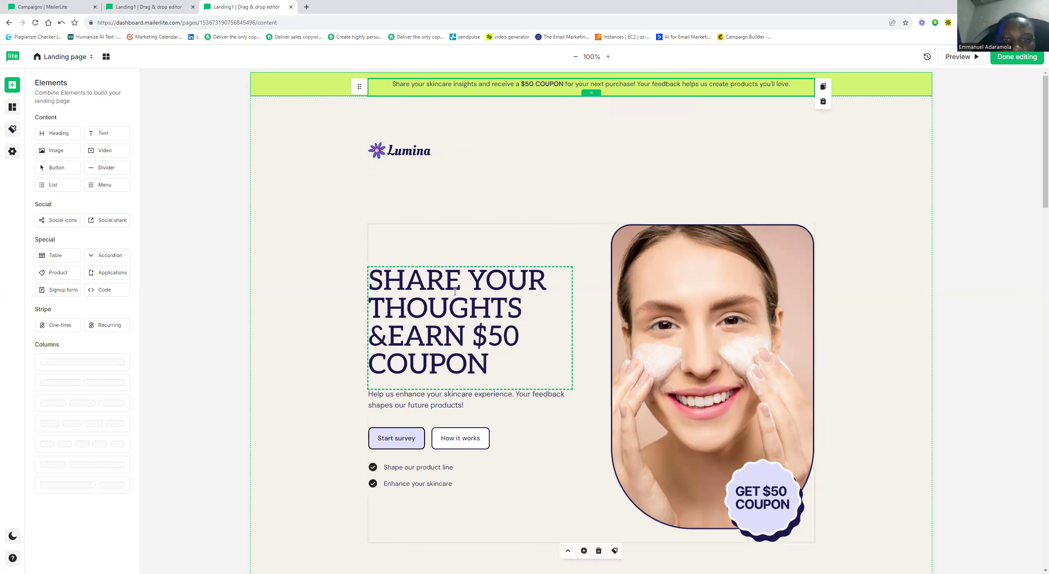
# Centre the Start survey and How it works button row in the hero.
pyautogui.click(516, 298)
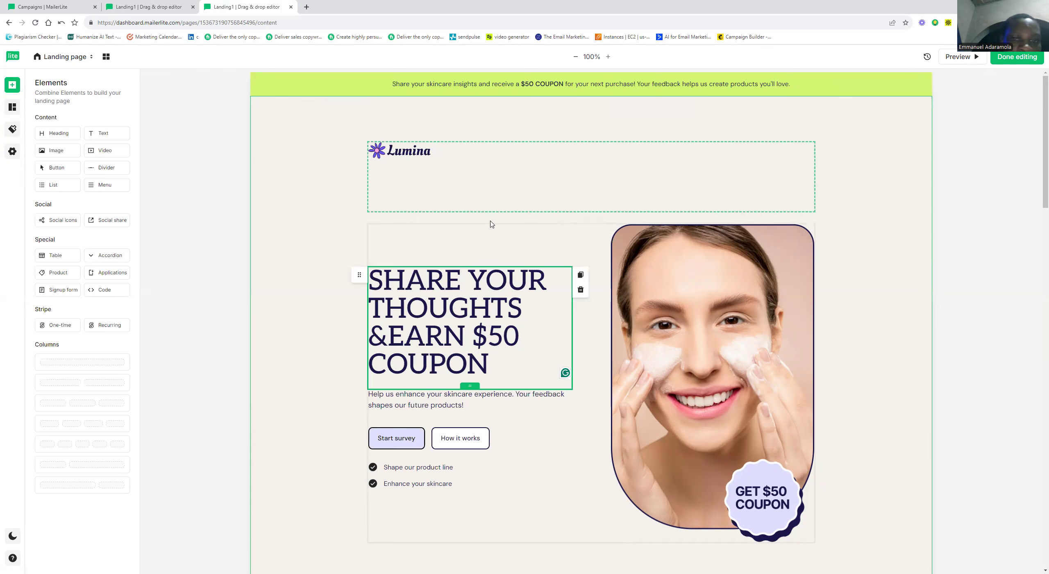
pyautogui.click(447, 434)
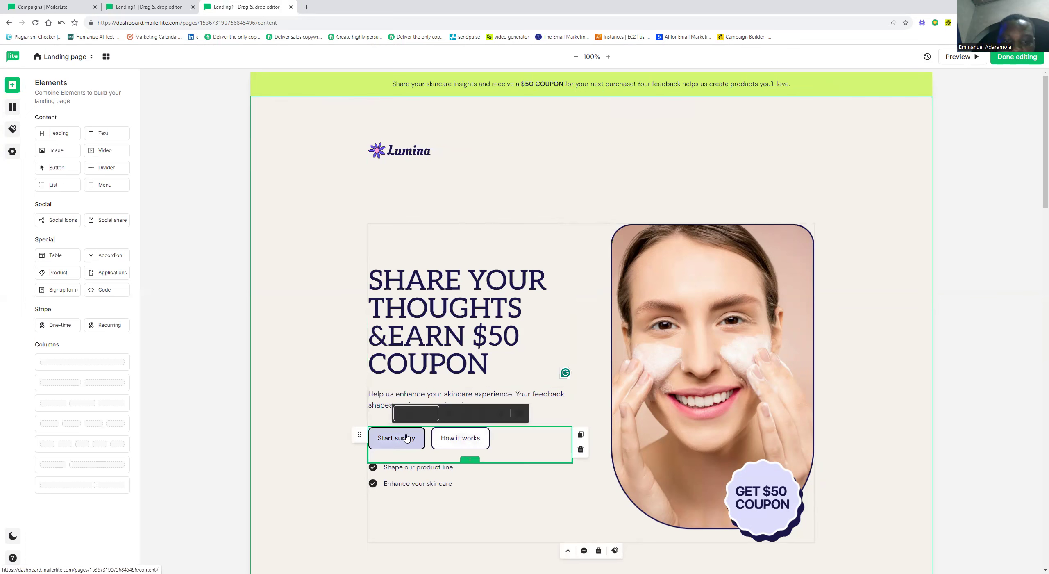
pyautogui.click(406, 437)
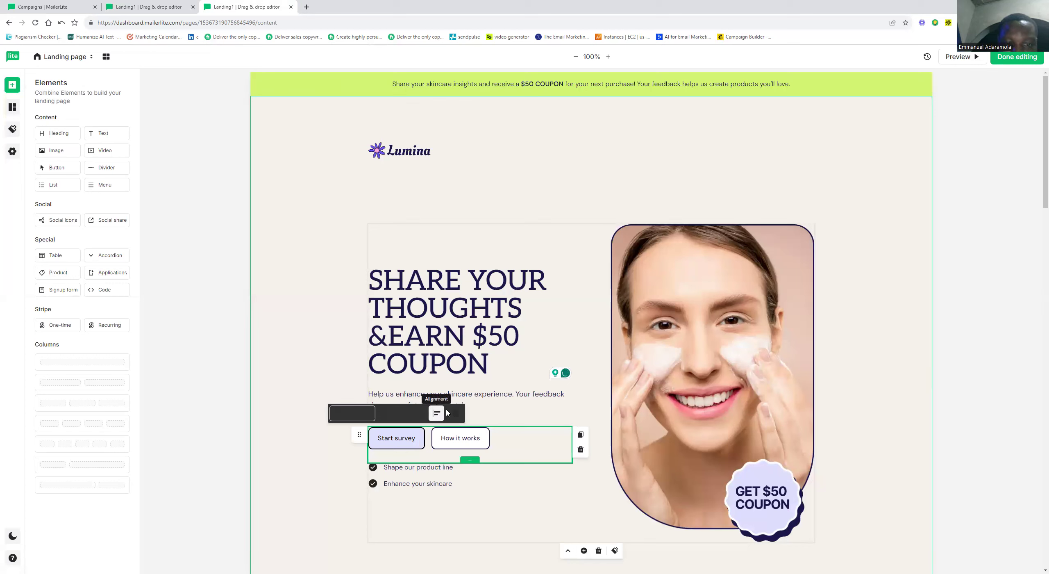
pyautogui.click(436, 413)
pyautogui.click(408, 446)
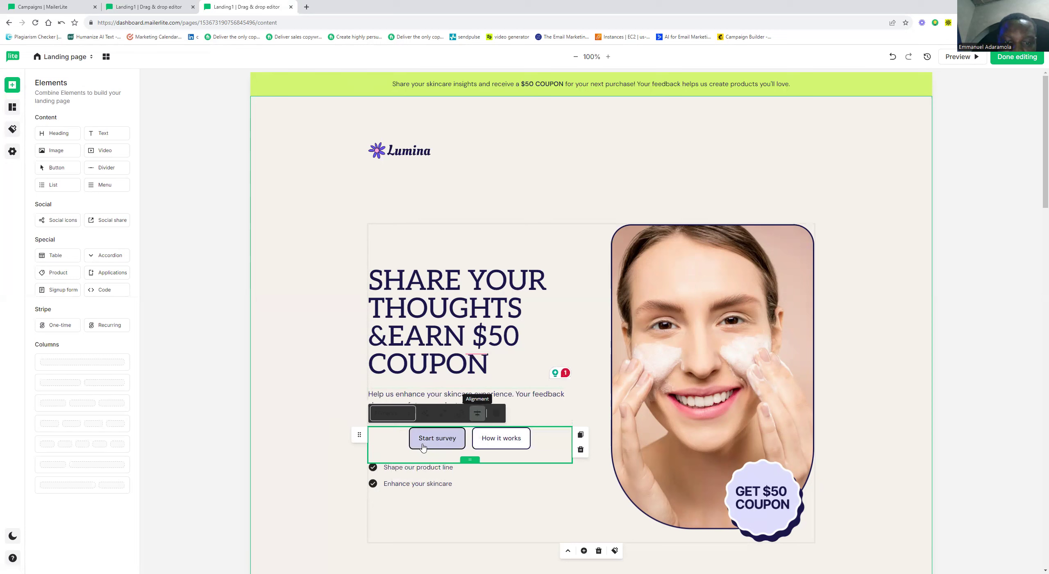
# Centre-align the 'SHARE YOUR THOUGHTS &EARN $50 COUPON' heading.
pyautogui.click(449, 313)
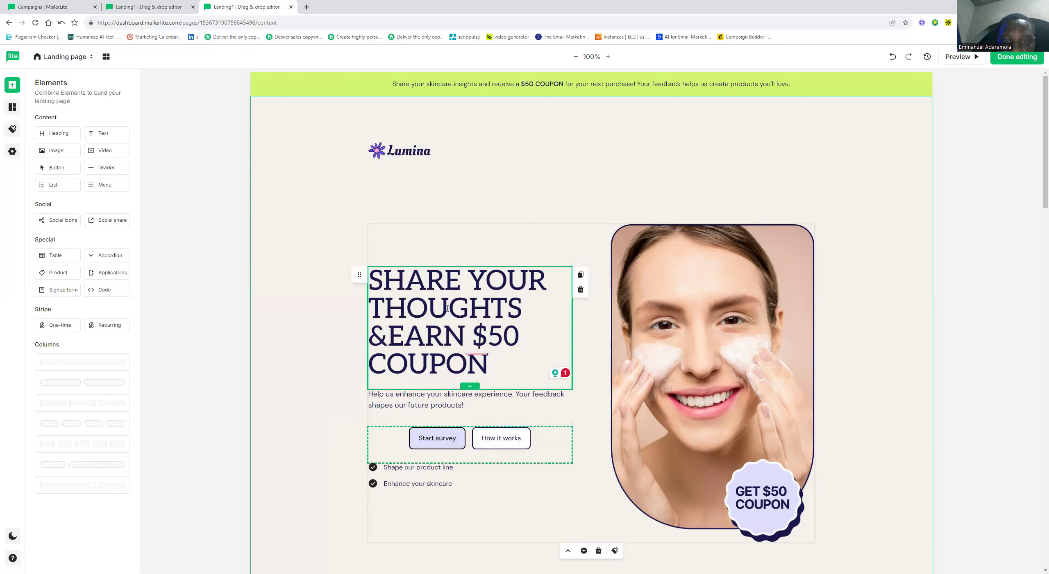
pyautogui.doubleClick(423, 278)
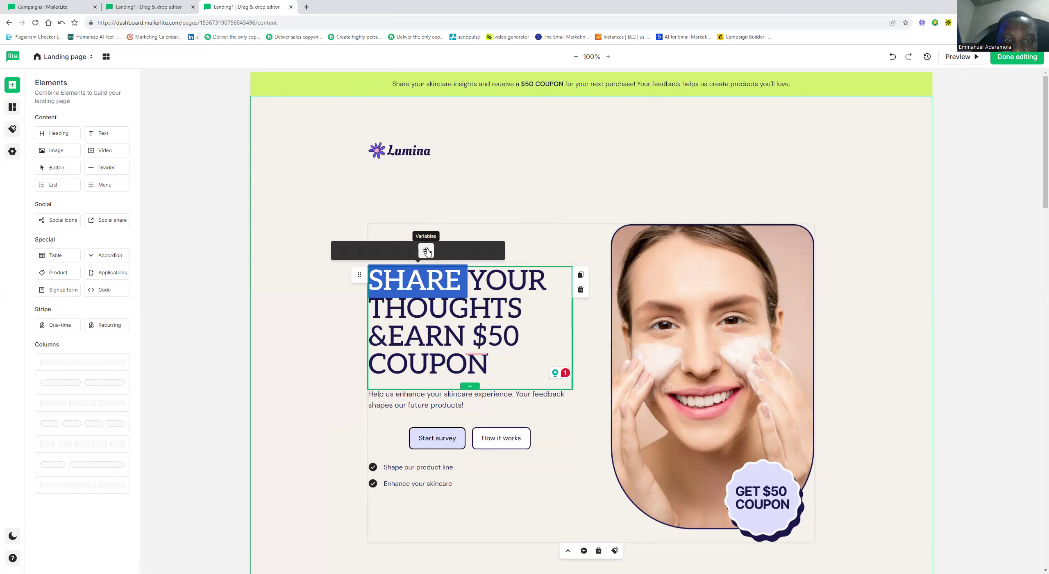
pyautogui.click(408, 250)
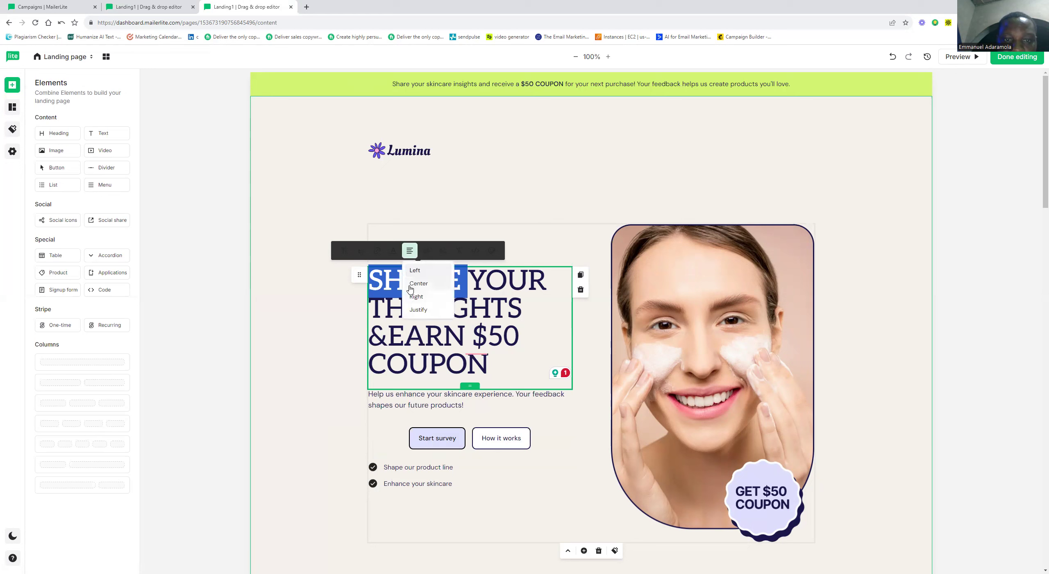
pyautogui.click(410, 286)
pyautogui.click(499, 313)
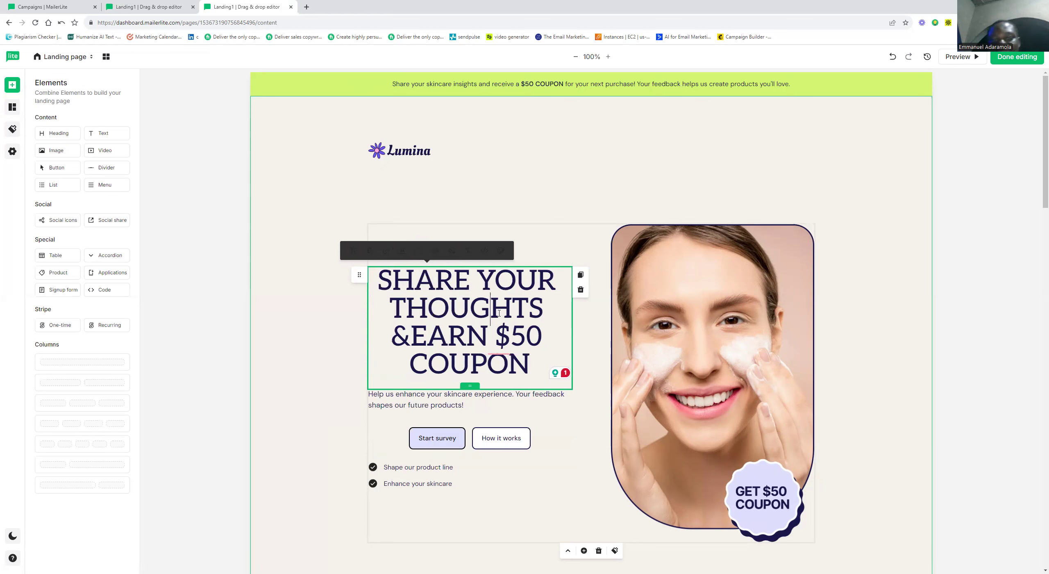
pyautogui.click(410, 151)
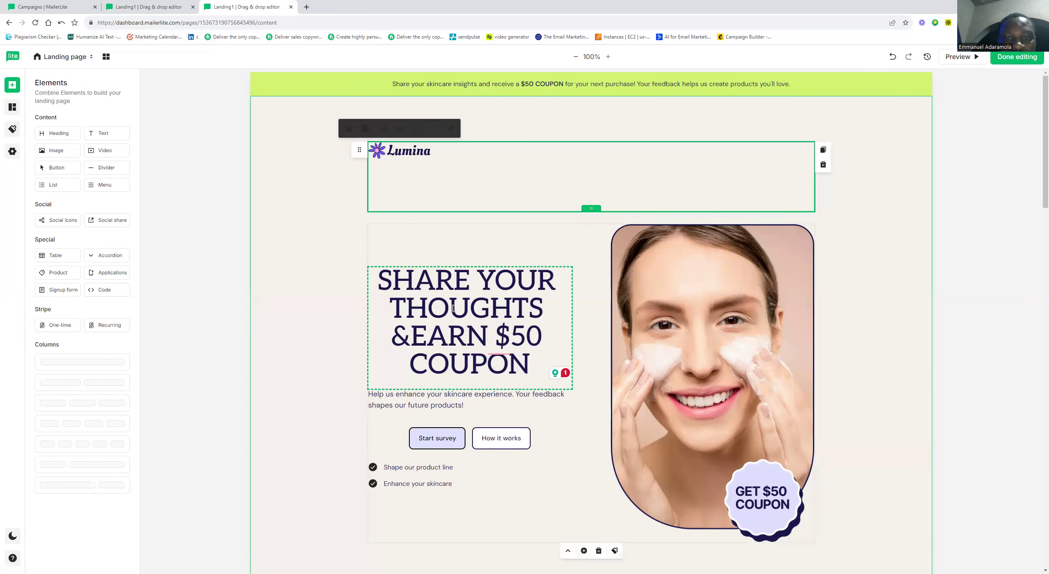
# Review the How this works steps, selecting 'Locate survey below', then go back to the red page tab.
pyautogui.scroll(-4, 453, 308)
pyautogui.scroll(-16, 452, 309)
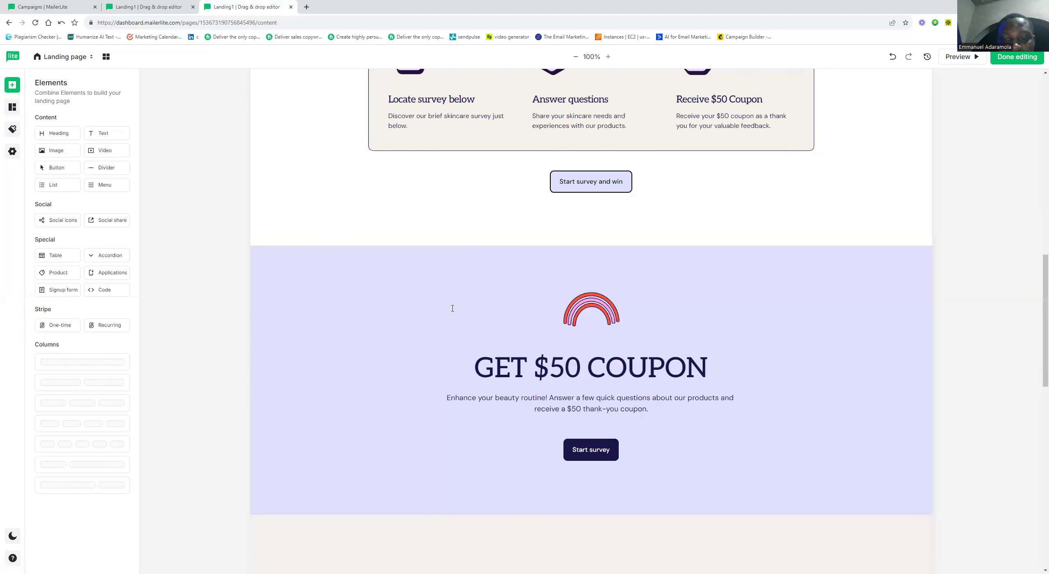
pyautogui.scroll(4, 452, 308)
pyautogui.scroll(3, 452, 308)
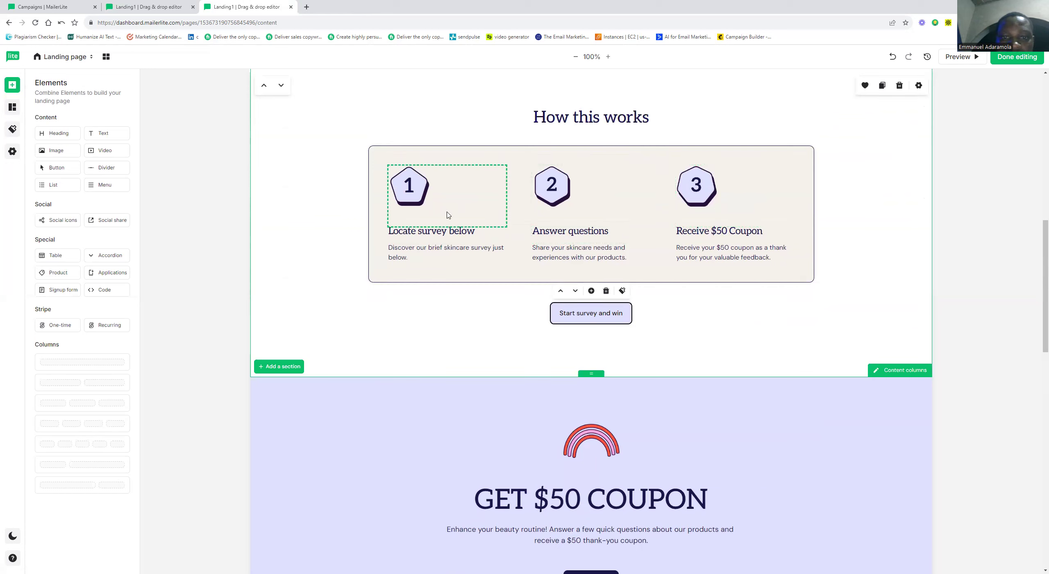
pyautogui.click(420, 237)
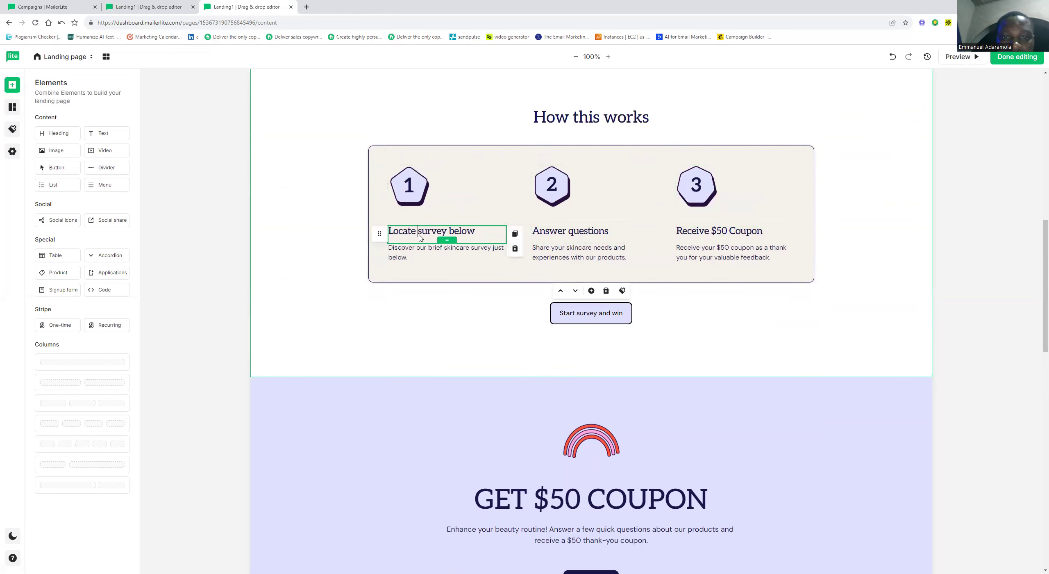
pyautogui.tripleClick(420, 234)
pyautogui.click(427, 232)
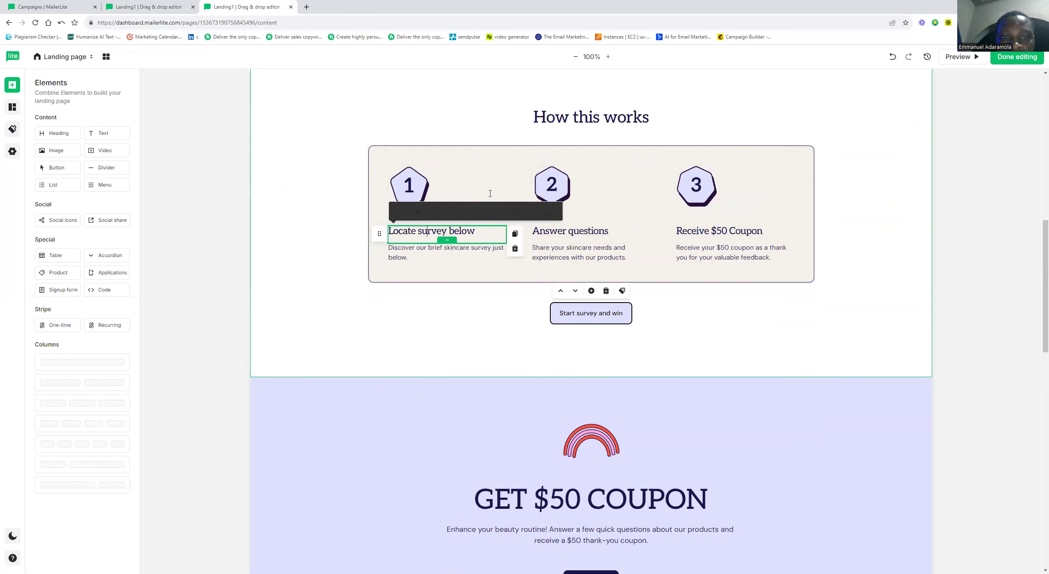
pyautogui.click(146, 5)
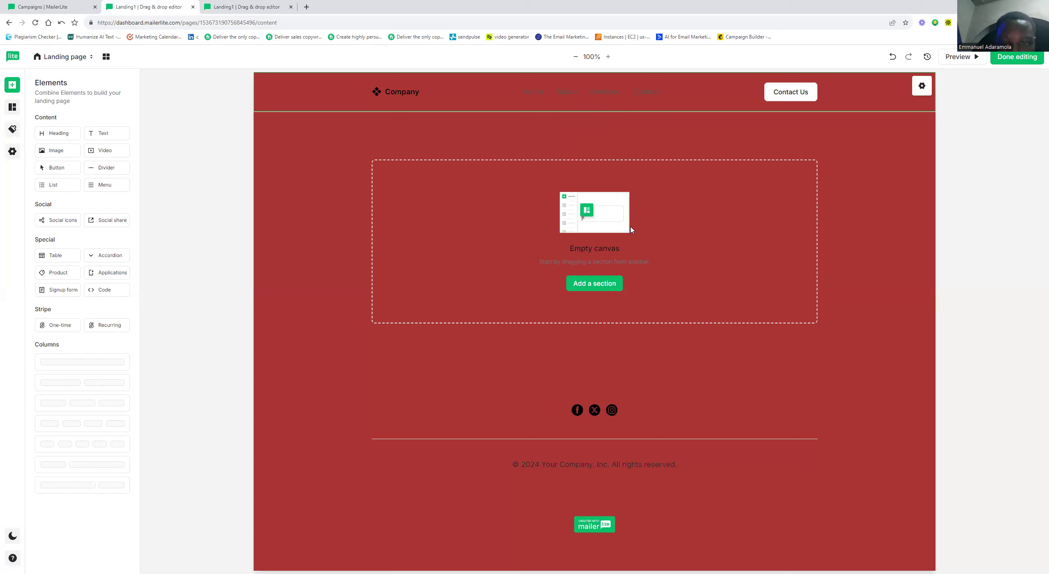
# Preview the Favorite and Hero section categories for the empty red page, then select the footer social icons.
pyautogui.moveTo(59, 132); pyautogui.dragTo(402, 208)
pyautogui.click(589, 284)
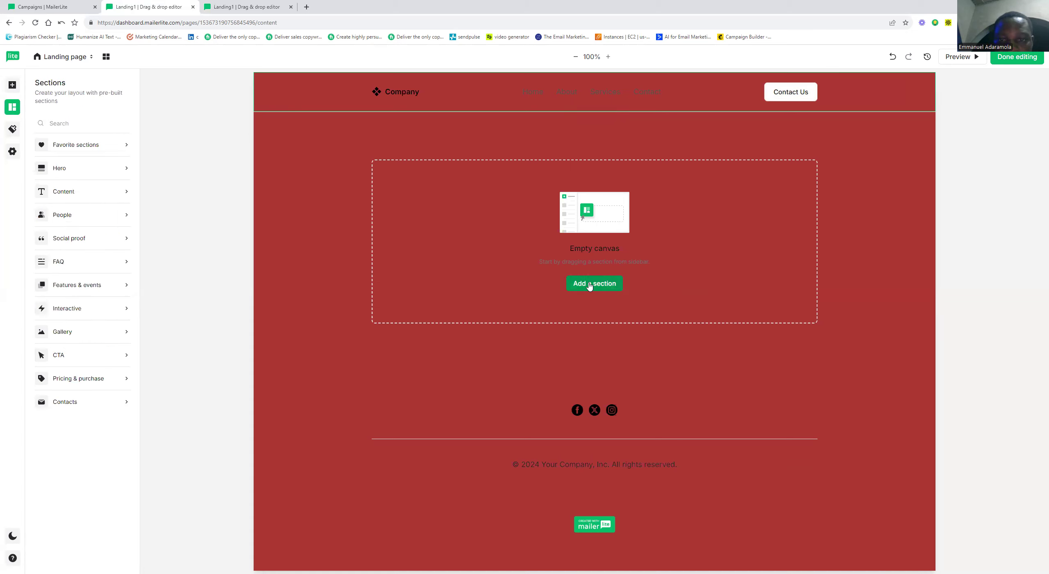
pyautogui.moveTo(117, 144)
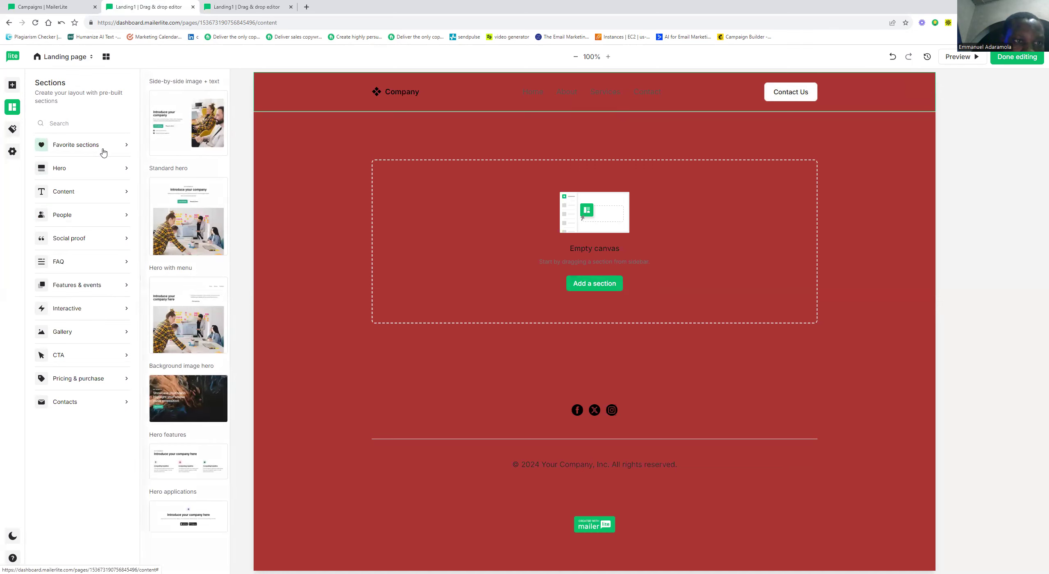
pyautogui.moveTo(106, 168)
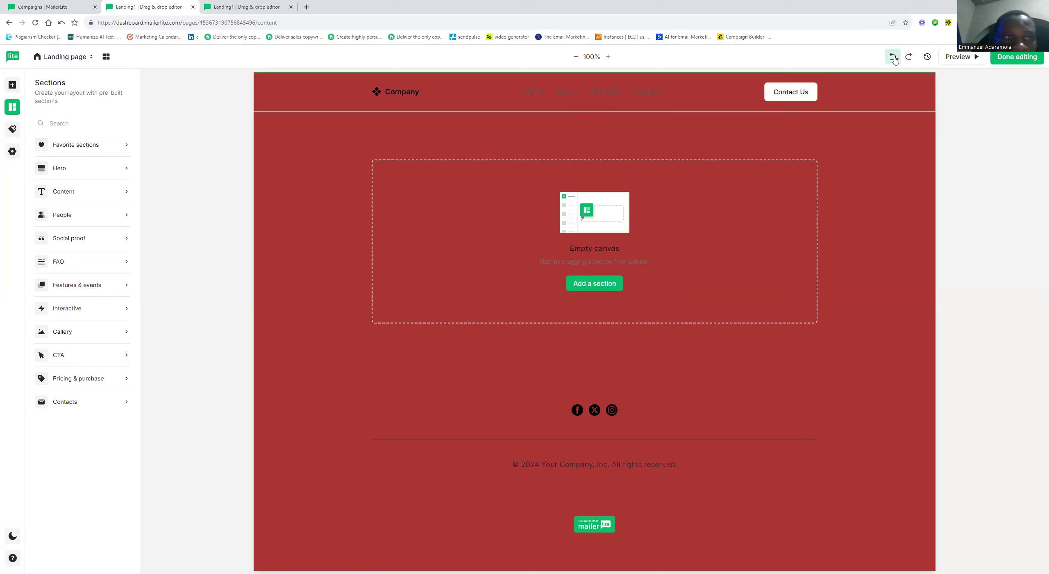
pyautogui.click(237, 4)
pyautogui.click(143, 4)
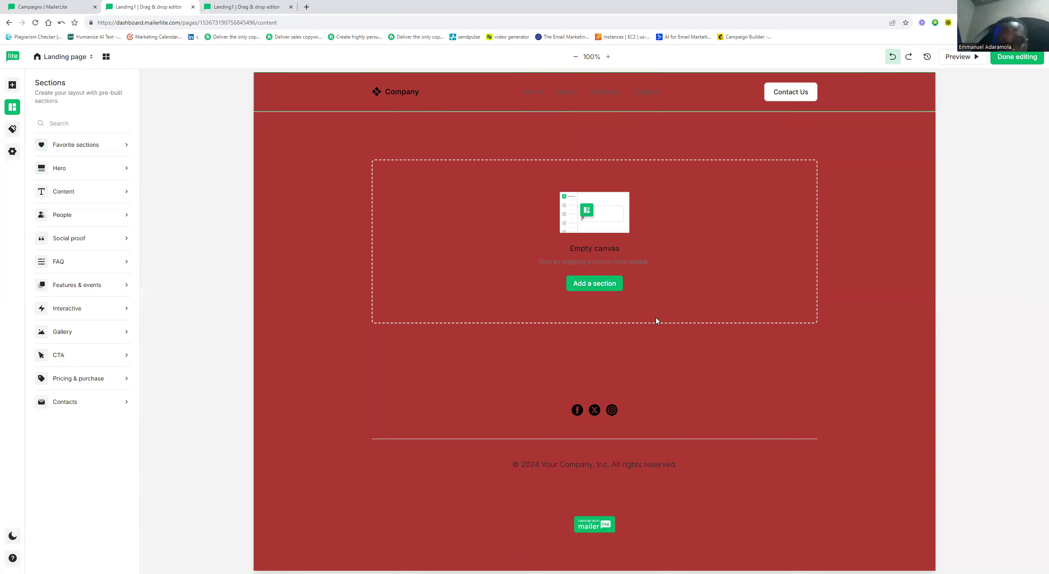
pyautogui.click(580, 407)
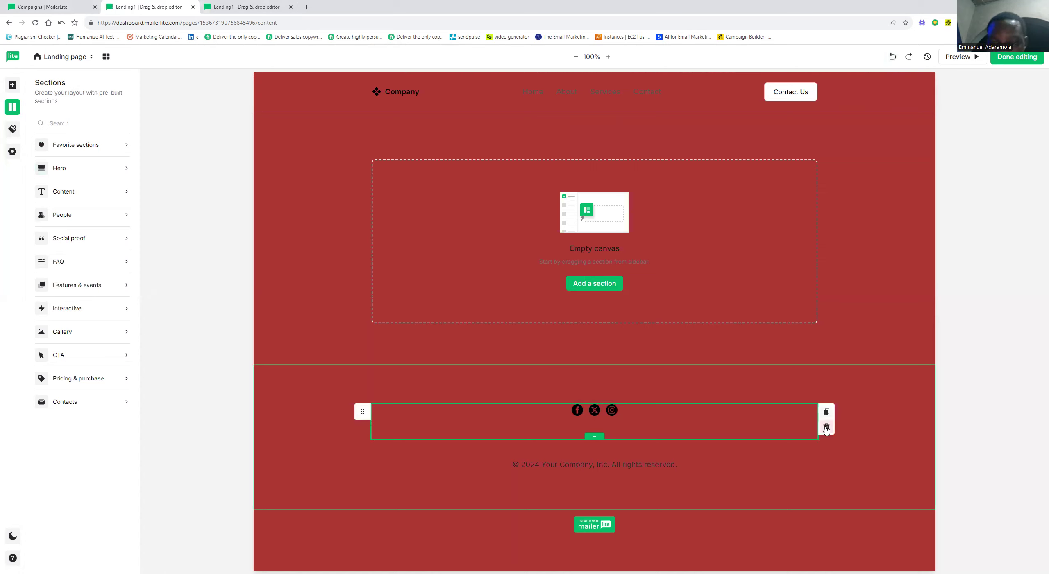
# Delete the footer's social icons block and set the footer background to green #52aa34.
pyautogui.click(826, 427)
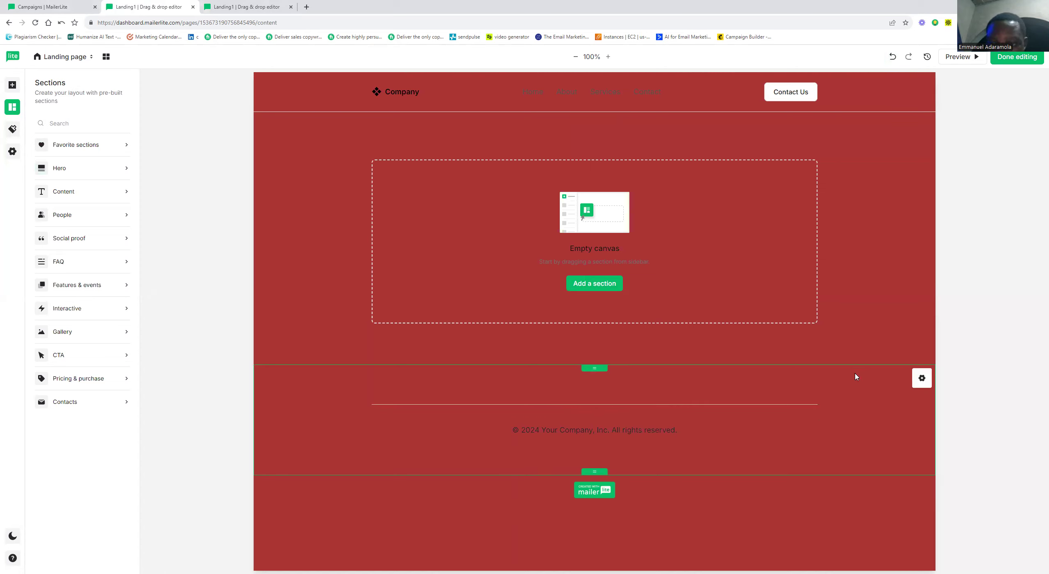
pyautogui.click(916, 382)
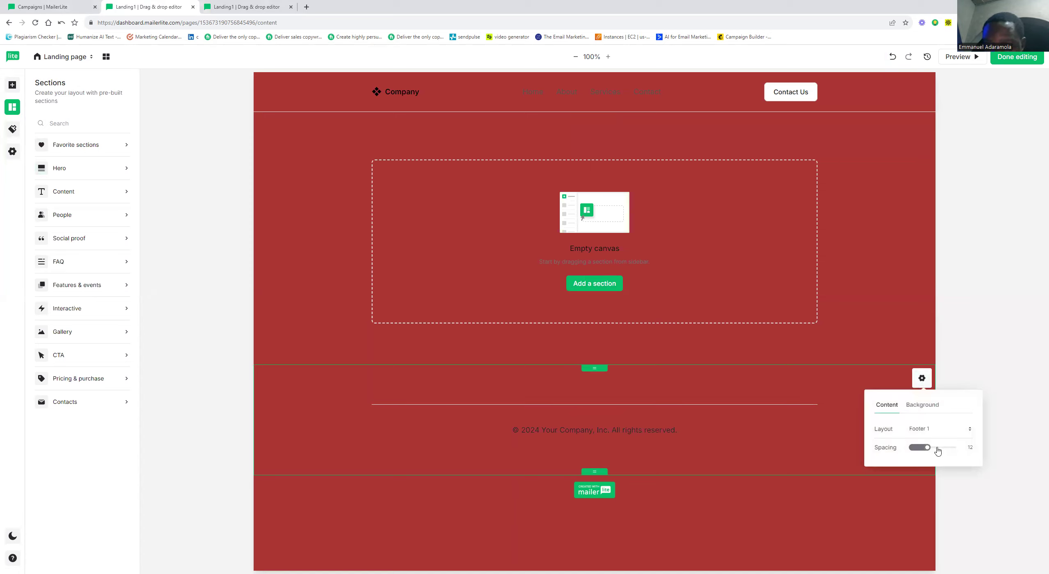
pyautogui.click(926, 407)
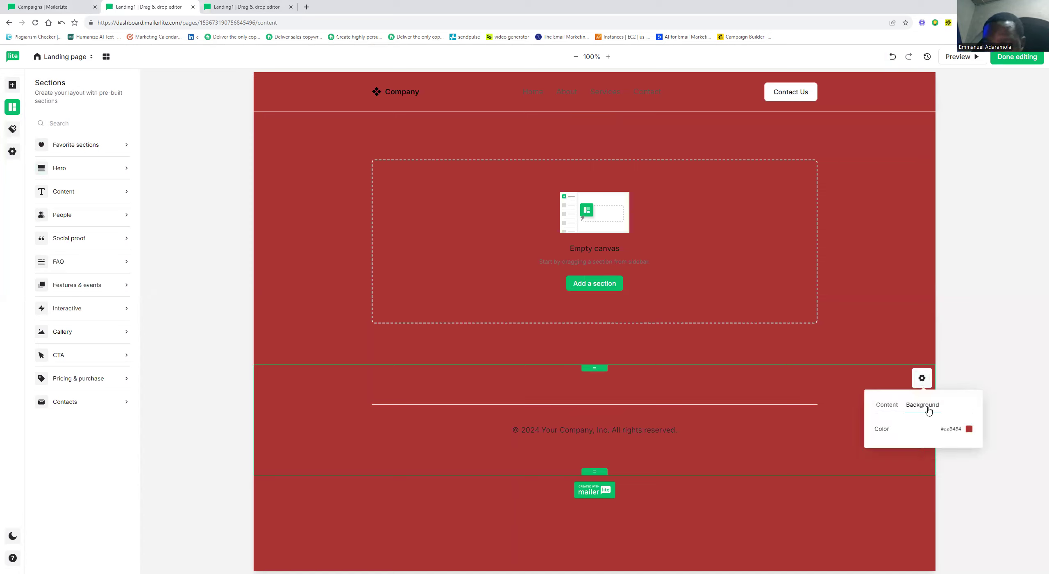
pyautogui.click(970, 429)
pyautogui.click(935, 363)
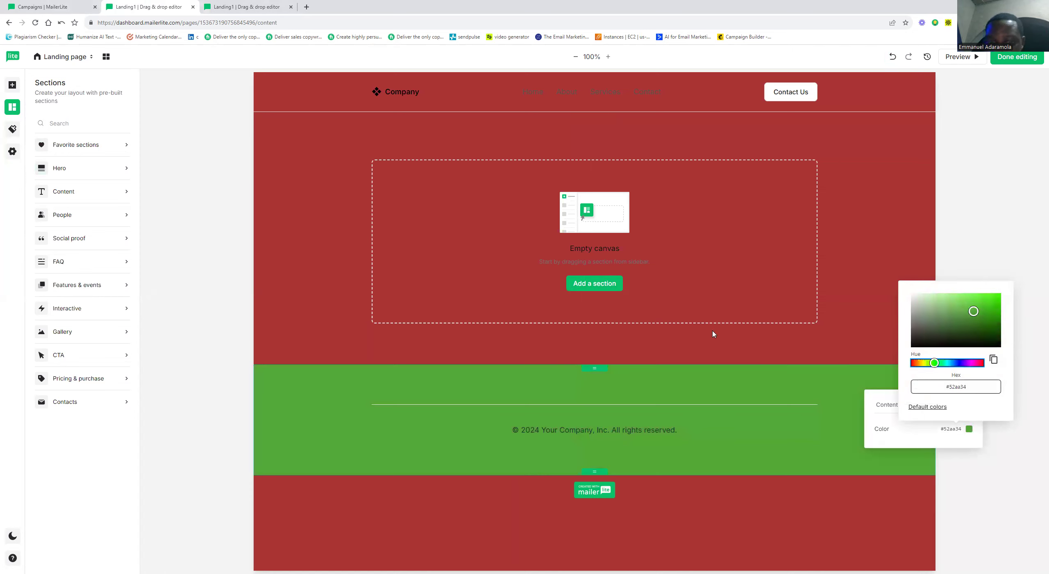
pyautogui.click(682, 326)
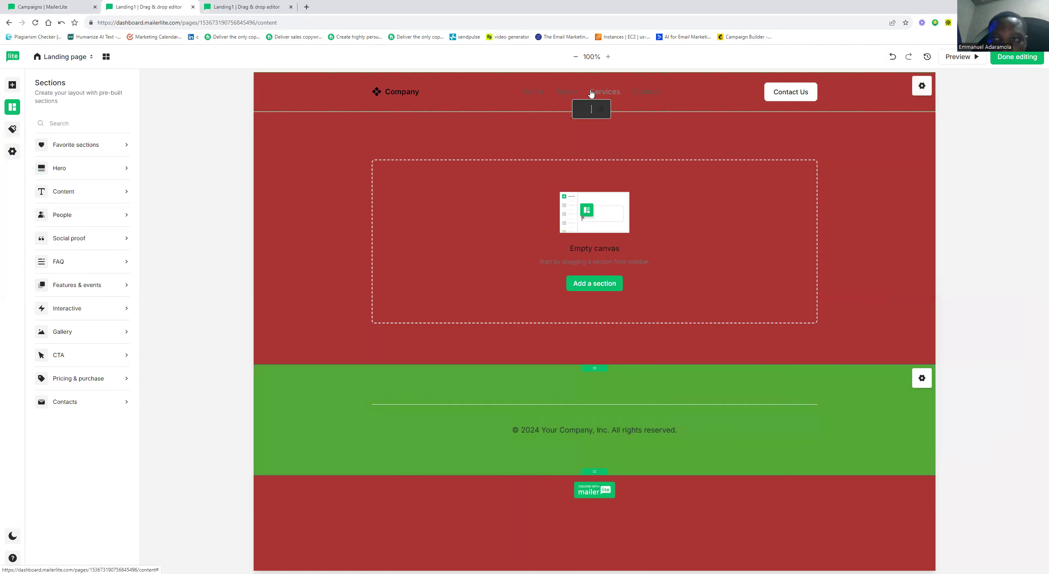
# Hide the header's Company logo and Contact Us button, keeping the bottom border on.
pyautogui.click(922, 87)
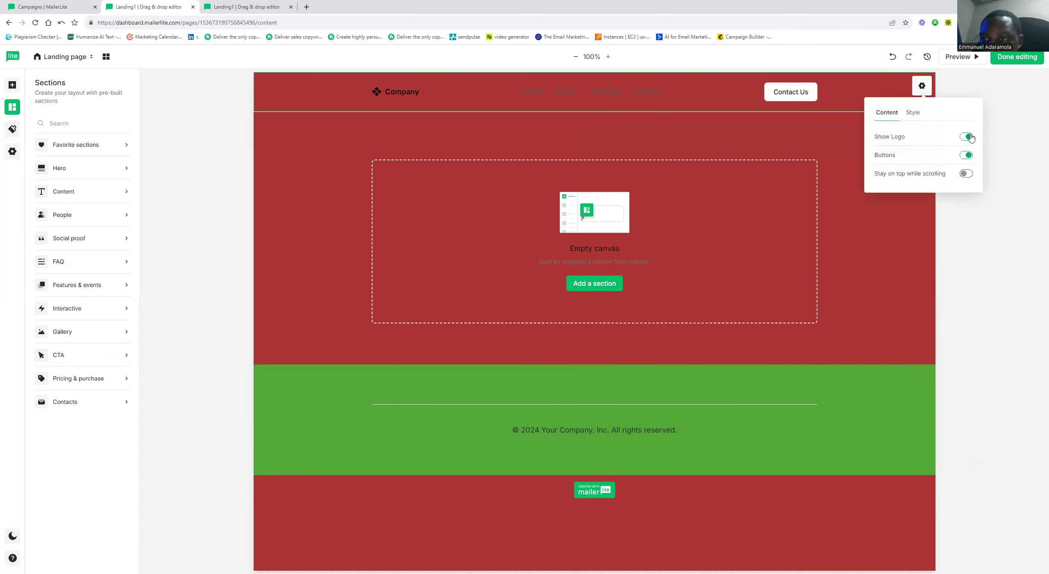
pyautogui.click(969, 137)
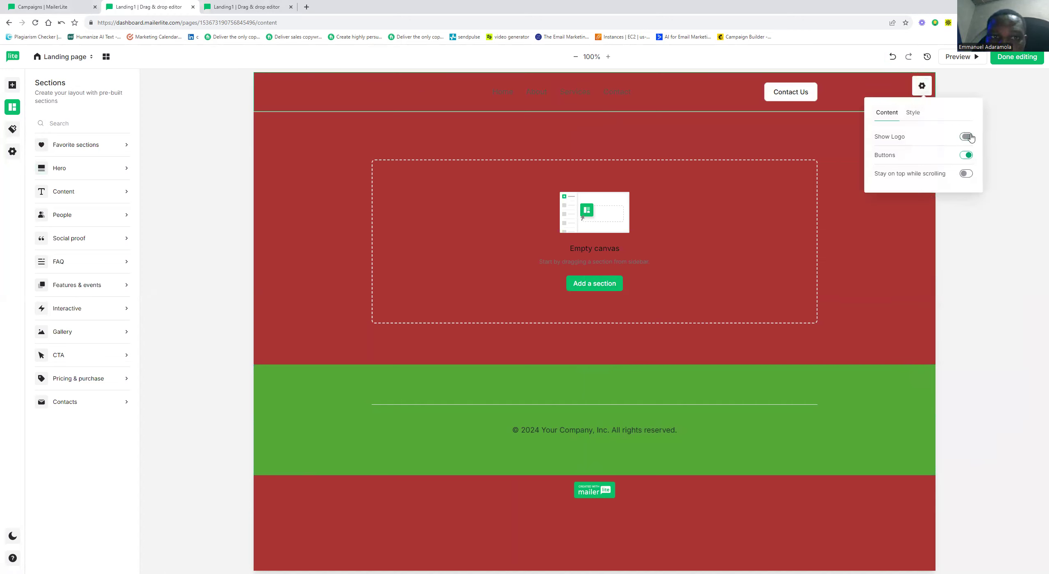
pyautogui.click(968, 156)
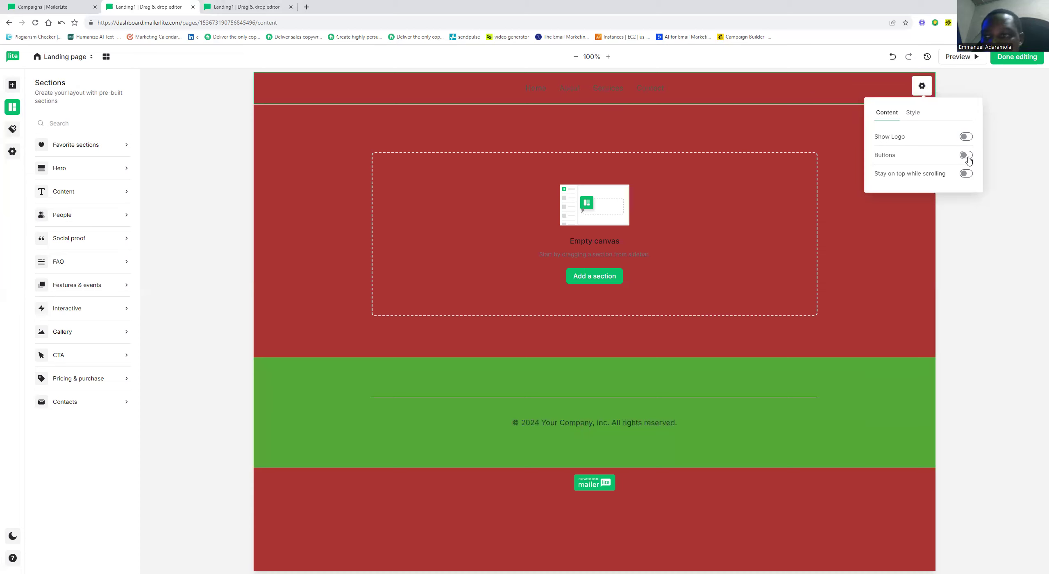
pyautogui.click(916, 114)
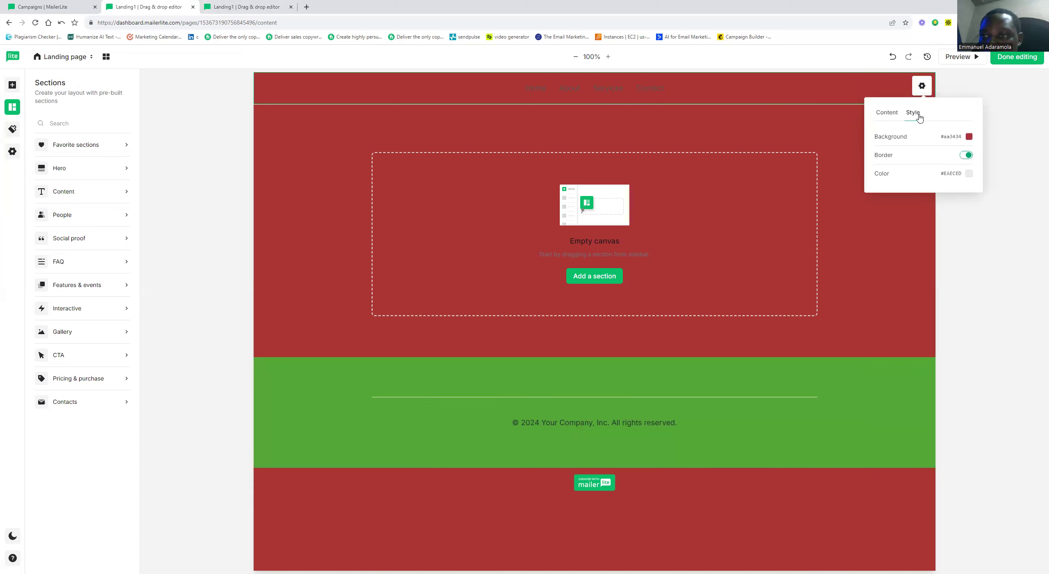
pyautogui.click(969, 157)
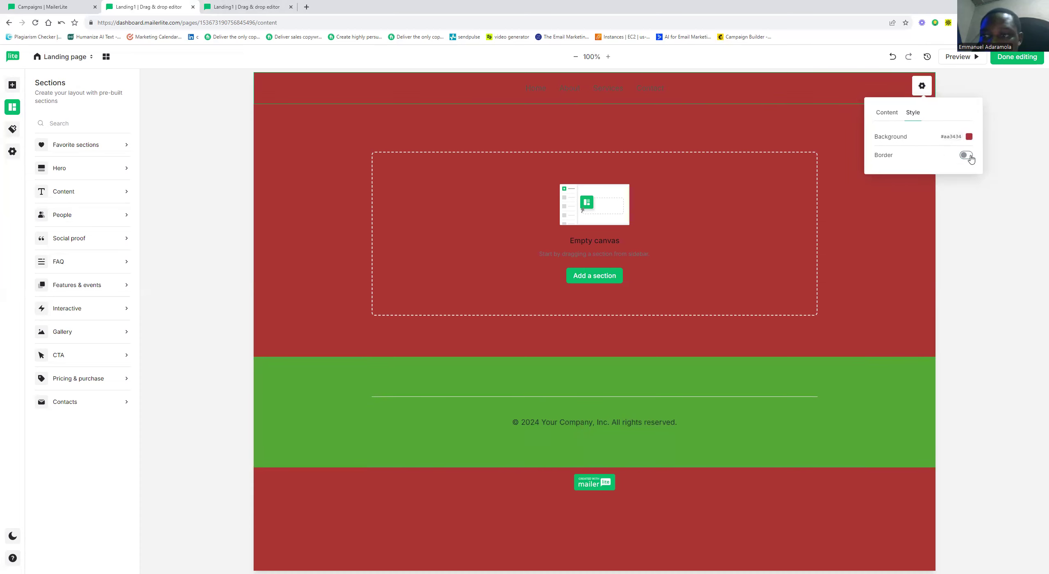
pyautogui.click(968, 156)
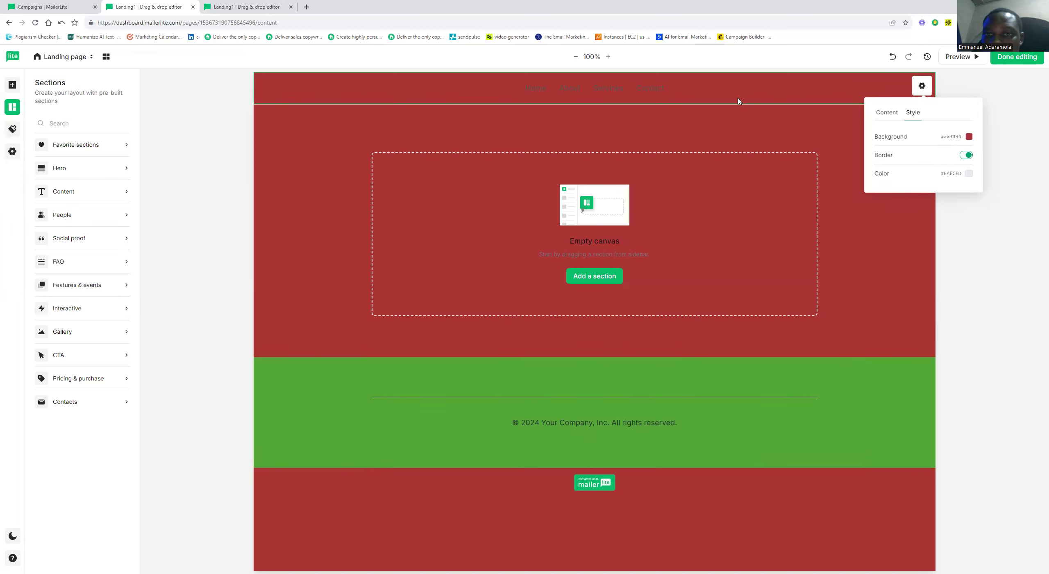
pyautogui.click(524, 89)
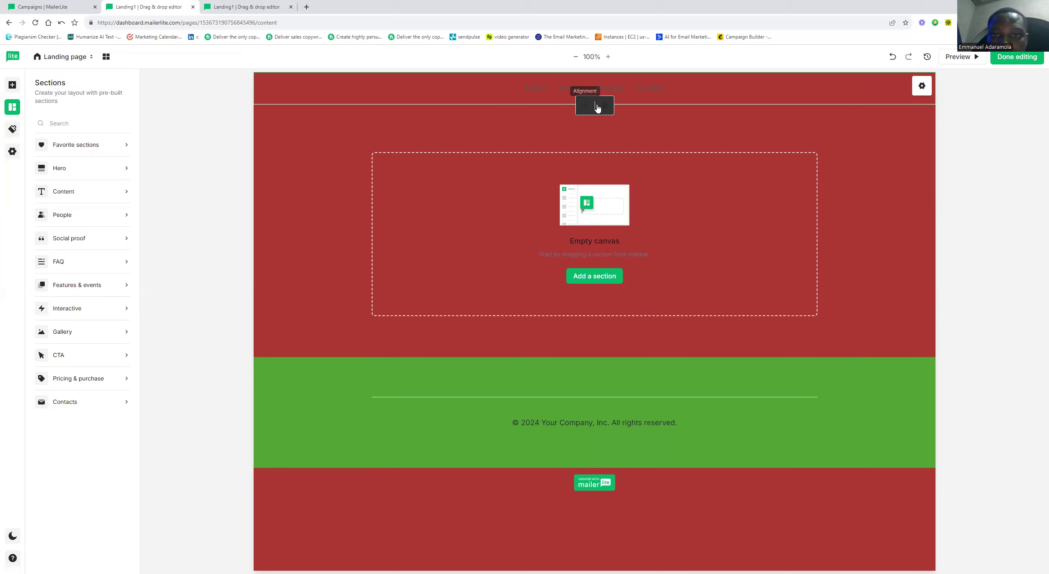
# Replace the Home, About, Services and Contact nav links with one new link at 16px text.
pyautogui.click(603, 105)
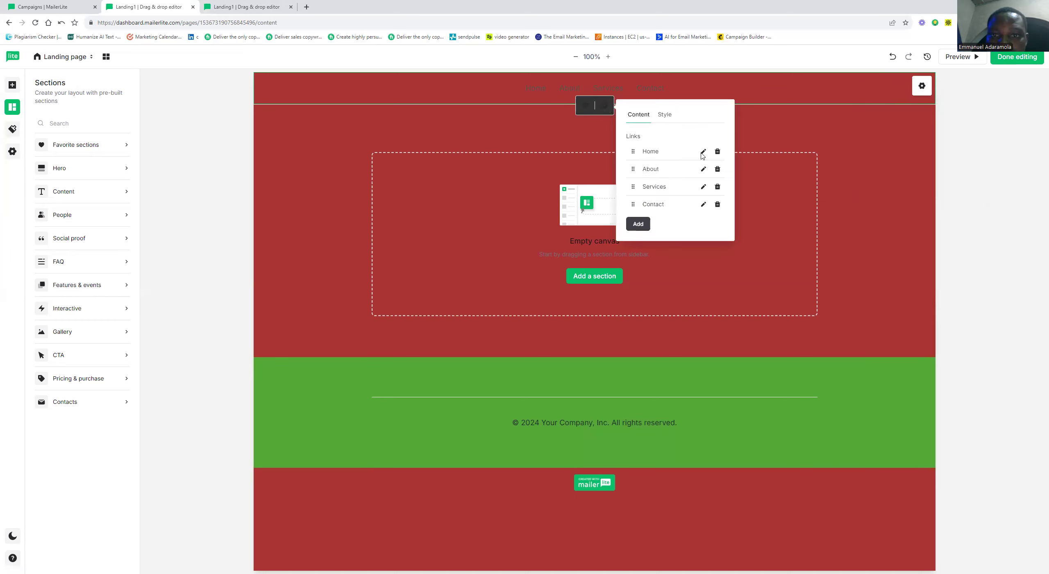
pyautogui.click(717, 151)
pyautogui.click(717, 152)
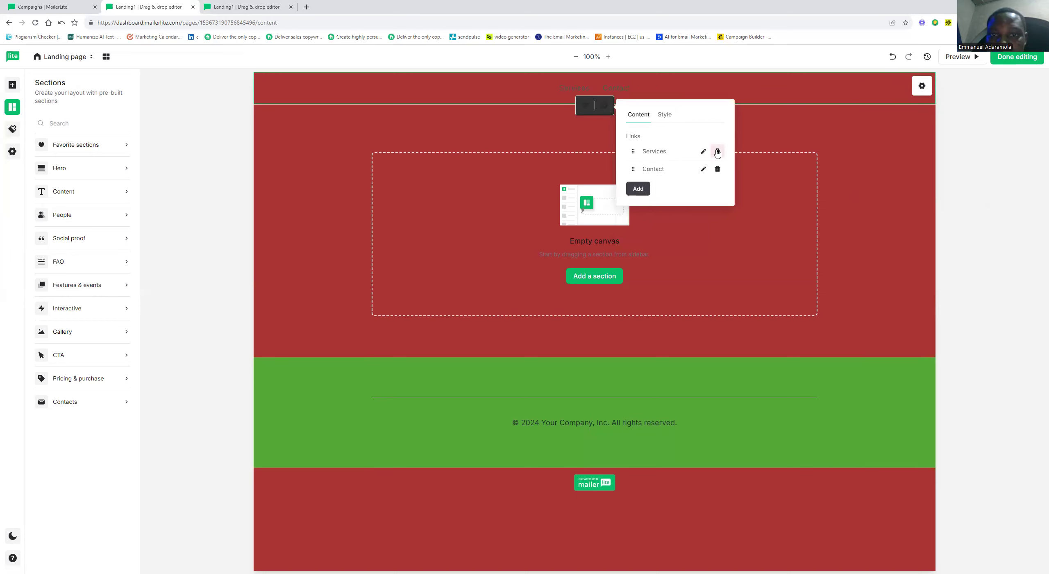
pyautogui.click(717, 152)
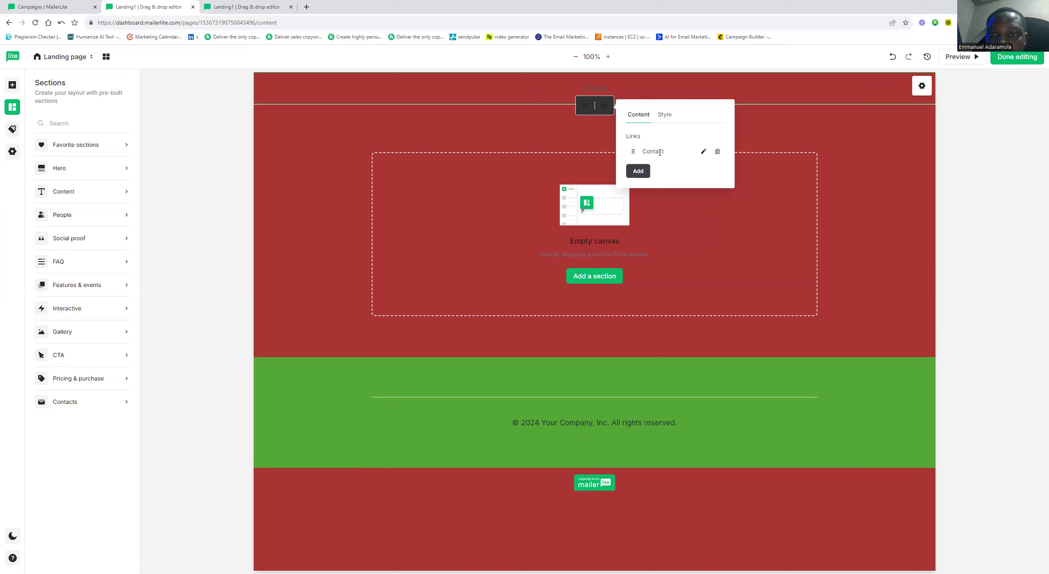
pyautogui.click(635, 172)
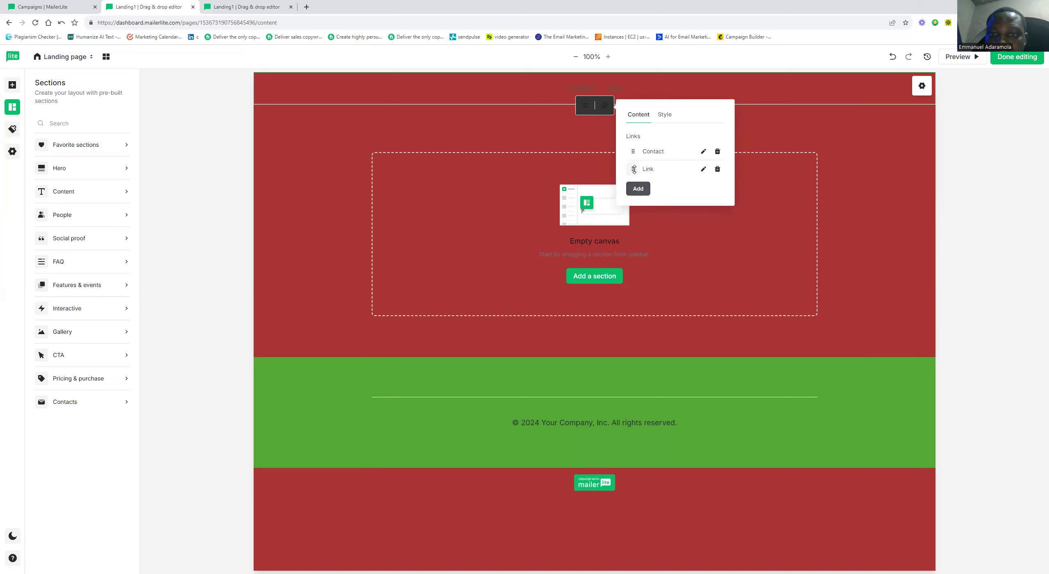
pyautogui.click(718, 152)
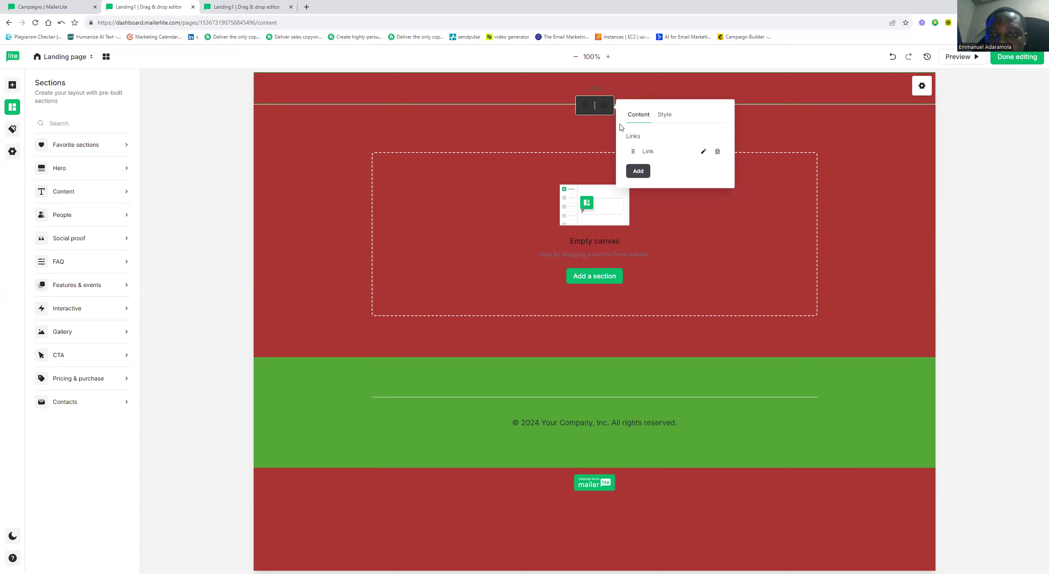
pyautogui.click(663, 116)
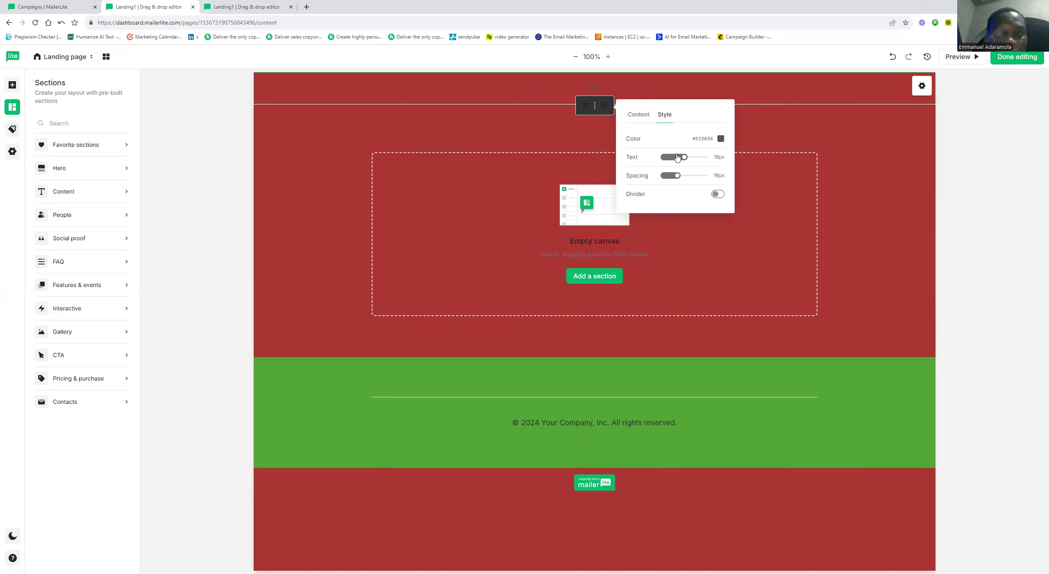
pyautogui.moveTo(679, 157); pyautogui.dragTo(677, 157)
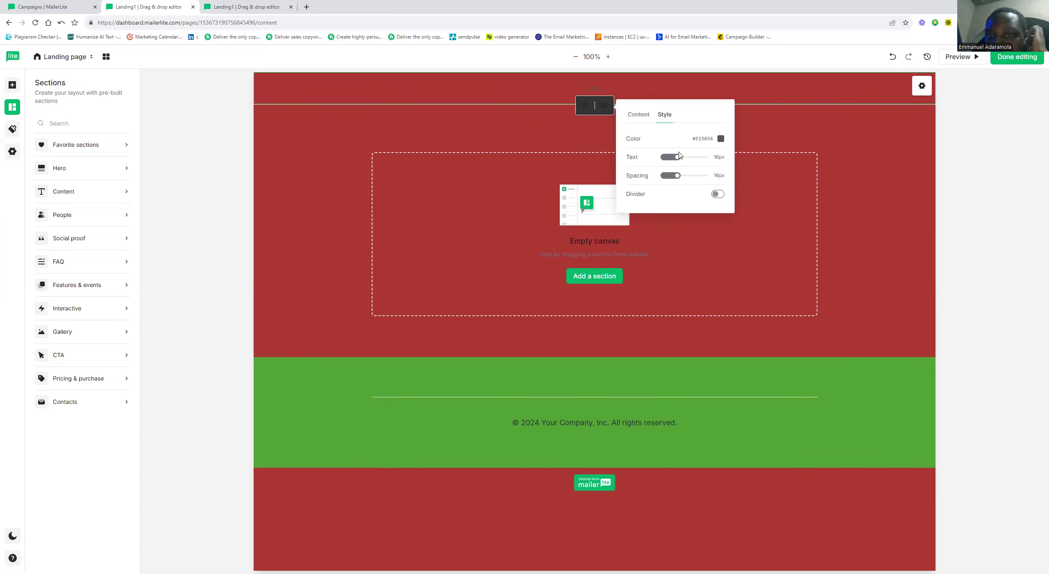
pyautogui.click(640, 116)
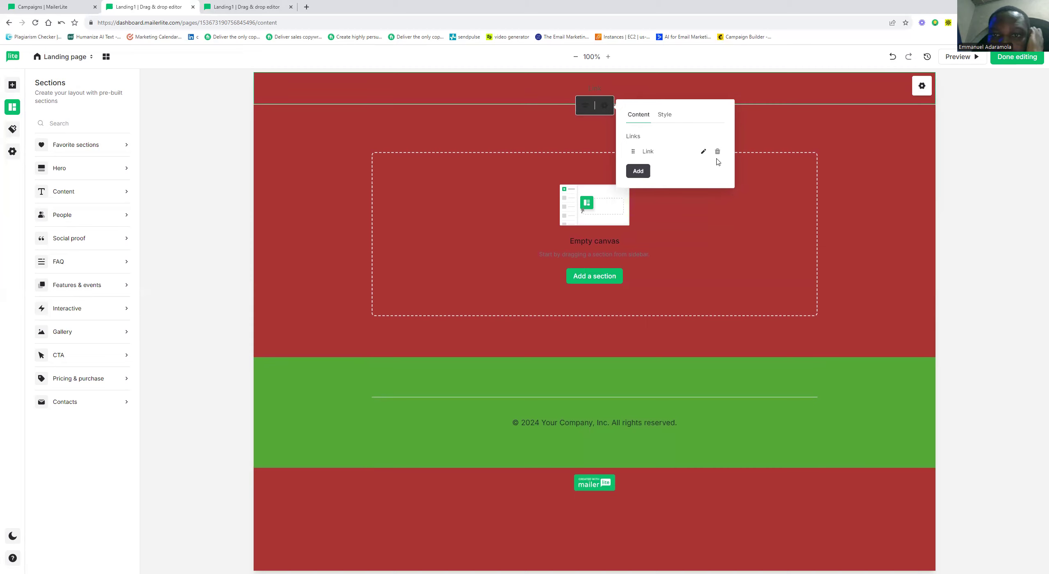
# Clear the new link's name and add another navigation link.
pyautogui.click(703, 151)
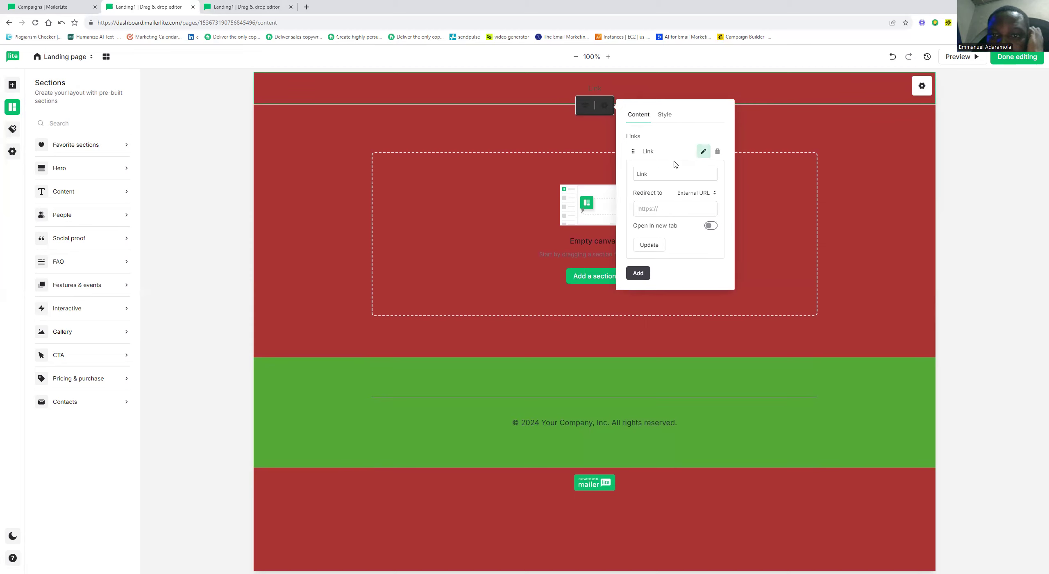
pyautogui.doubleClick(655, 173)
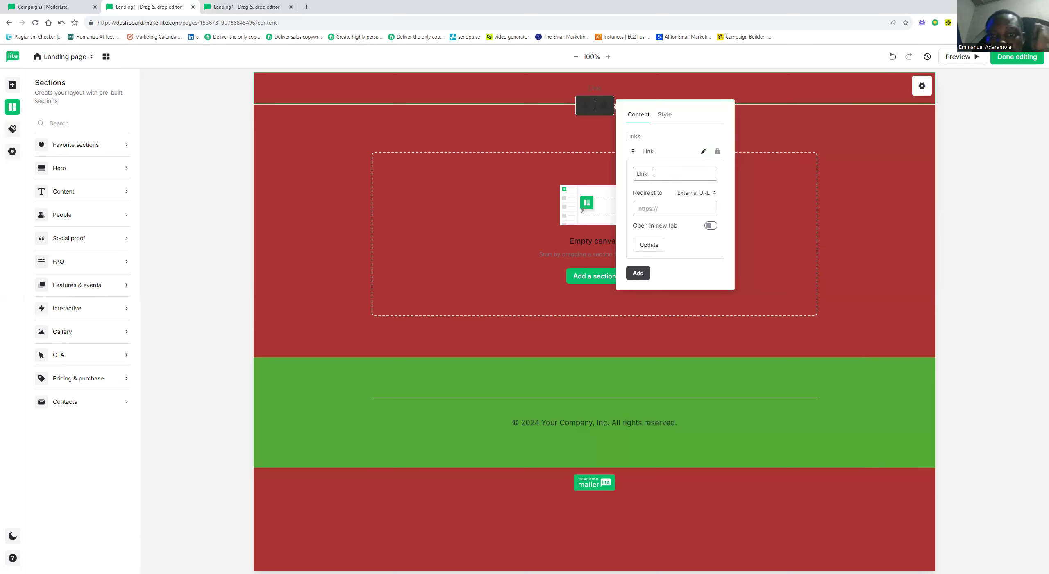
pyautogui.press('BackSpace')
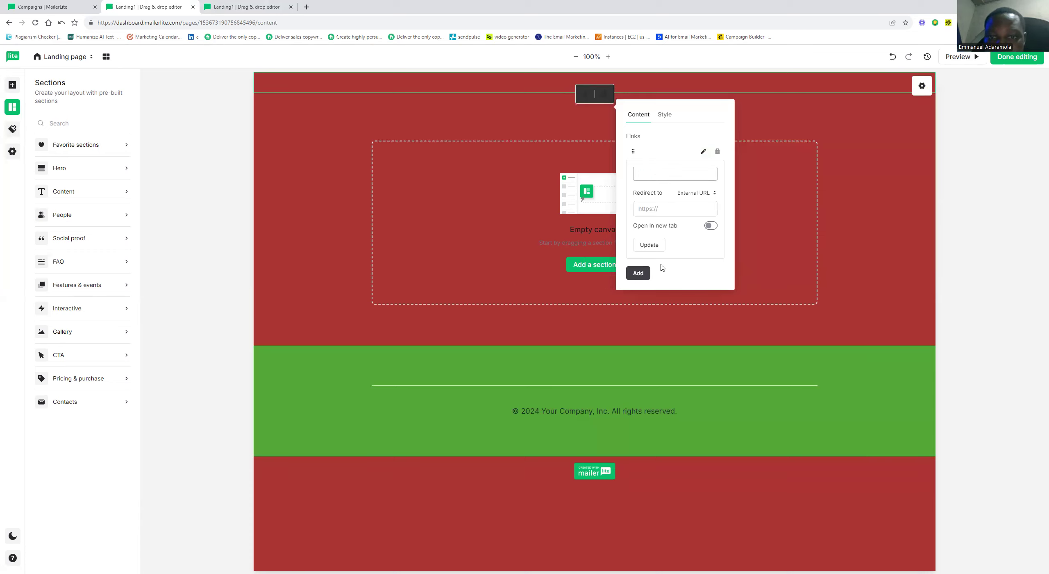
pyautogui.click(638, 273)
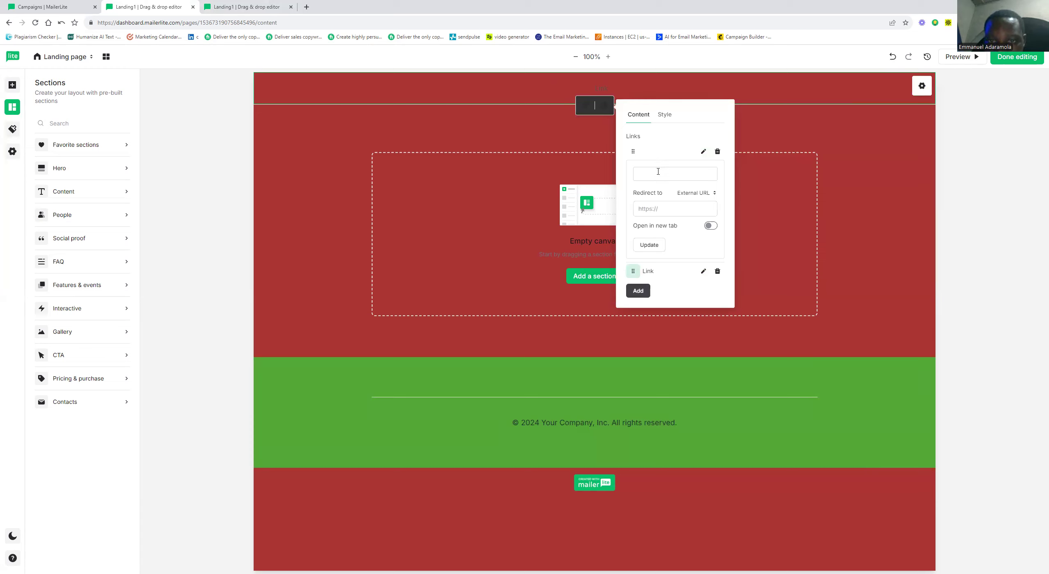
pyautogui.click(580, 121)
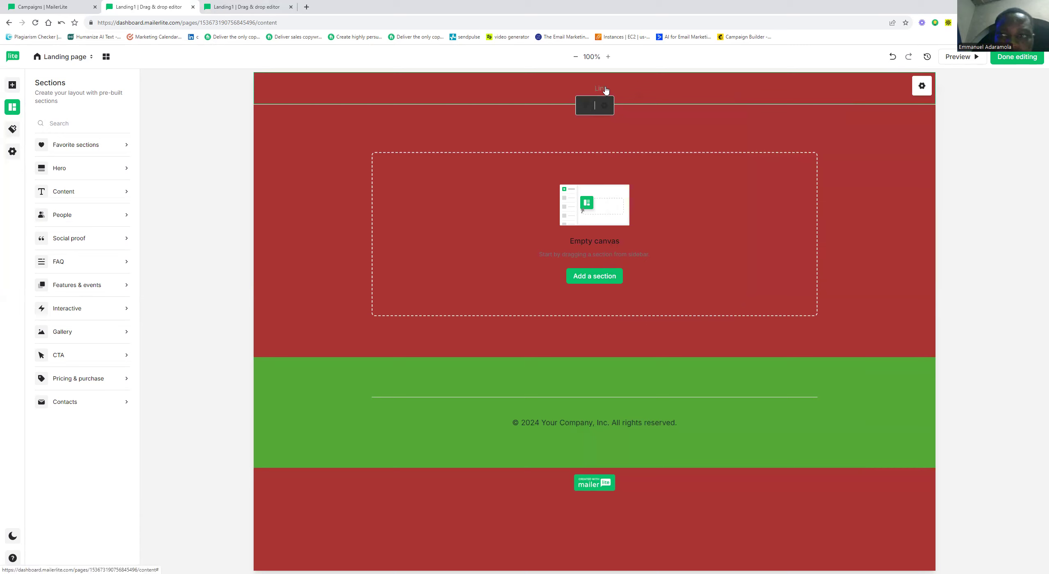
pyautogui.click(120, 150)
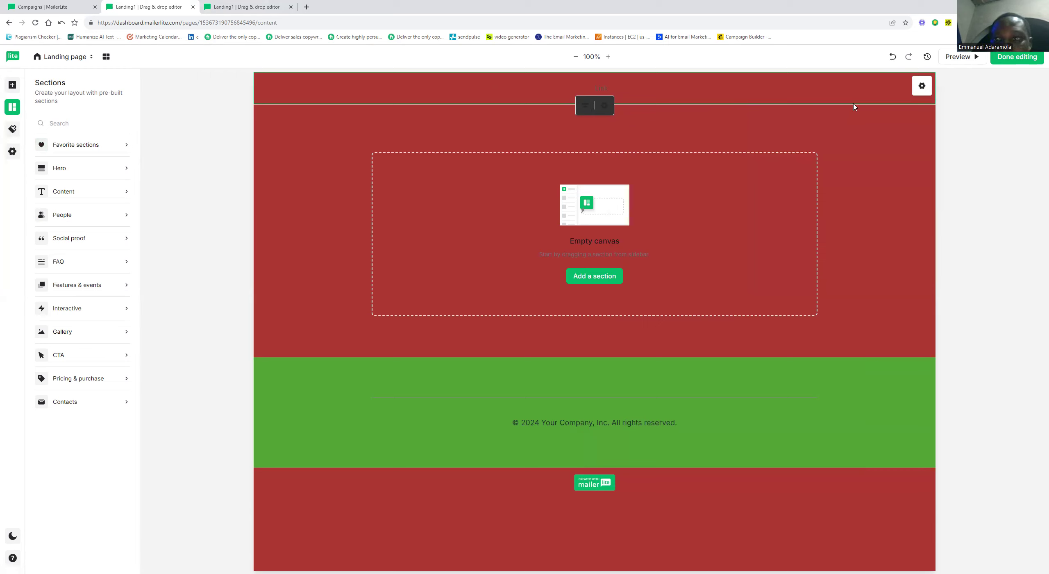
# Remove the empty unnamed link and colour the remaining 'Link' text teal #3dcda4.
pyautogui.click(601, 105)
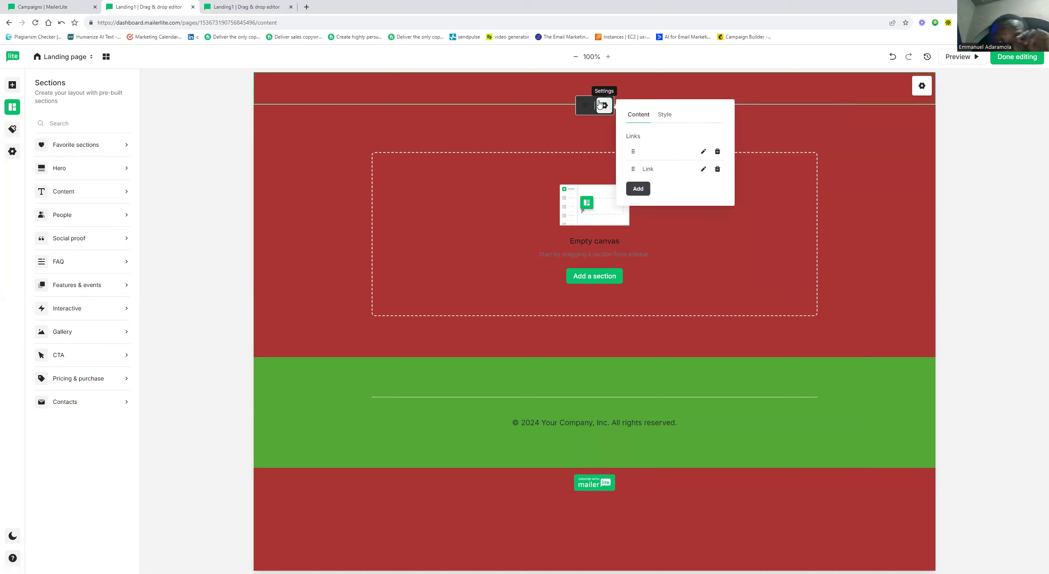
pyautogui.click(717, 151)
pyautogui.click(703, 152)
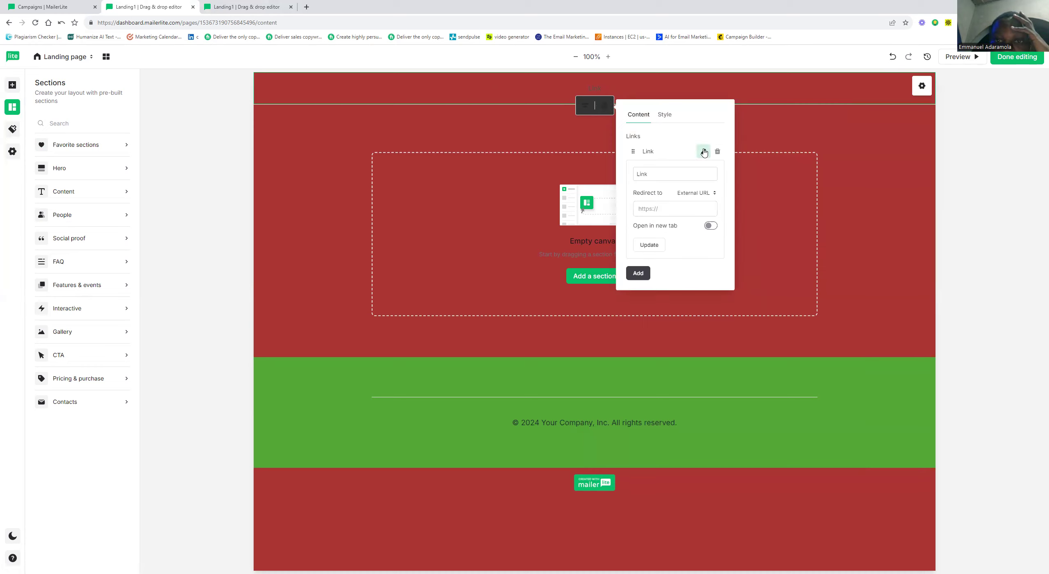
pyautogui.doubleClick(642, 172)
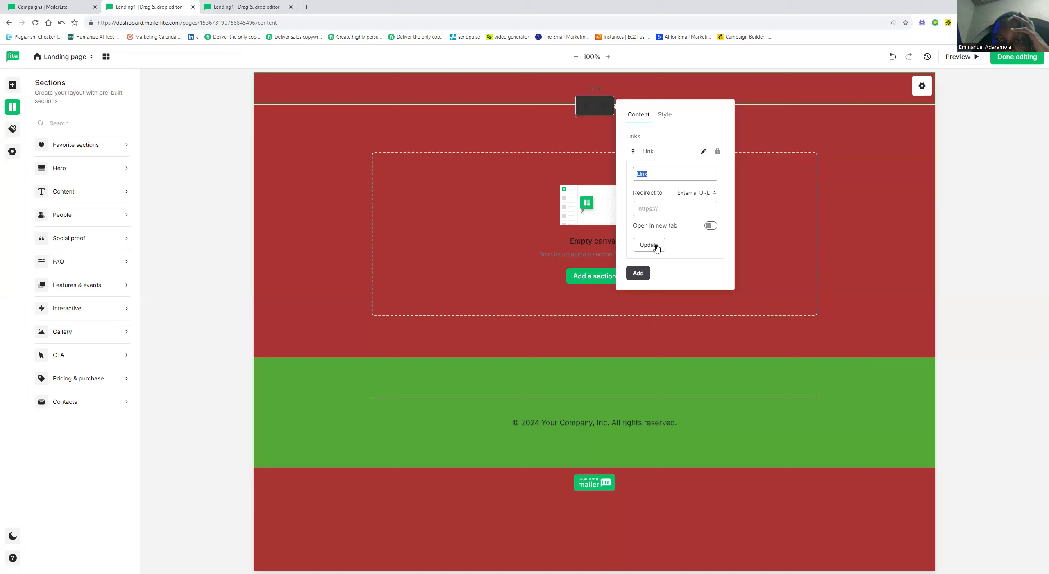
pyautogui.click(664, 115)
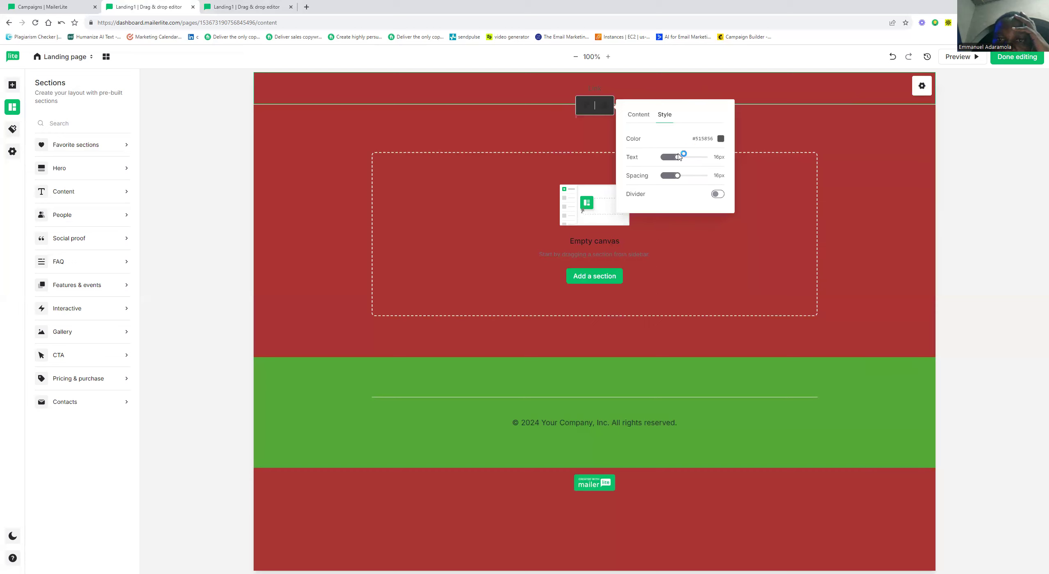
pyautogui.click(720, 139)
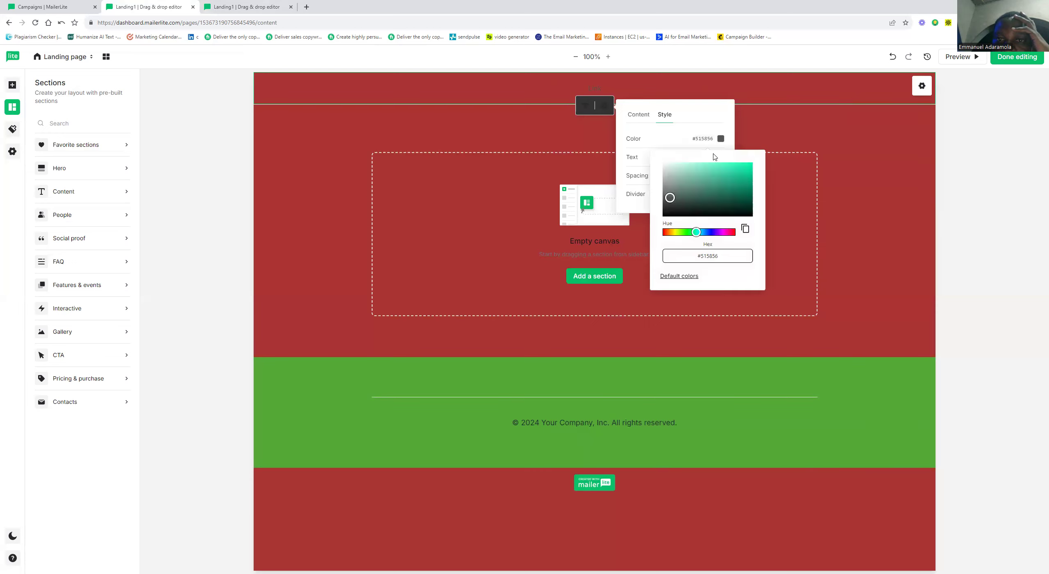
pyautogui.moveTo(708, 185); pyautogui.dragTo(735, 163)
pyautogui.click(857, 148)
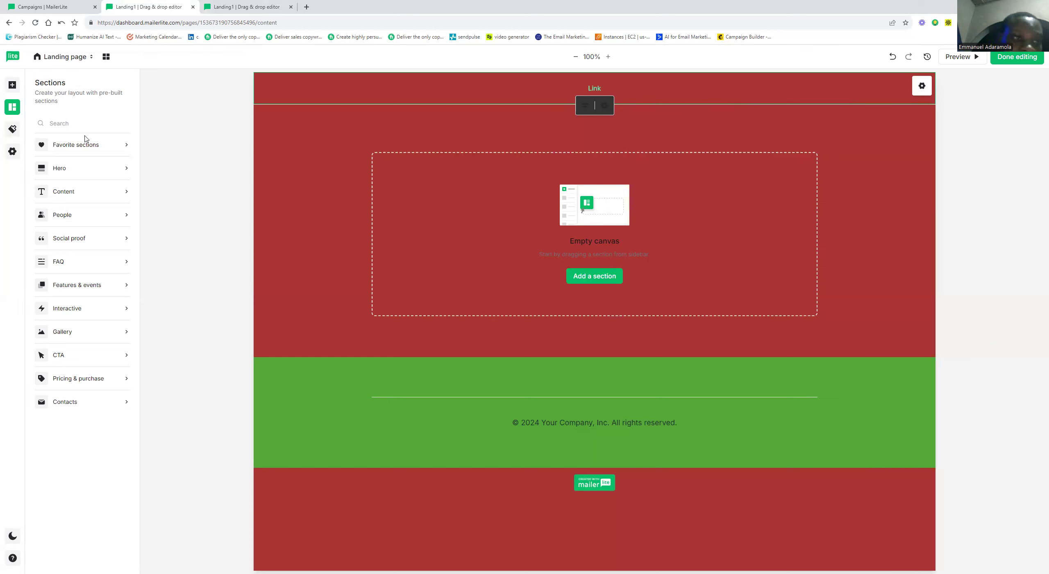
pyautogui.click(74, 169)
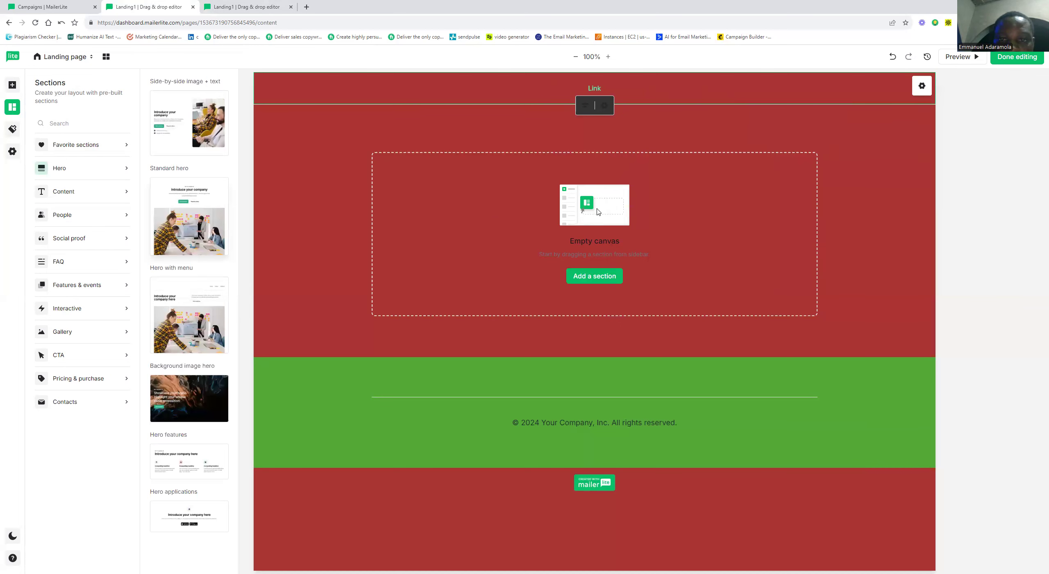
# Drop the 'Introduce your company' hero template onto the page and change its background from red to green #3aaa34.
pyautogui.moveTo(598, 212); pyautogui.dragTo(598, 211)
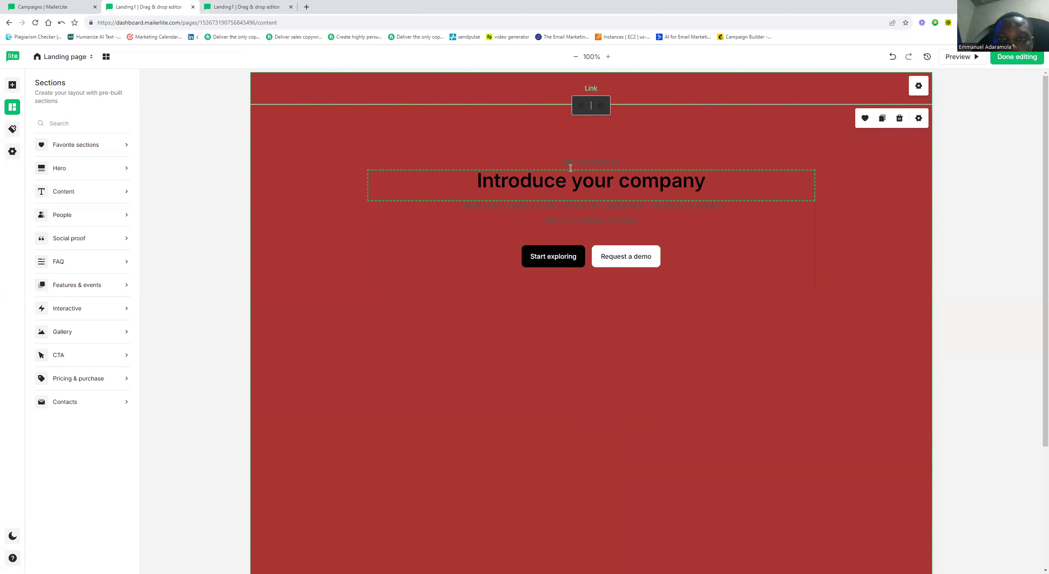
pyautogui.click(571, 168)
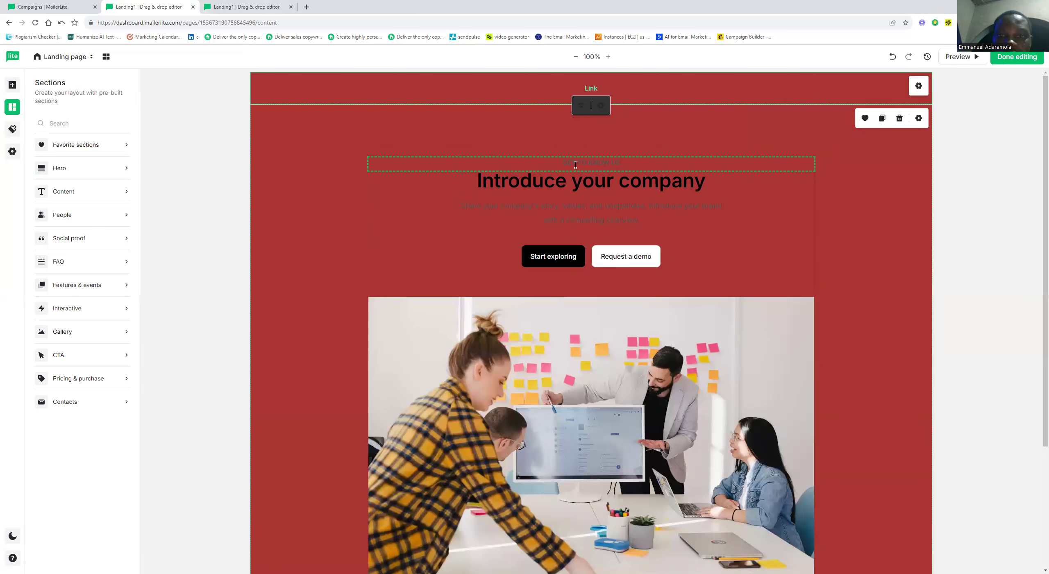
pyautogui.click(880, 219)
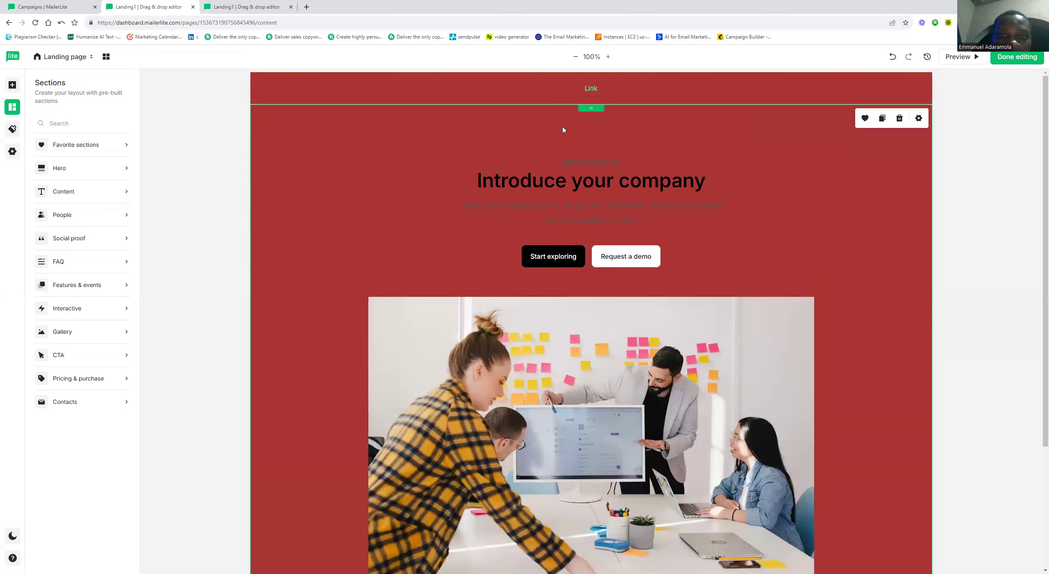
pyautogui.click(918, 119)
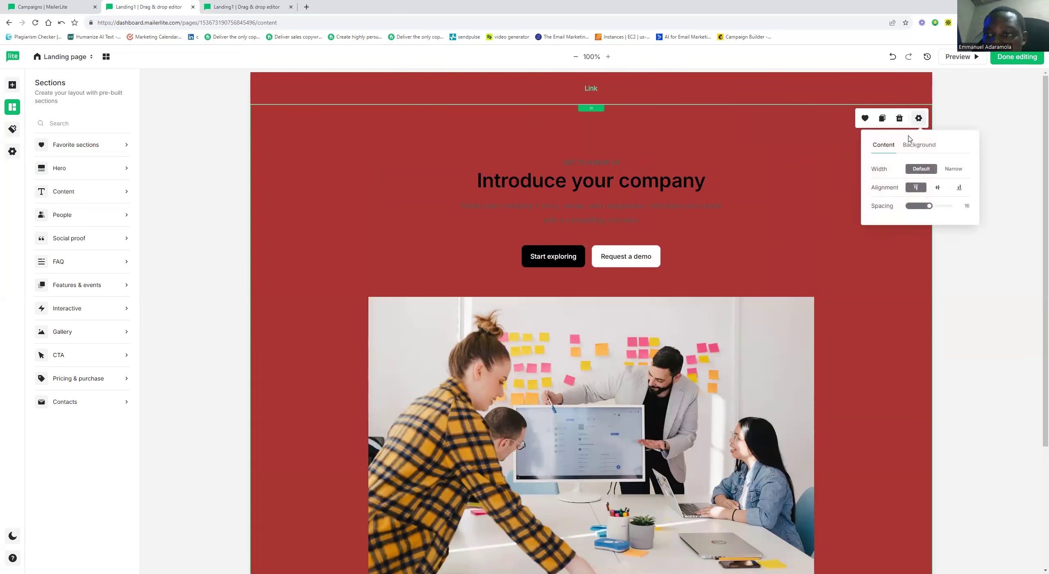
pyautogui.click(909, 147)
pyautogui.click(965, 169)
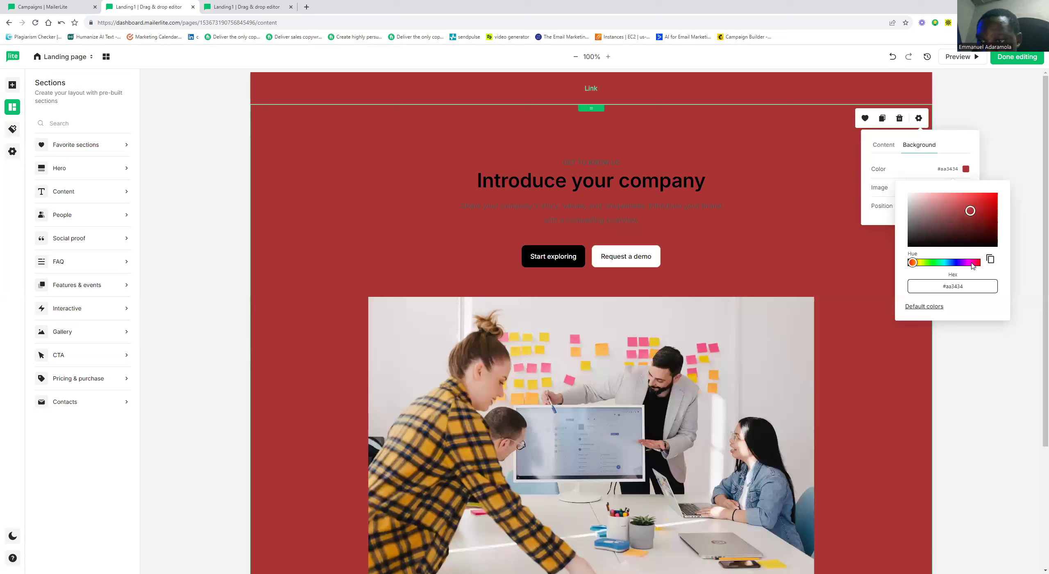
pyautogui.moveTo(960, 265); pyautogui.dragTo(935, 263)
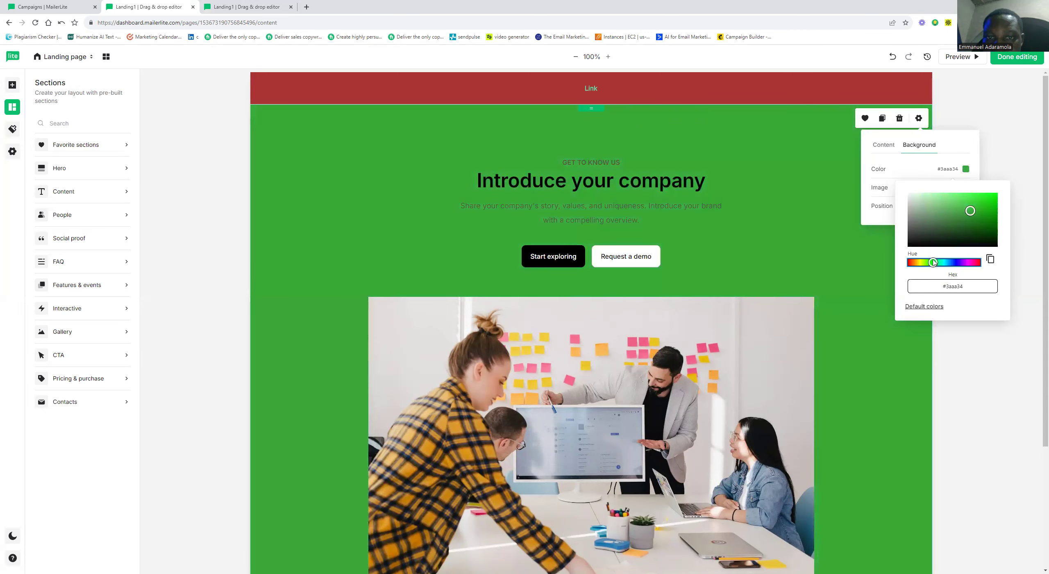
pyautogui.click(779, 195)
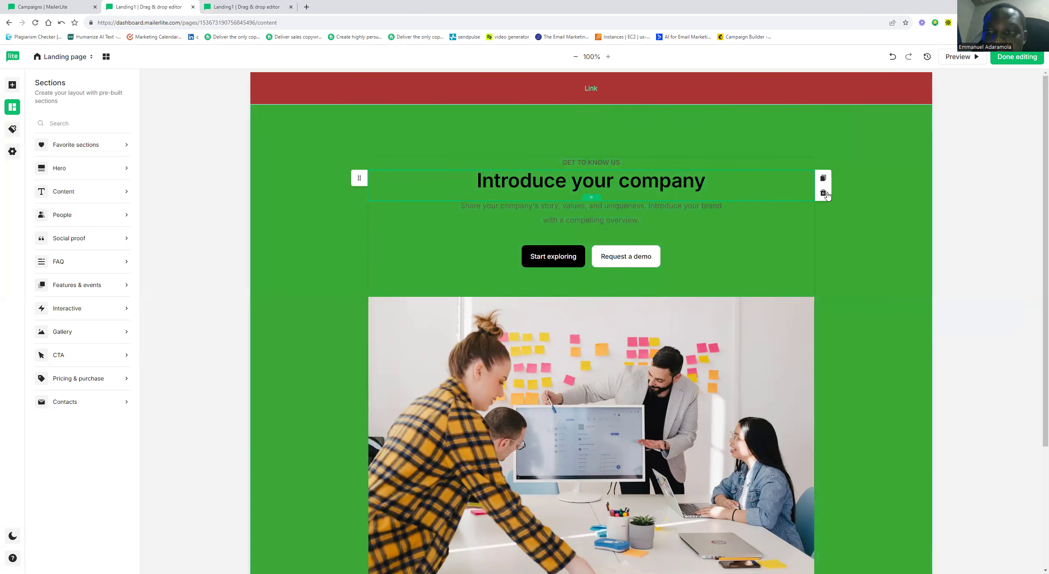
pyautogui.tripleClick(560, 183)
pyautogui.click(560, 183)
pyautogui.click(82, 168)
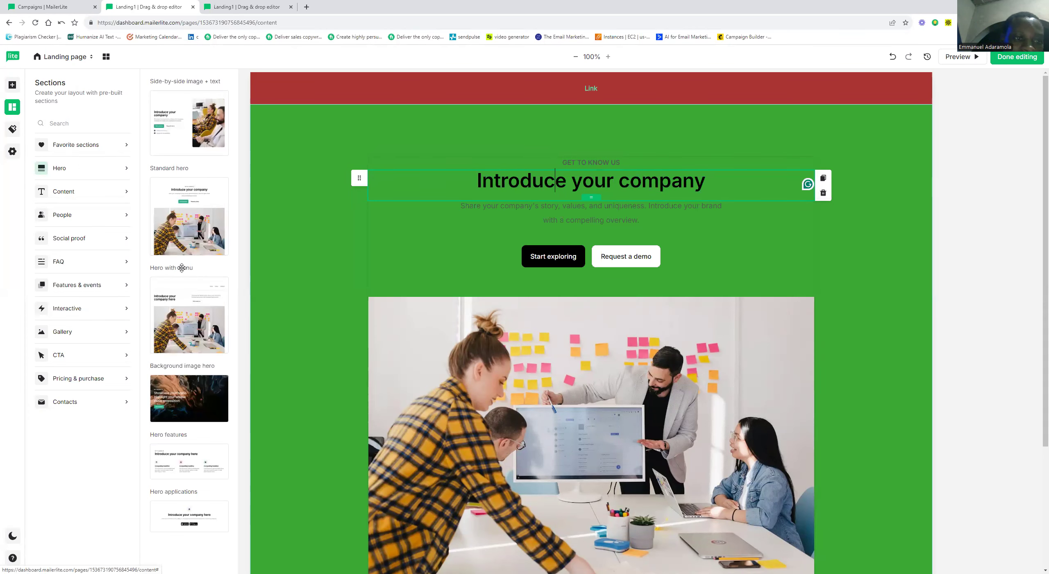
pyautogui.click(81, 214)
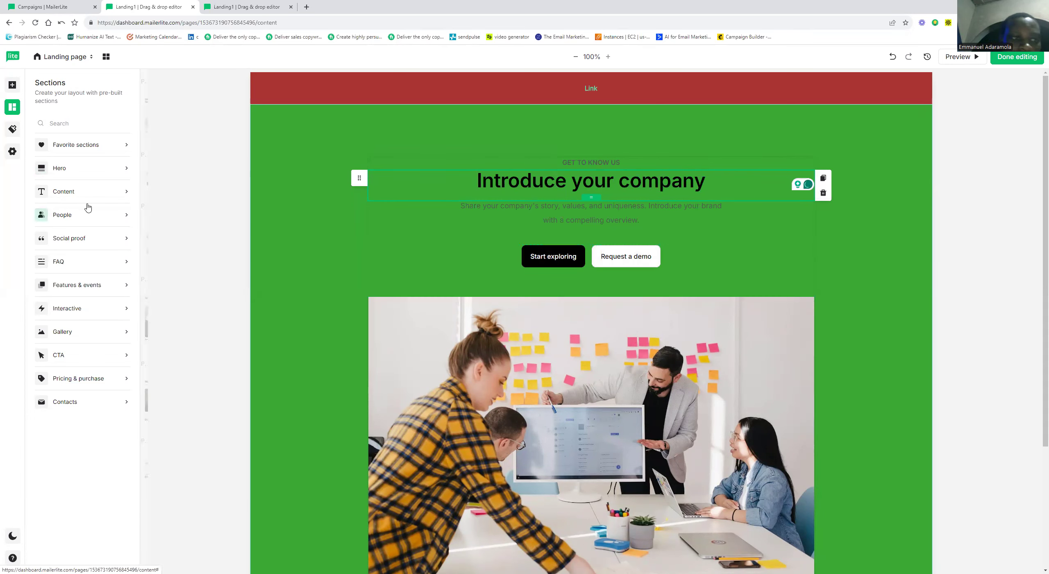
pyautogui.moveTo(86, 211)
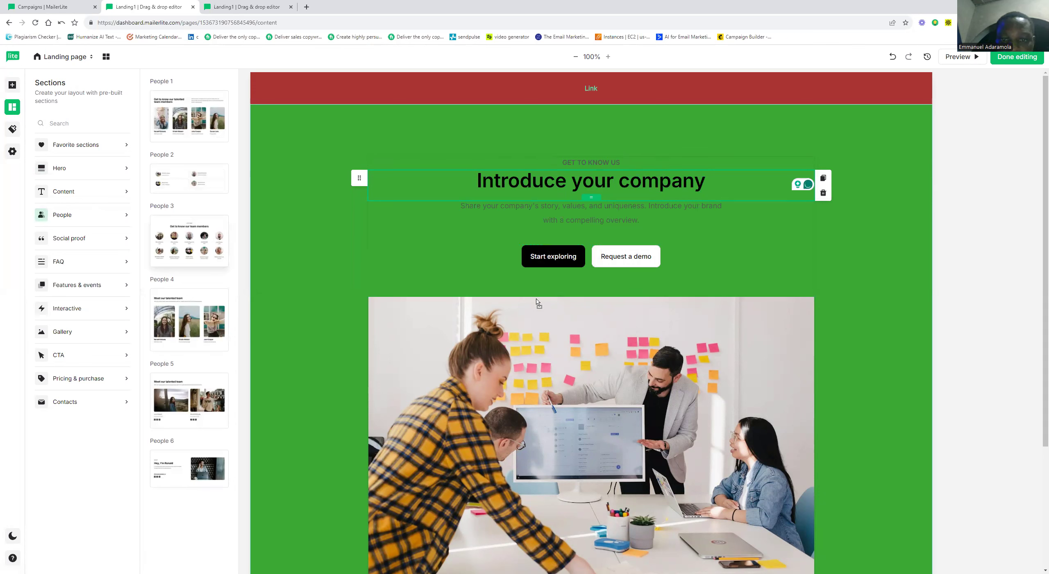
pyautogui.moveTo(640, 254); pyautogui.dragTo(1030, 122)
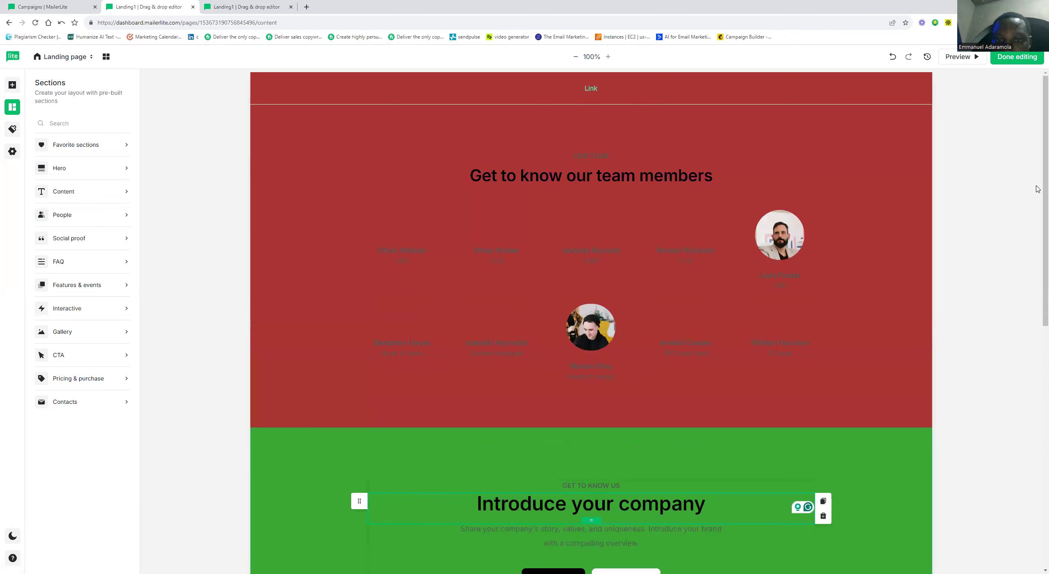
pyautogui.click(392, 246)
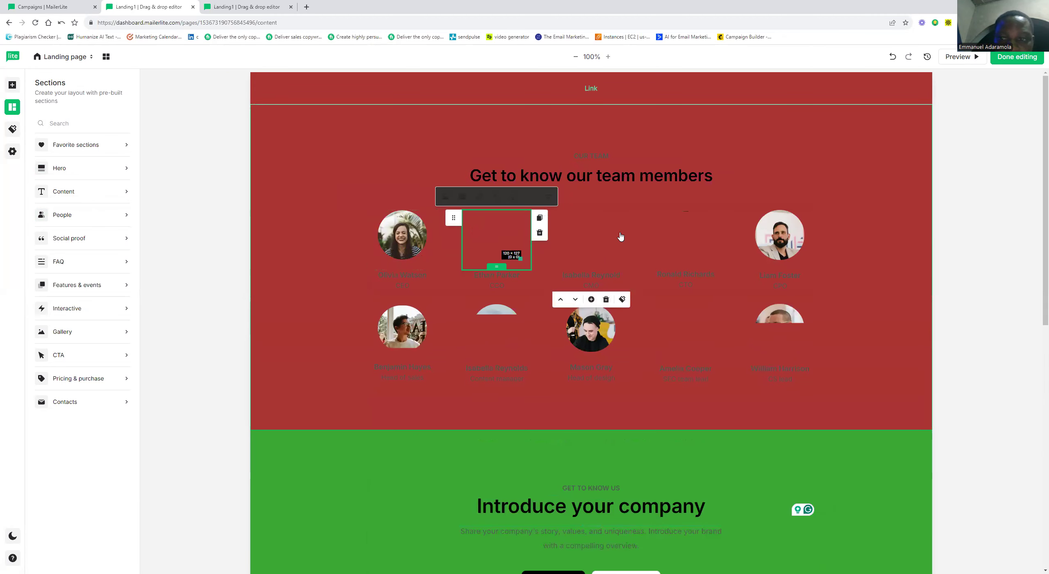
pyautogui.click(745, 238)
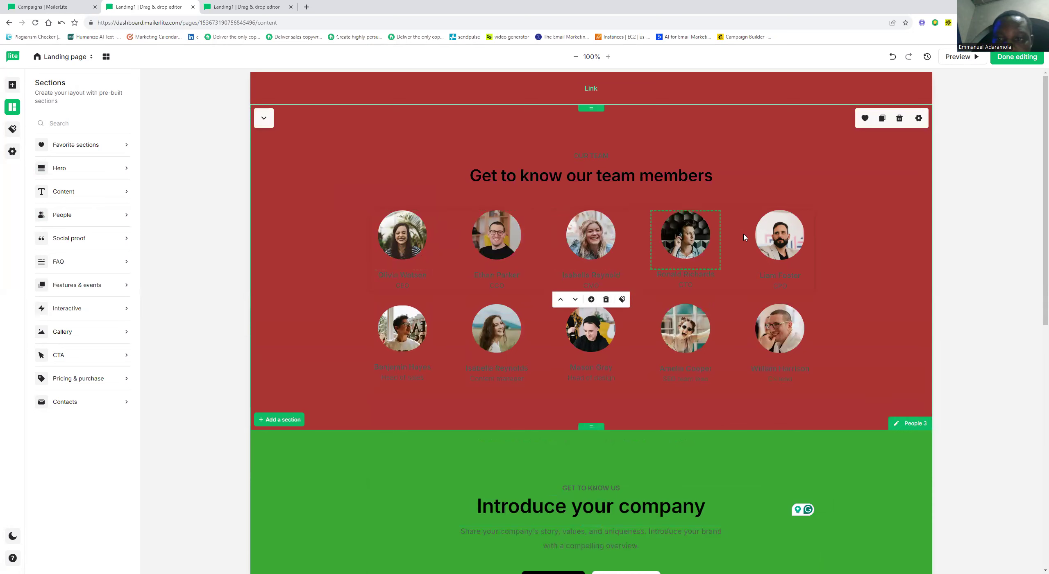
pyautogui.click(778, 245)
pyautogui.click(490, 236)
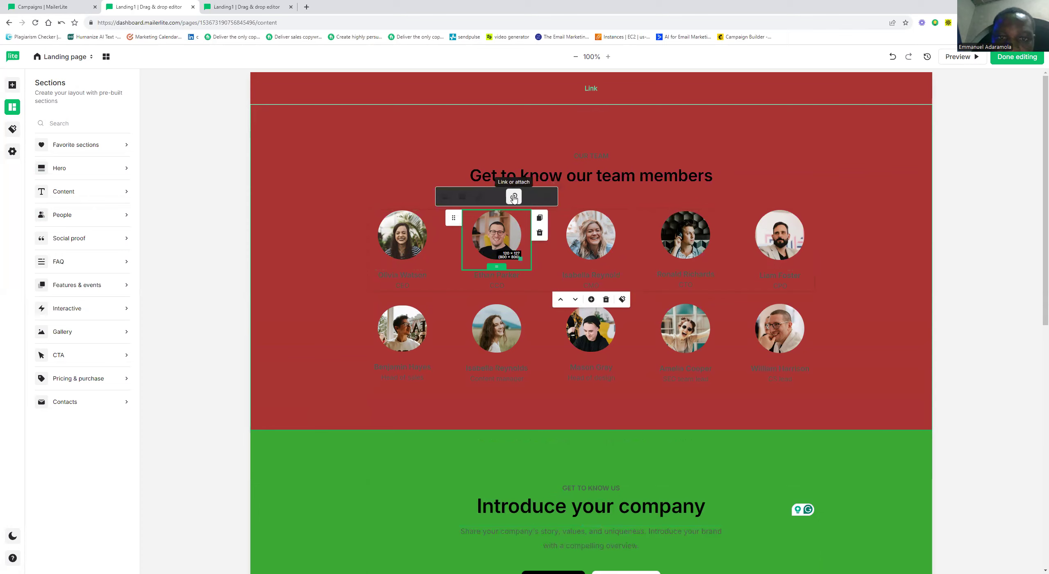
pyautogui.click(539, 232)
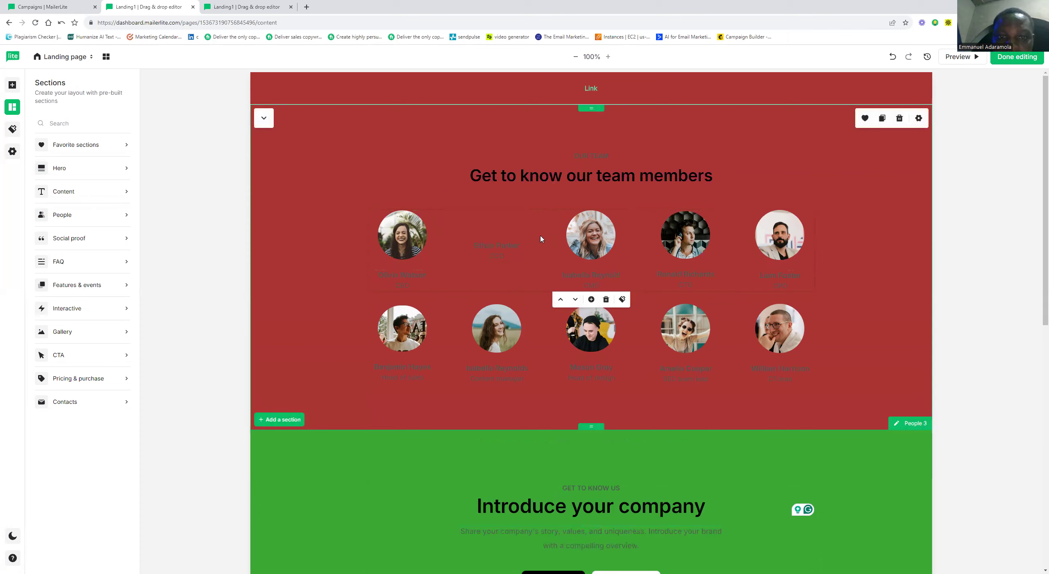
pyautogui.click(489, 241)
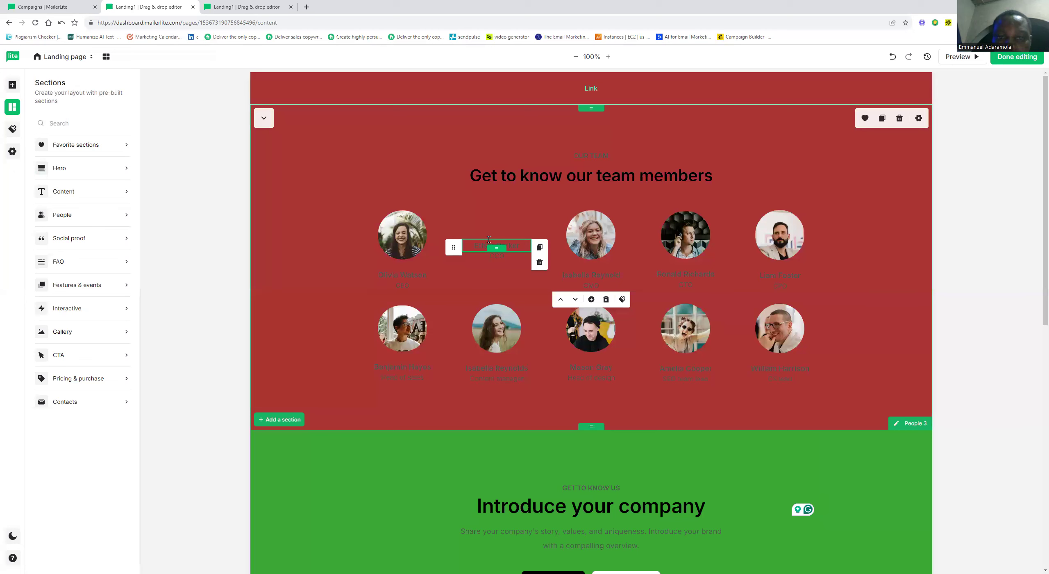
pyautogui.click(539, 262)
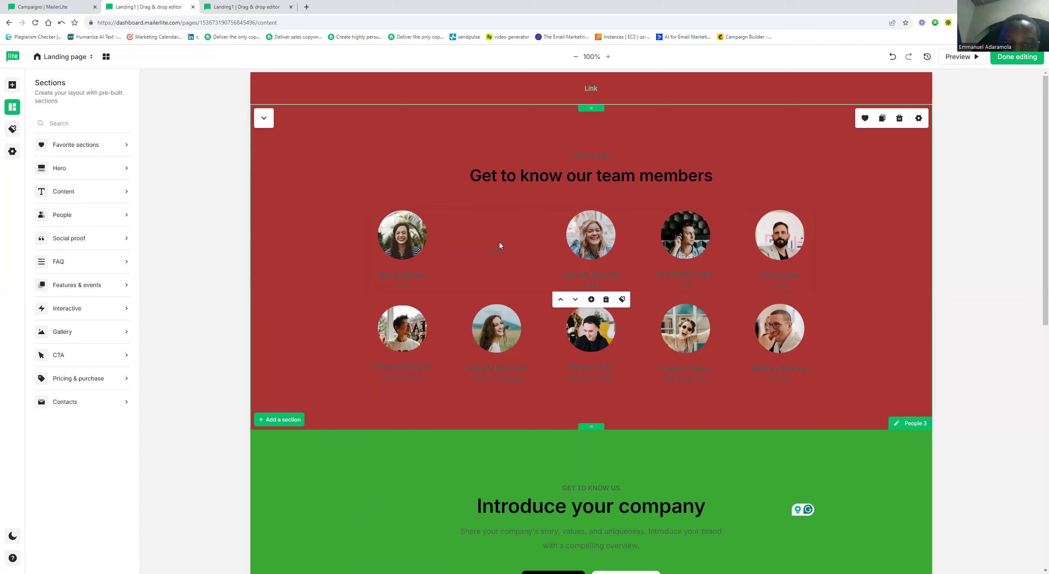
pyautogui.click(496, 249)
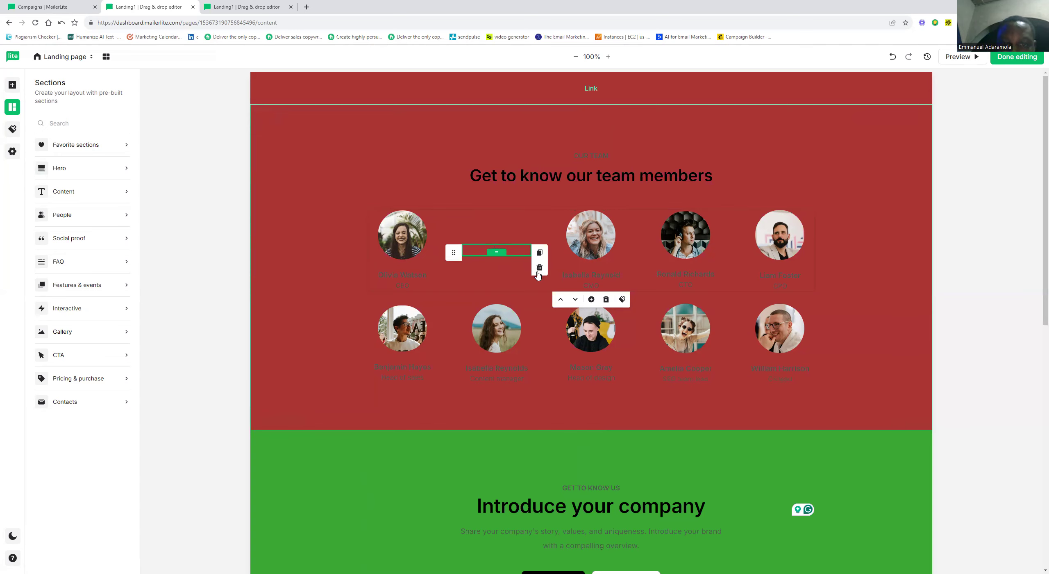
pyautogui.click(539, 269)
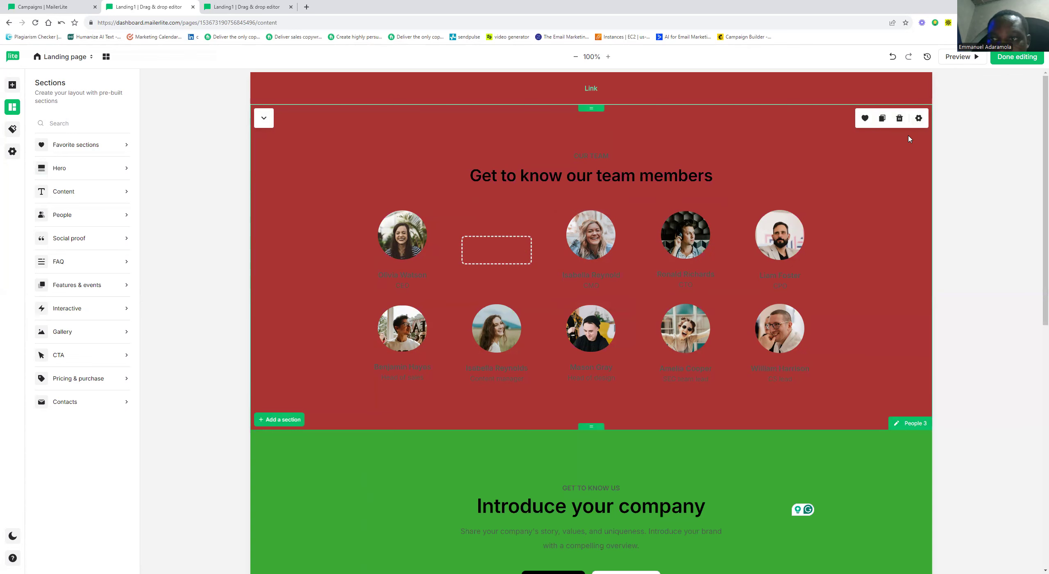
pyautogui.click(899, 119)
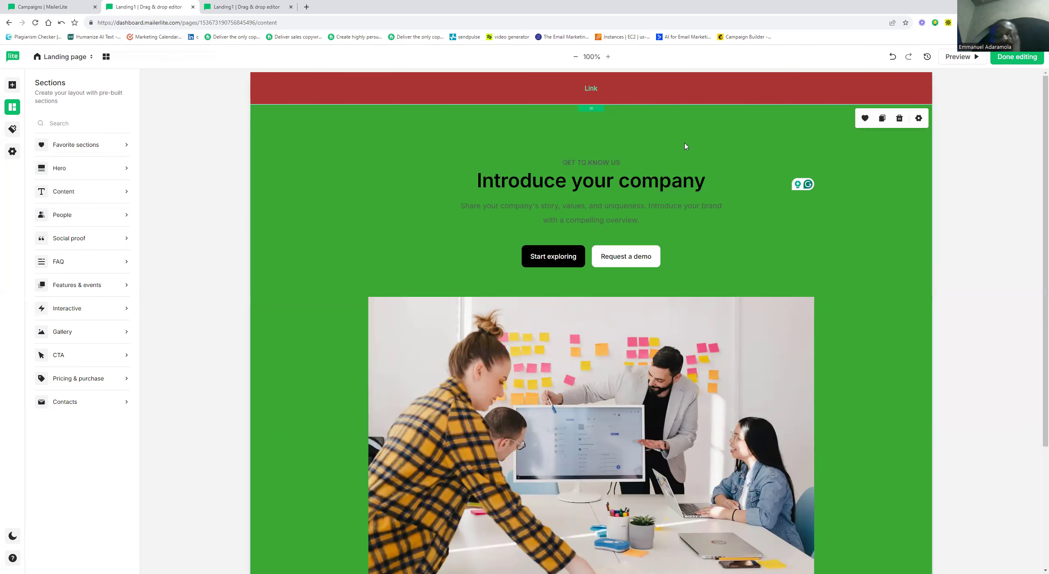
# Hyperlink the words 'your company' in the hero heading to googl.com.
pyautogui.click(573, 180)
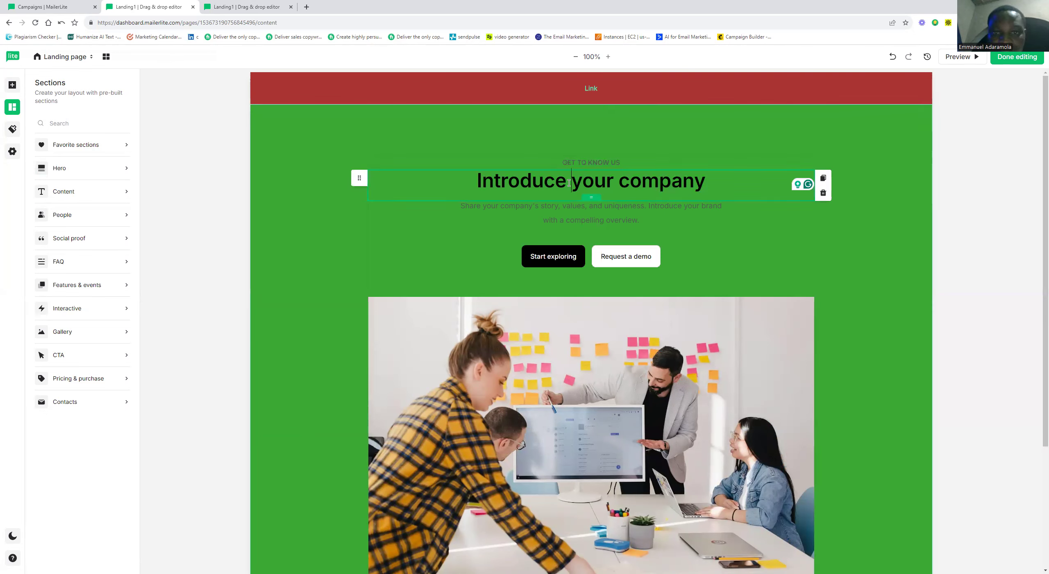
pyautogui.moveTo(571, 184); pyautogui.dragTo(706, 183)
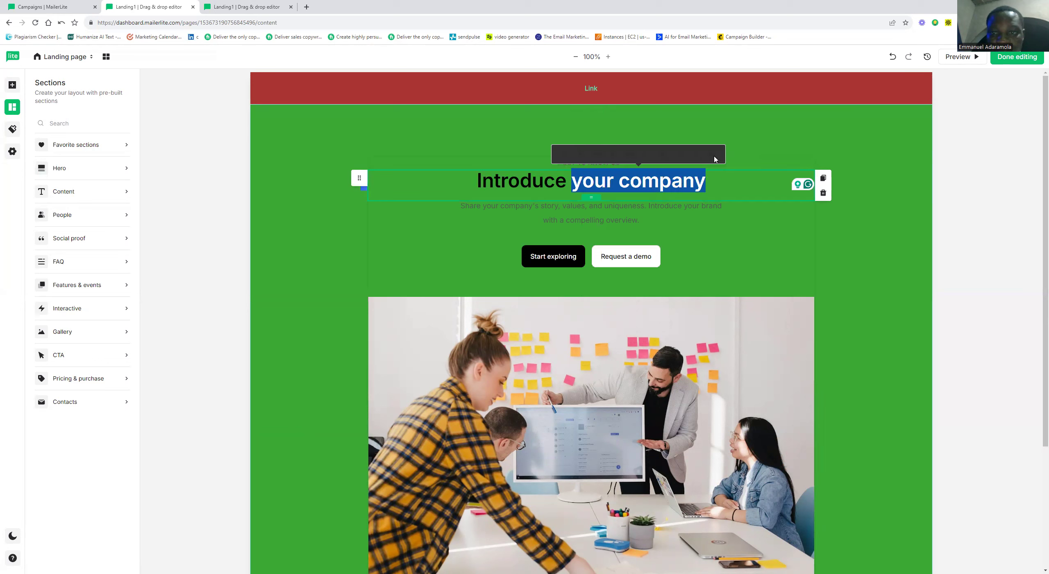
pyautogui.click(631, 153)
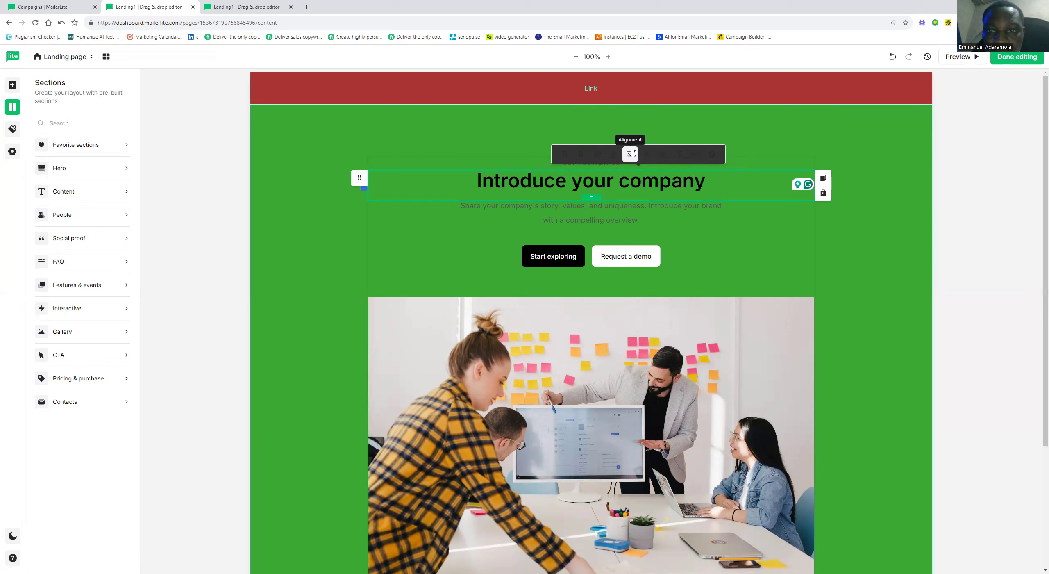
pyautogui.click(596, 154)
pyautogui.click(583, 91)
pyautogui.write('googl')
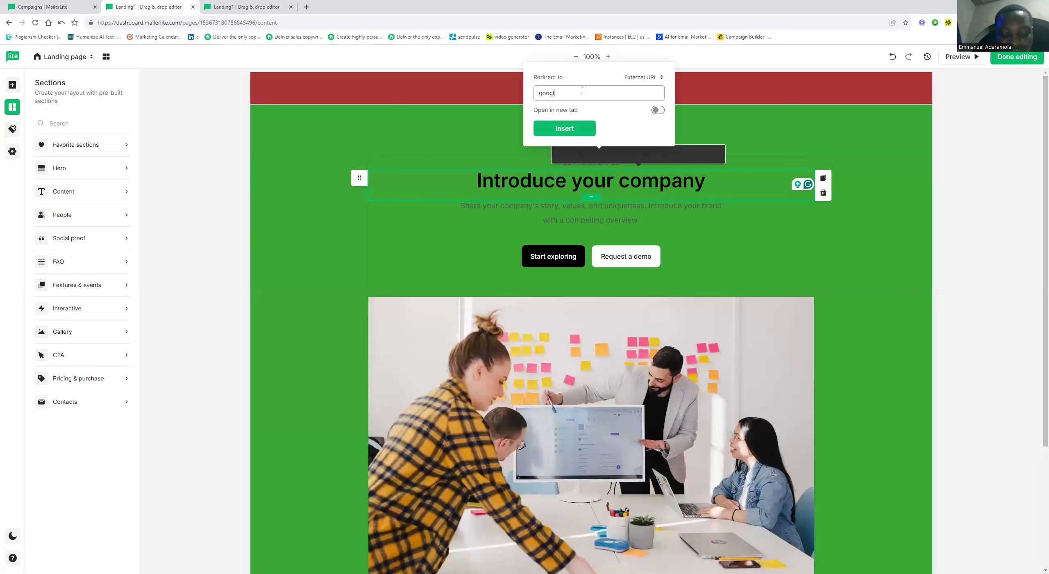
pyautogui.click(574, 131)
pyautogui.click(578, 170)
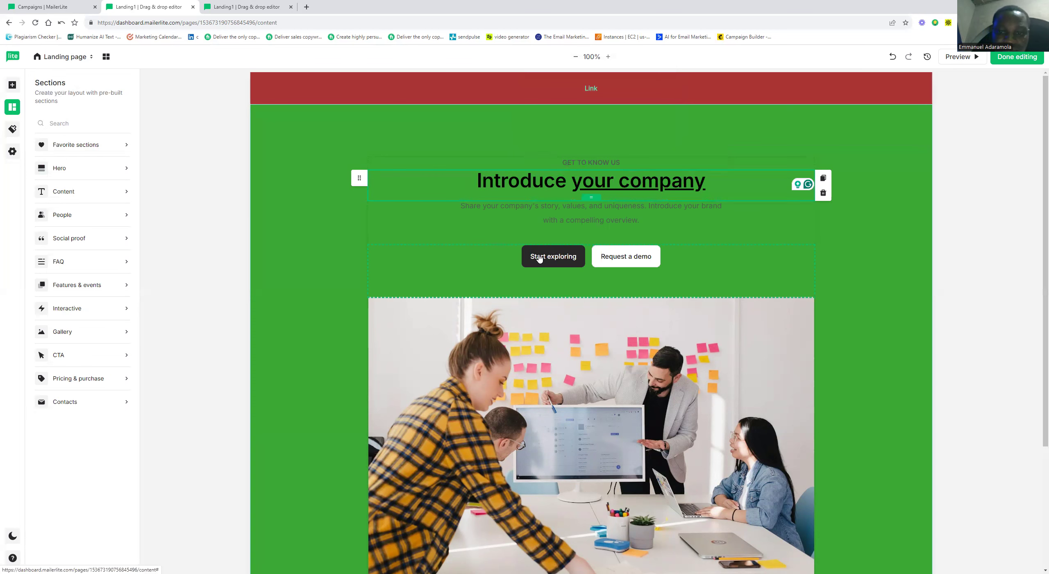
# Drag a Social proof testimonials template onto the page below the team photo.
pyautogui.scroll(-4, 539, 258)
pyautogui.click(78, 262)
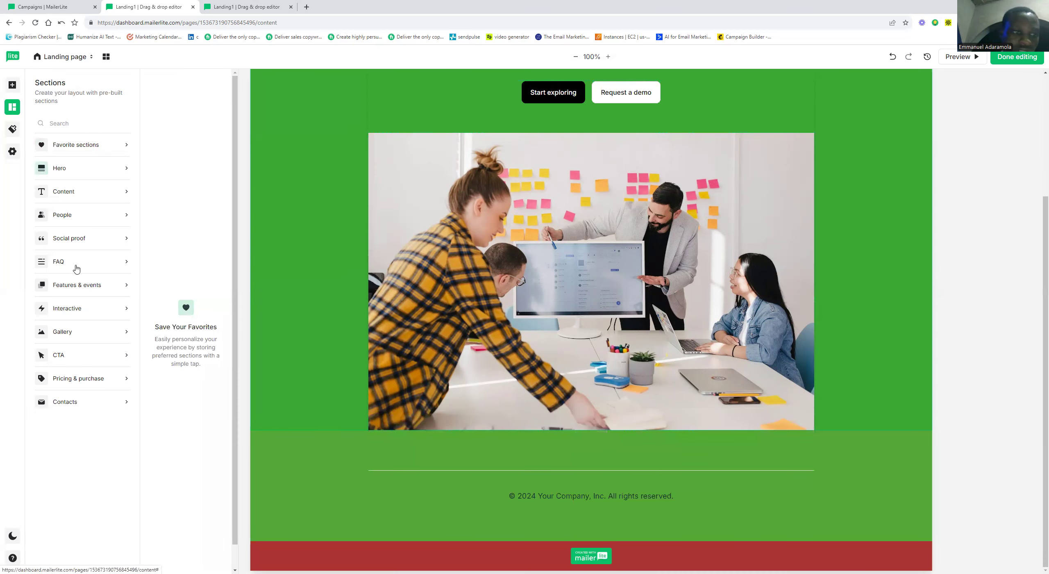
pyautogui.click(84, 243)
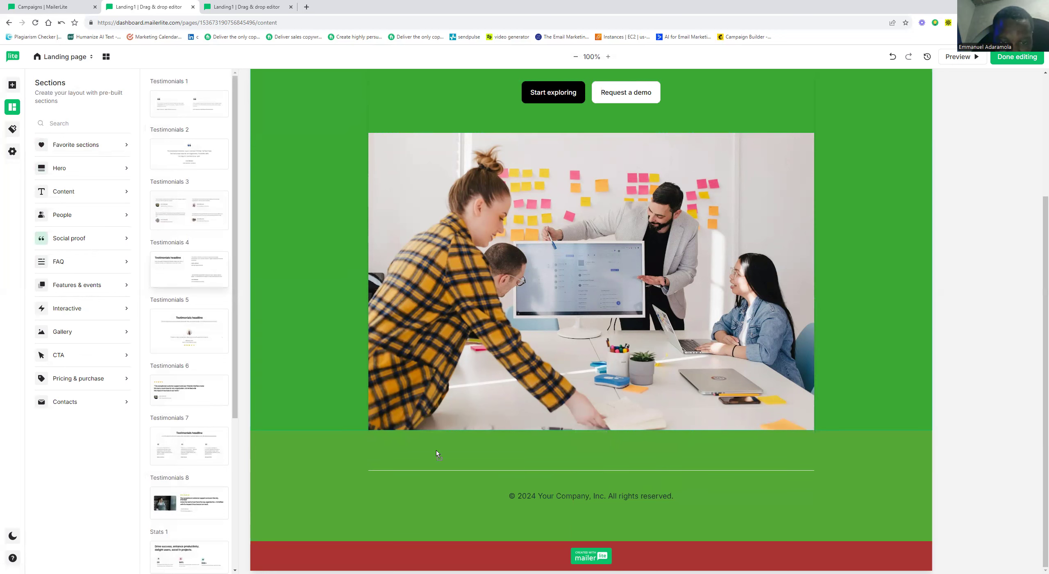
pyautogui.moveTo(189, 269); pyautogui.dragTo(437, 451)
pyautogui.scroll(-5, 585, 429)
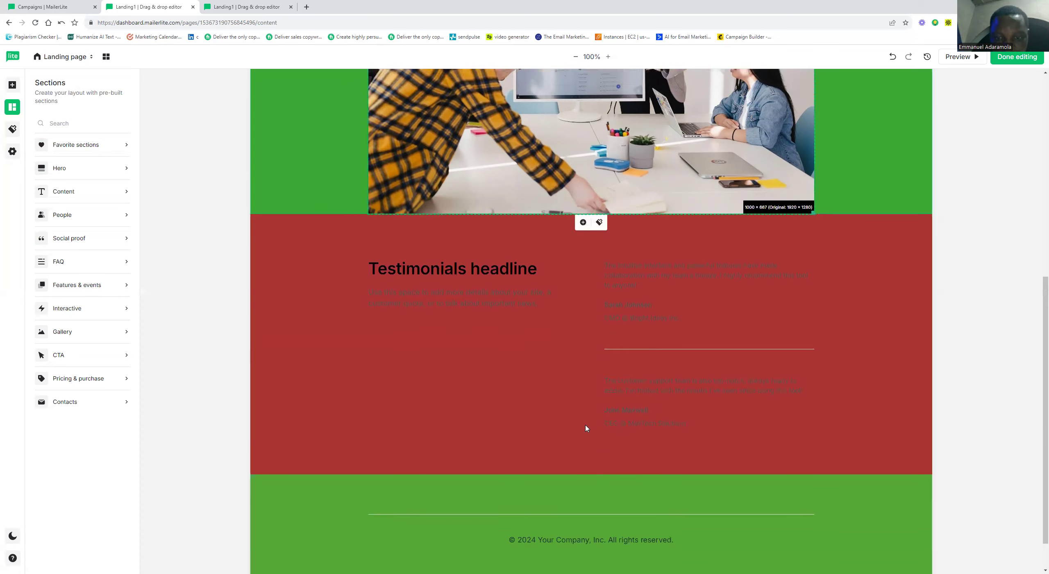
pyautogui.scroll(1, 586, 428)
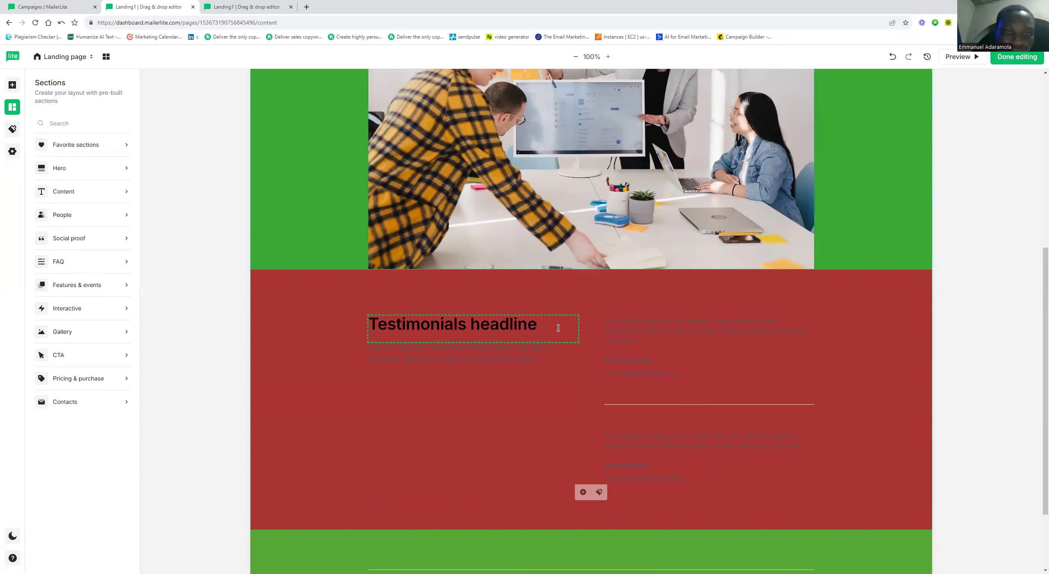
# Select the testimonials headline, first author details, intro text and second quote in turn.
pyautogui.click(531, 326)
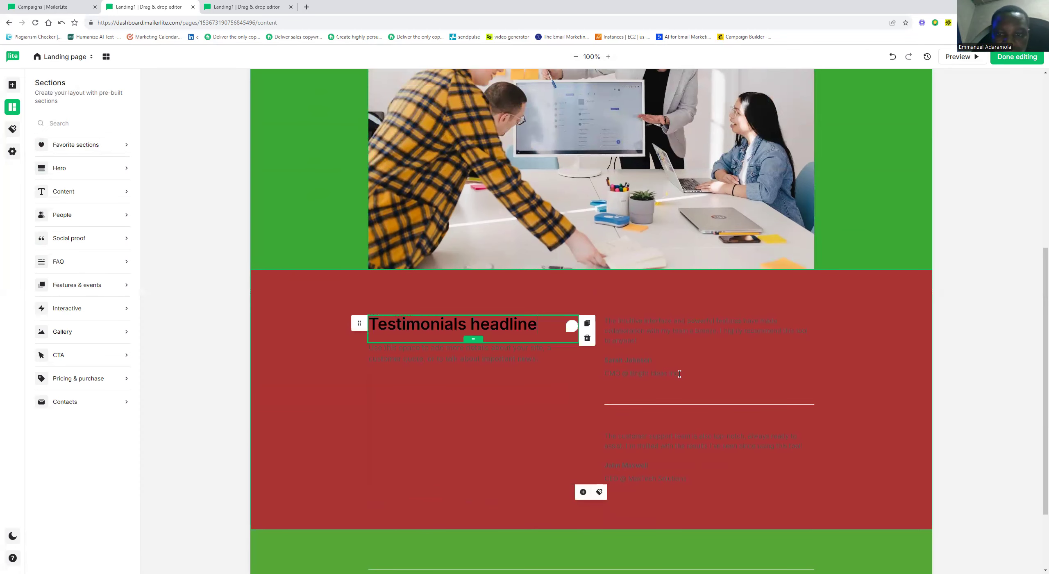
pyautogui.click(635, 366)
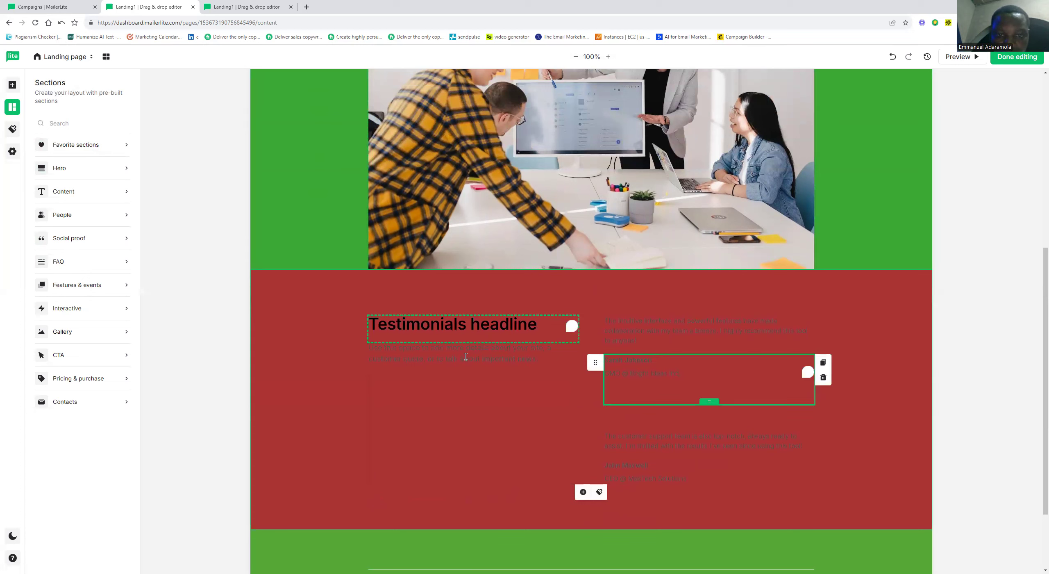
pyautogui.click(560, 468)
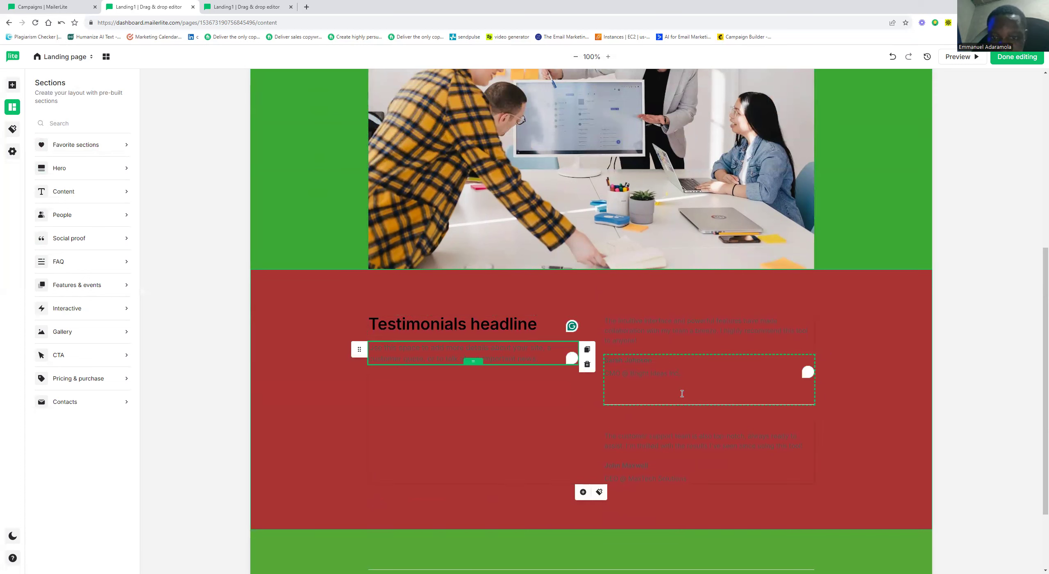
pyautogui.click(670, 436)
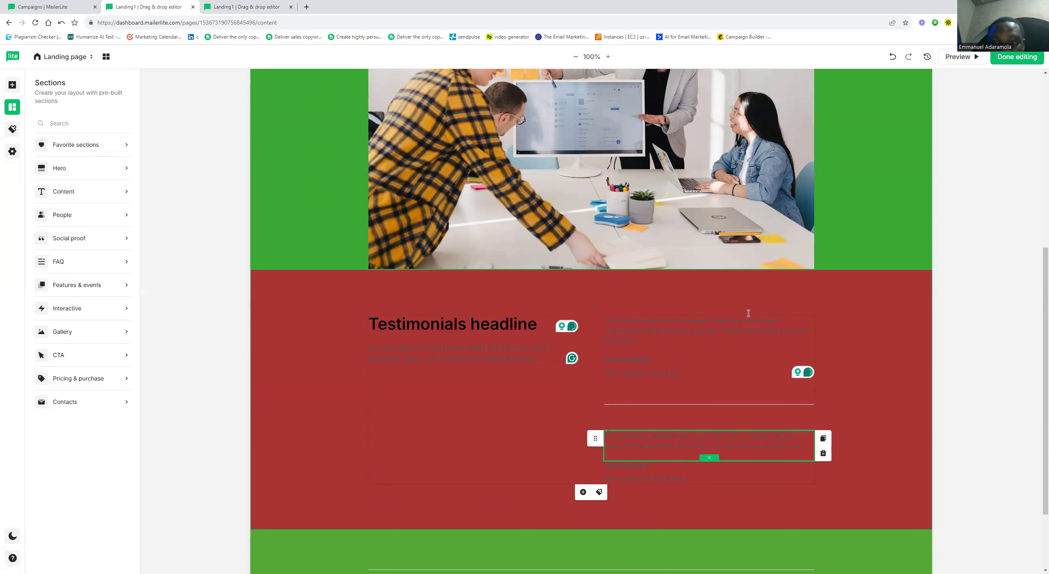
pyautogui.scroll(-3, 1029, 292)
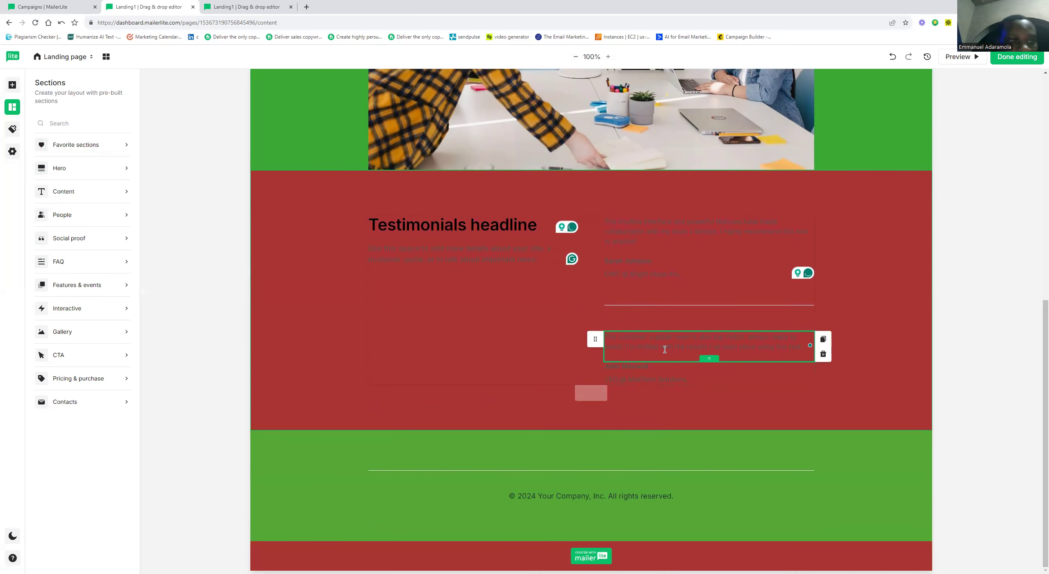
pyautogui.click(98, 381)
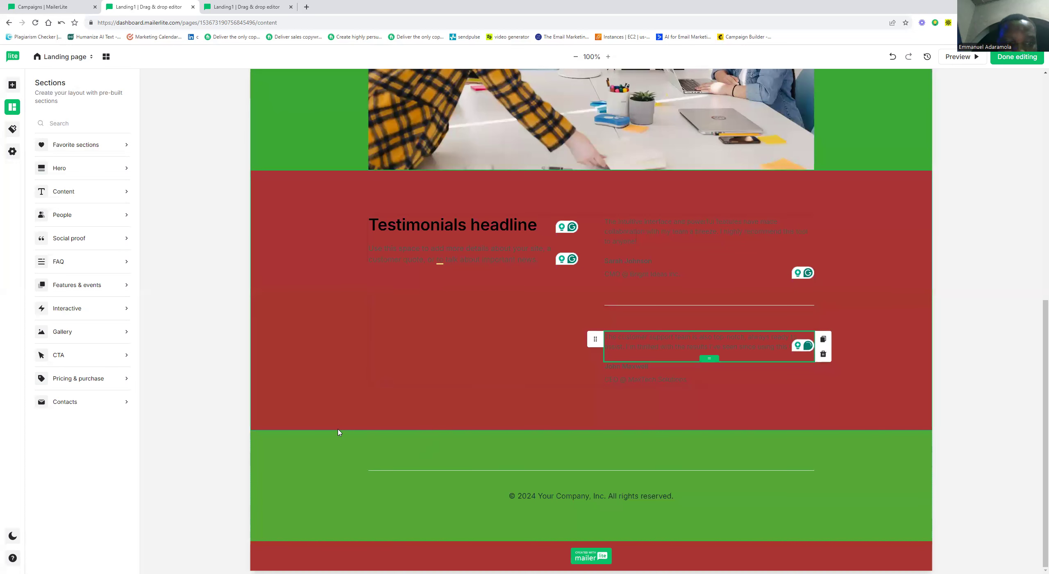
pyautogui.moveTo(110, 383)
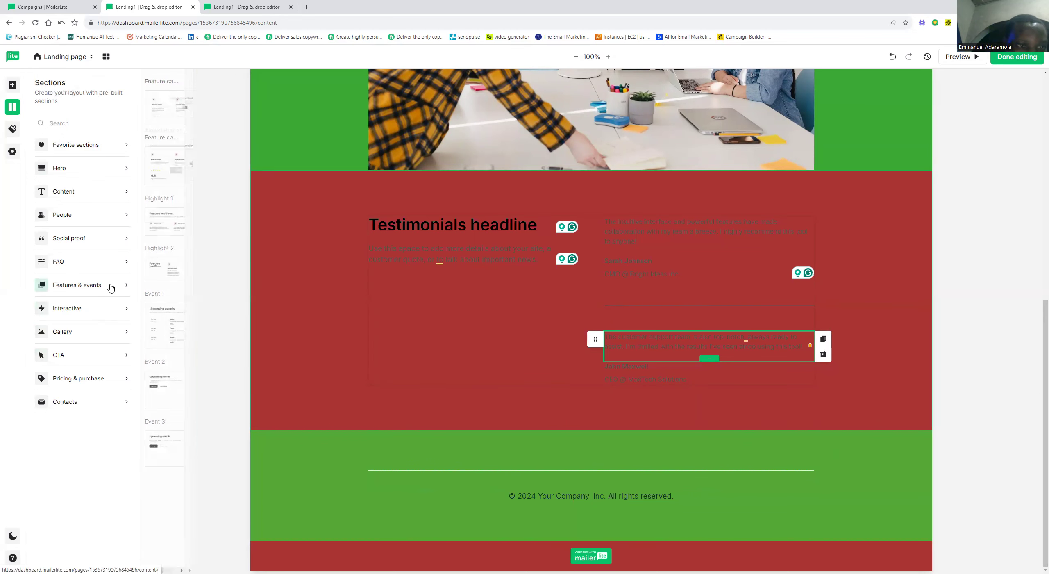
# Place a Stripe product block below the testimonials and show its 'Thank you for your purchase' success view.
pyautogui.moveTo(117, 379)
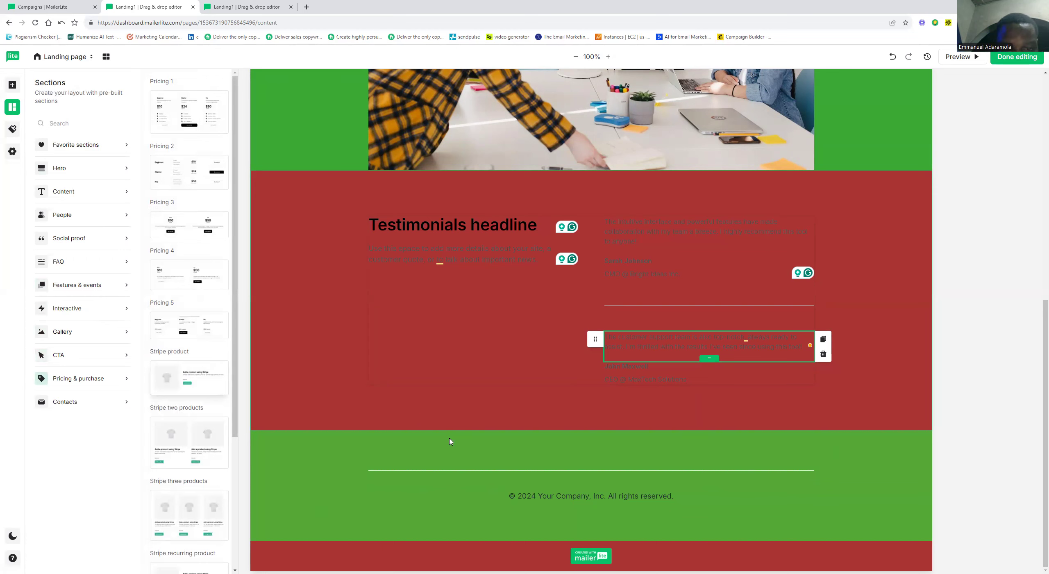
pyautogui.moveTo(450, 441); pyautogui.dragTo(451, 442)
pyautogui.scroll(-5, 697, 435)
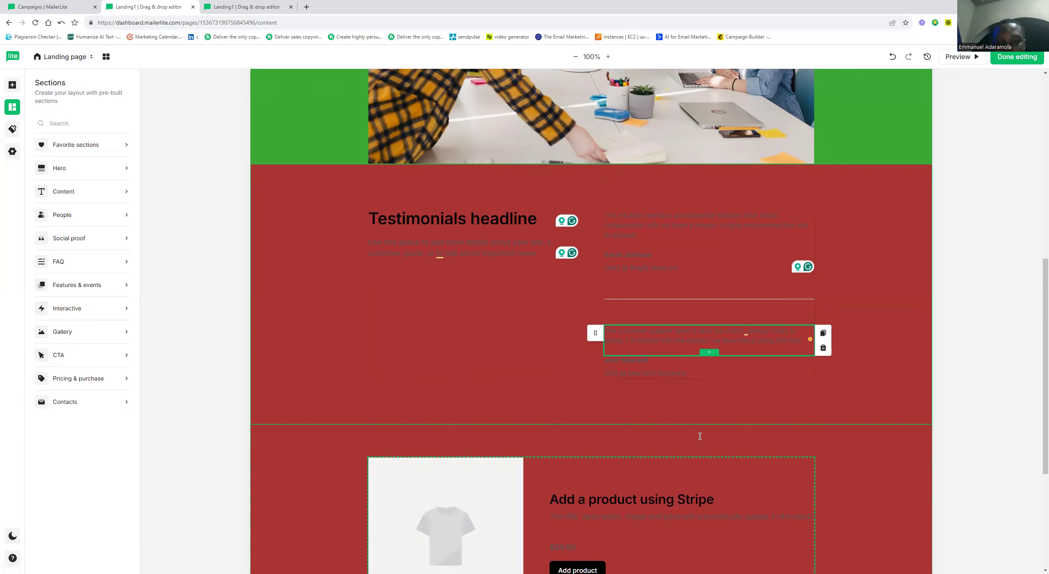
pyautogui.click(597, 298)
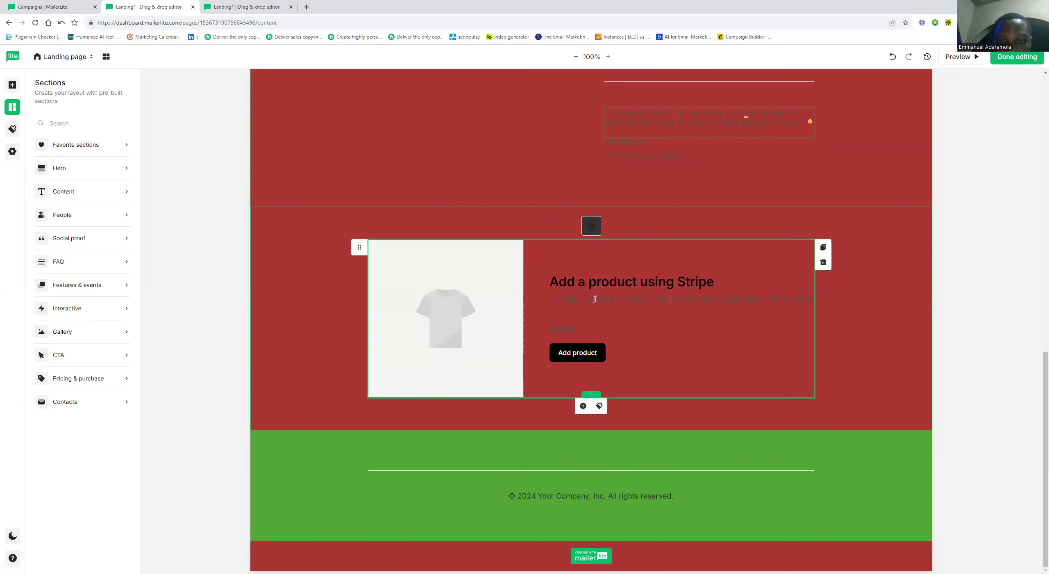
pyautogui.doubleClick(559, 329)
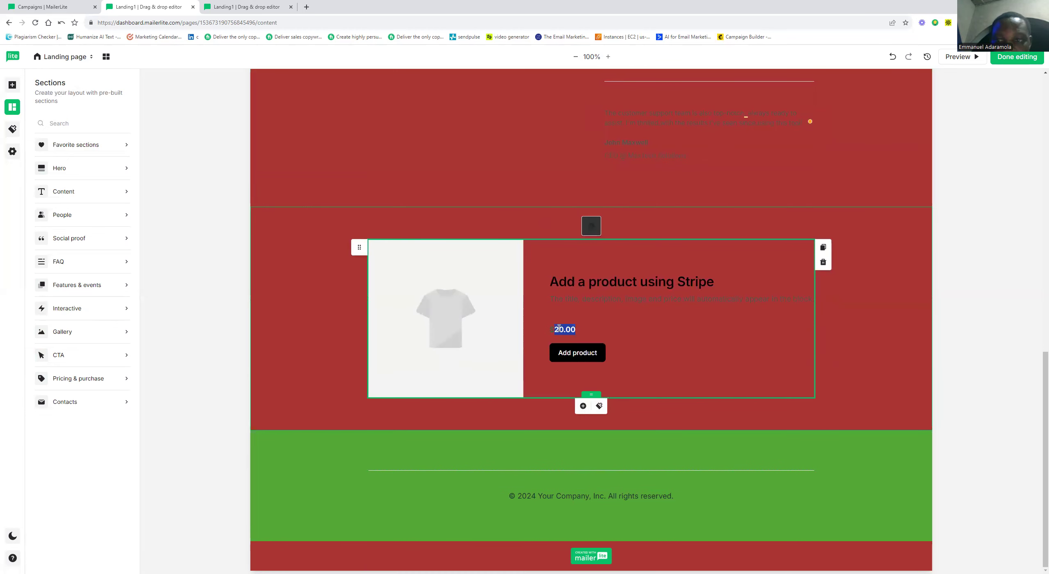
pyautogui.click(593, 229)
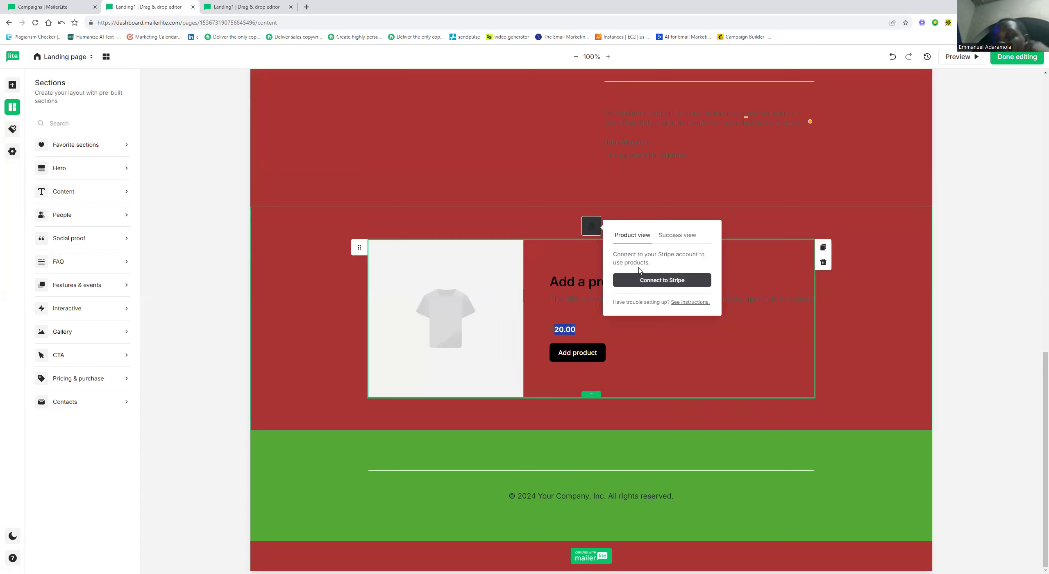
pyautogui.click(667, 237)
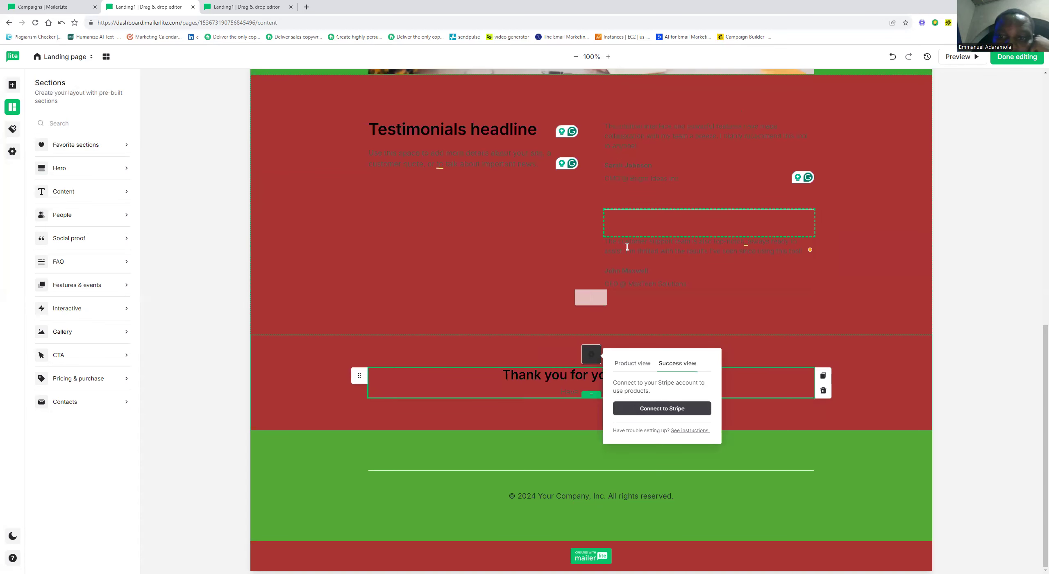
pyautogui.click(504, 354)
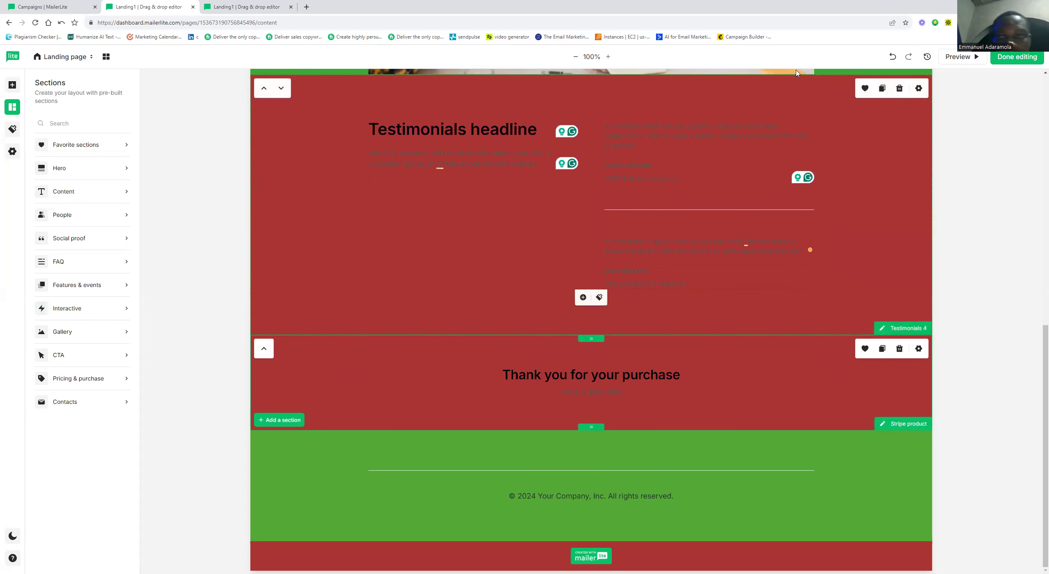
# Preview the landing page in mobile layout, then return it to desktop layout.
pyautogui.click(958, 57)
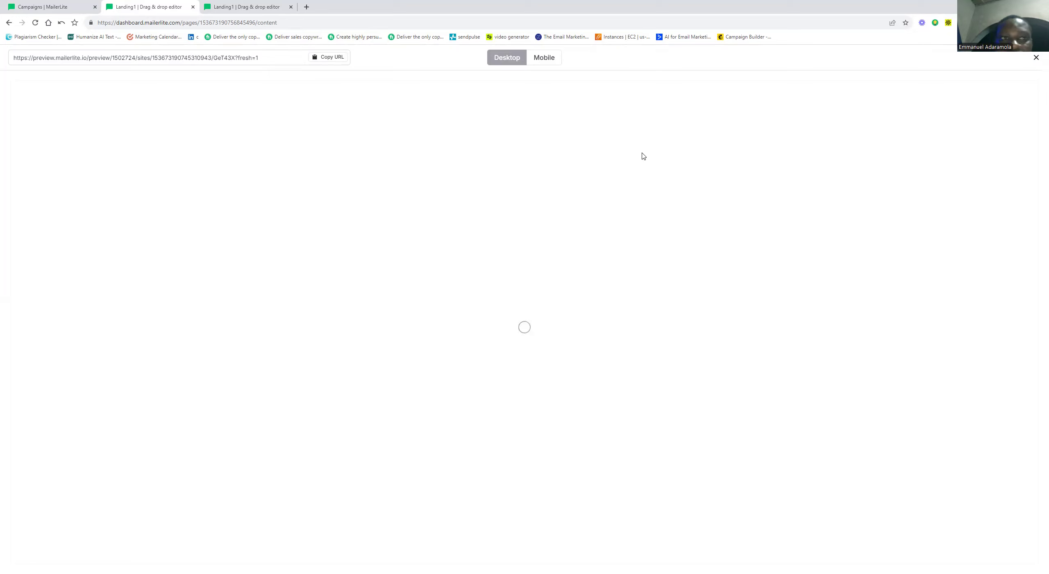
pyautogui.click(545, 58)
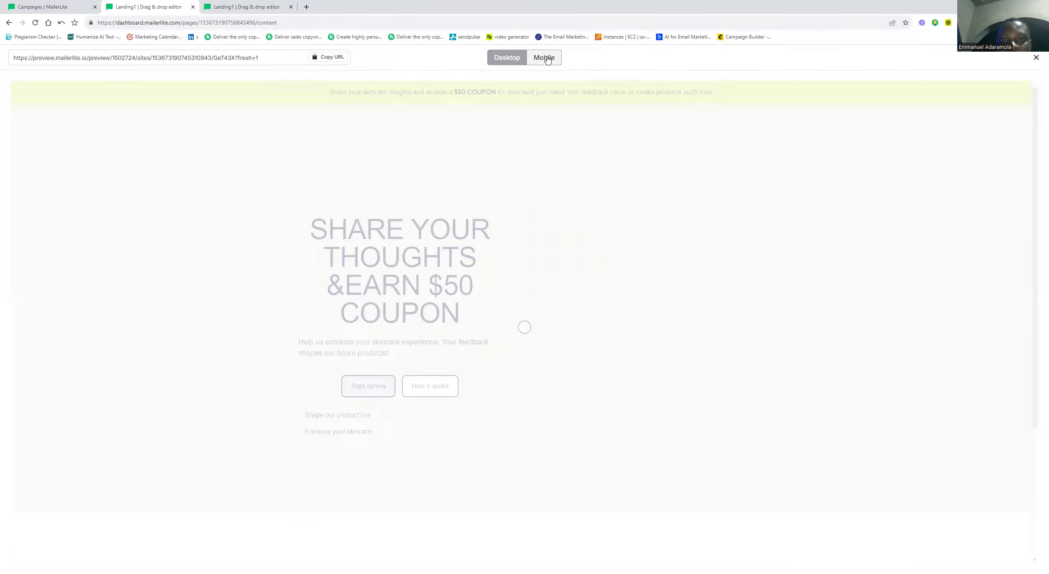
pyautogui.click(517, 60)
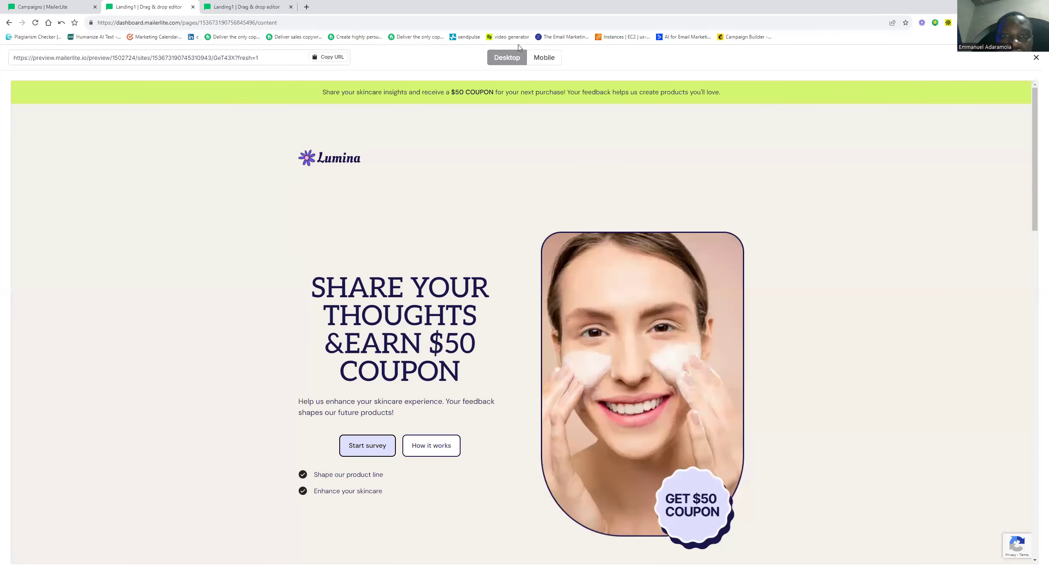
pyautogui.scroll(-15, 638, 159)
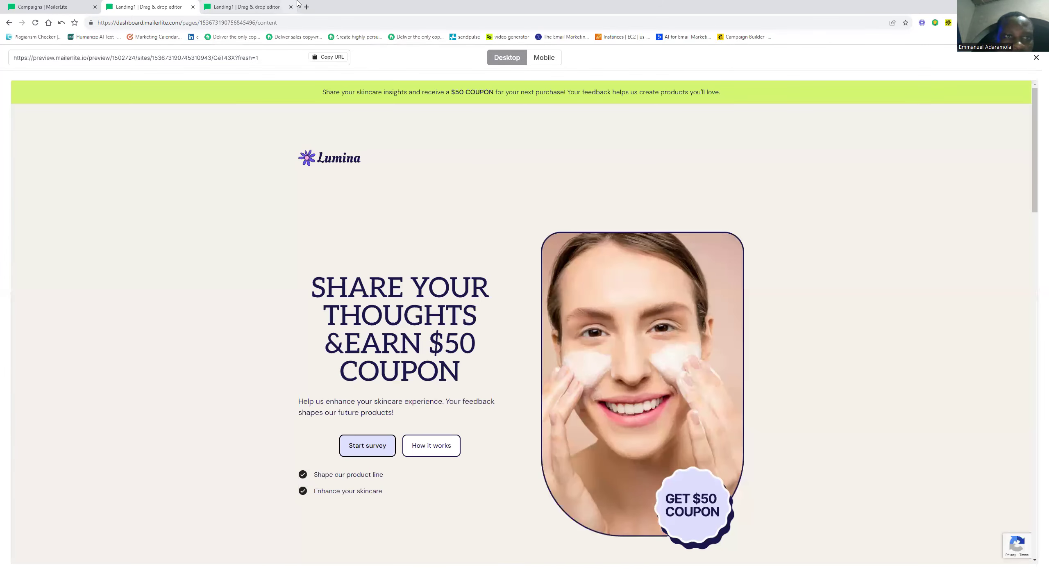
# Close the preview to resume editing at the Testimonials and footer sections.
pyautogui.click(251, 6)
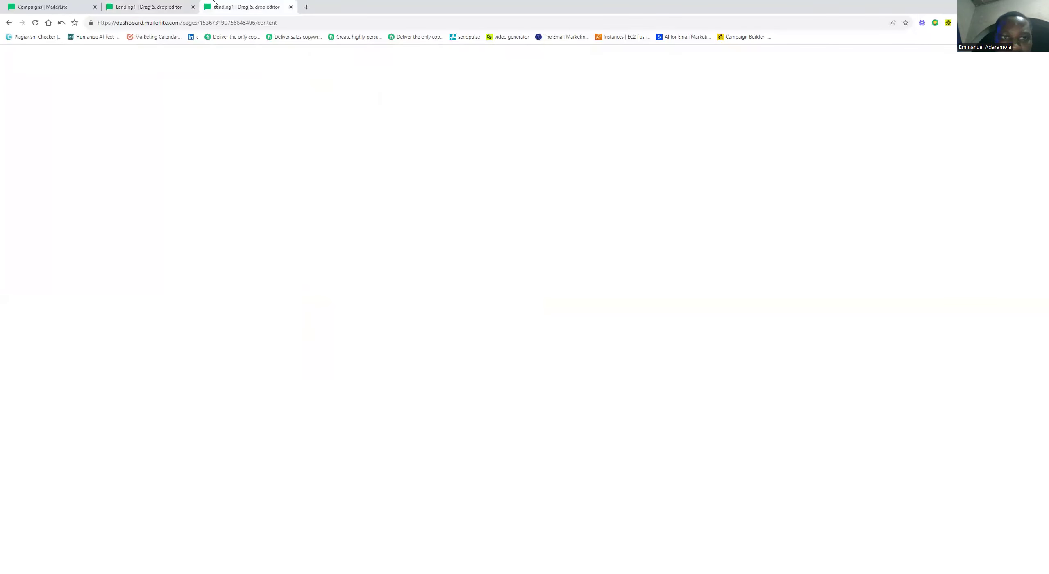
pyautogui.click(175, 4)
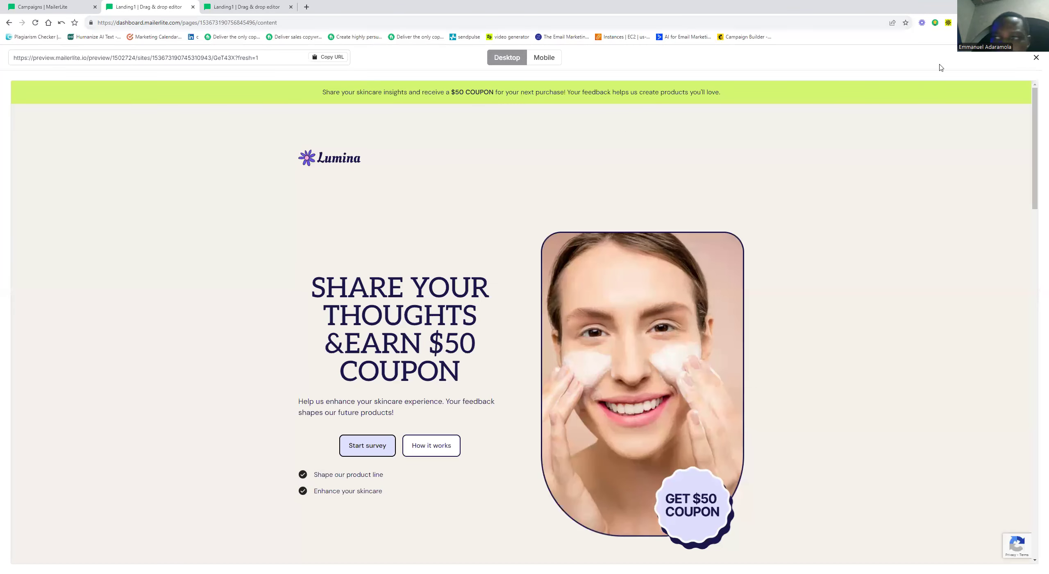
pyautogui.click(1036, 59)
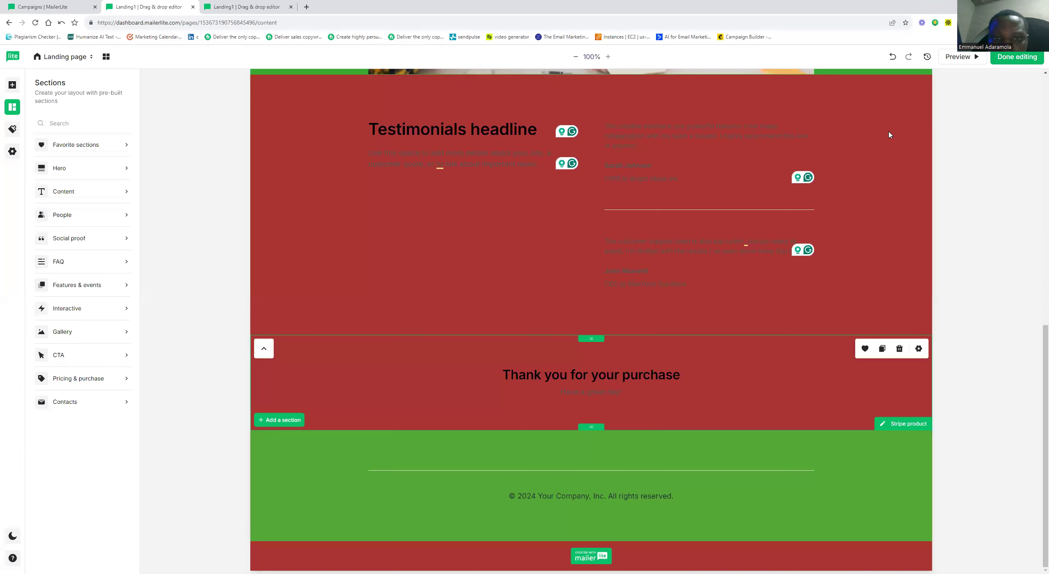
# Finish editing Landing1 and view its Page settings with the subscribepage.io URL, favicon and SEO fields.
pyautogui.click(1002, 58)
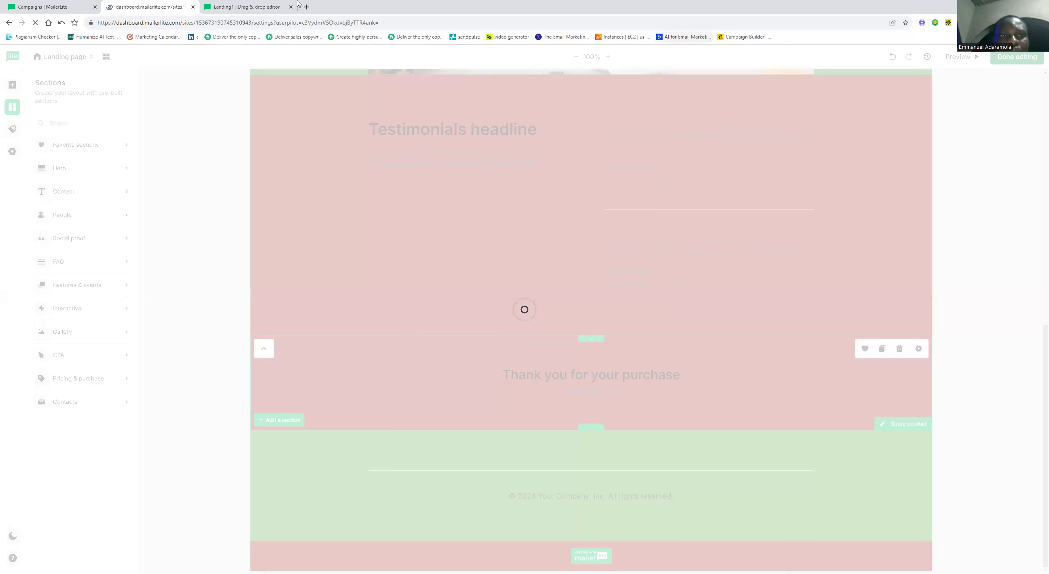
pyautogui.click(263, 5)
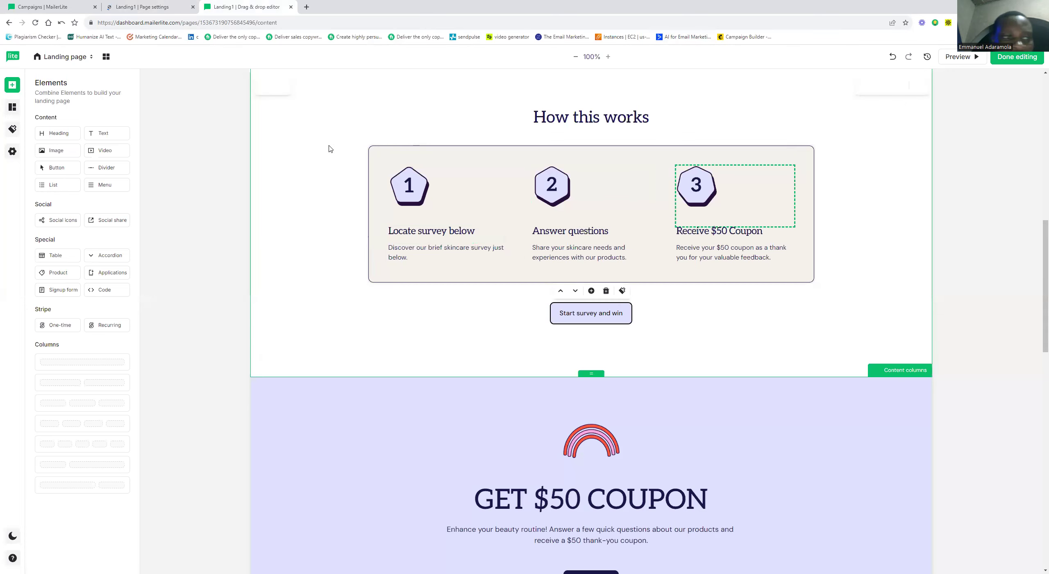
pyautogui.click(144, 5)
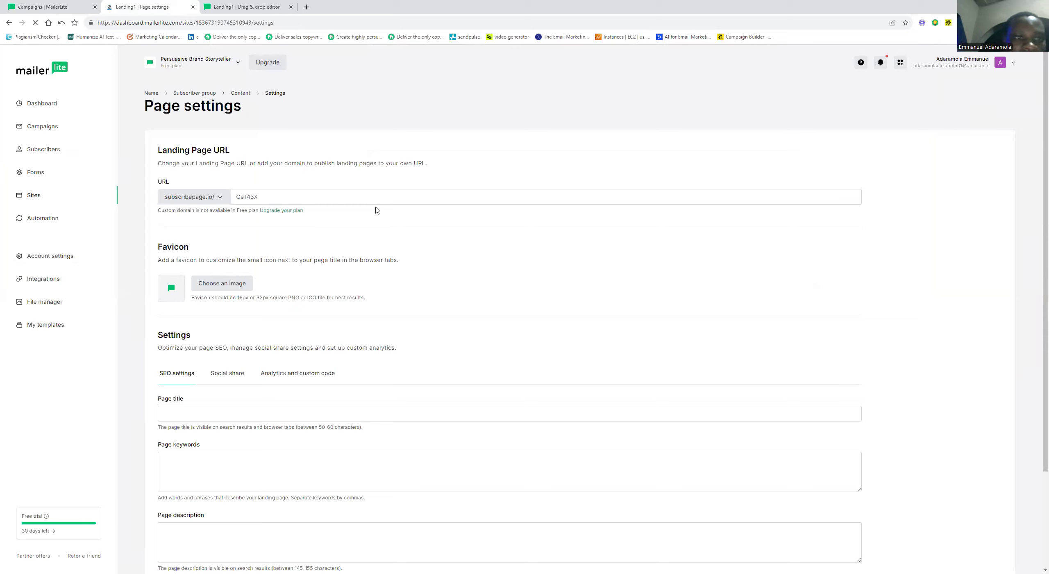
pyautogui.scroll(-1, 376, 209)
pyautogui.scroll(1, 266, 180)
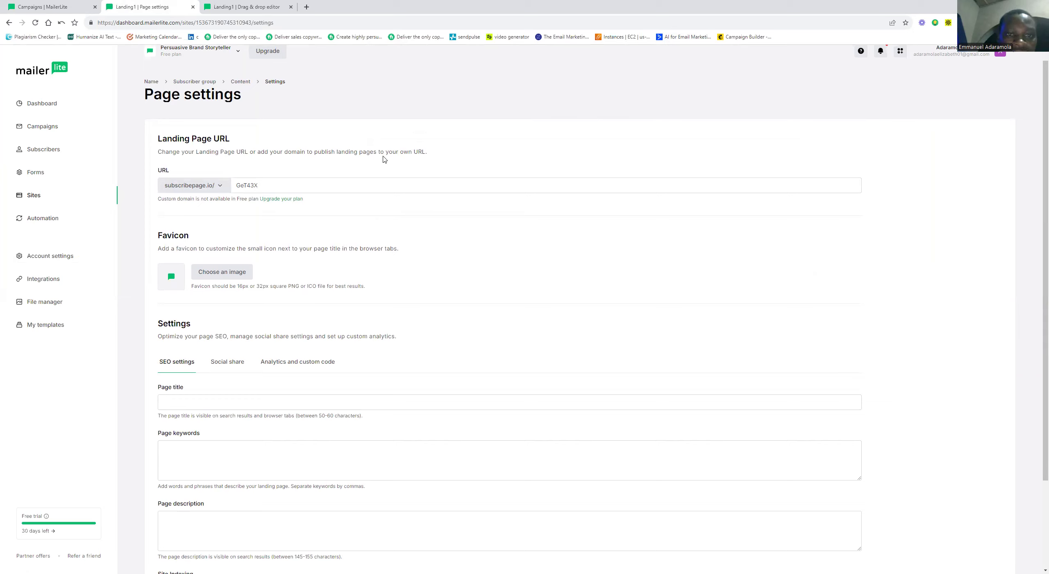
pyautogui.click(286, 188)
pyautogui.hotkey('ctrl', 'a')
pyautogui.press('BackSpace')
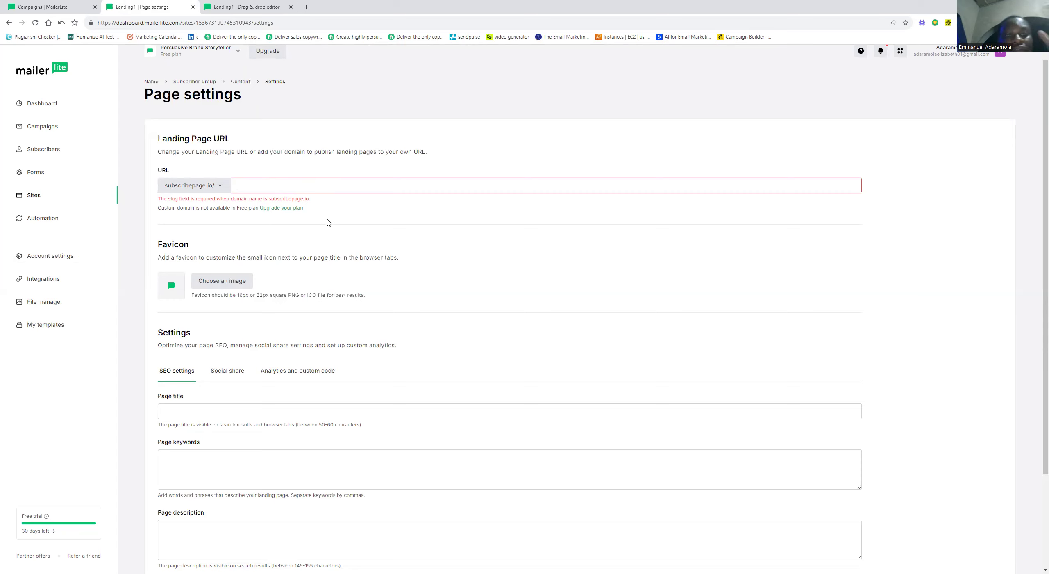
pyautogui.scroll(-3, 328, 222)
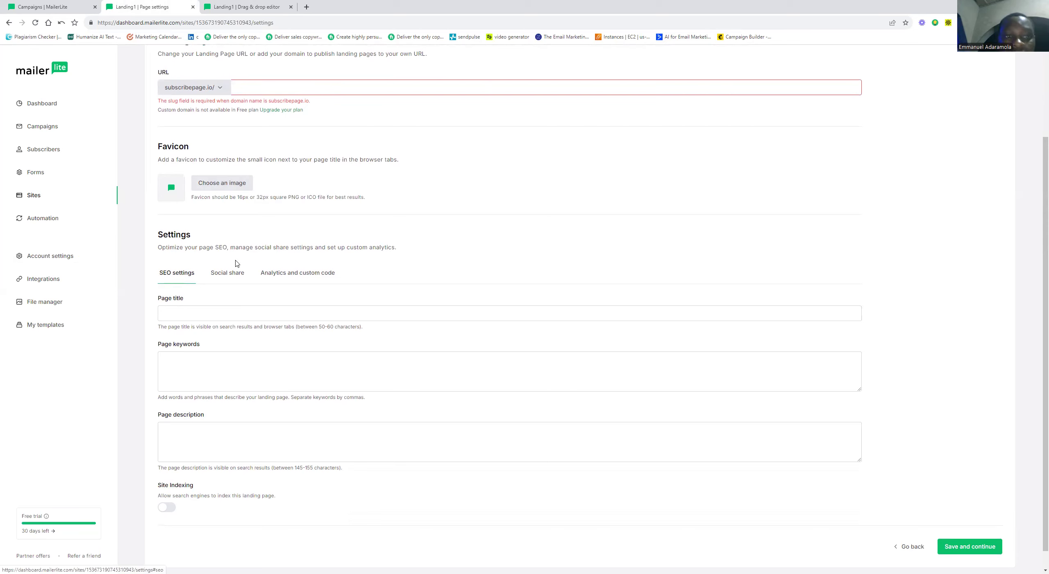
pyautogui.scroll(1, 299, 255)
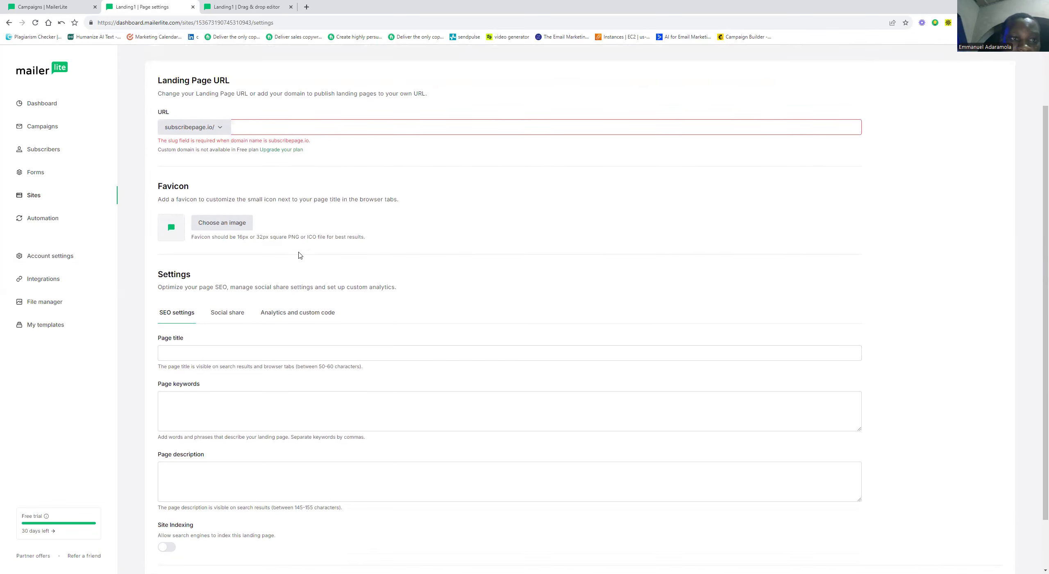
pyautogui.scroll(1, 291, 222)
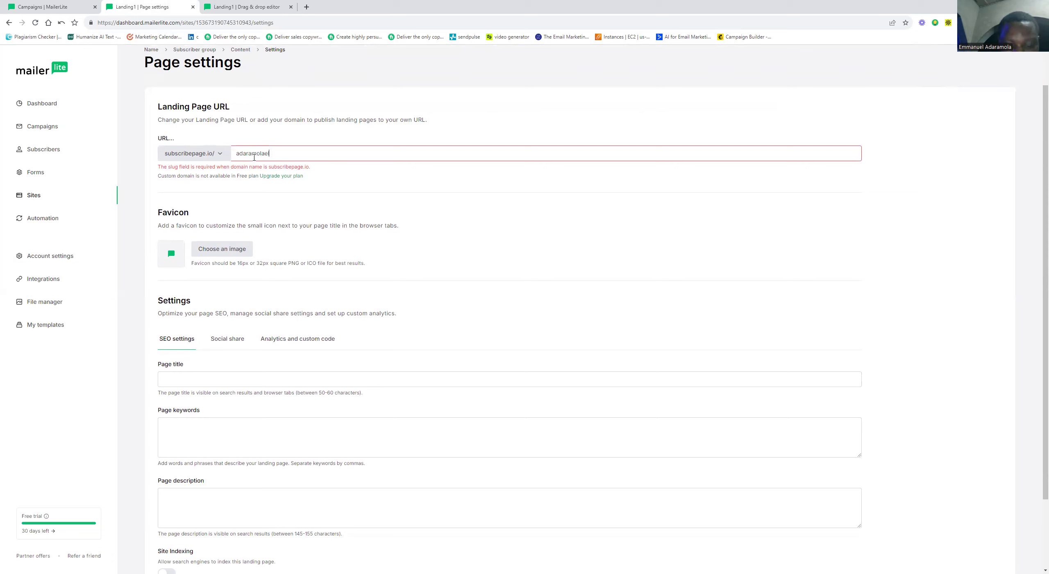
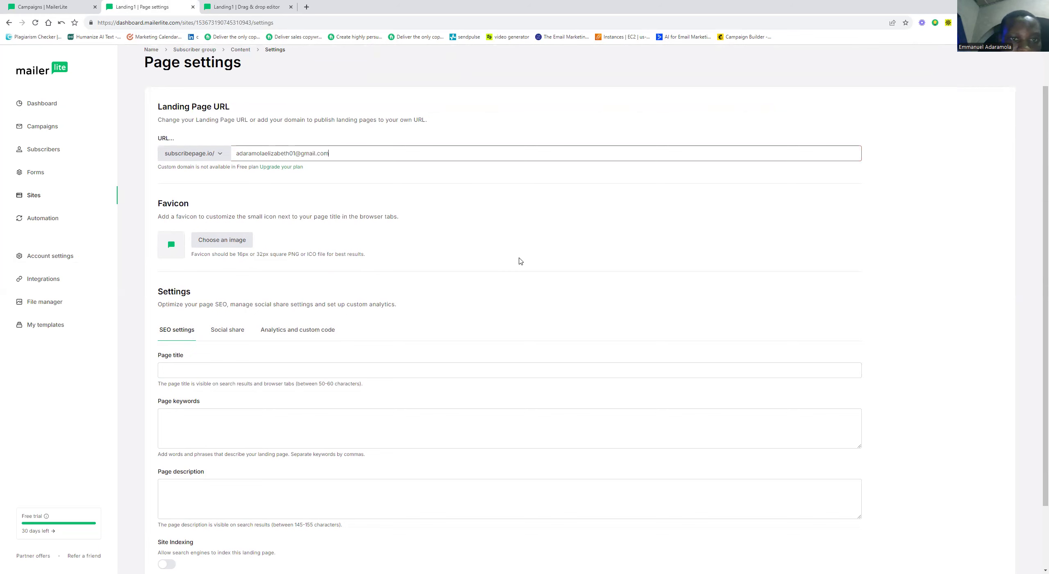
pyautogui.scroll(-2, 519, 261)
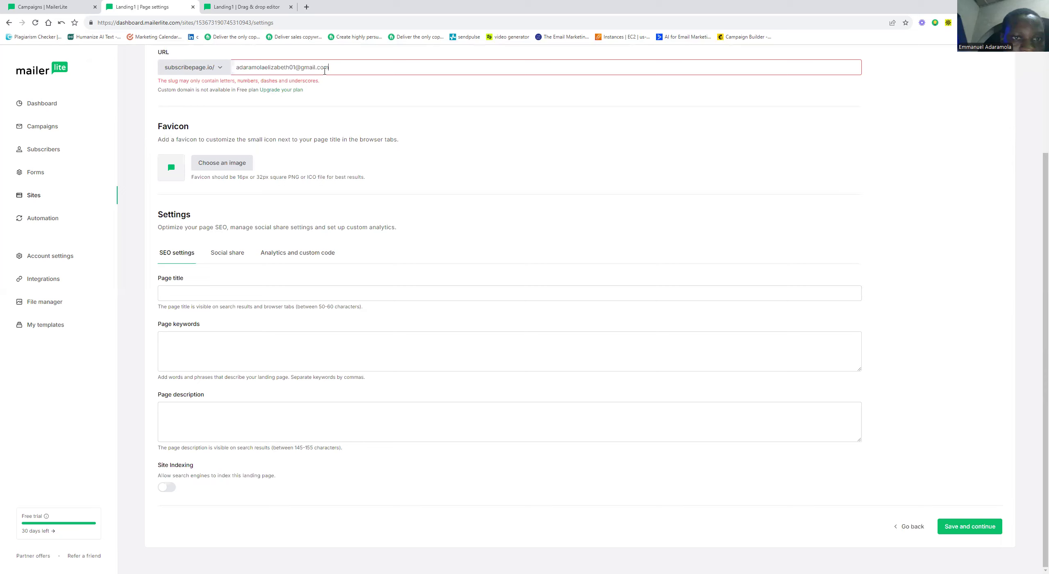
pyautogui.press('BackSpace')
pyautogui.press('BackSpace')
pyautogui.press('BackSpace')
pyautogui.press('BackSpace')
pyautogui.press('BackSpace')
pyautogui.press('BackSpace')
pyautogui.press('BackSpace')
pyautogui.press('BackSpace')
pyautogui.press('BackSpace')
pyautogui.press('BackSpace')
pyautogui.press('BackSpace')
pyautogui.press('BackSpace')
pyautogui.press('BackSpace')
pyautogui.press('BackSpace')
pyautogui.press('BackSpace')
pyautogui.press('BackSpace')
pyautogui.press('BackSpace')
pyautogui.press('BackSpace')
pyautogui.press('BackSpace')
pyautogui.press('BackSpace')
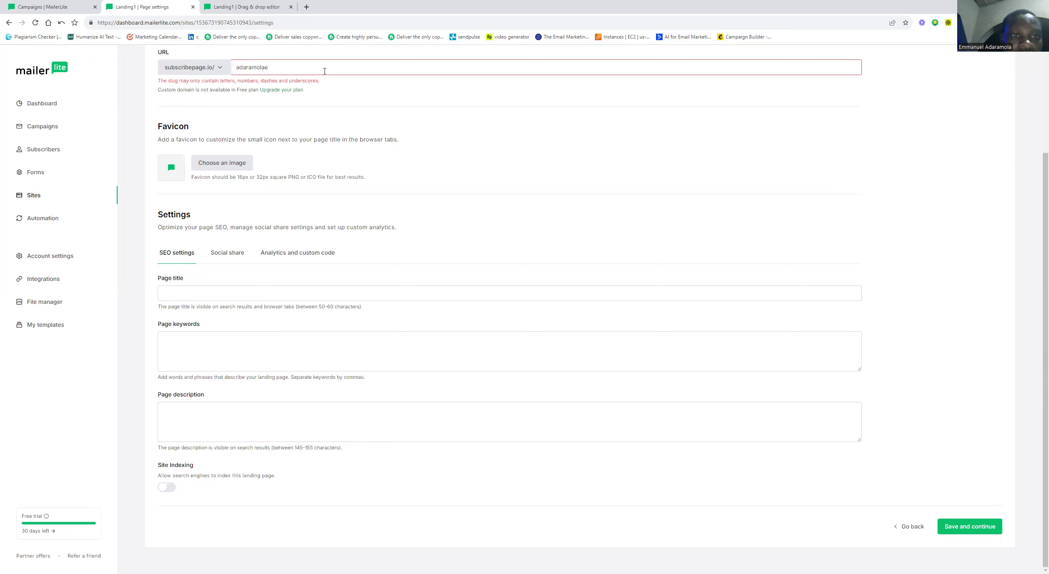
pyautogui.press('BackSpace')
pyautogui.press('BackSpace')
pyautogui.press('BackSpace')
pyautogui.press('BackSpace')
pyautogui.press('BackSpace')
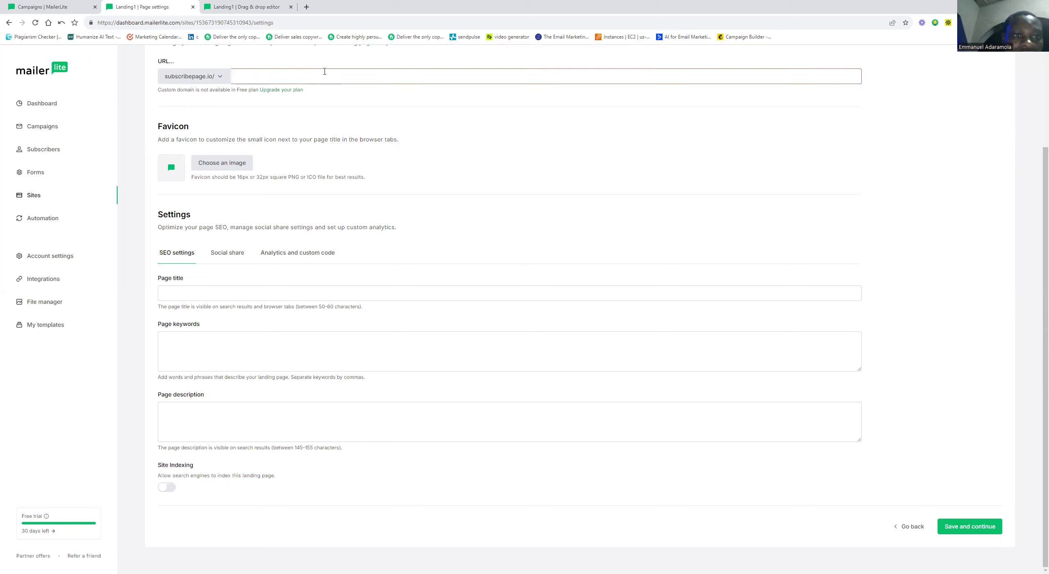
pyautogui.hotkey('ctrl', 'z')
pyautogui.click(316, 103)
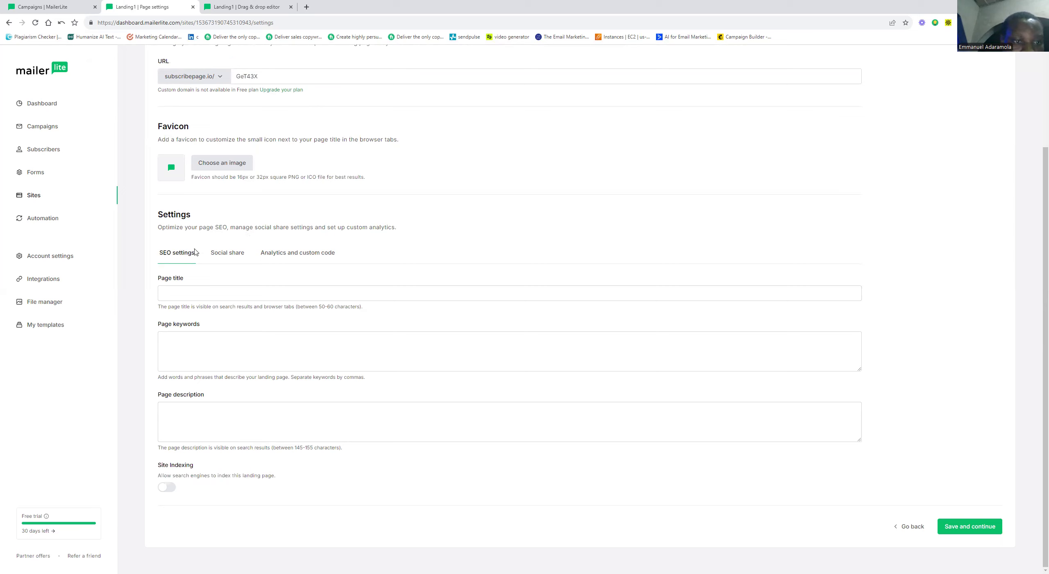
pyautogui.click(179, 288)
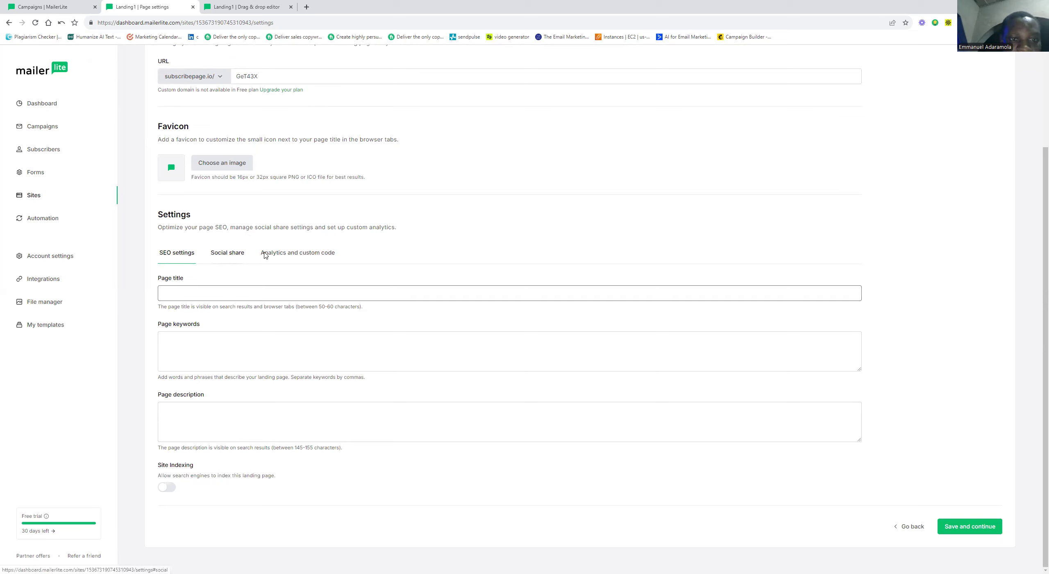
pyautogui.click(300, 254)
pyautogui.click(195, 296)
pyautogui.click(208, 336)
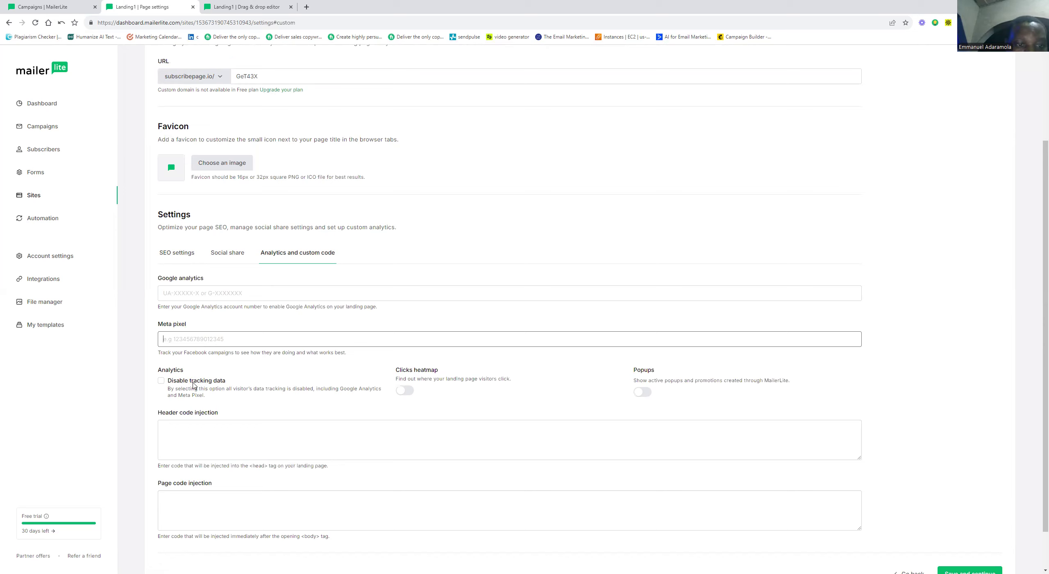
pyautogui.scroll(-1, 194, 383)
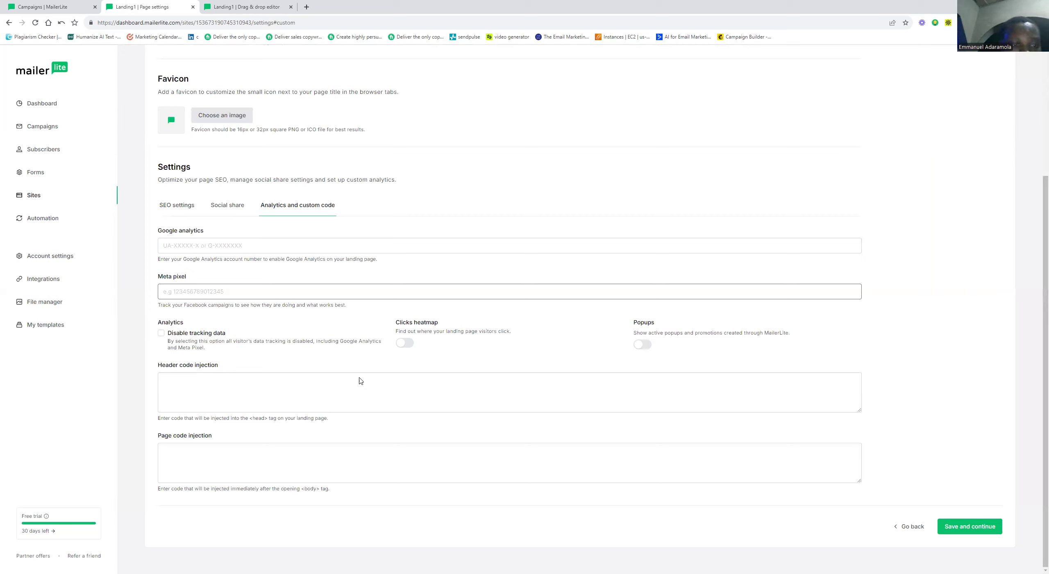
pyautogui.scroll(2, 296, 304)
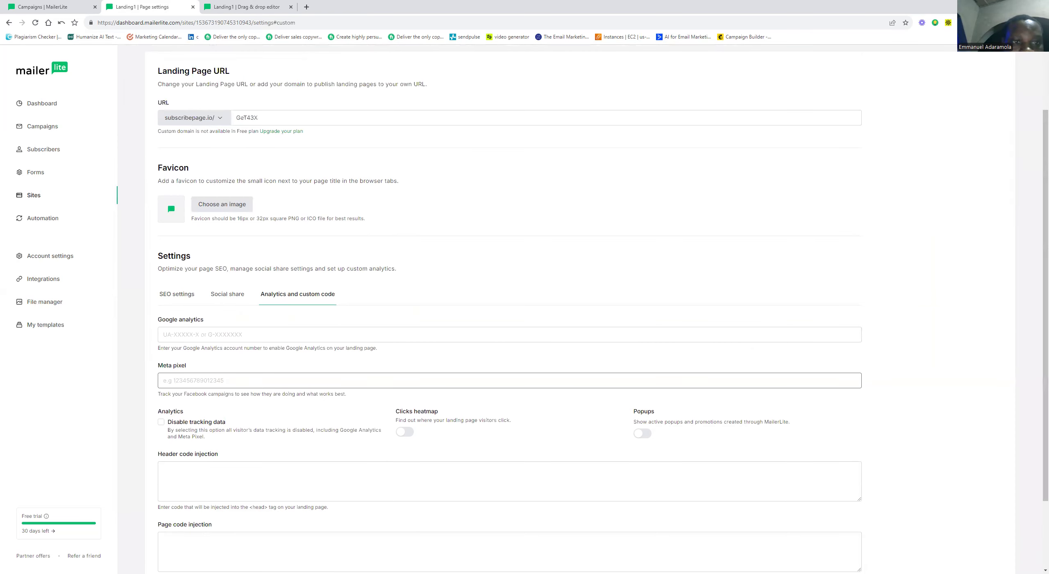
pyautogui.click(177, 295)
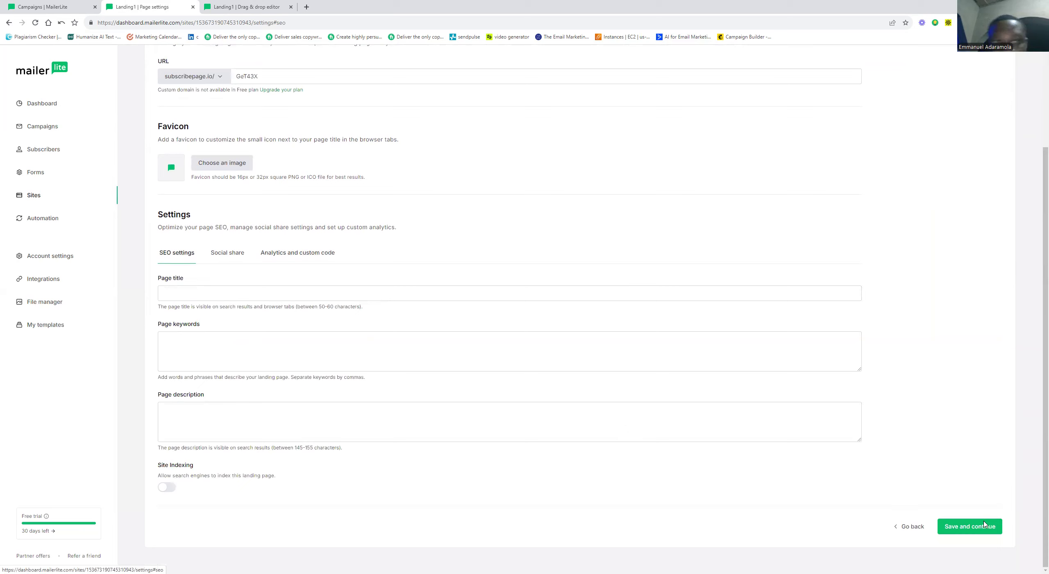
# Save the page settings and copy the subscribepage.io/GeT43X URL from the Landing1 overview.
pyautogui.click(981, 527)
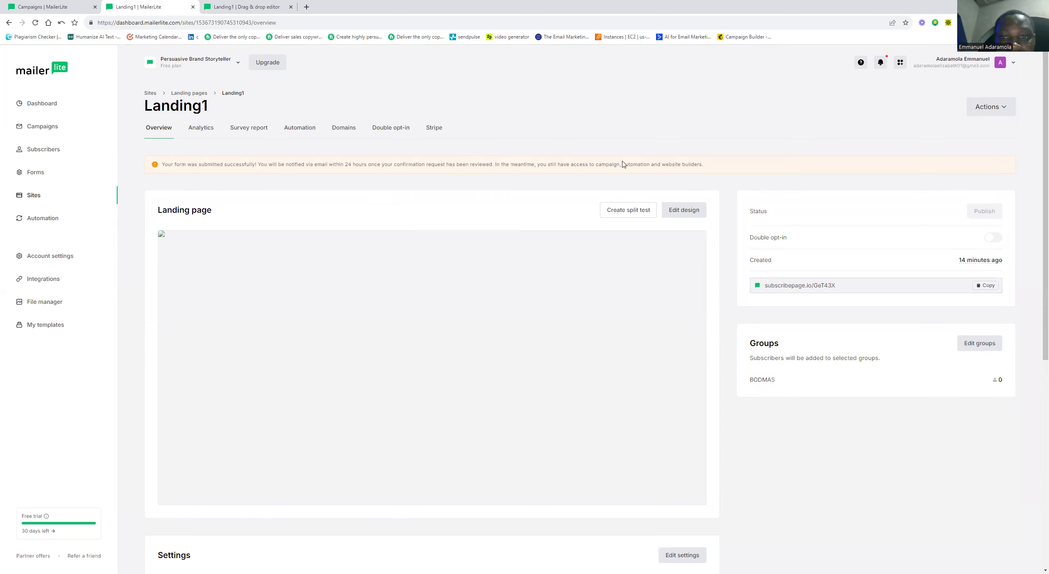
pyautogui.scroll(-4, 566, 146)
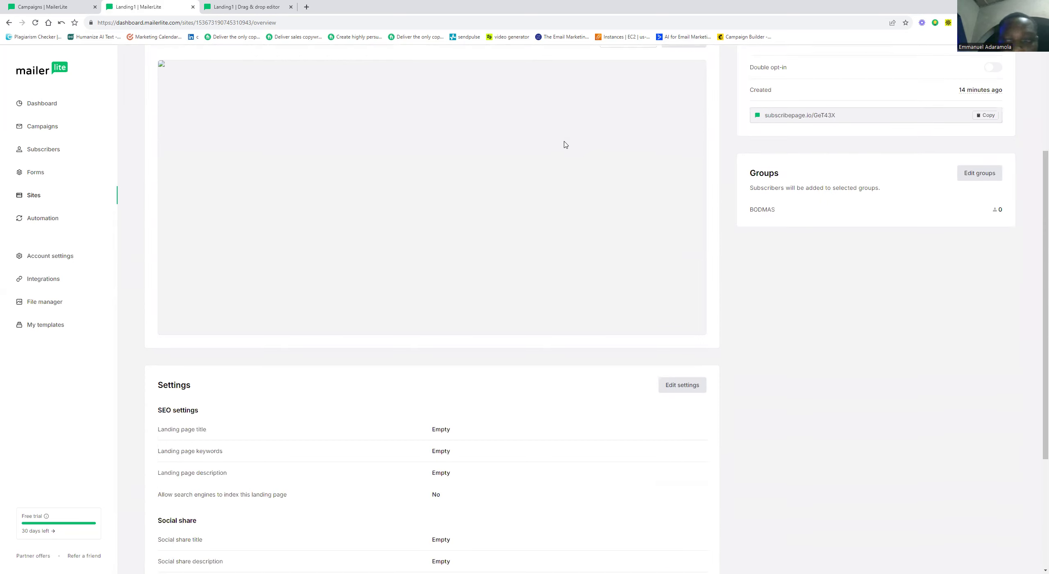
pyautogui.scroll(-4, 565, 144)
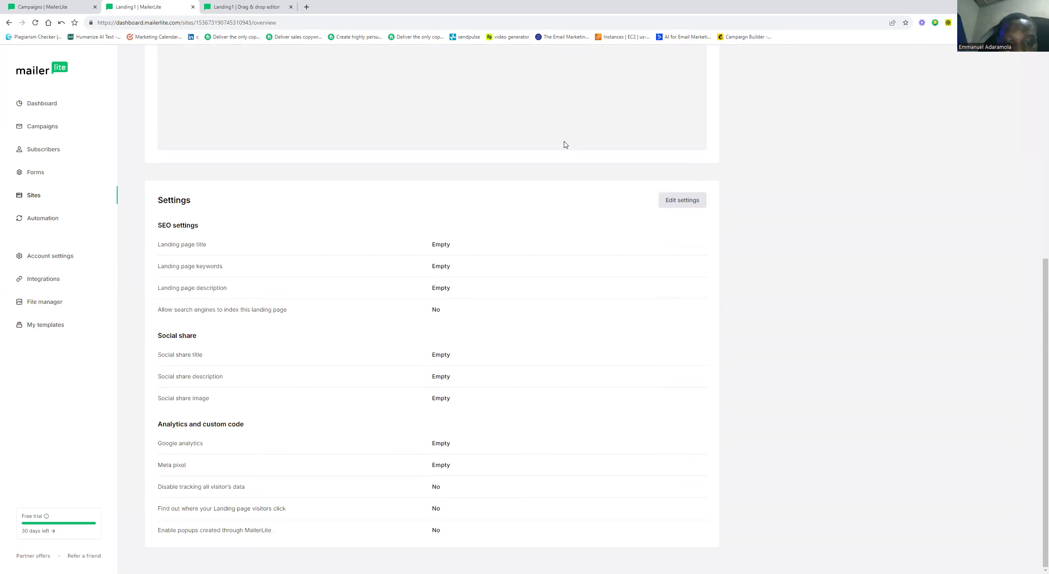
pyautogui.scroll(8, 565, 144)
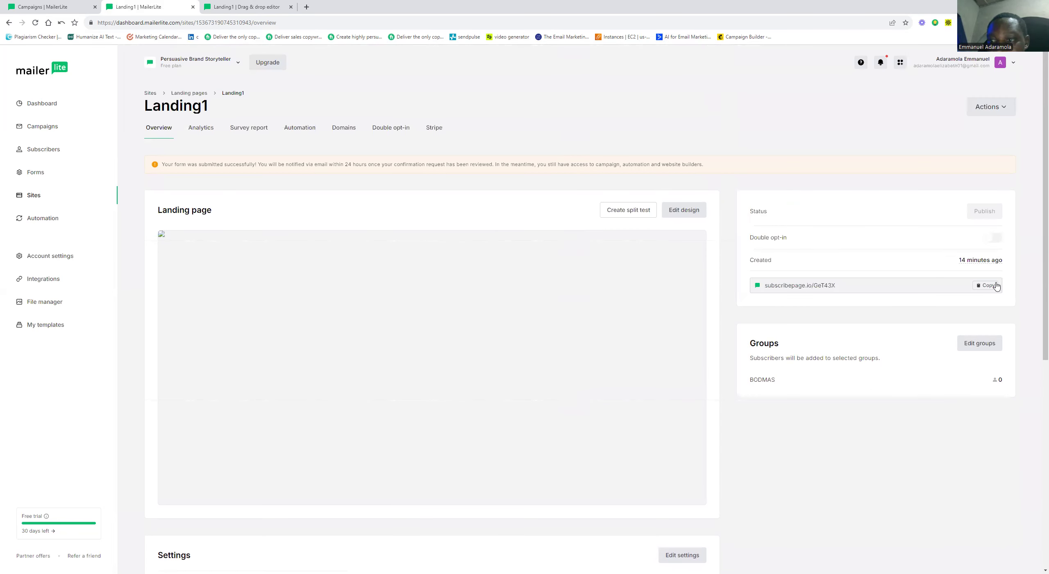
pyautogui.click(984, 286)
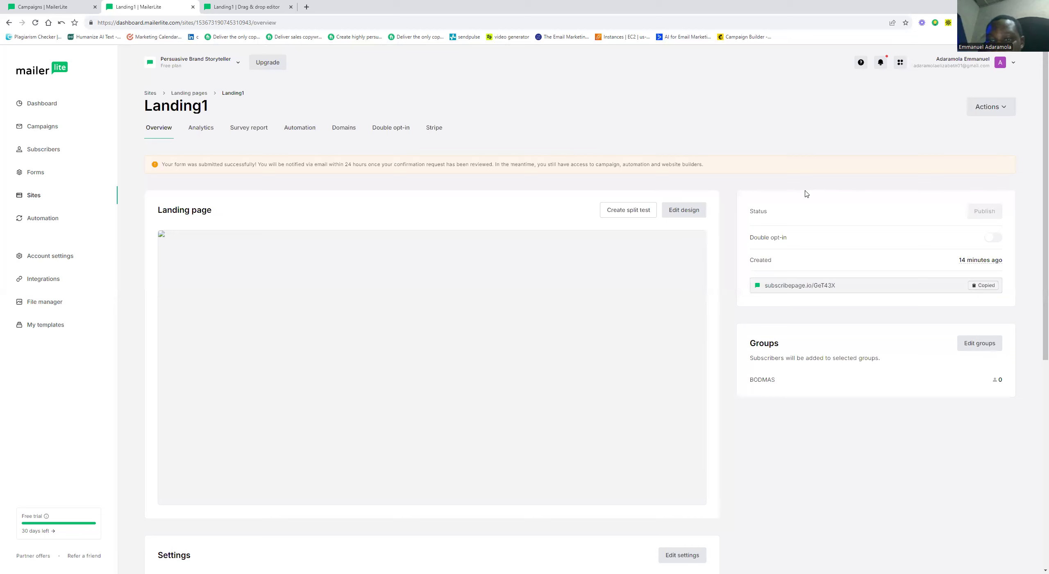